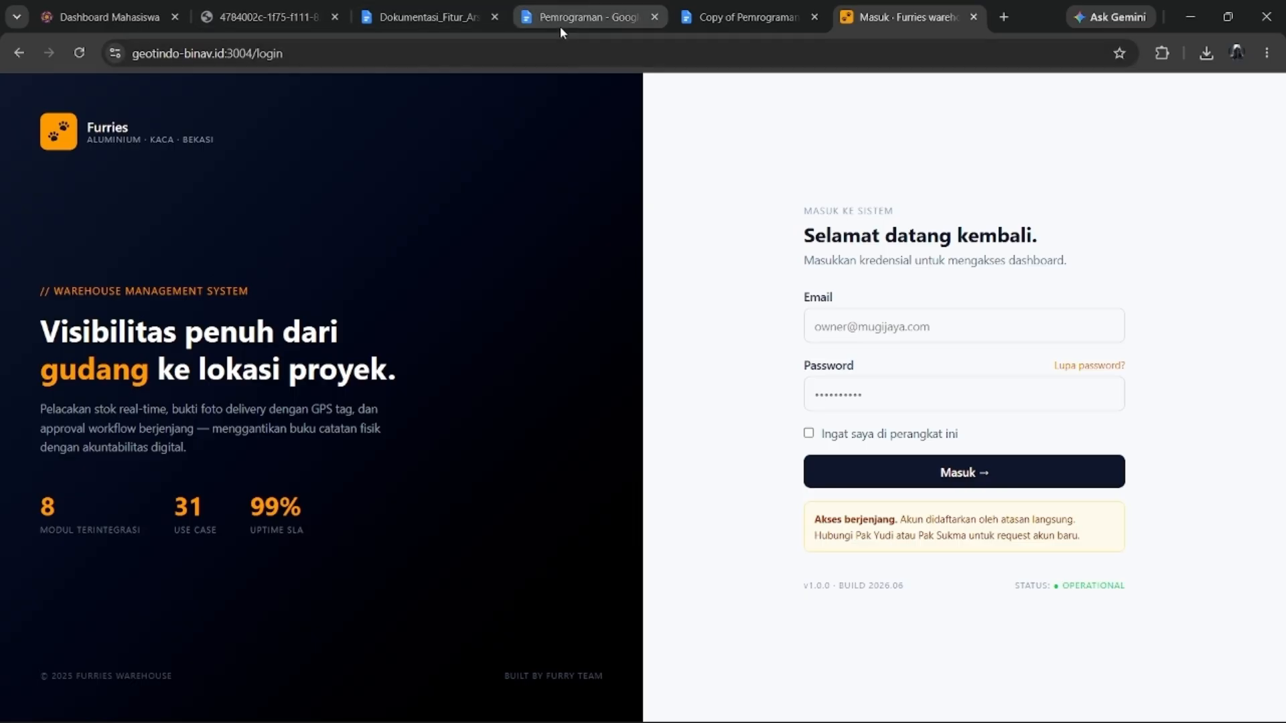
Sign in with the Owner login from the Pemrograman document, dismissing the password popups.
left_click(569, 16)
left_click(700, 14)
left_click(649, 15)
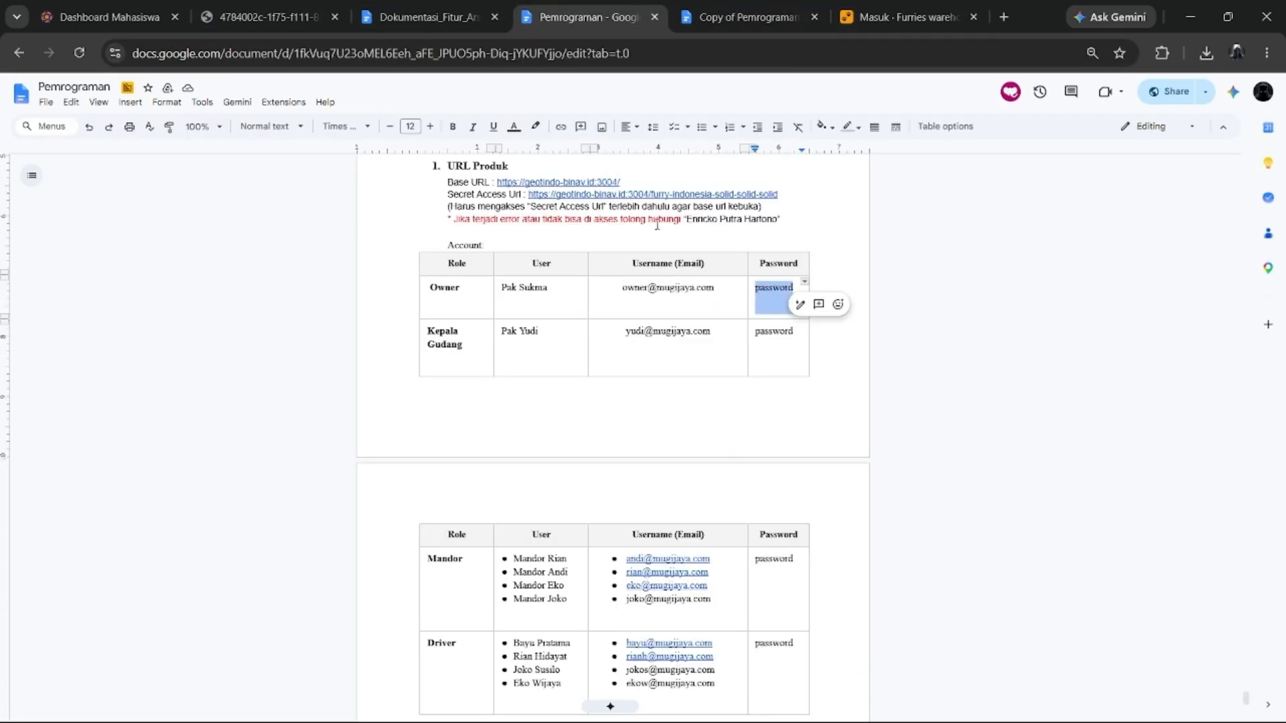
left_click(528, 293)
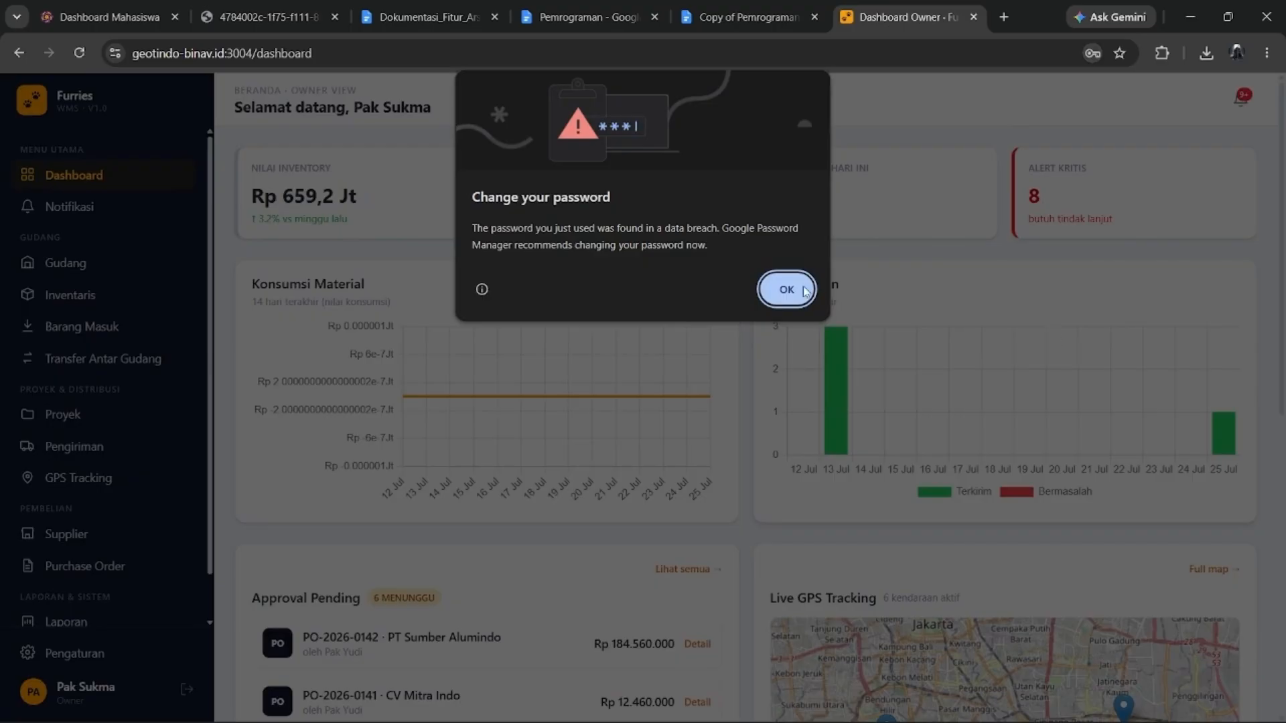
left_click(789, 290)
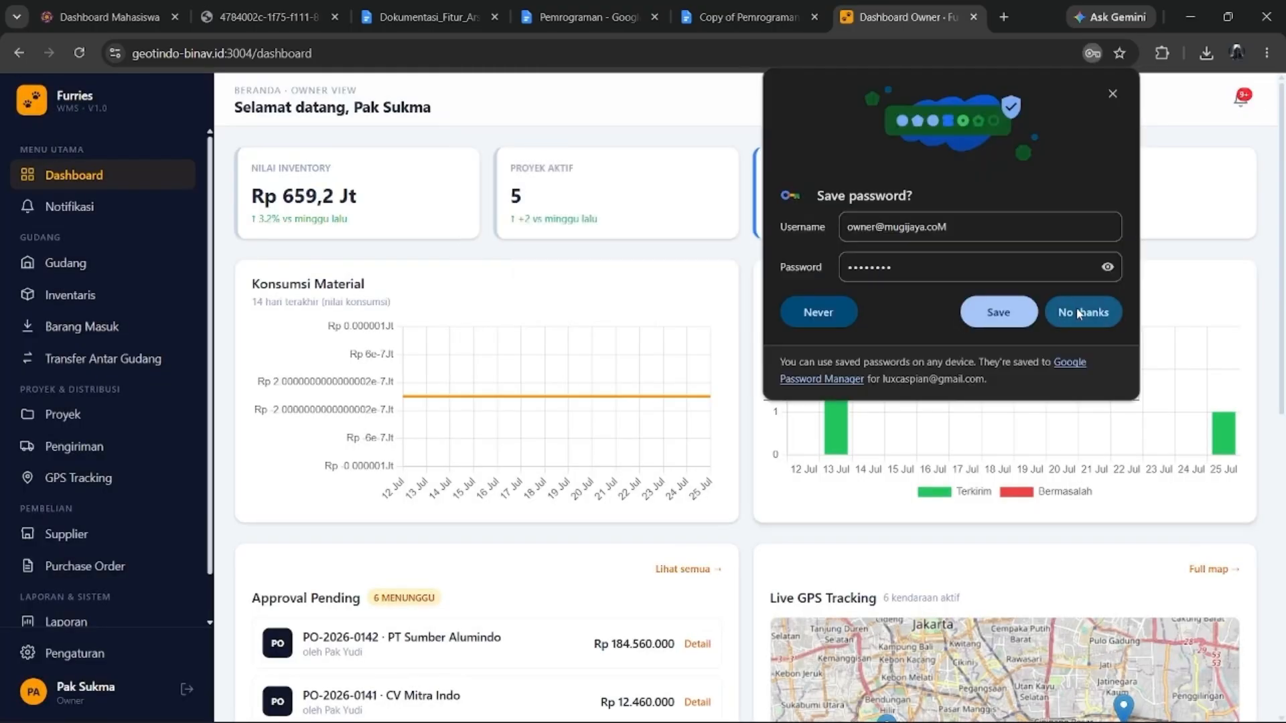
left_click(1082, 312)
Look over the dashboard and the Notifikasi page, then bring up the Gudang warehouse list.
scroll(579, 281, "down", 8)
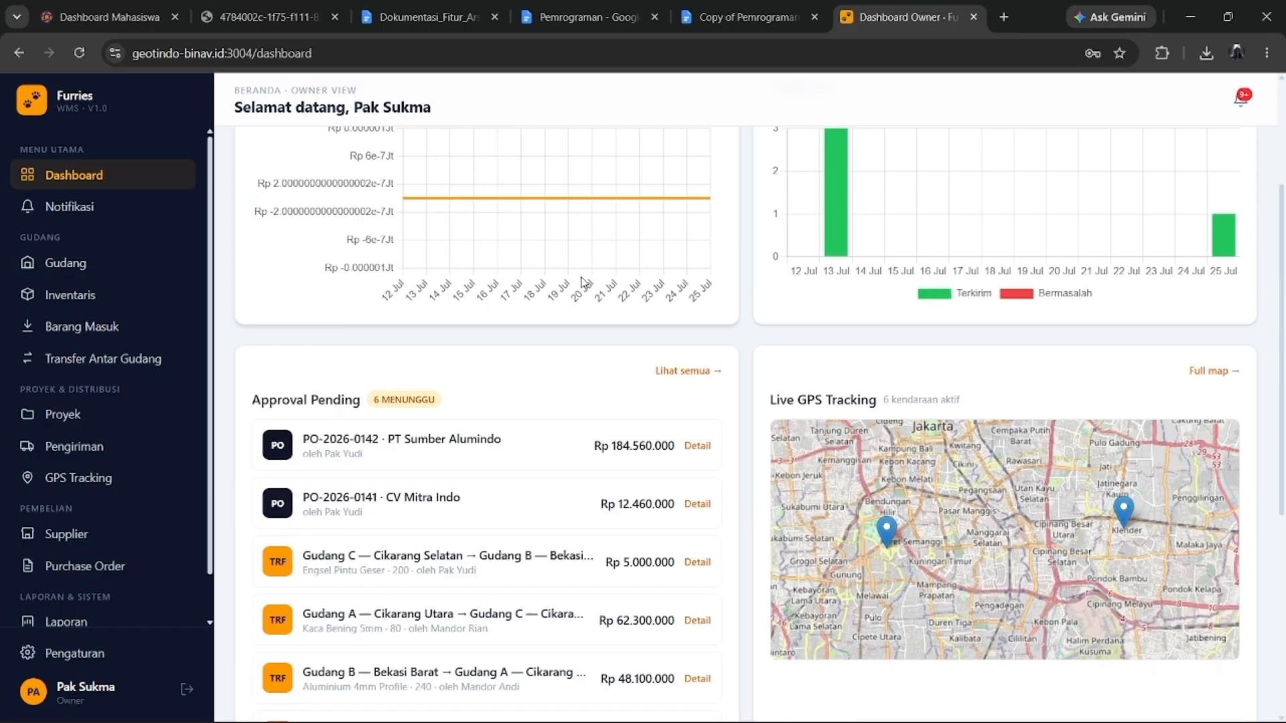
scroll(580, 281, "up", 10)
left_click(70, 207)
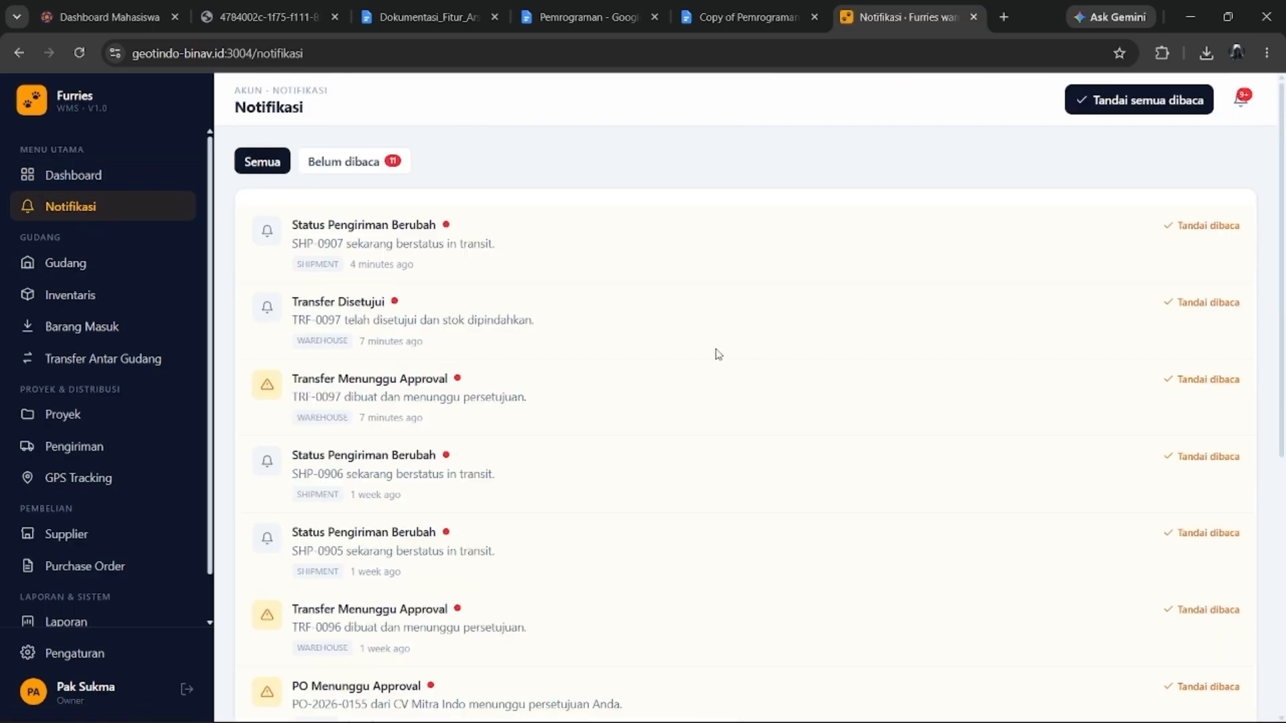
scroll(583, 401, "down", 2)
scroll(367, 411, "up", 2)
left_click(66, 263)
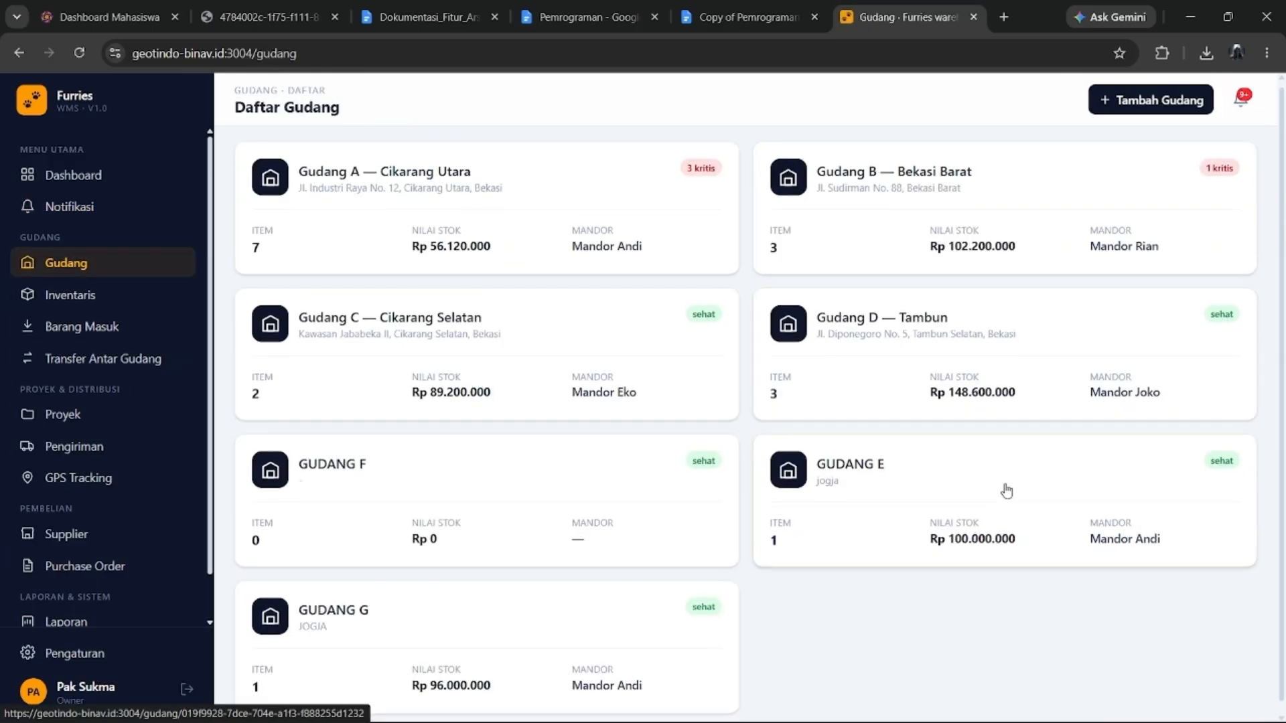
After glancing at GUDANG G, create warehouse GUDANG H with address QWERTY and foreman Joko.
left_click(474, 643)
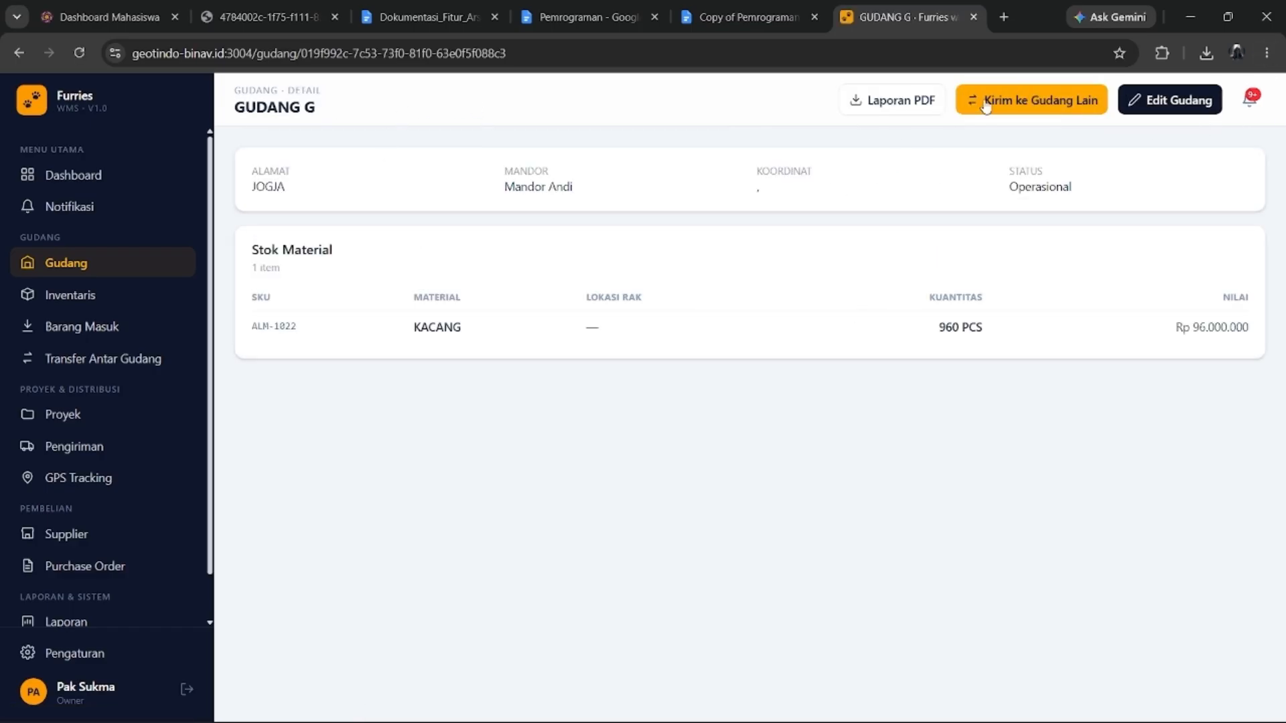
left_click(137, 273)
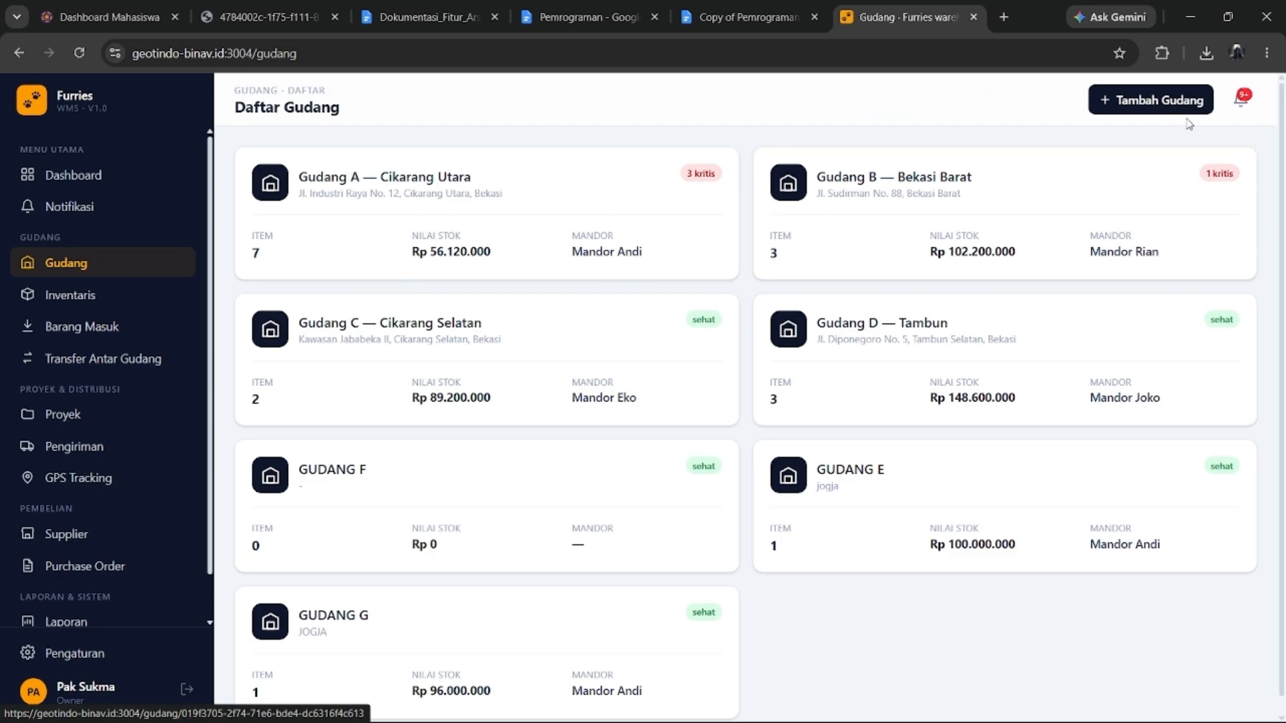
left_click(1153, 109)
left_click(514, 293)
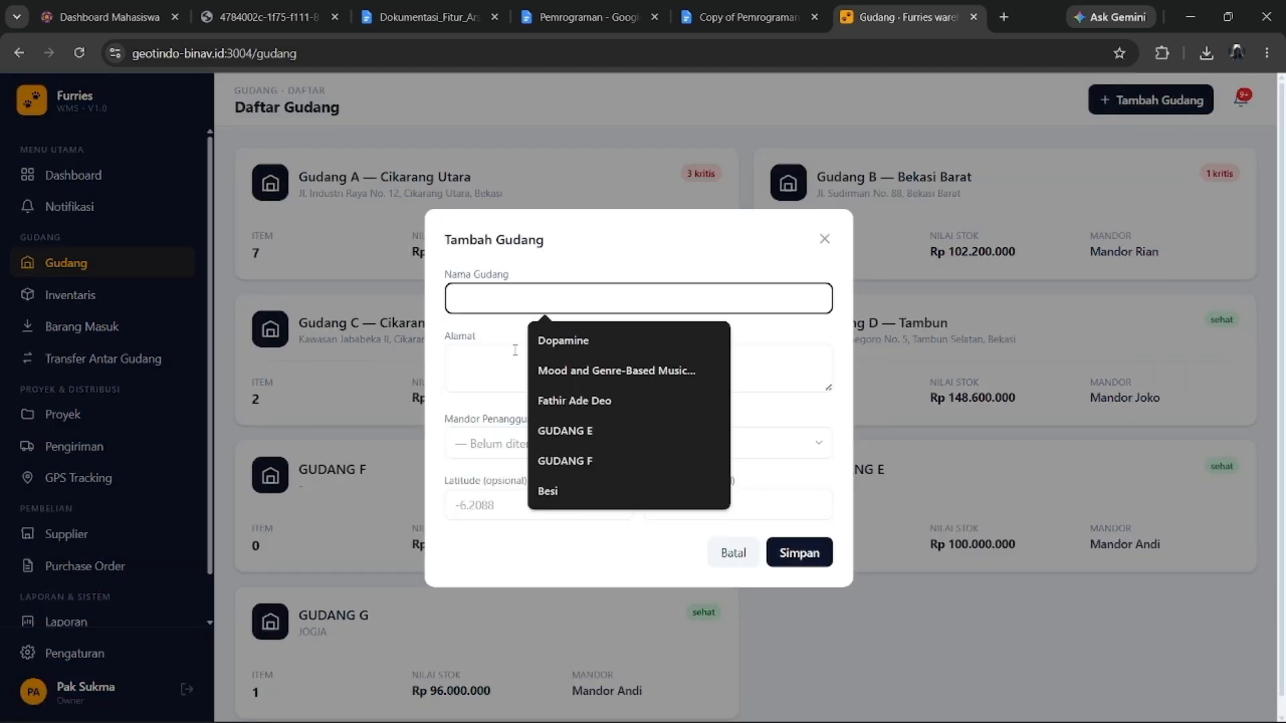
type("GUDANG")
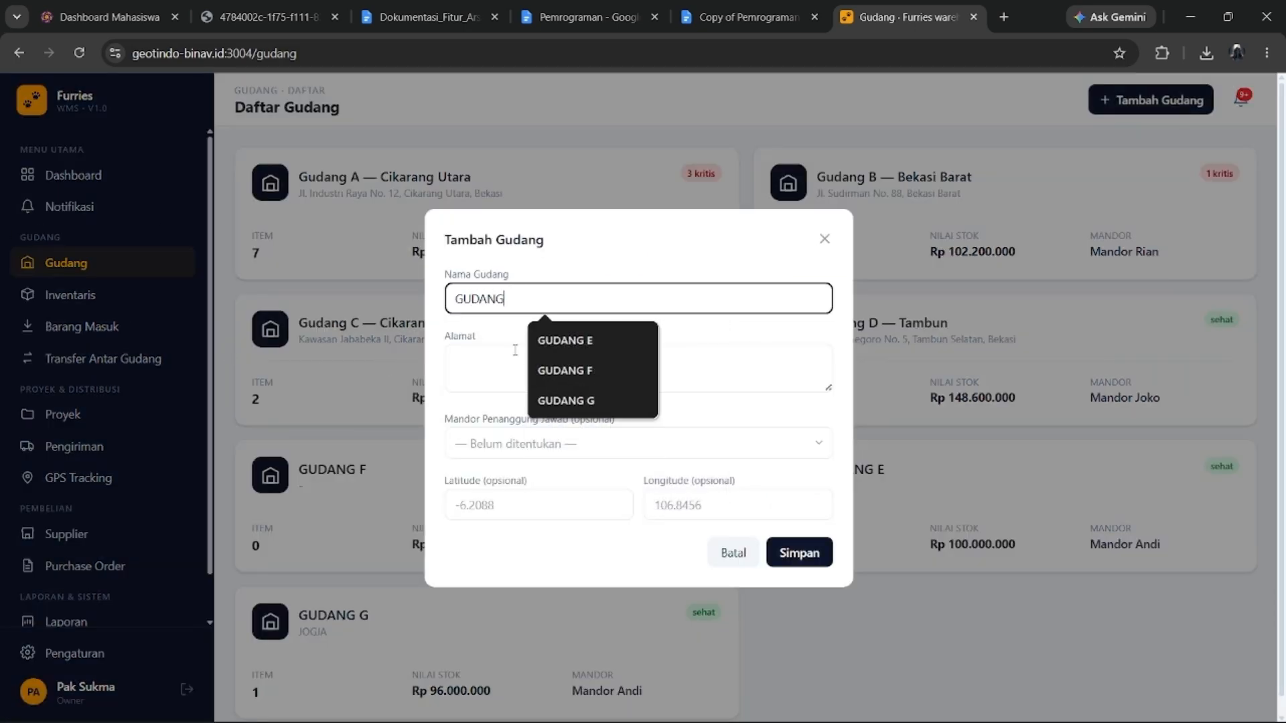
type(" H")
left_click(503, 347)
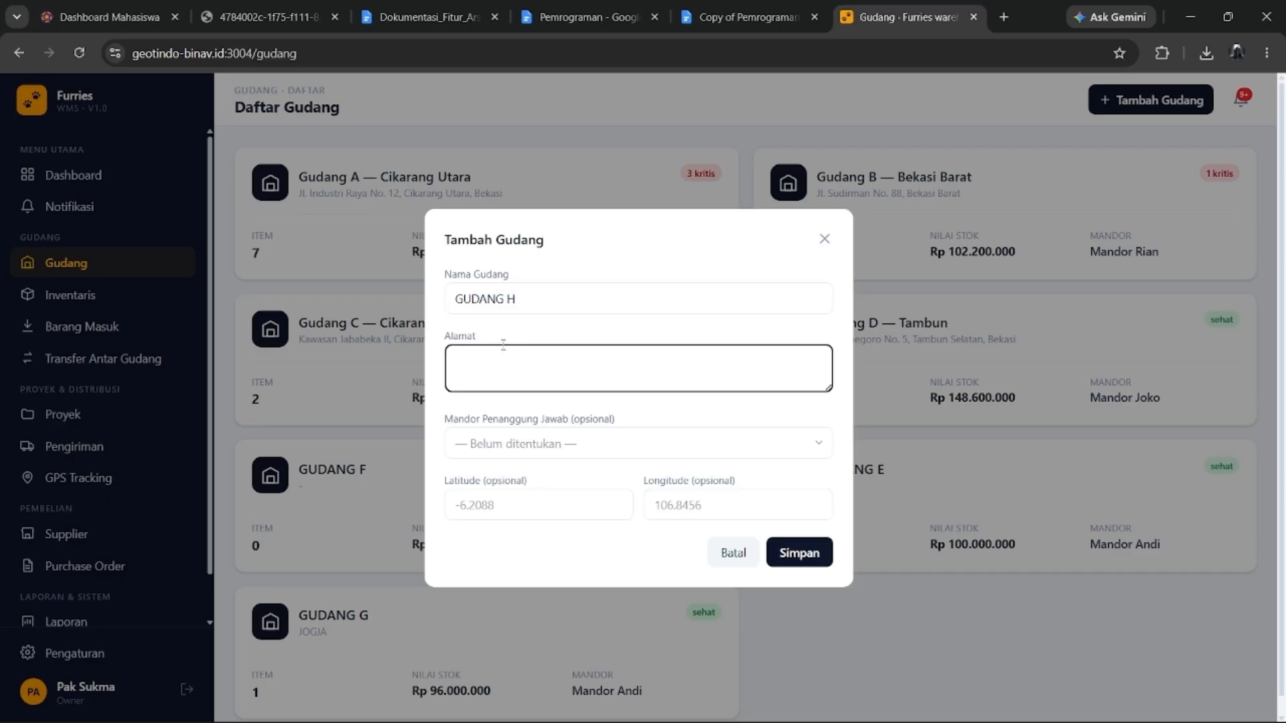
type("QWERTY")
left_click(545, 443)
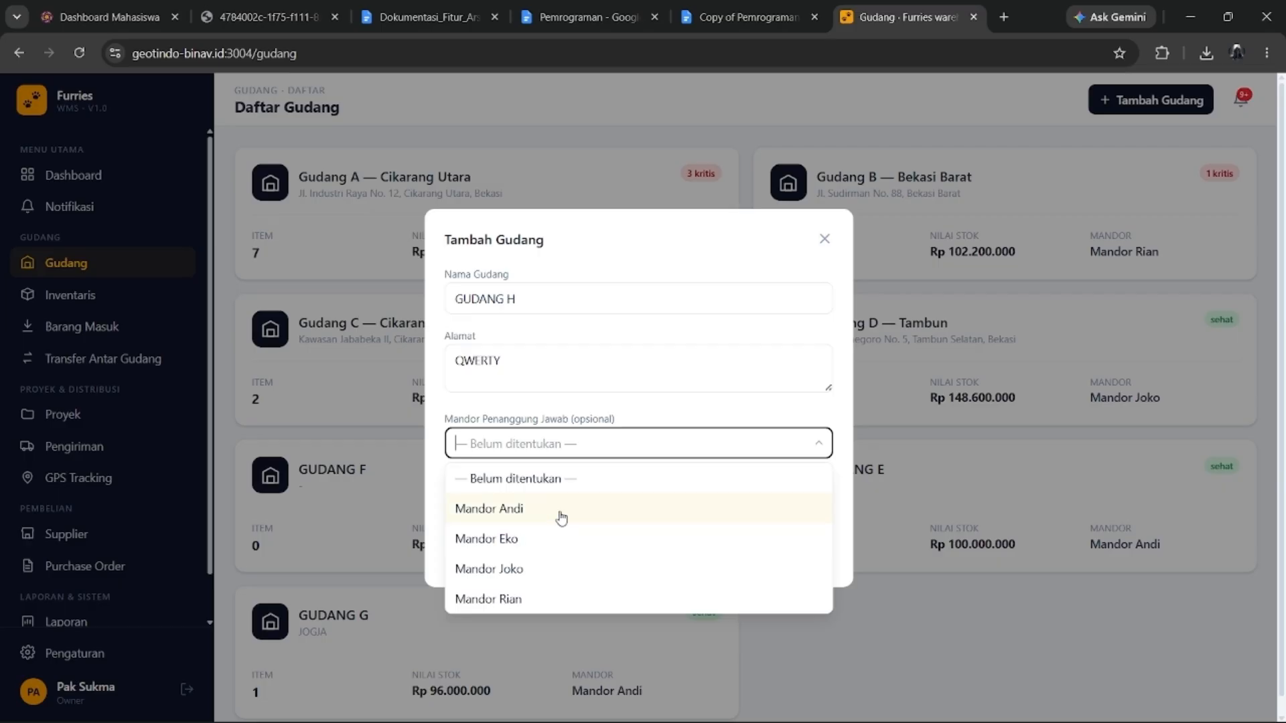
left_click(551, 577)
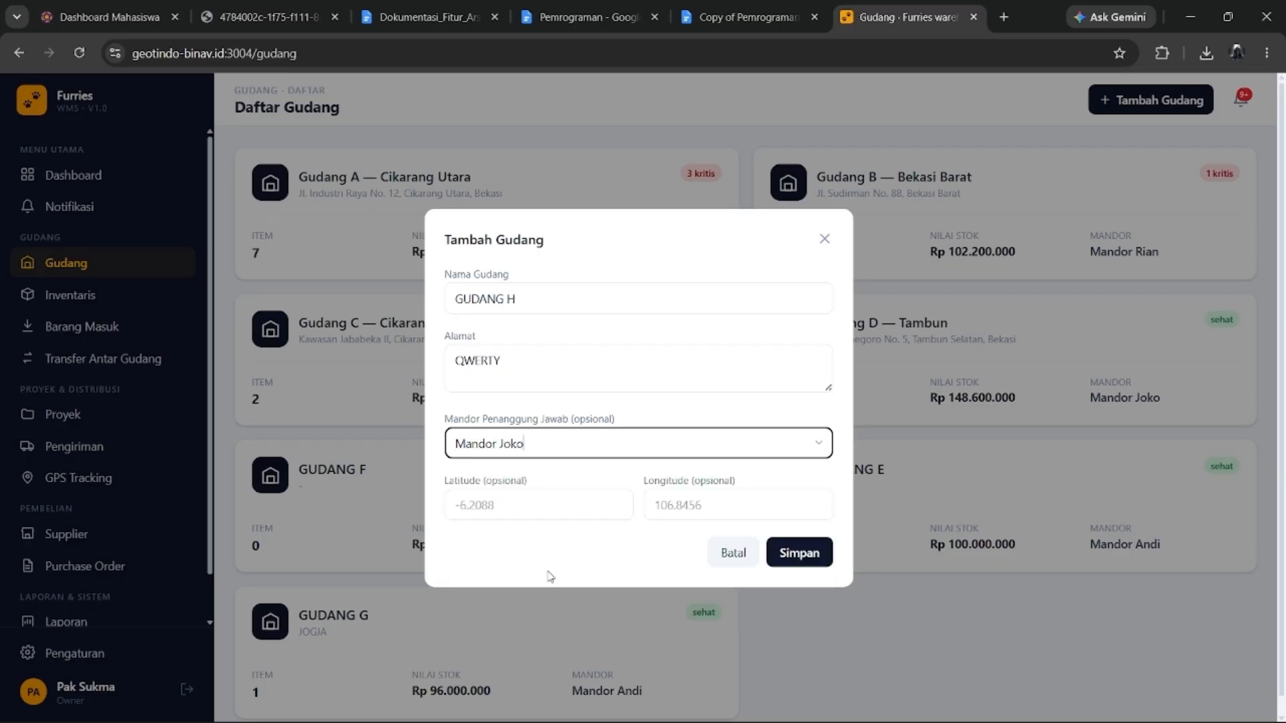
left_click(792, 550)
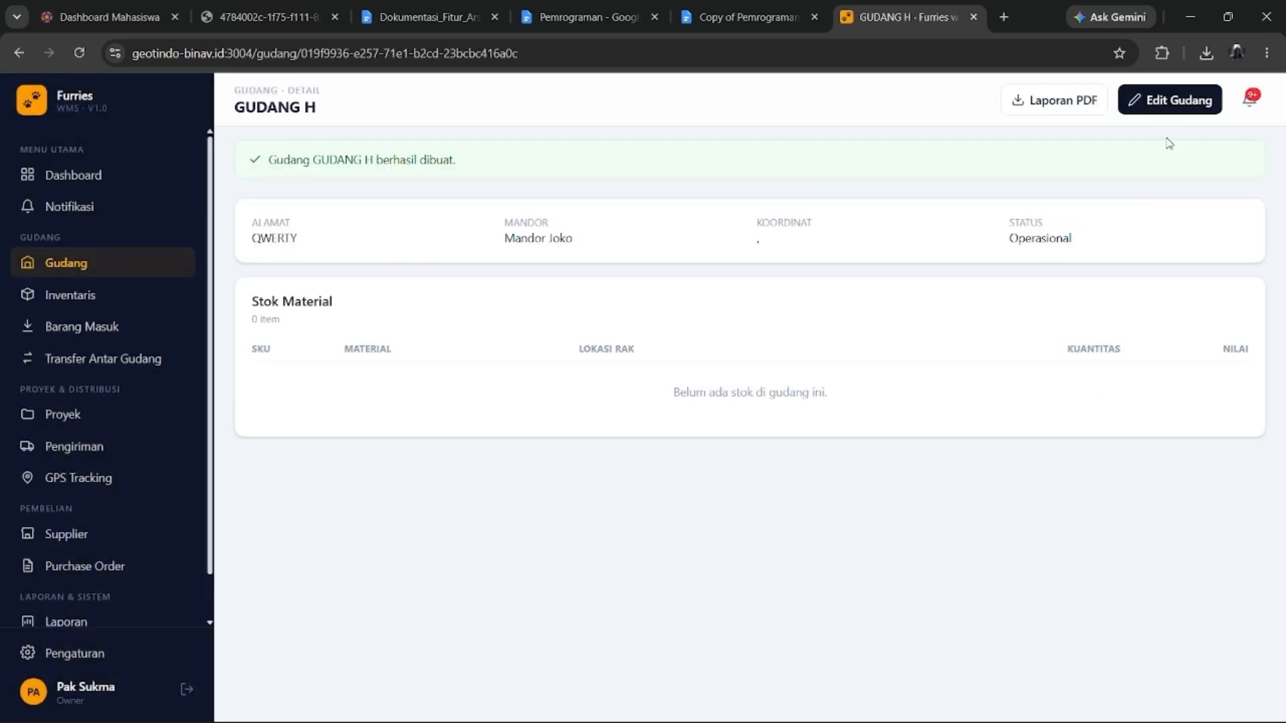
Re-save GUDANG H through Edit Gudang with status Operasional, then return to the warehouse list.
left_click(1185, 113)
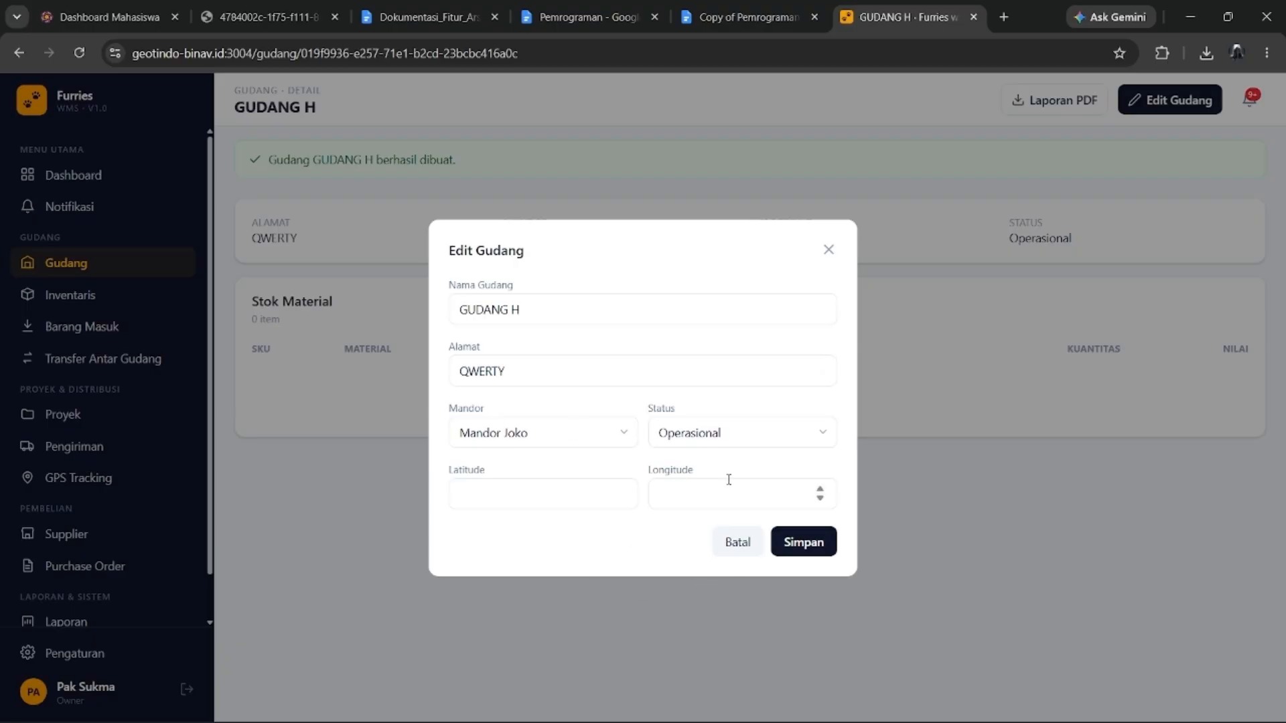
left_click(825, 435)
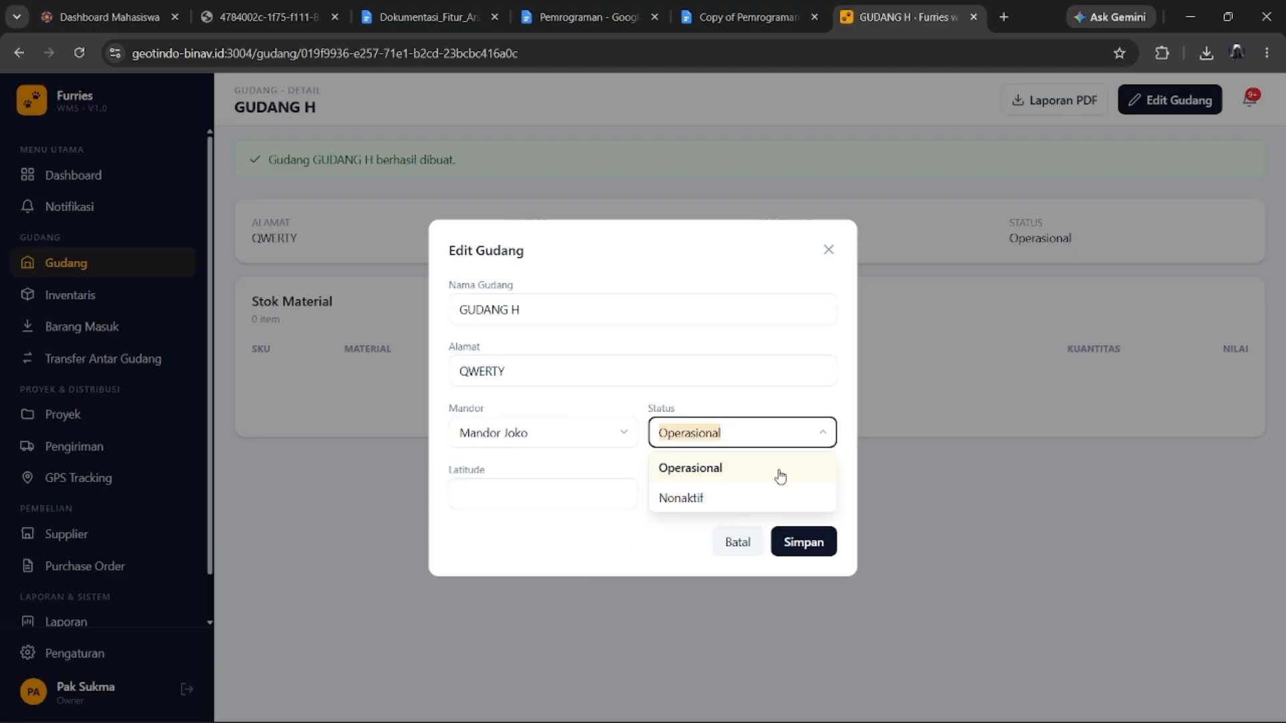
left_click(794, 541)
left_click(794, 541)
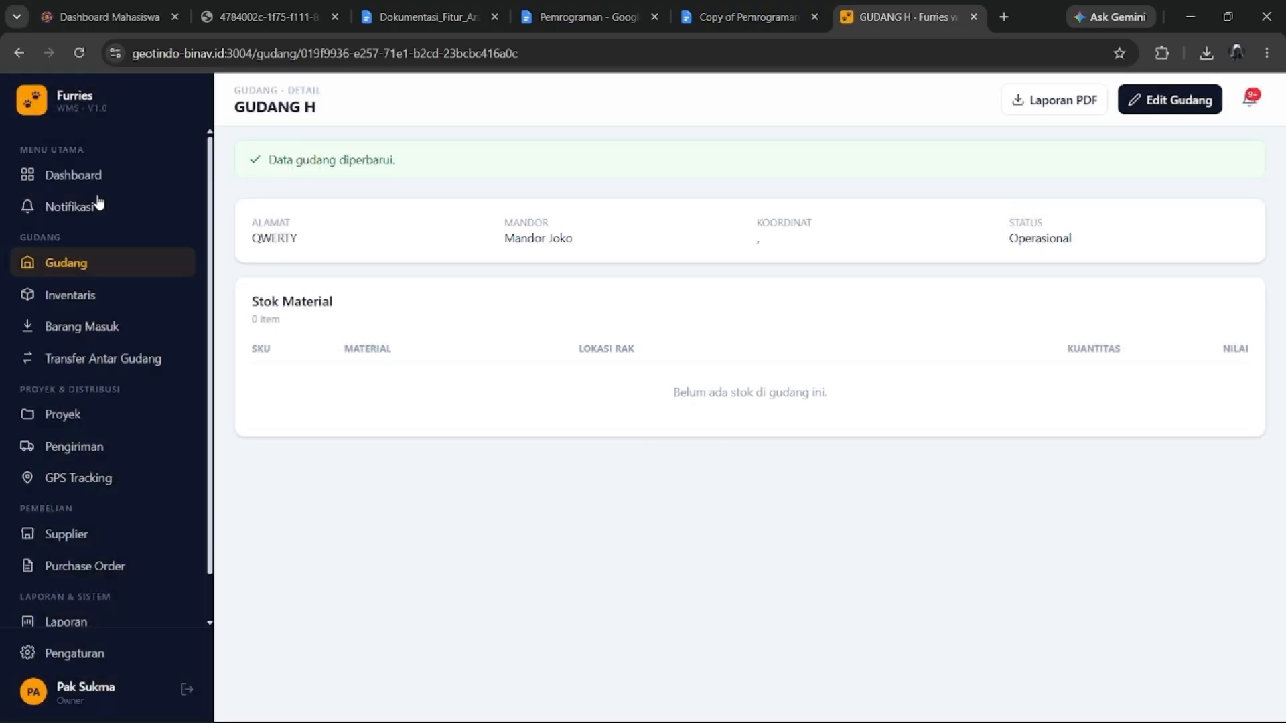
left_click(112, 276)
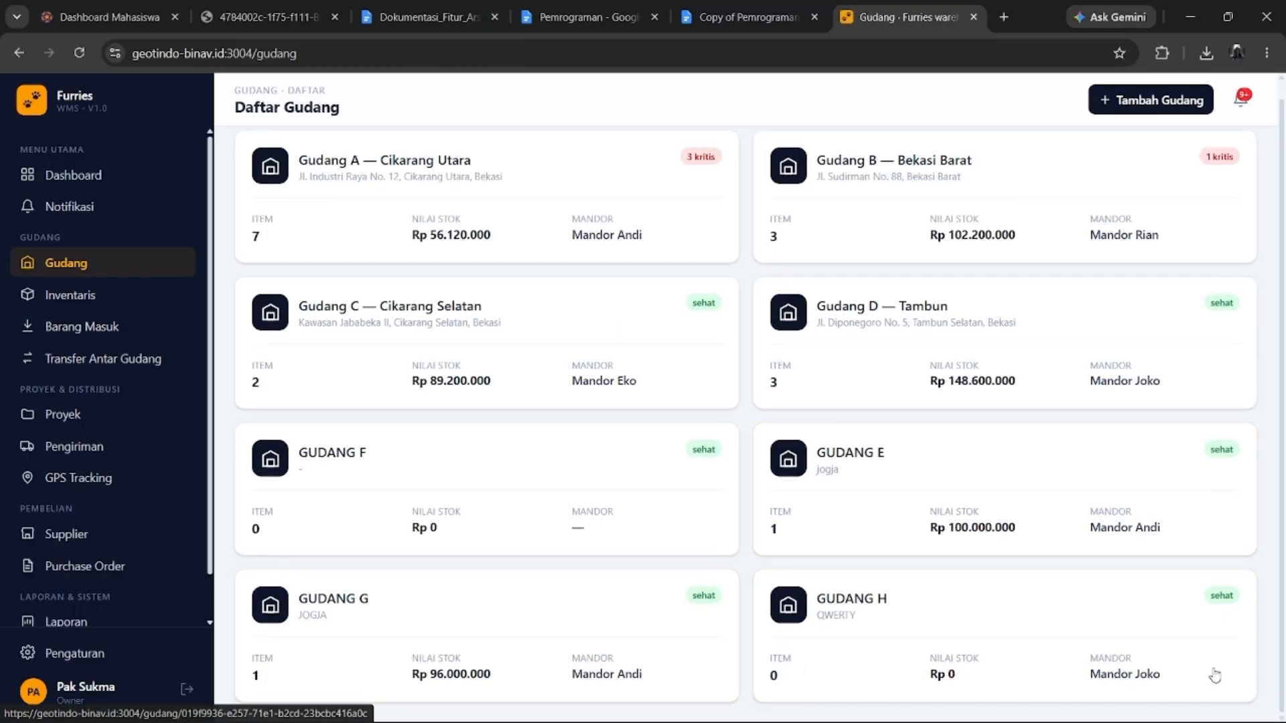
Submit a transfer request of 100 PCS KACANG from GUDANG G to GUDANG H.
left_click(679, 623)
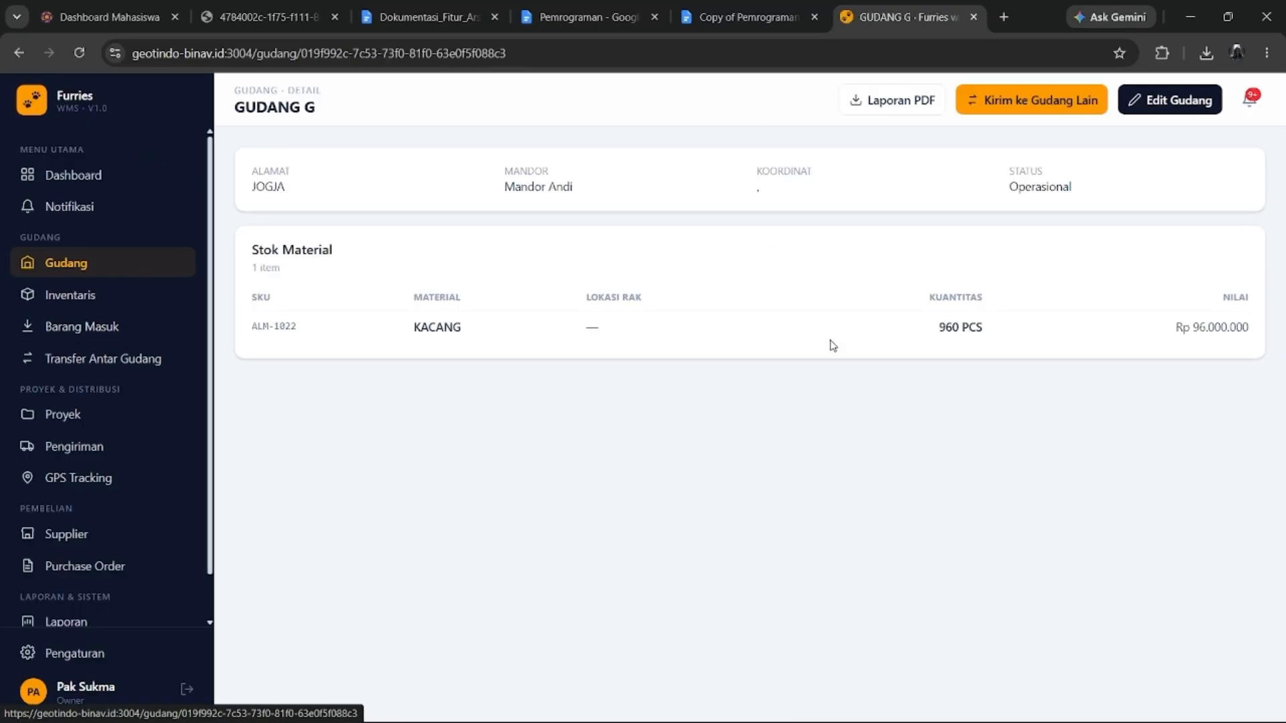
left_click(1024, 97)
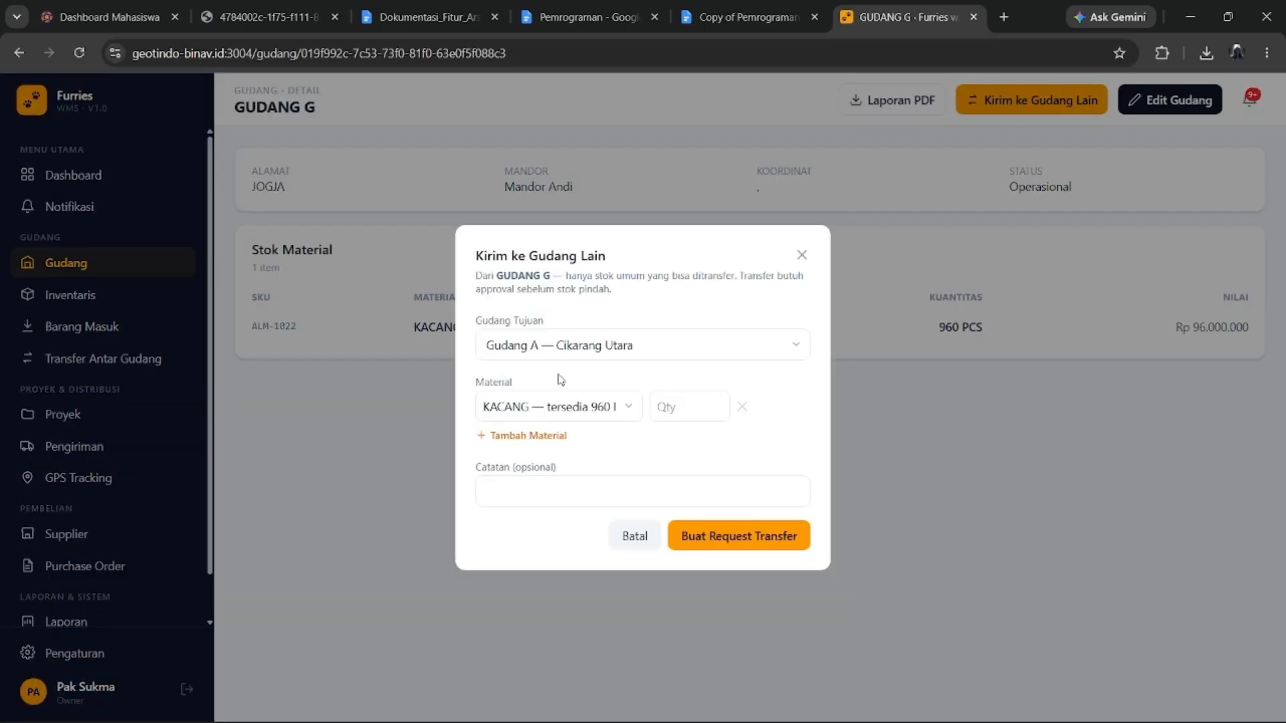
left_click(801, 255)
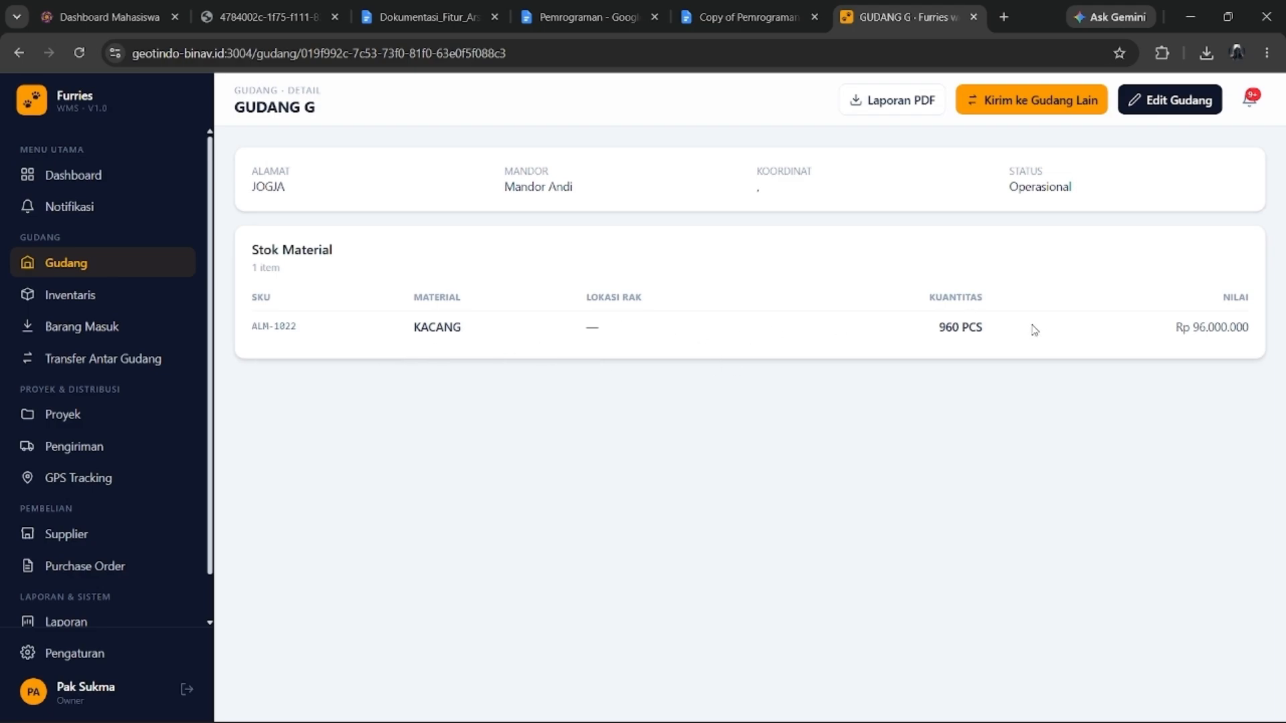
triple_click(938, 327)
left_click(1045, 101)
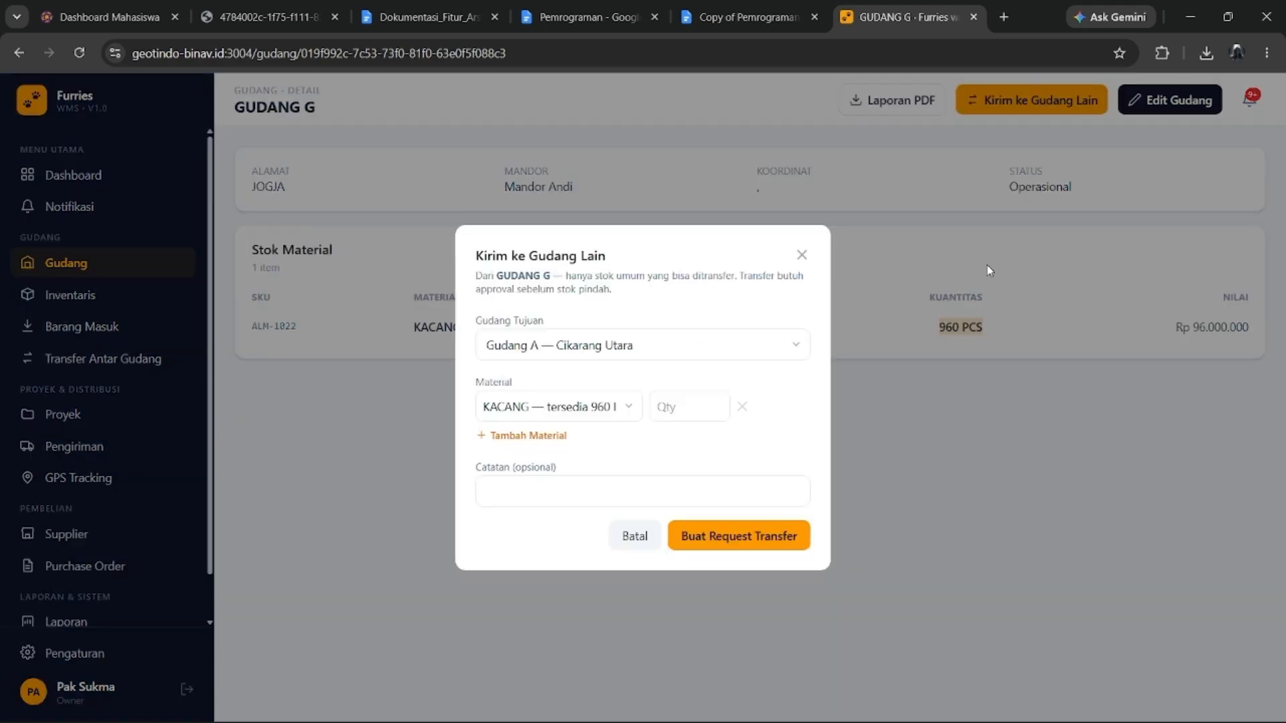
left_click(683, 350)
scroll(655, 456, "down", 1)
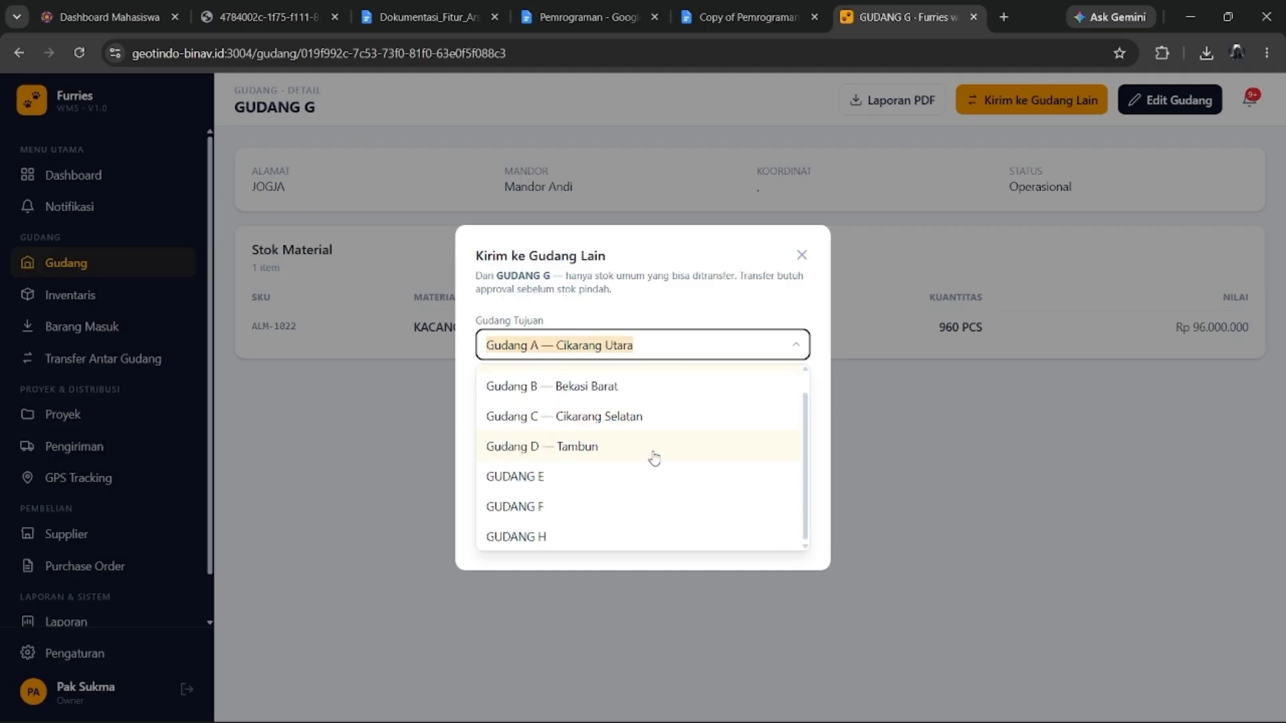
left_click(595, 543)
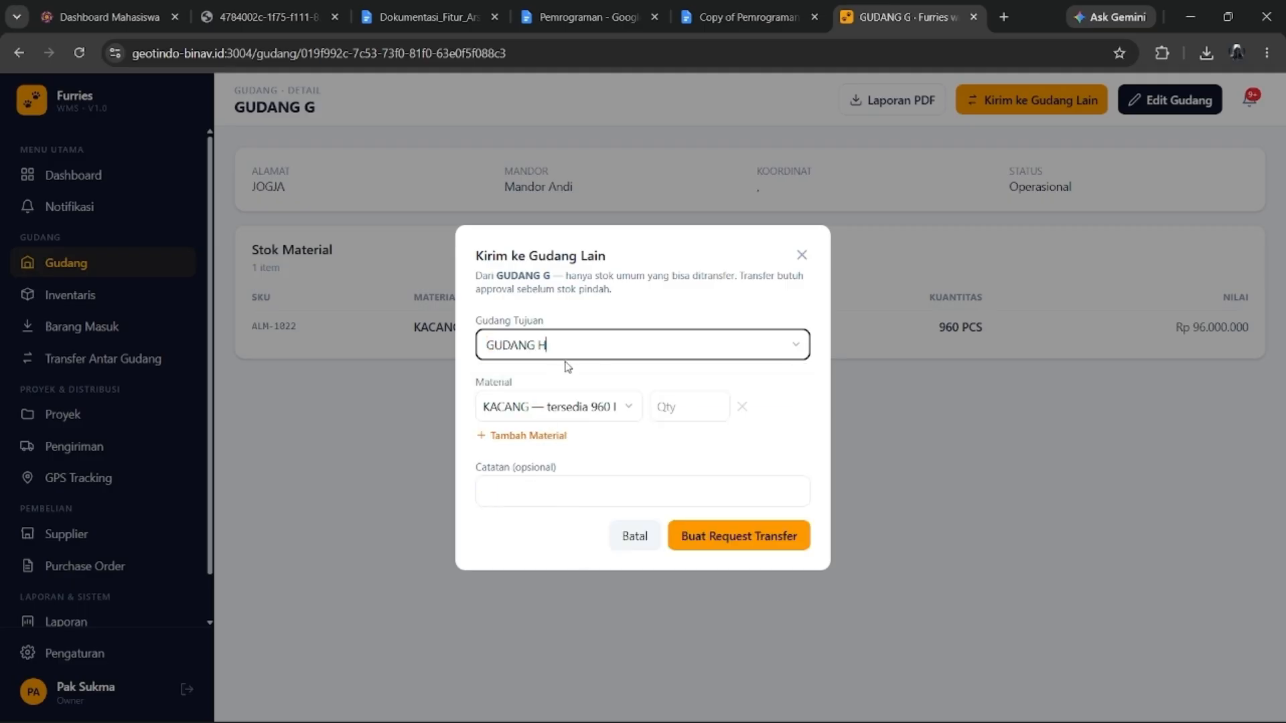
left_click(659, 405)
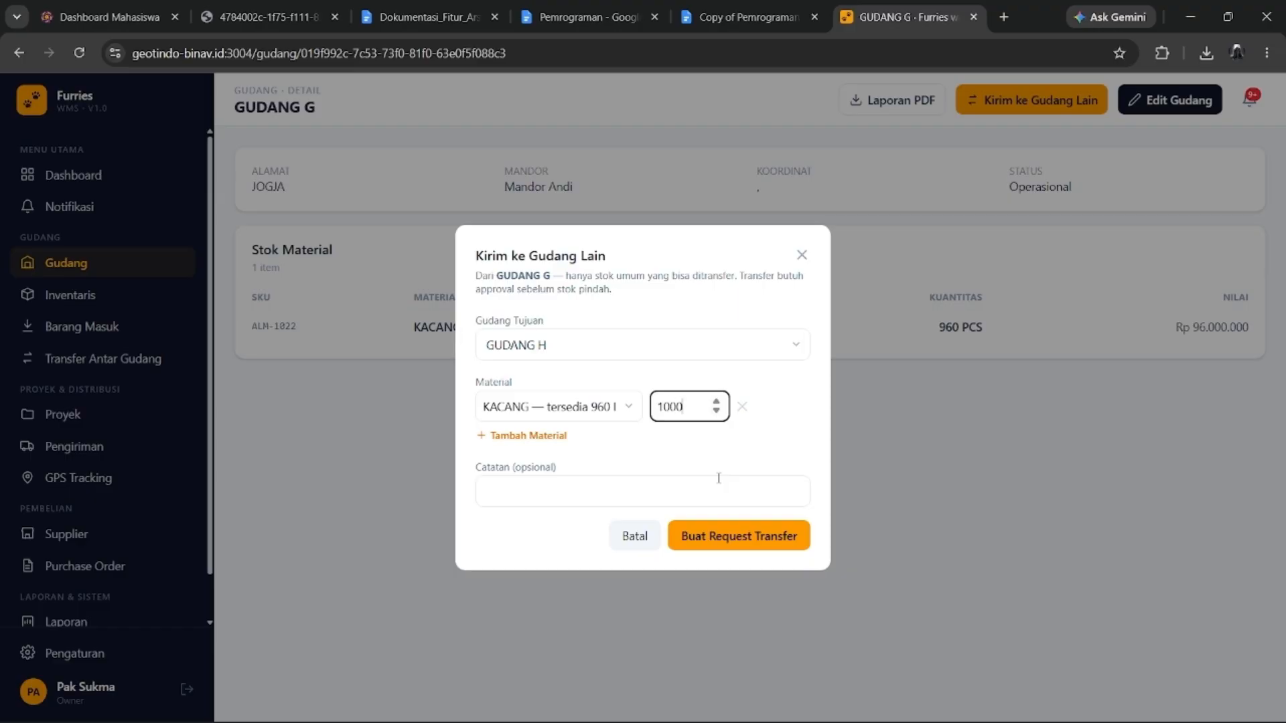
left_click(704, 491)
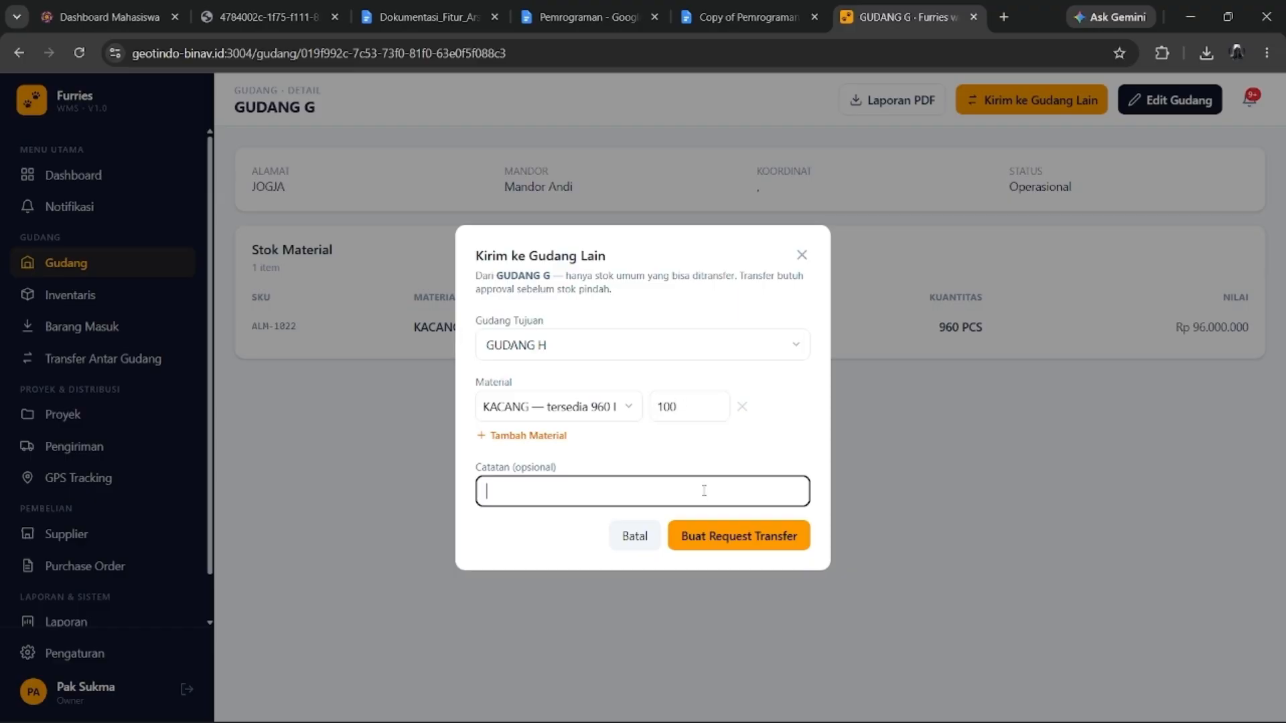
left_click(715, 536)
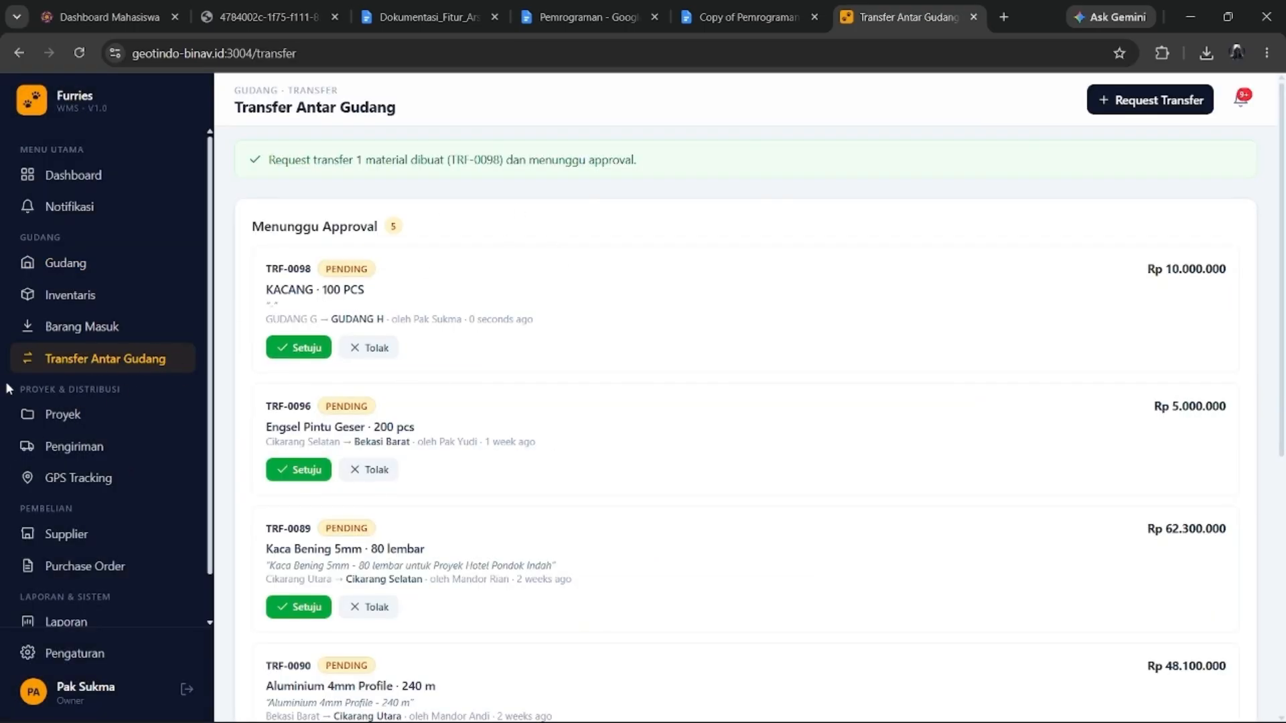
Approve transfer TRF-0098, confirm GUDANG H's new KACANG stock, and move to Inventaris.
left_click(290, 350)
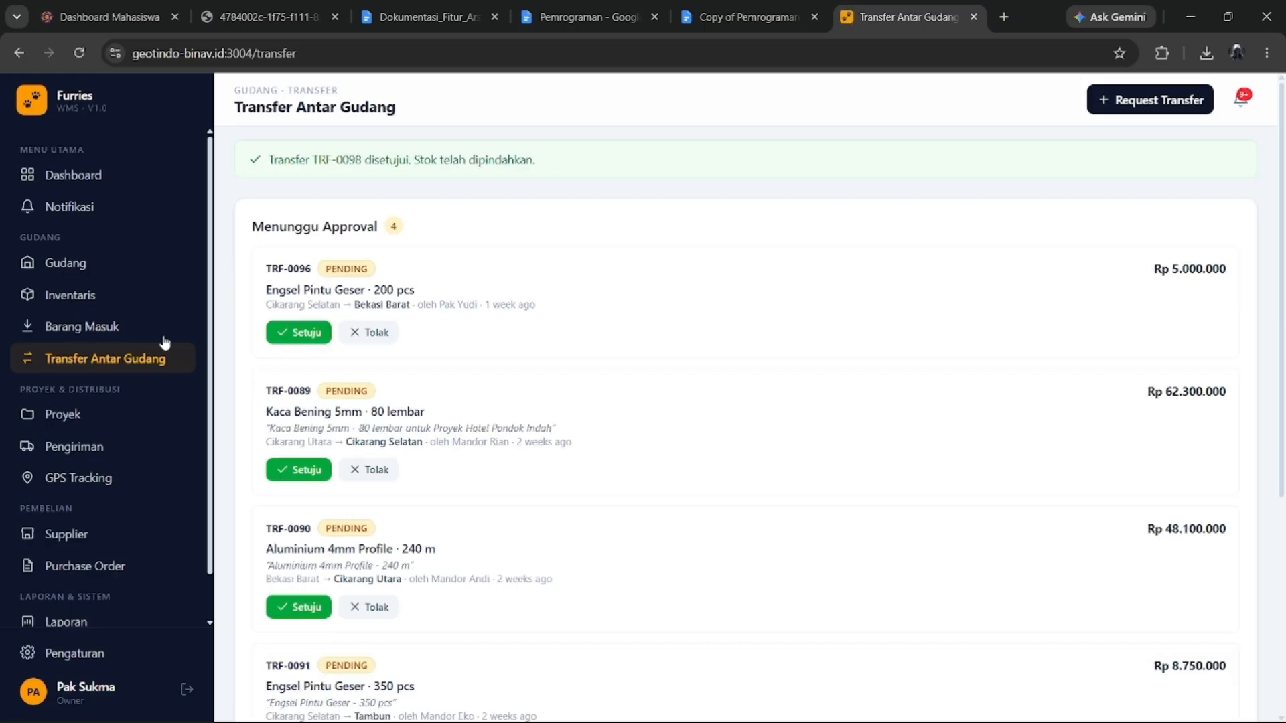
left_click(60, 264)
scroll(1105, 576, "down", 1)
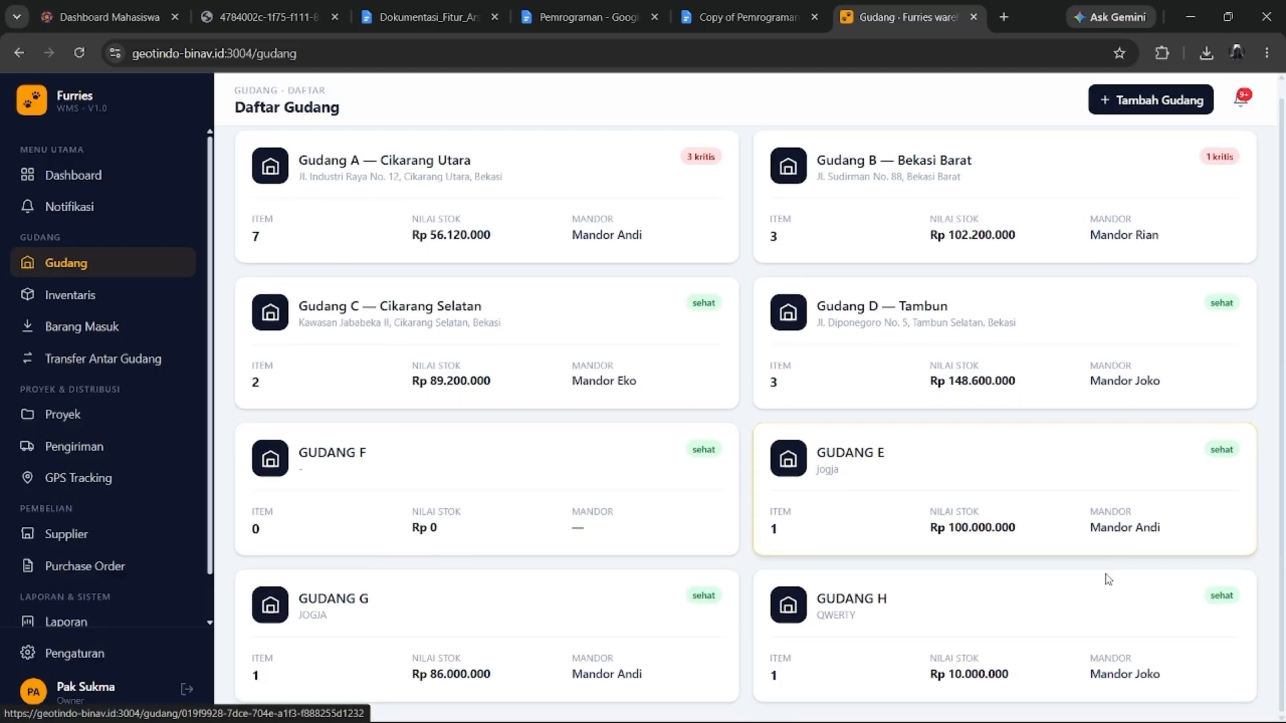
left_click(1033, 655)
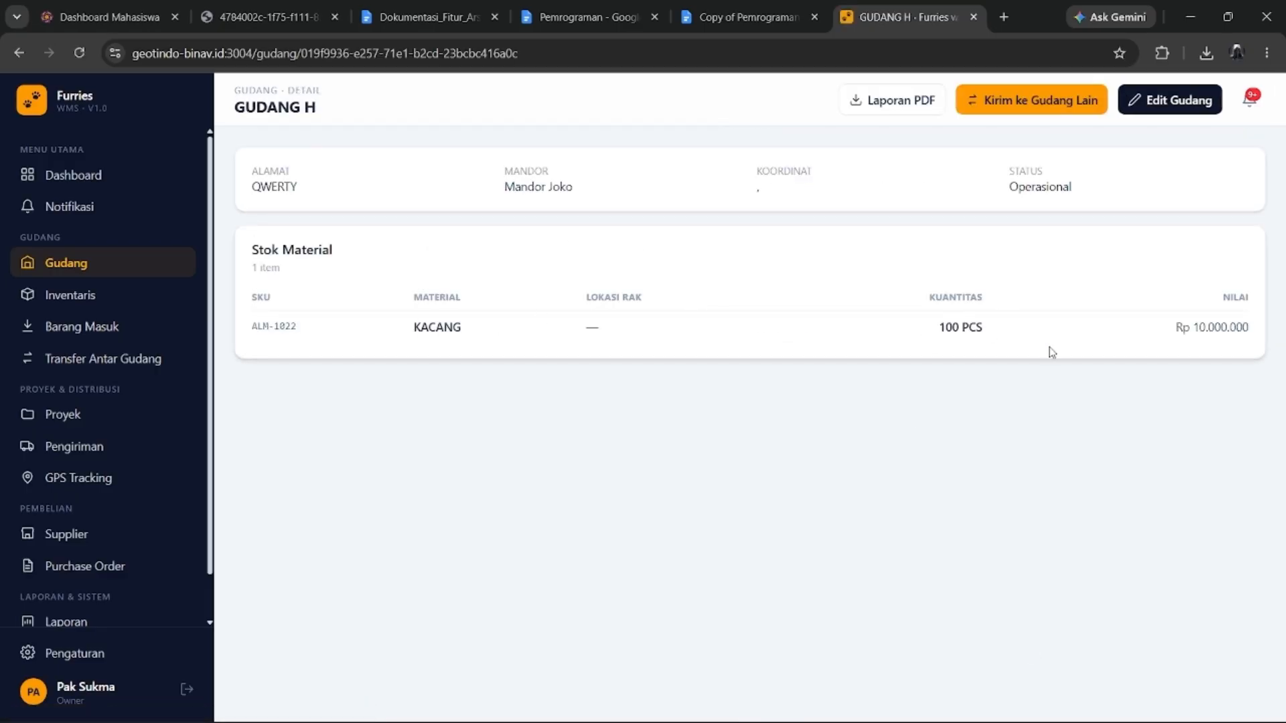
left_click(90, 295)
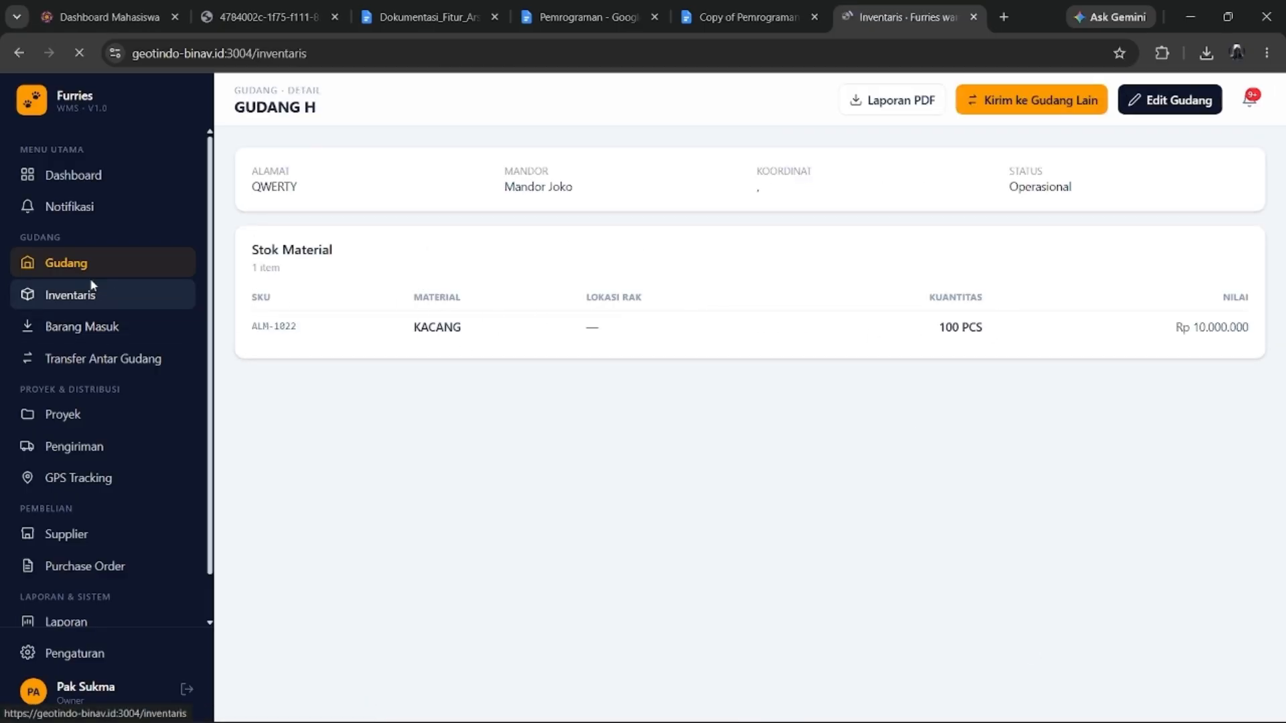
Begin a new material with SKU ALM-1000, name PAIN KILLER and unit PCS.
left_click(1149, 100)
left_click(532, 308)
type("ALM-100")
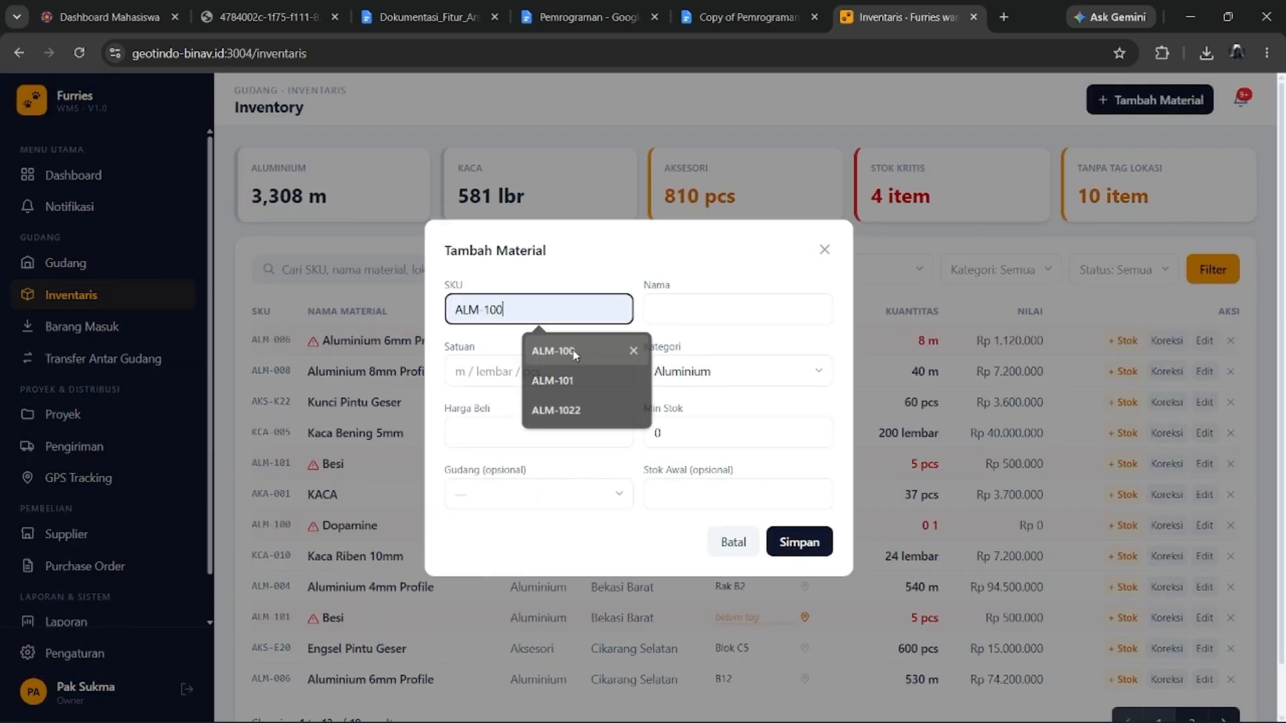
left_click(536, 352)
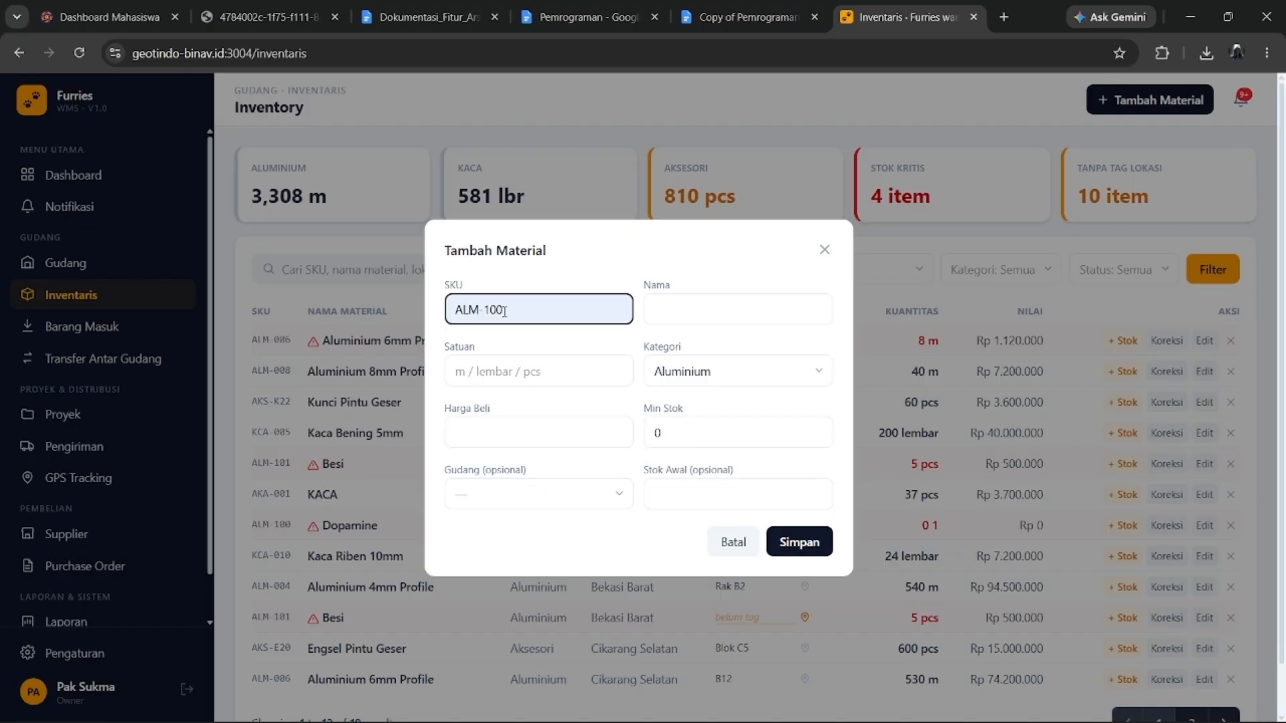
type("0")
left_click(666, 310)
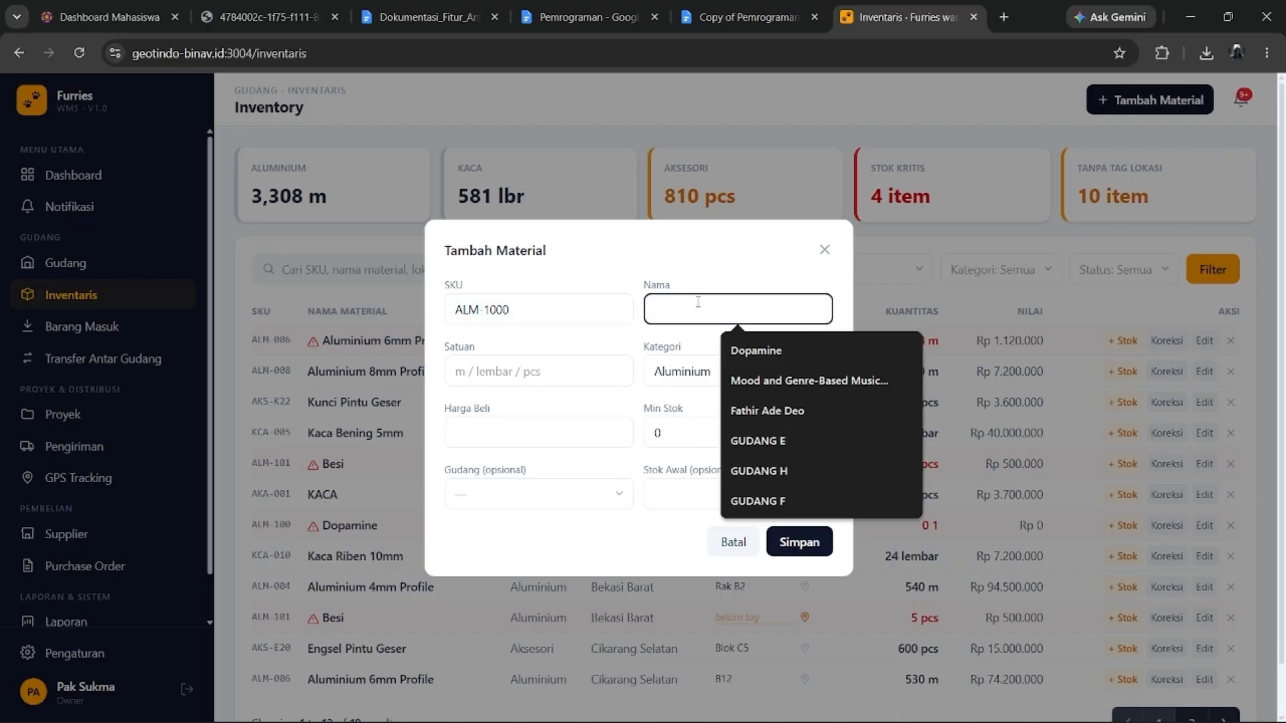
type("PAIN KILLER")
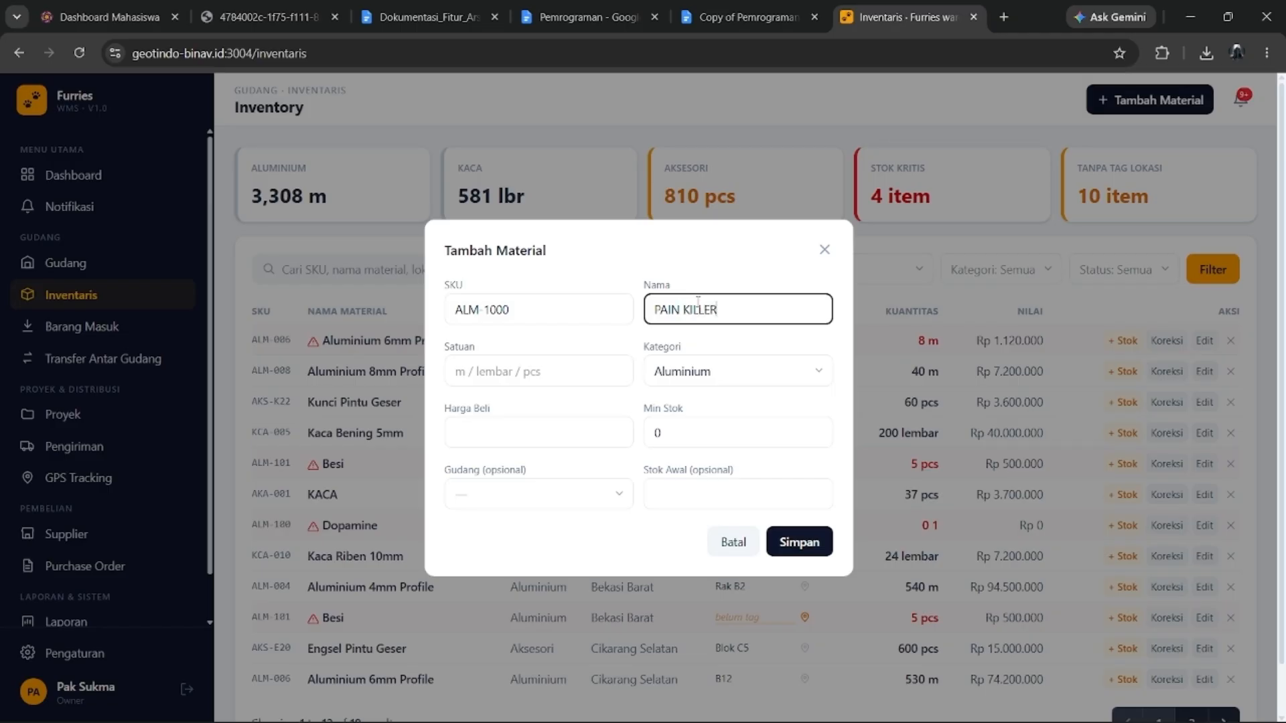
left_click(524, 370)
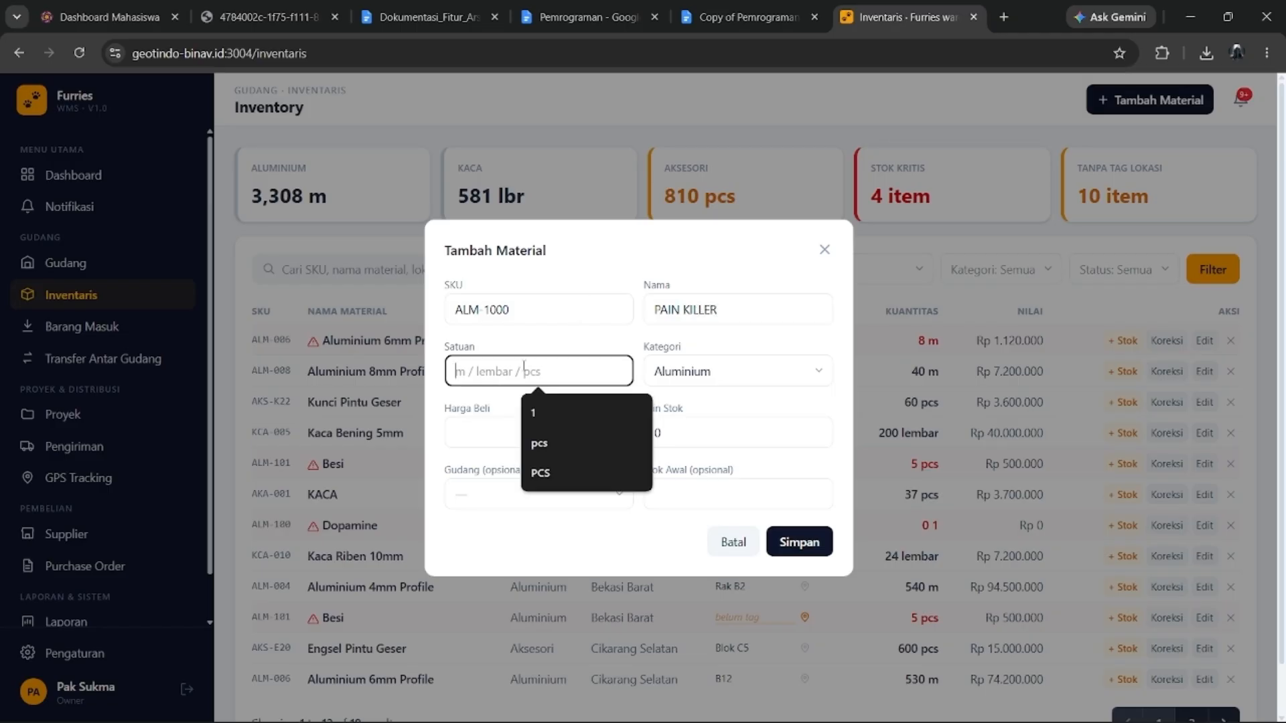
type("PCS")
Set category Aksesori, price 10000, minimum 100, GUDANG H with 10000 starting stock, and save.
left_click(807, 372)
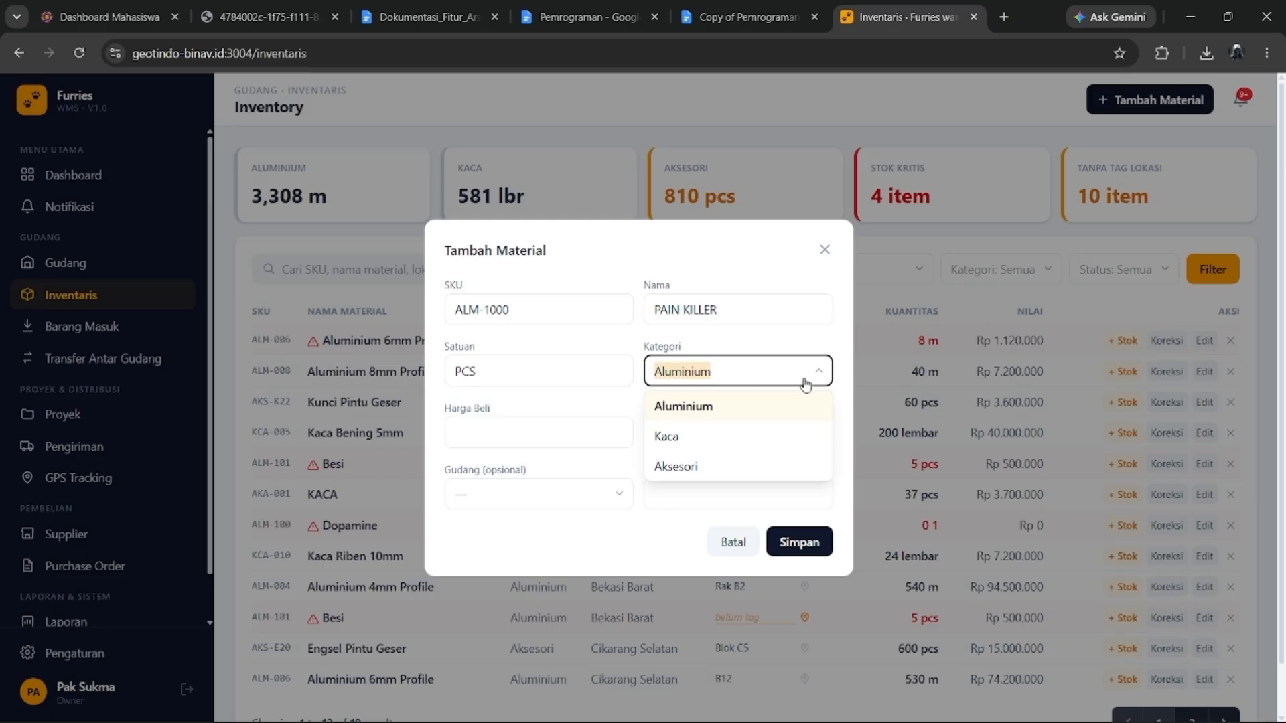
scroll(770, 429, "down", 1)
left_click(739, 464)
left_click(602, 432)
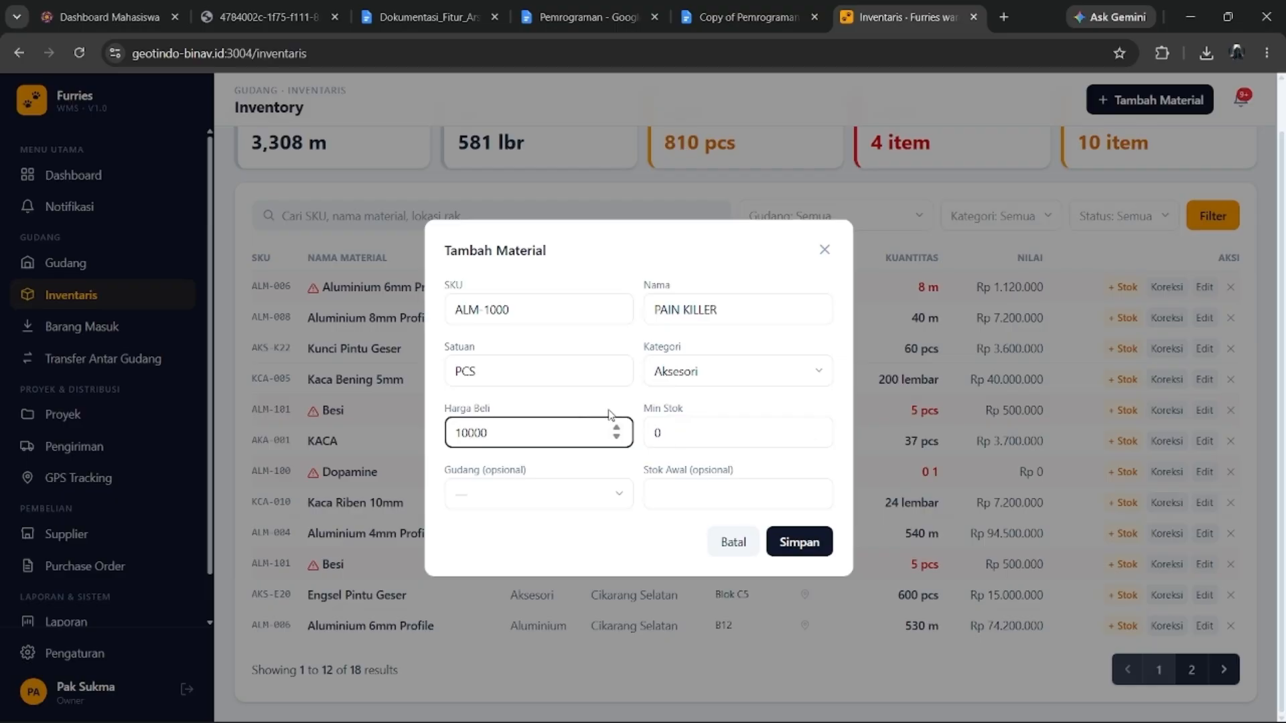
left_click(715, 429)
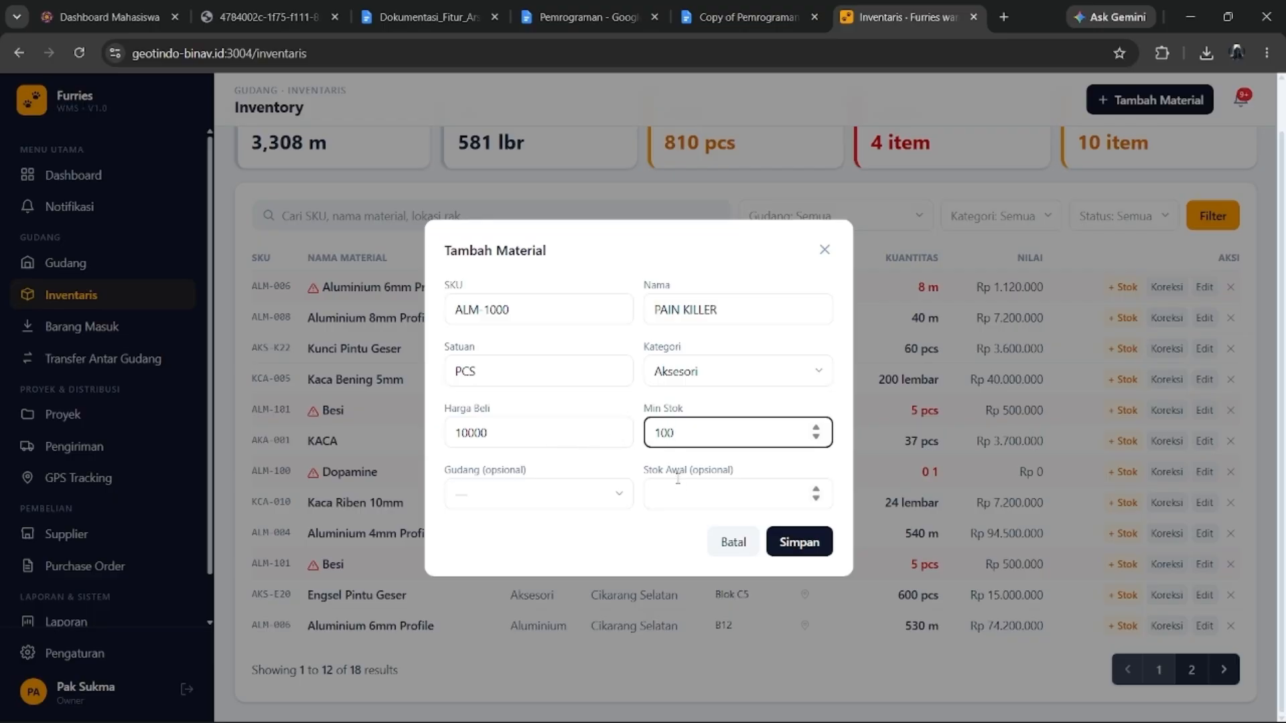
left_click(566, 496)
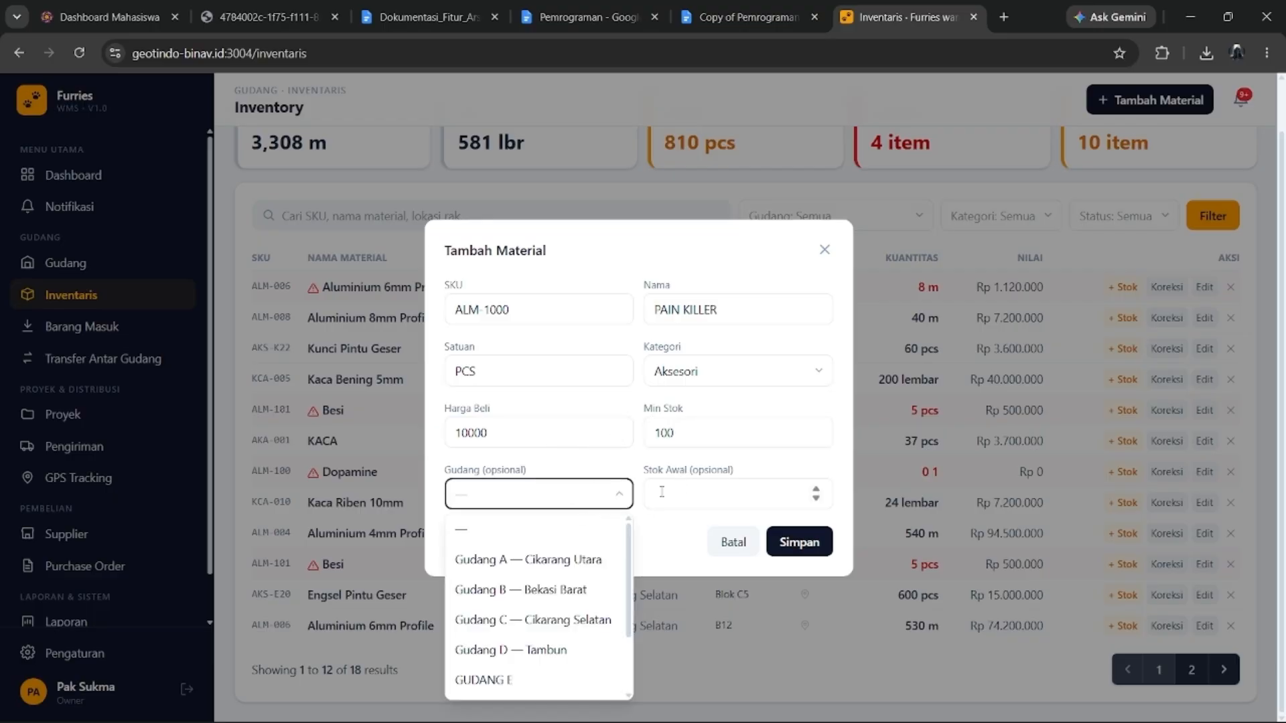
scroll(536, 603, "down", 3)
left_click(519, 680)
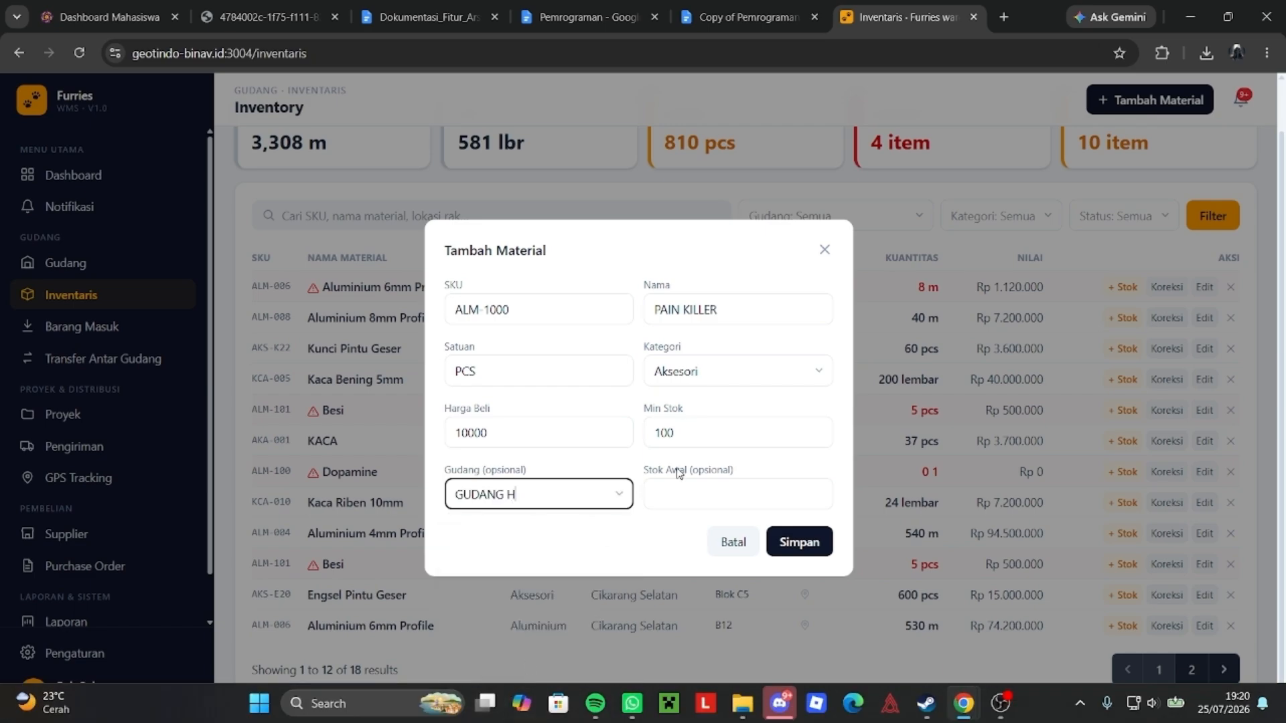
left_click(692, 492)
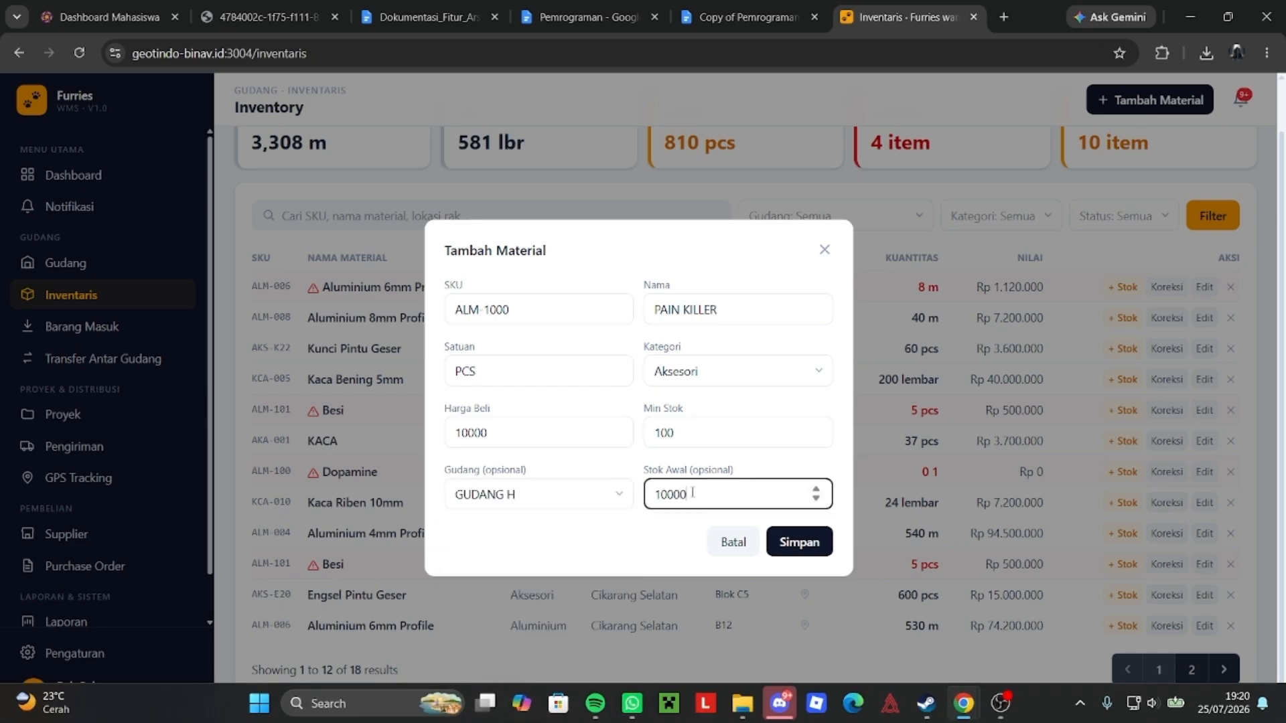
type("10000")
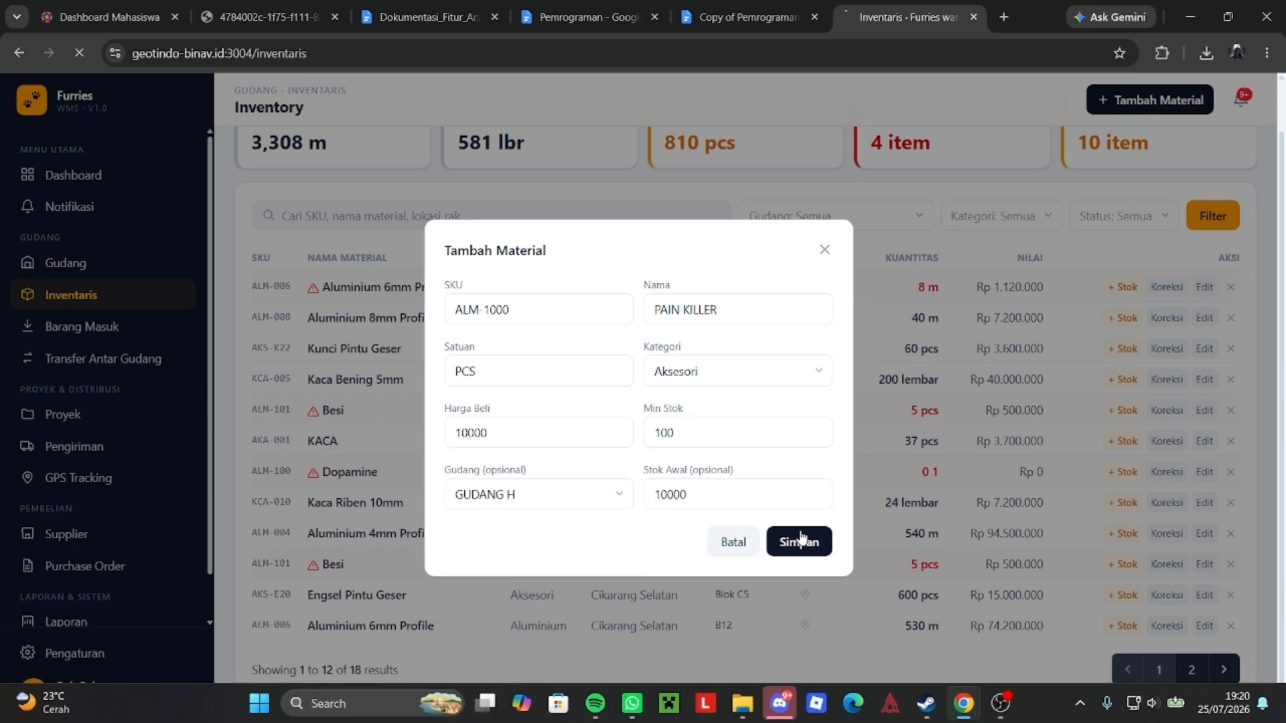
left_click(797, 542)
scroll(455, 278, "down", 2)
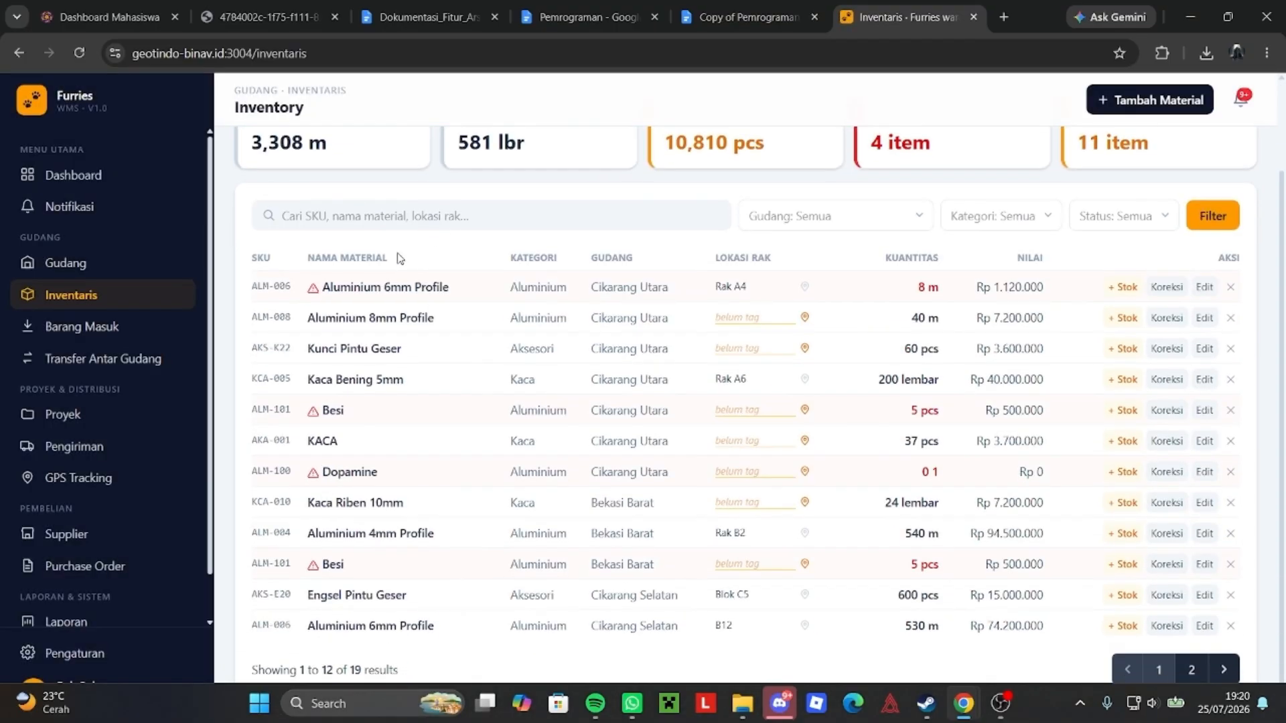
Filter the inventory to pain killer and set its rack location to e-5.
left_click(377, 215)
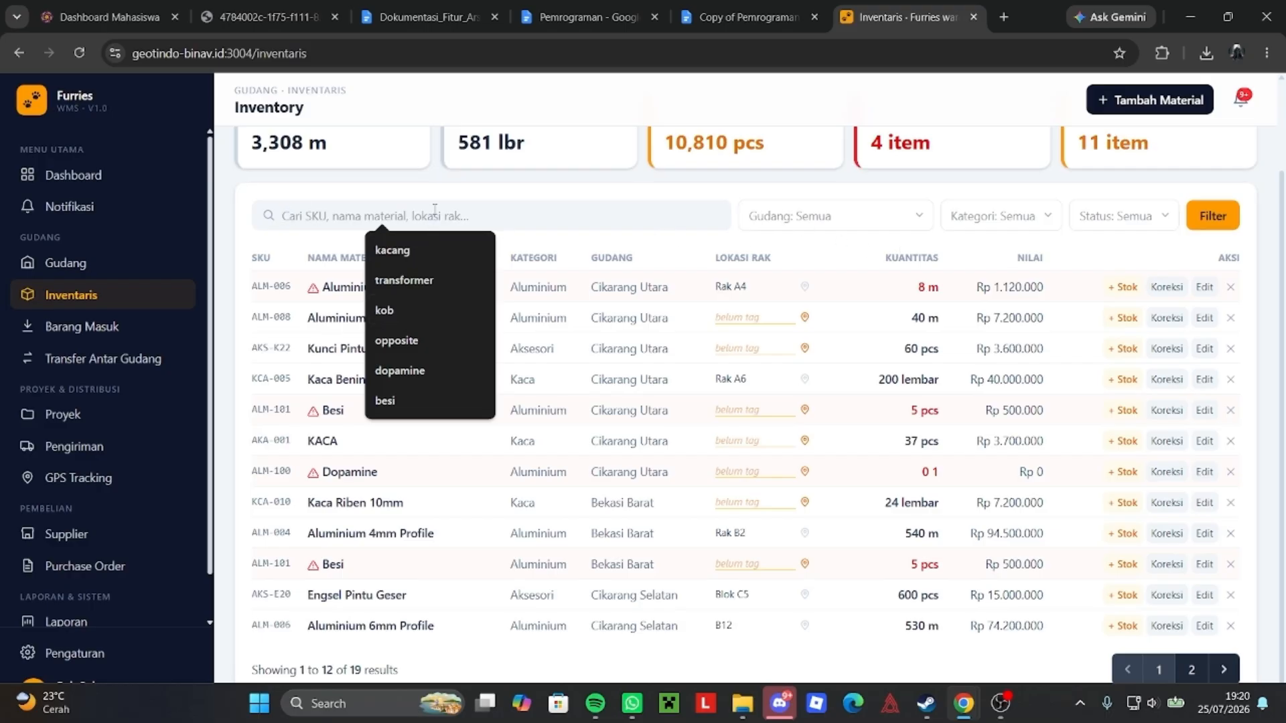
type("pain killer")
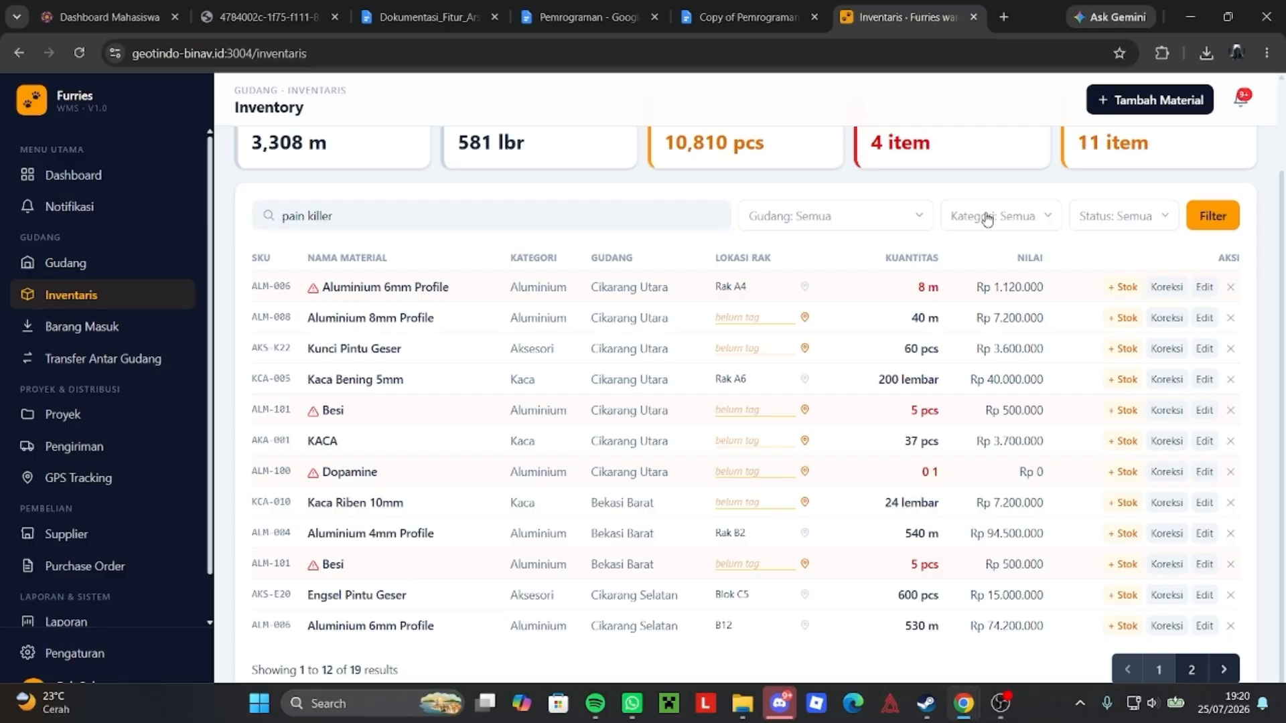
left_click(1209, 221)
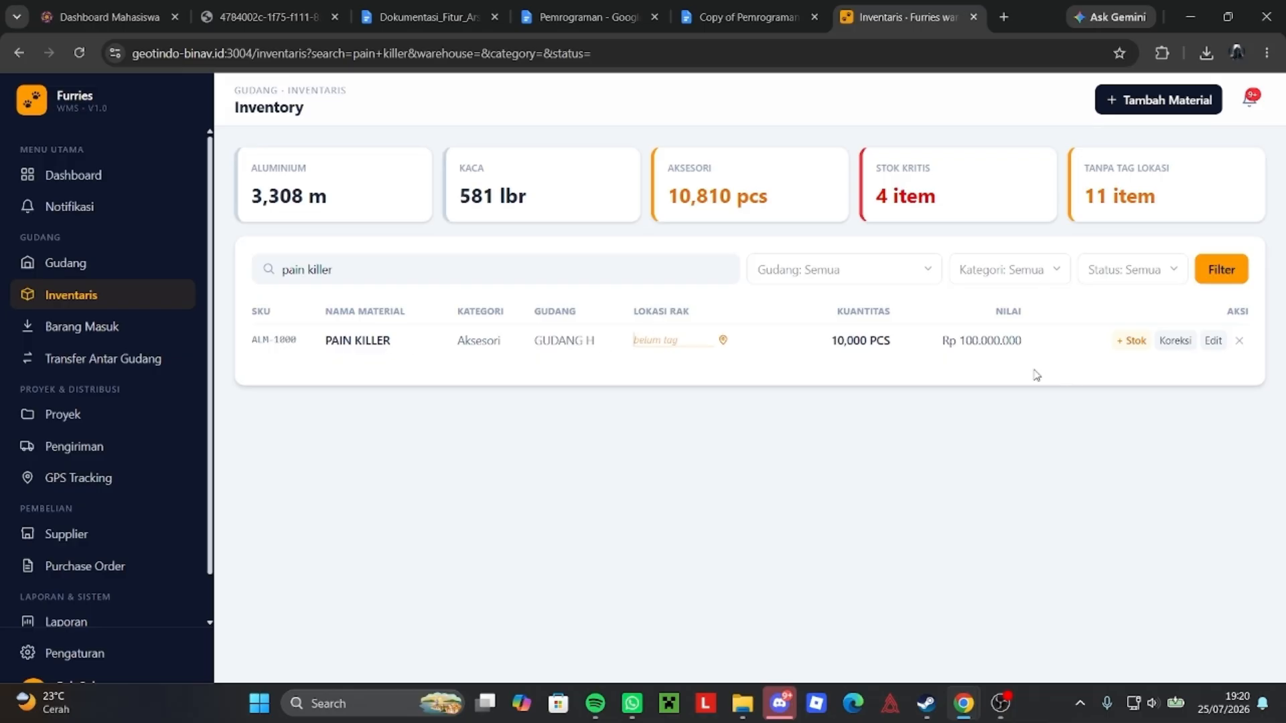
type("e-5")
key("Return")
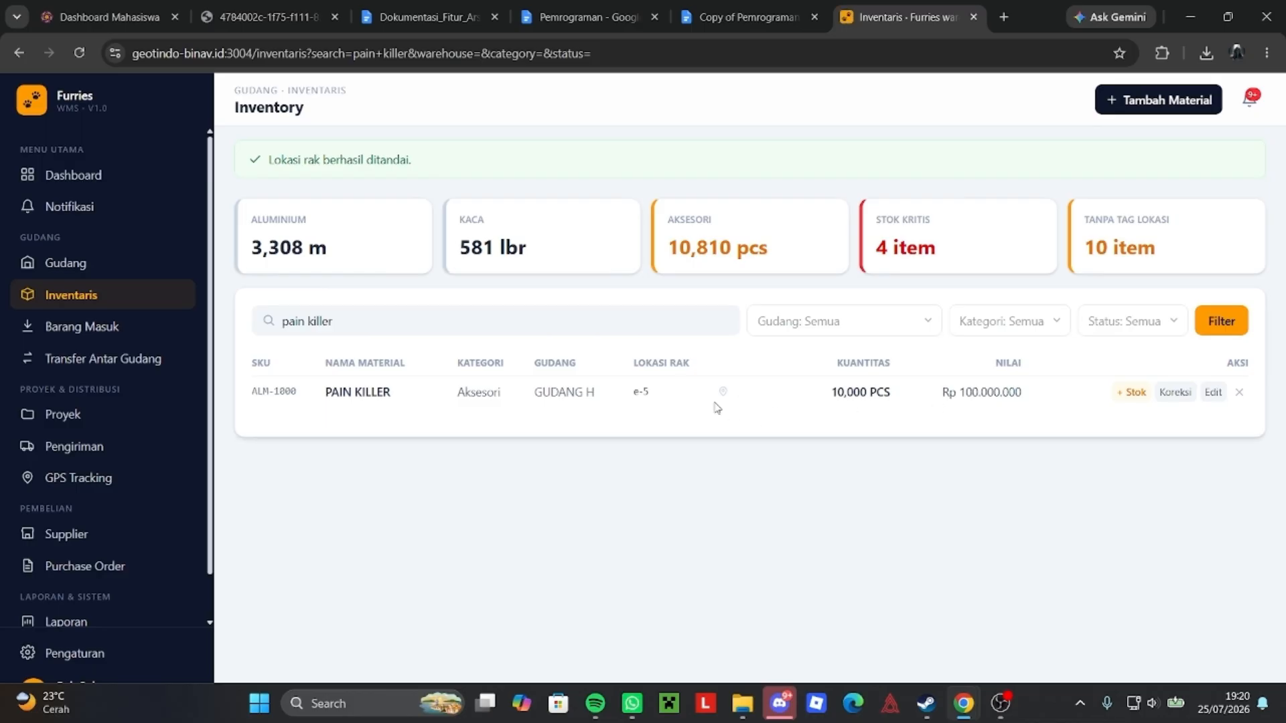
Open and close PAIN KILLER's Edit and +Stok forms unchanged, then view the Barang Masuk history.
left_click(1206, 395)
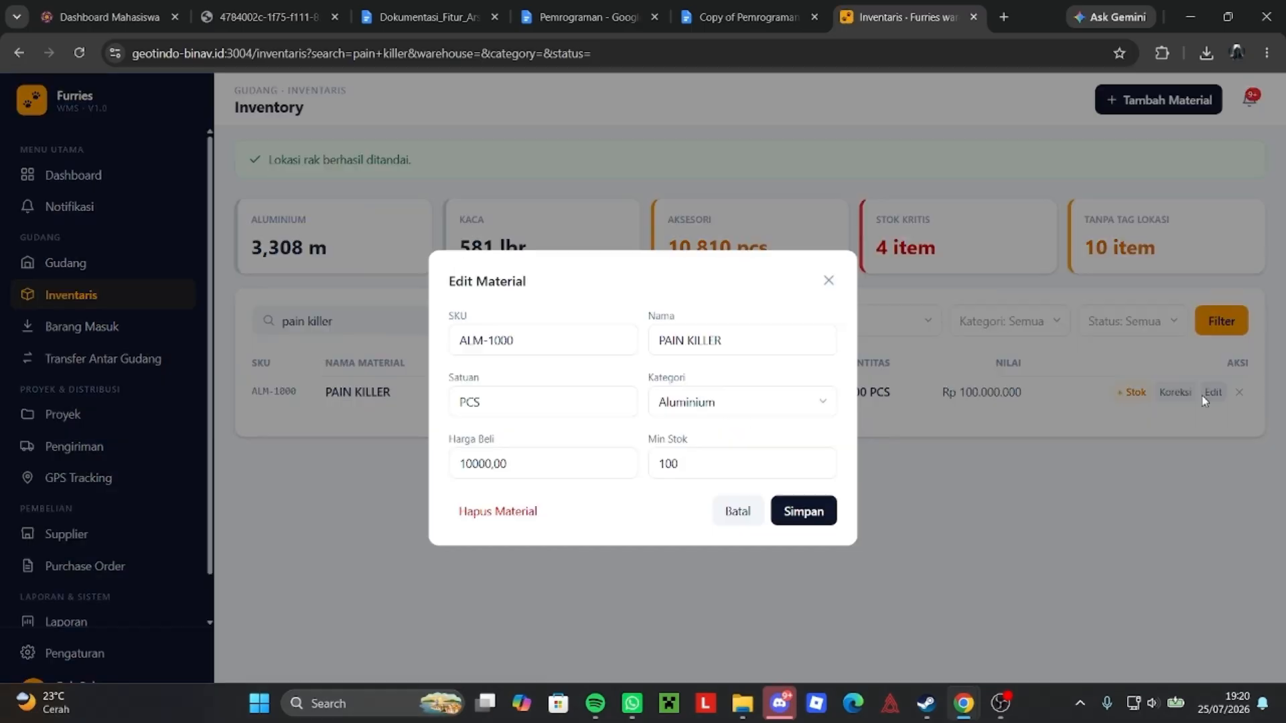
left_click(828, 281)
left_click(1126, 397)
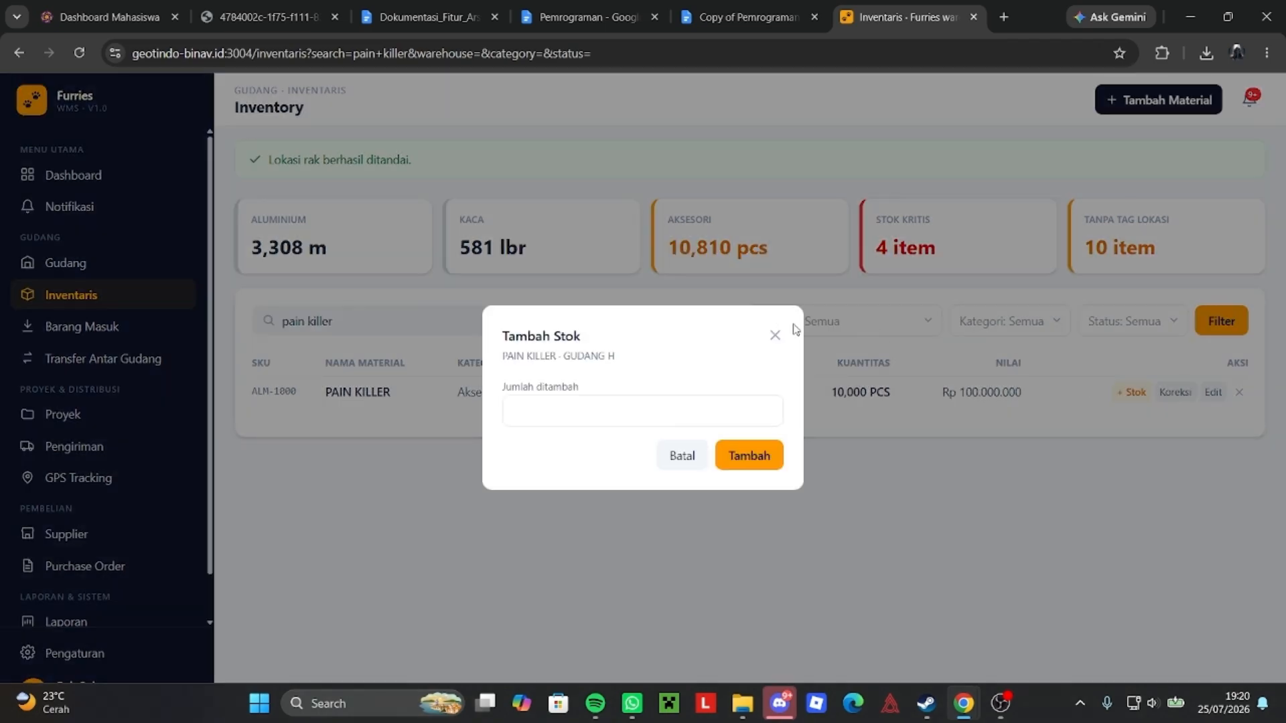
left_click(775, 335)
left_click(114, 327)
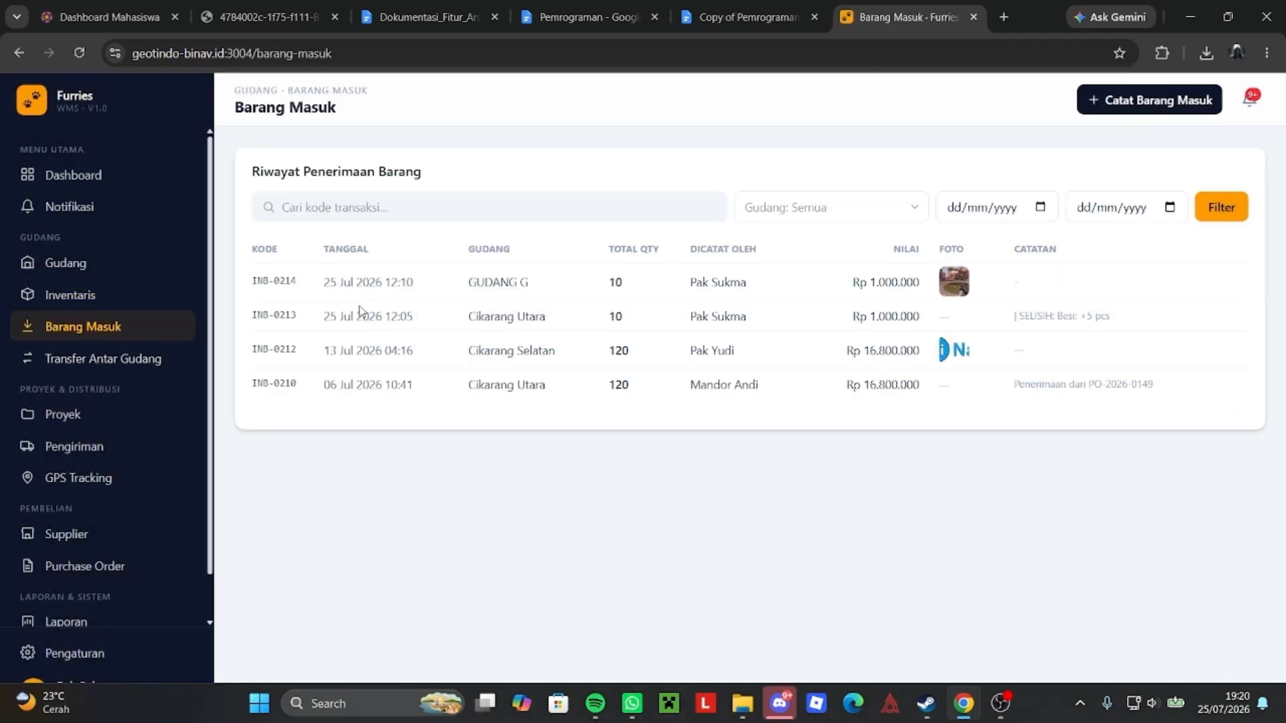
Start a goods receipt without a PO into GUDANG H from PT PENCARI CINTA SEJATI.
left_click(1153, 102)
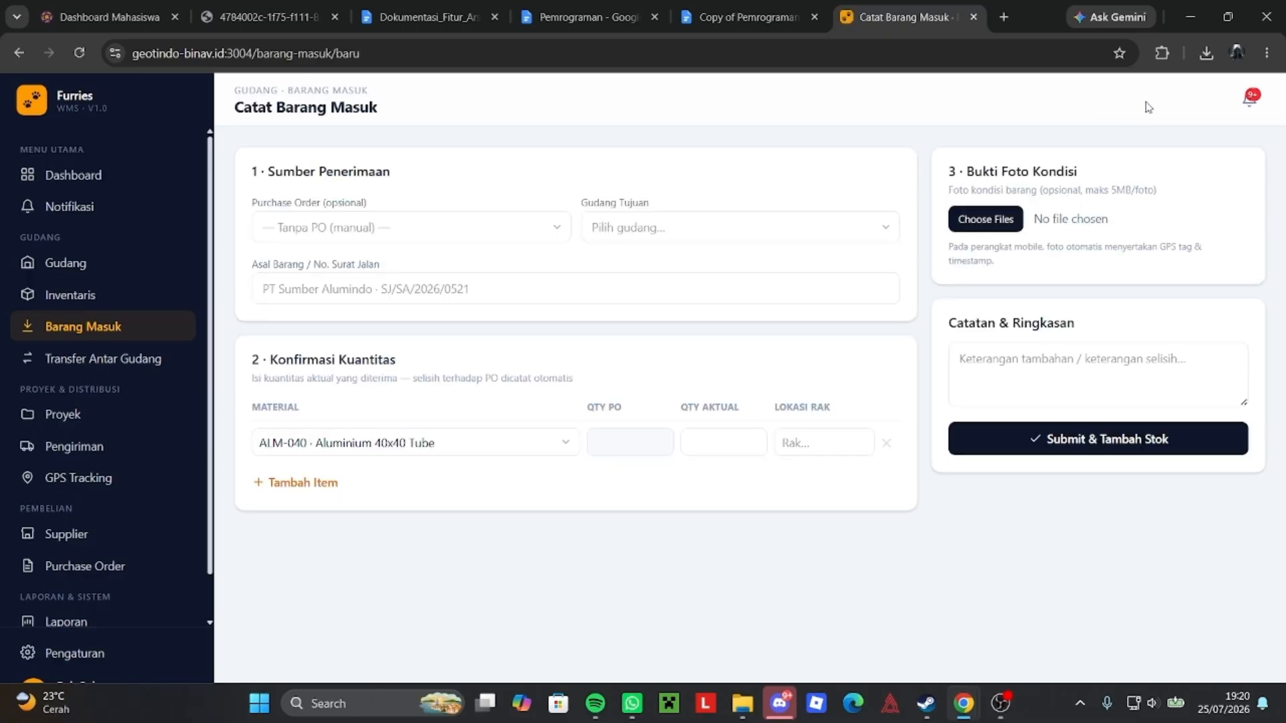
left_click(416, 231)
left_click(567, 241)
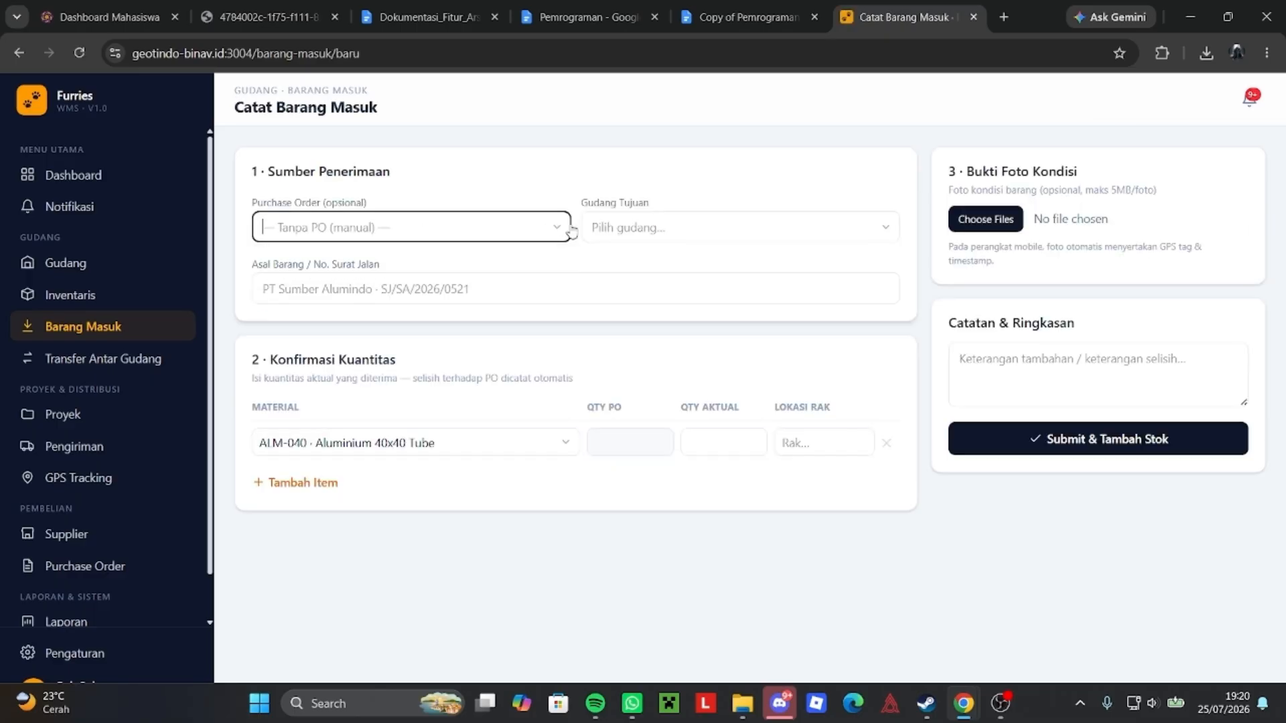
left_click(624, 234)
scroll(639, 428, "down", 2)
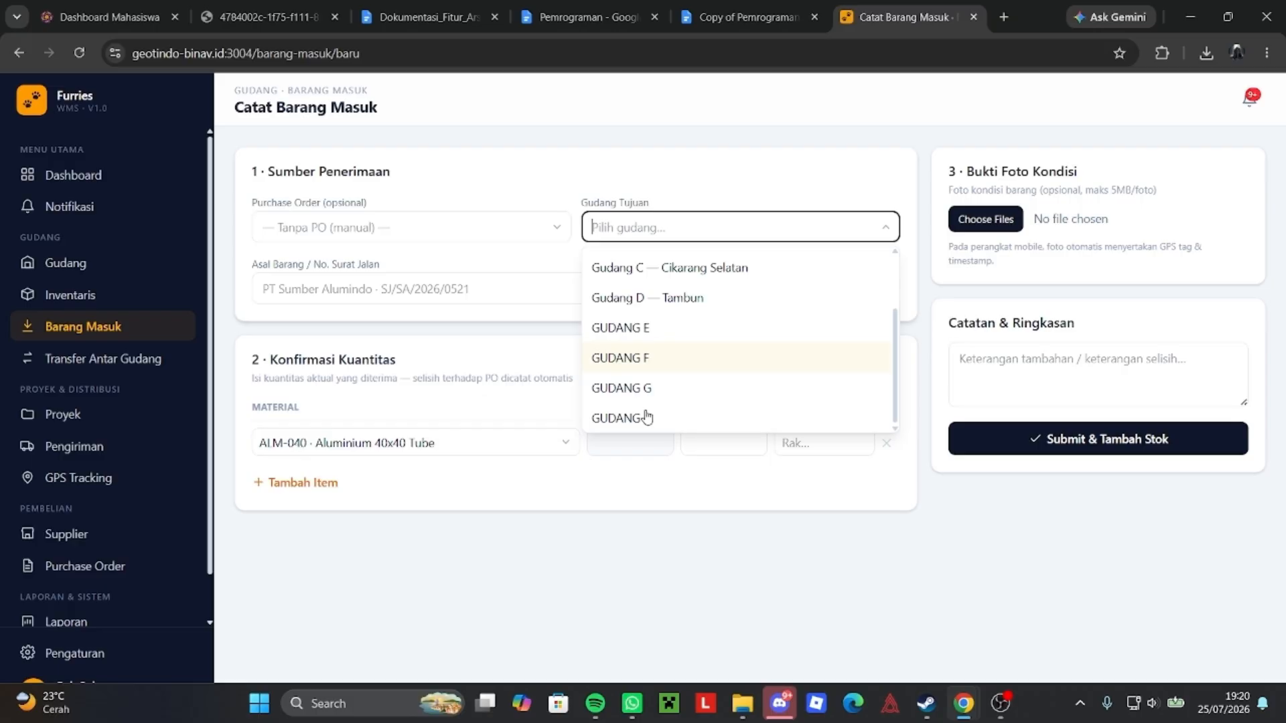
left_click(690, 422)
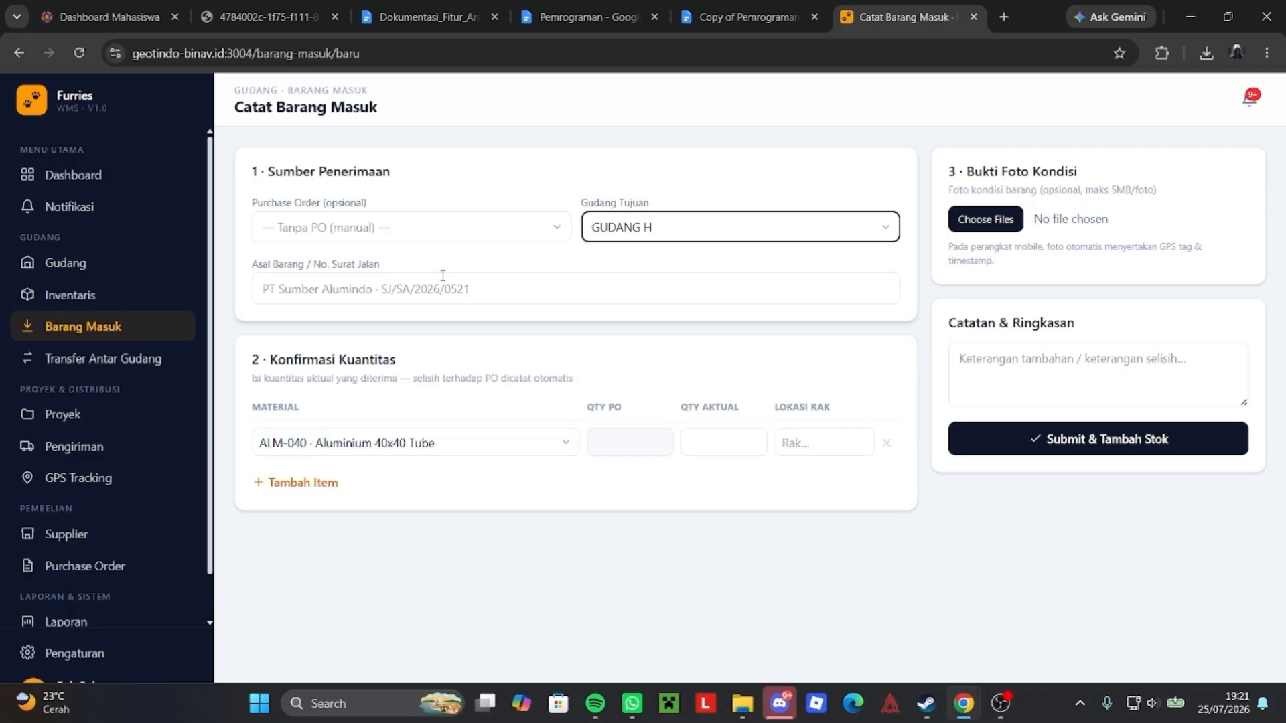
left_click(463, 285)
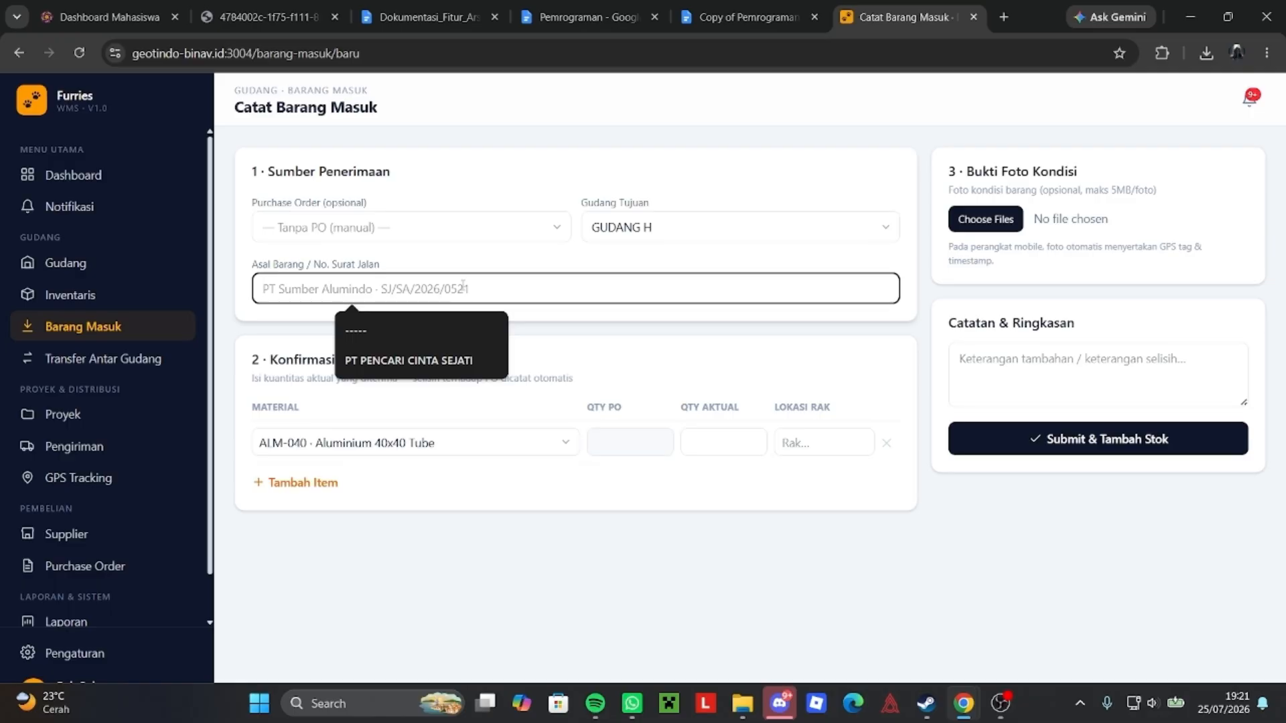
left_click(408, 361)
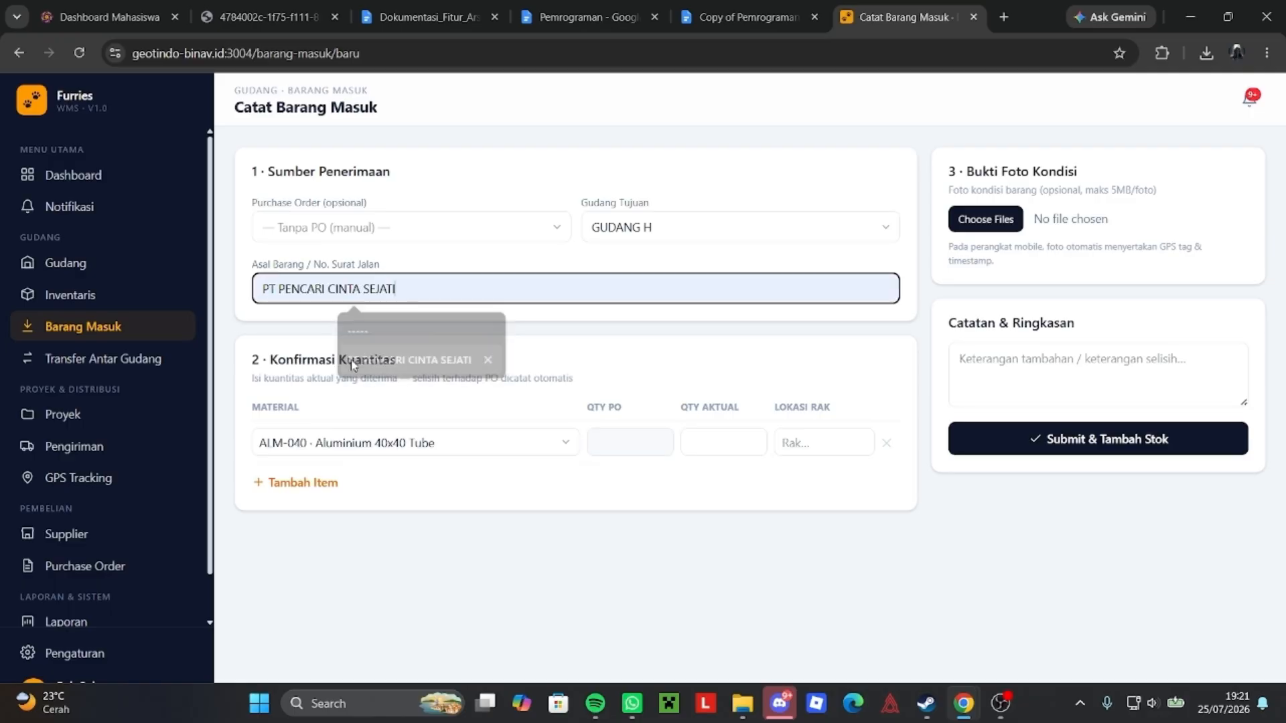
Add the ALM-1022 KACANG line: PO quantity 1000, actual 100000, rack e-6.
left_click(449, 439)
scroll(522, 557, "down", 3)
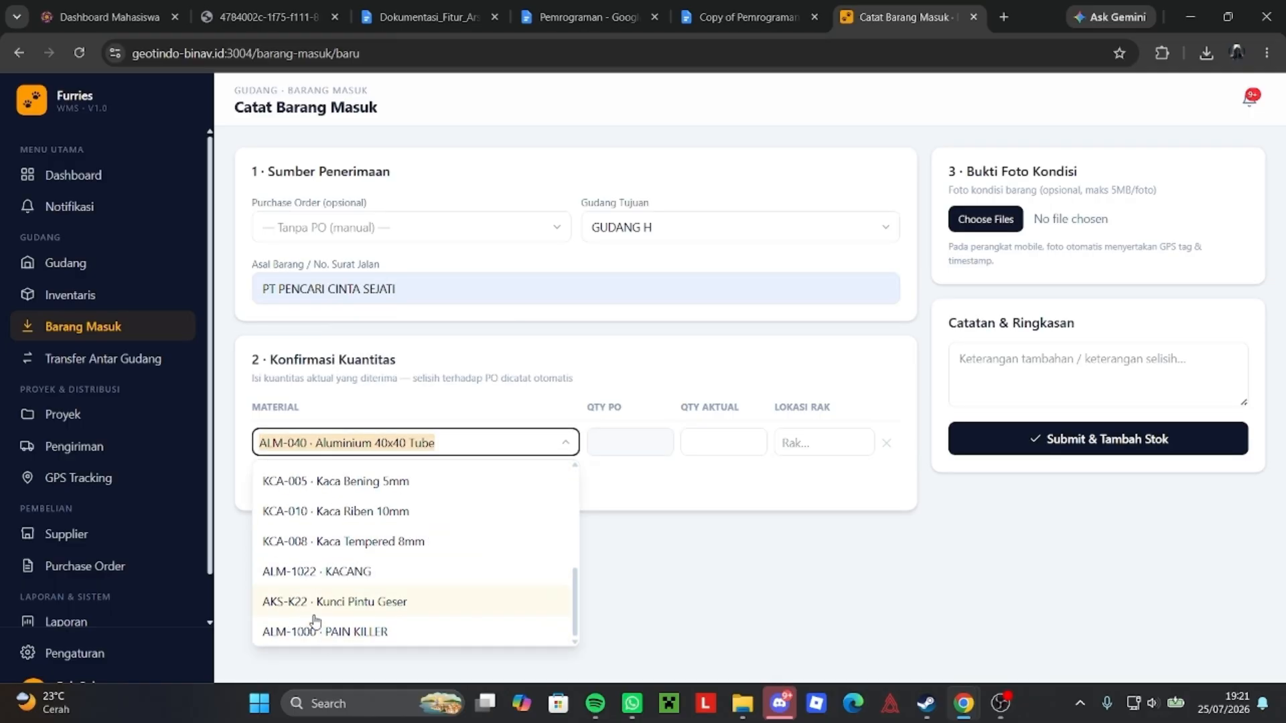
scroll(354, 603, "up", 3)
scroll(354, 602, "down", 3)
left_click(378, 580)
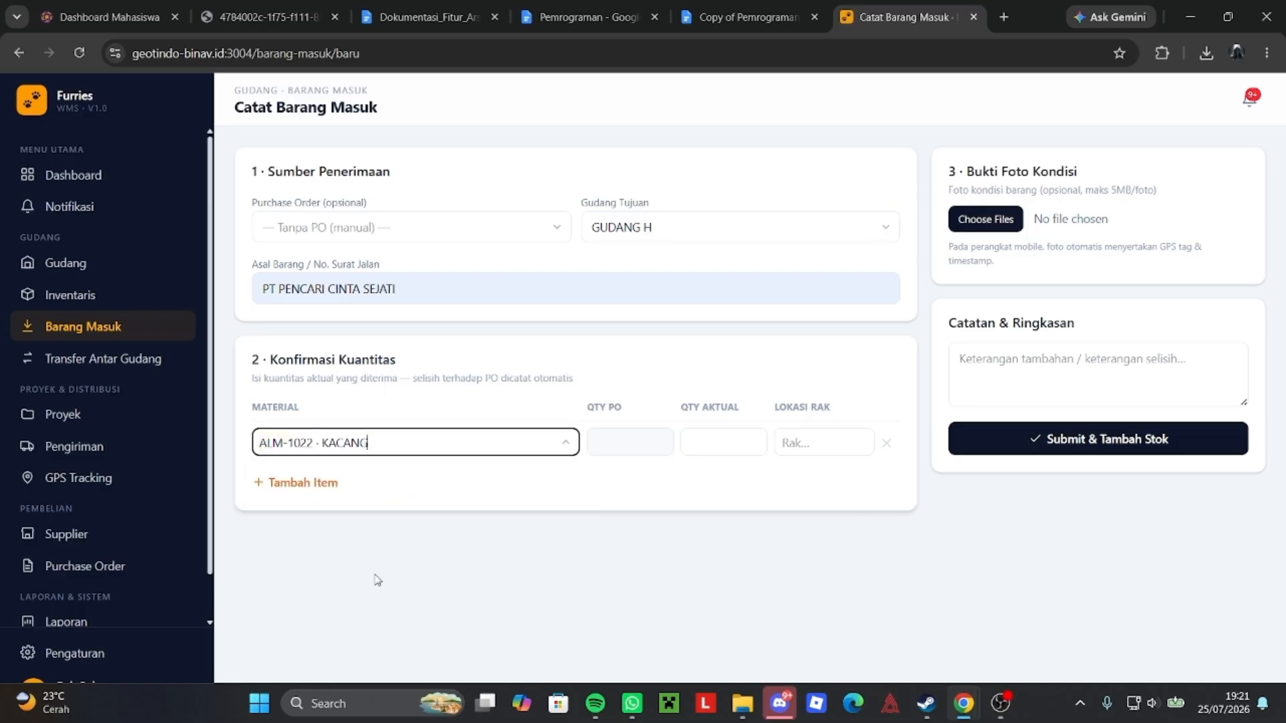
key("Tab")
type("1")
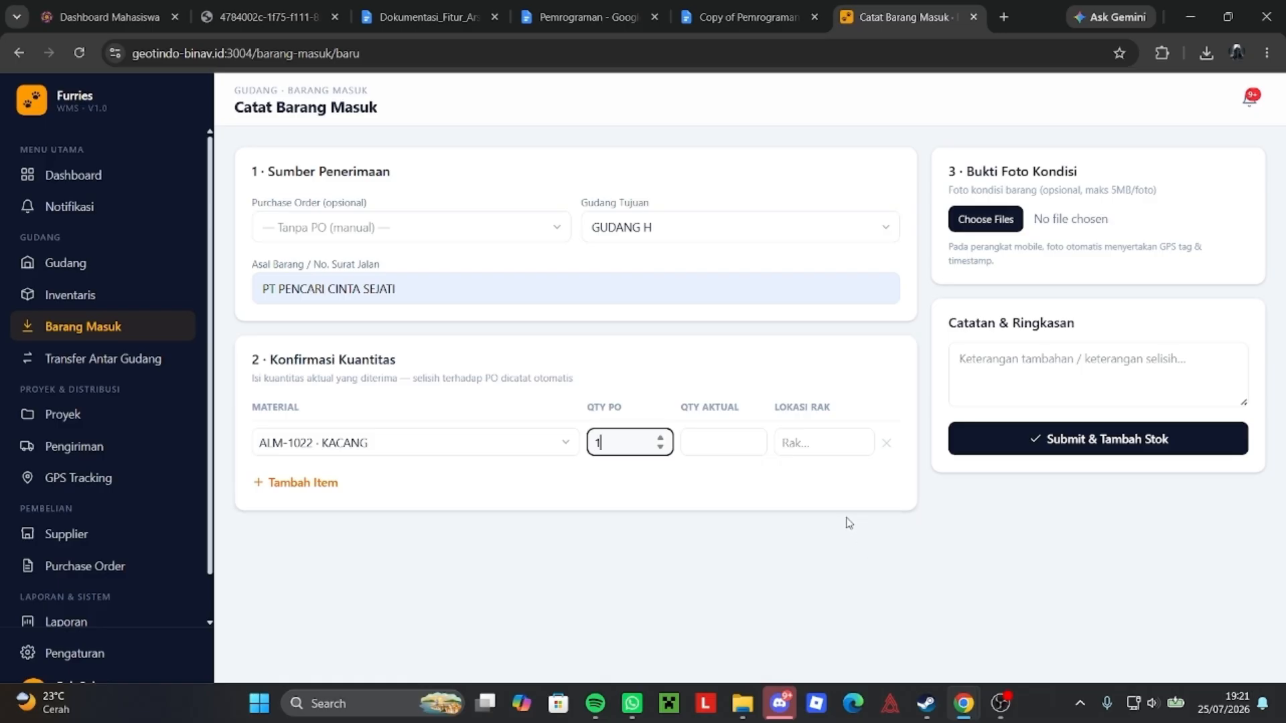
type("000")
left_click(731, 443)
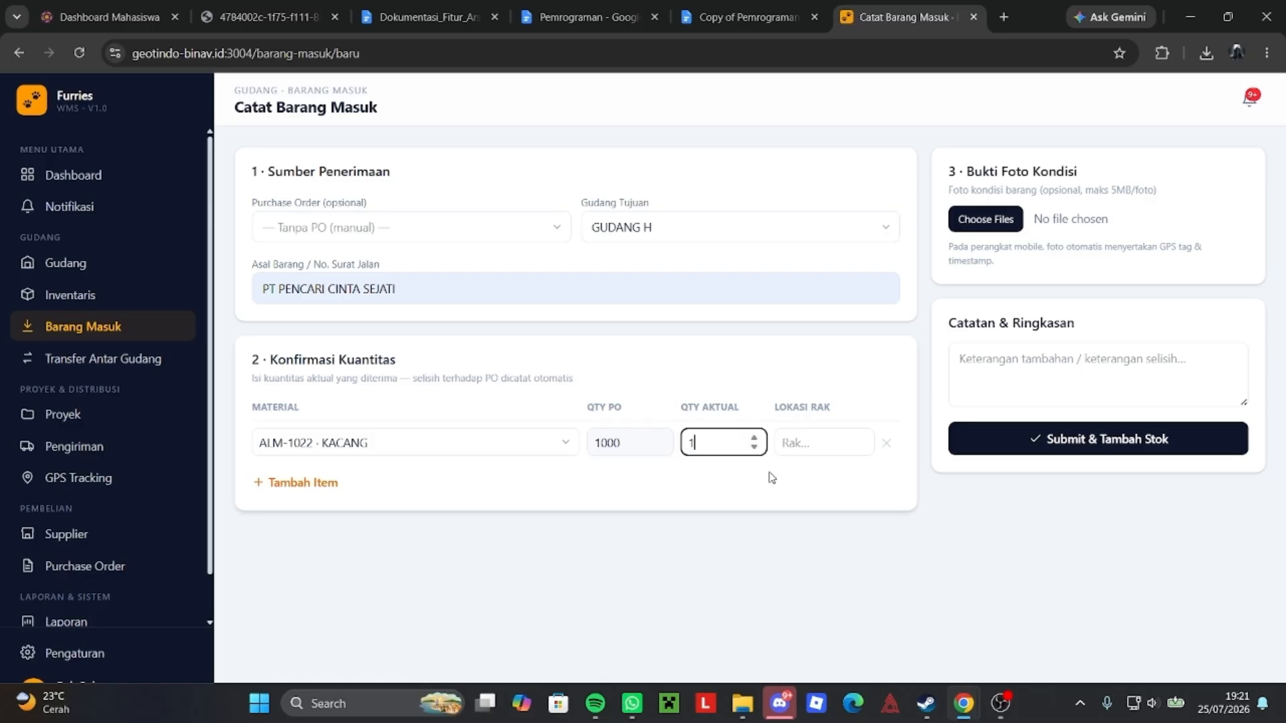
type("100000")
left_click(814, 439)
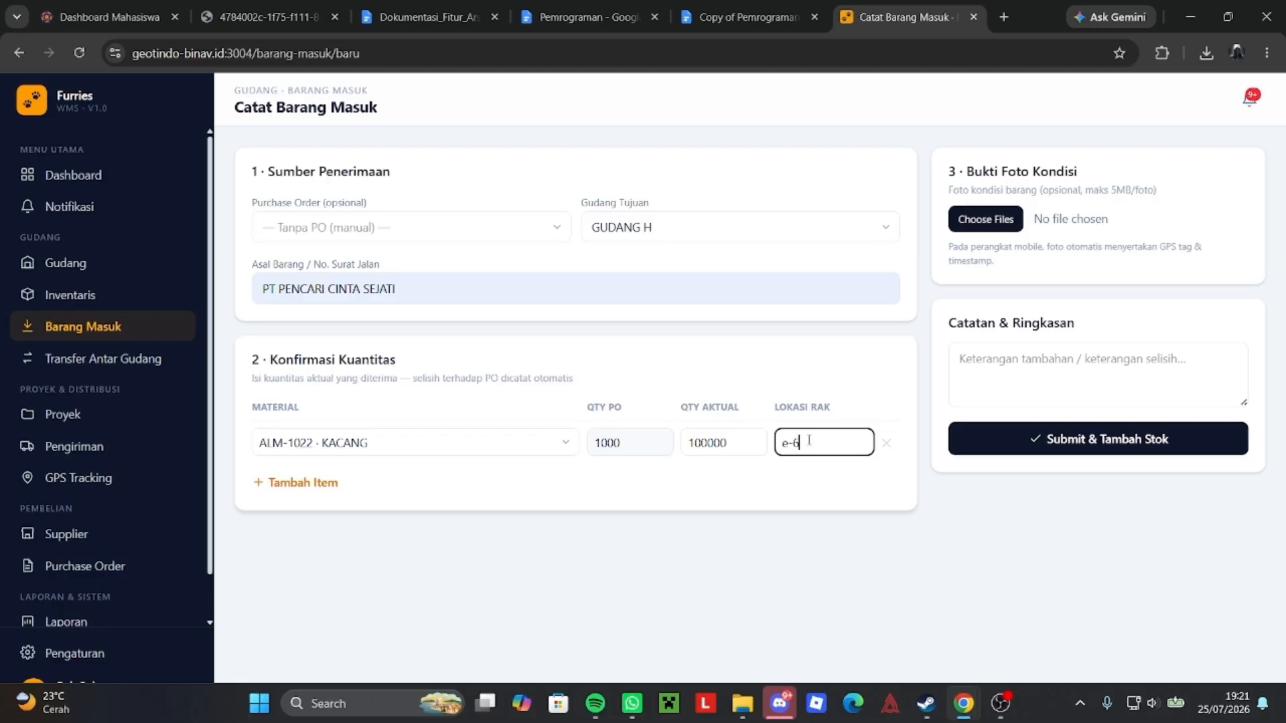
Add an Aluminium 40x40 Tube line: PO quantity 100, actual 100000, rack e-7.
left_click(315, 483)
left_click(335, 487)
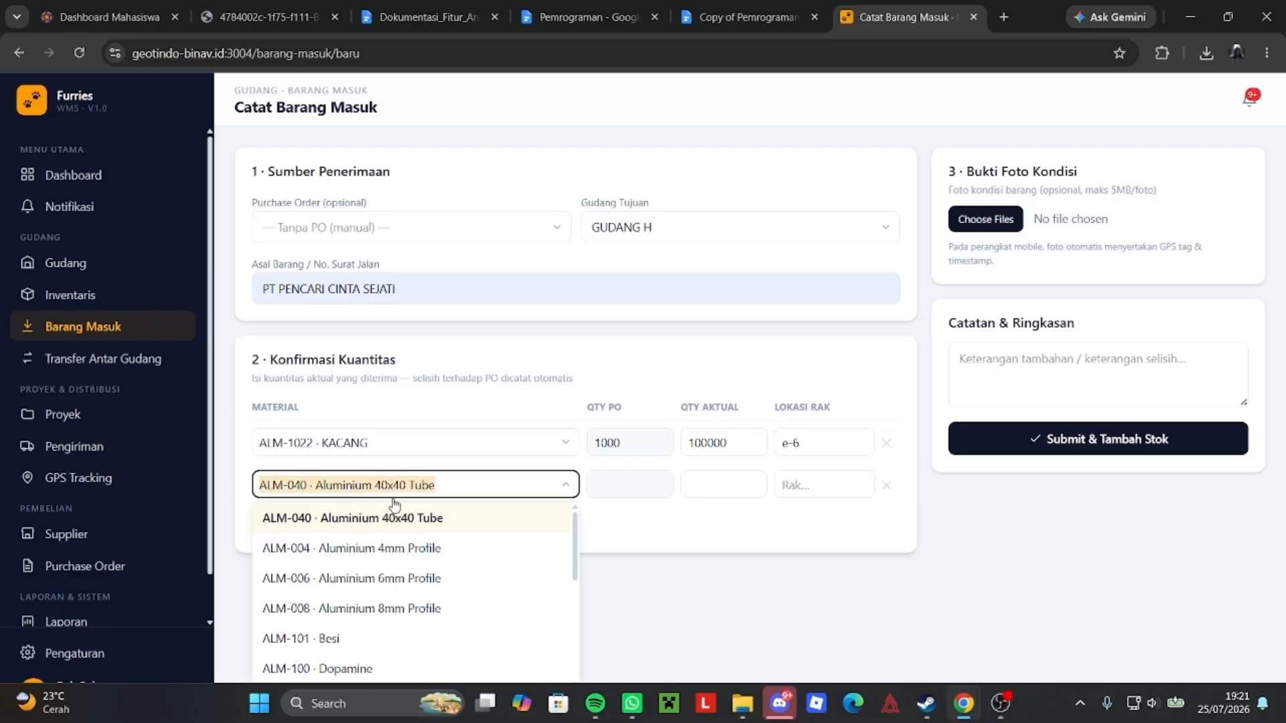
left_click(438, 526)
left_click(614, 482)
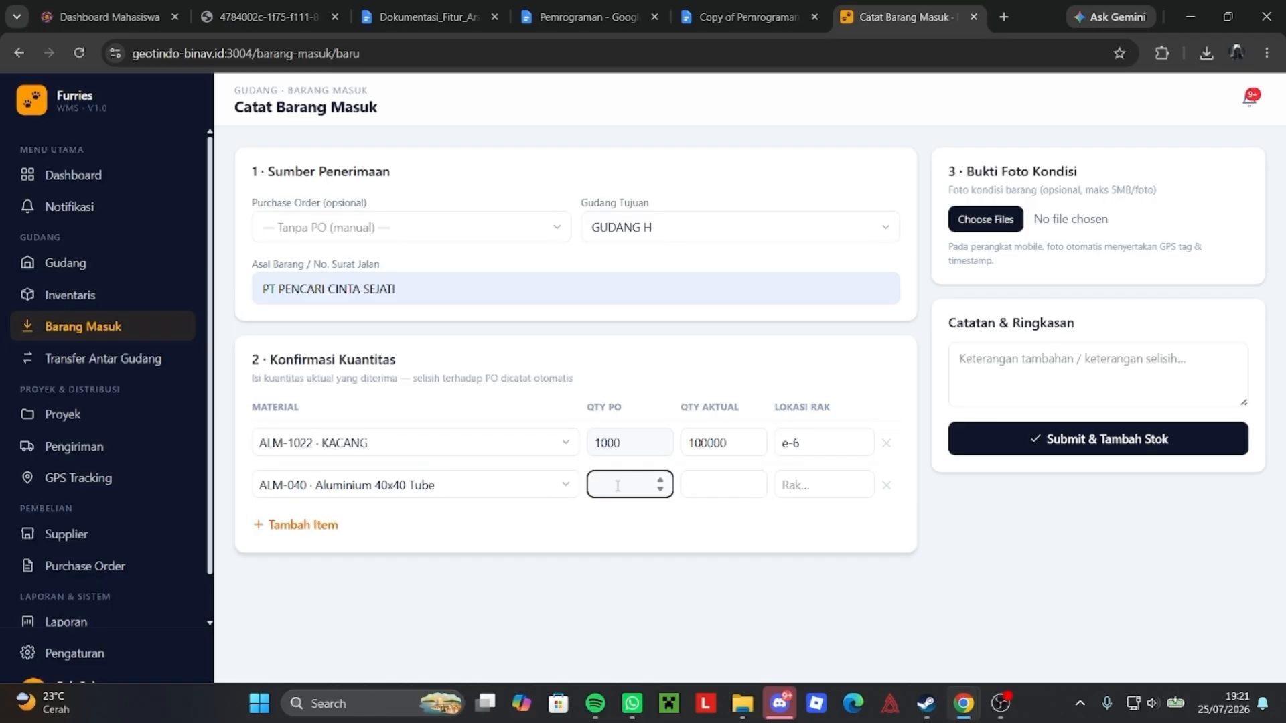
type("100")
left_click(722, 488)
type("100000")
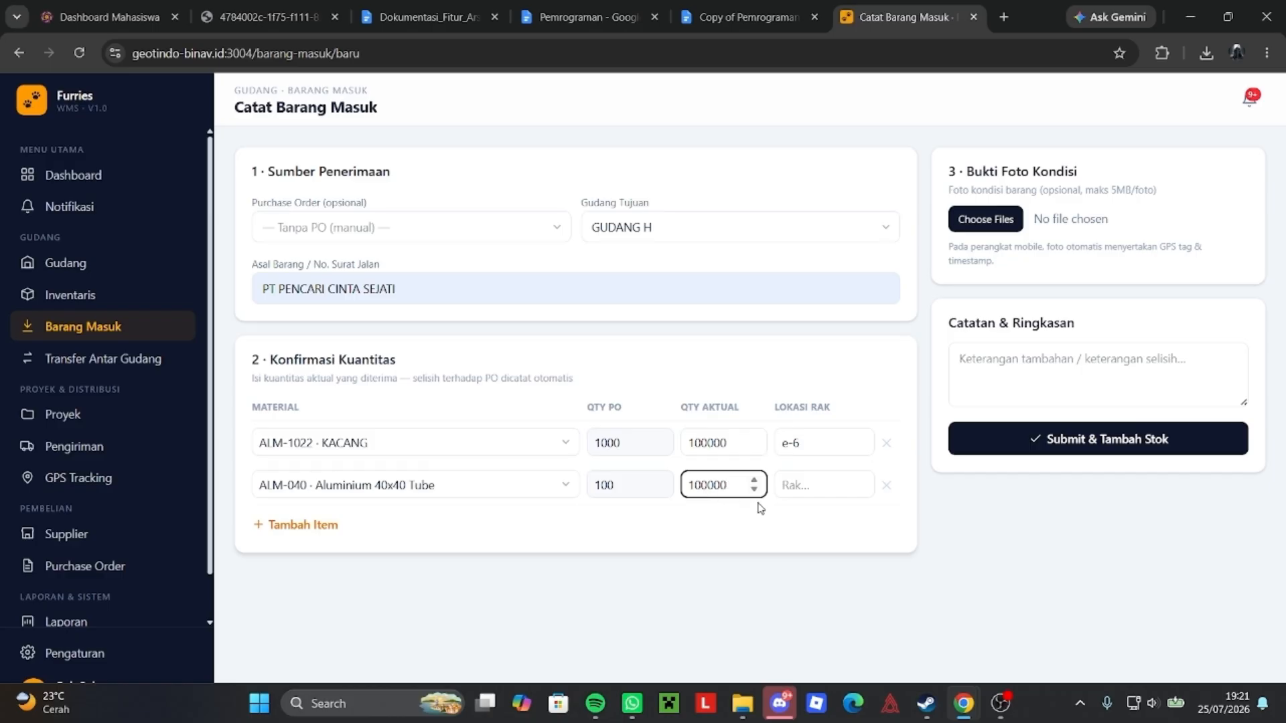
left_click(781, 487)
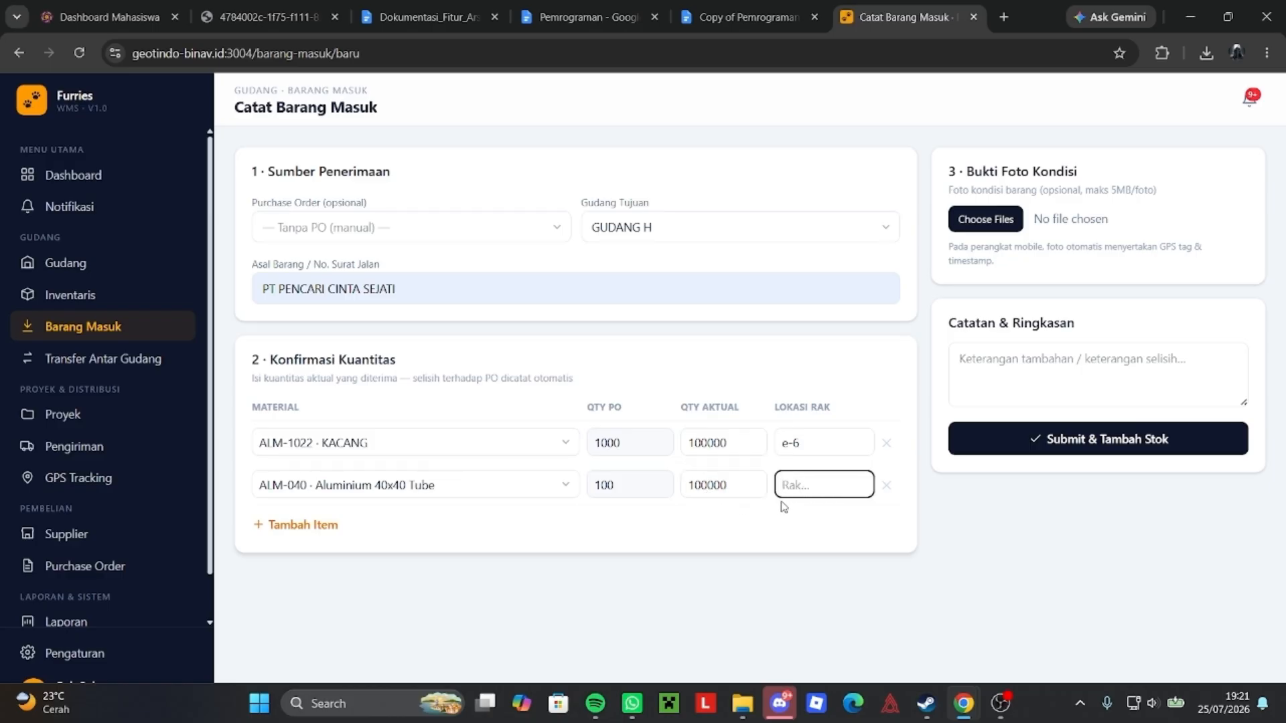
type("e-7")
Add note '-', attach Screenshot 2026-07-04 201711.png as the photo, and submit with stock added.
left_click(1041, 386)
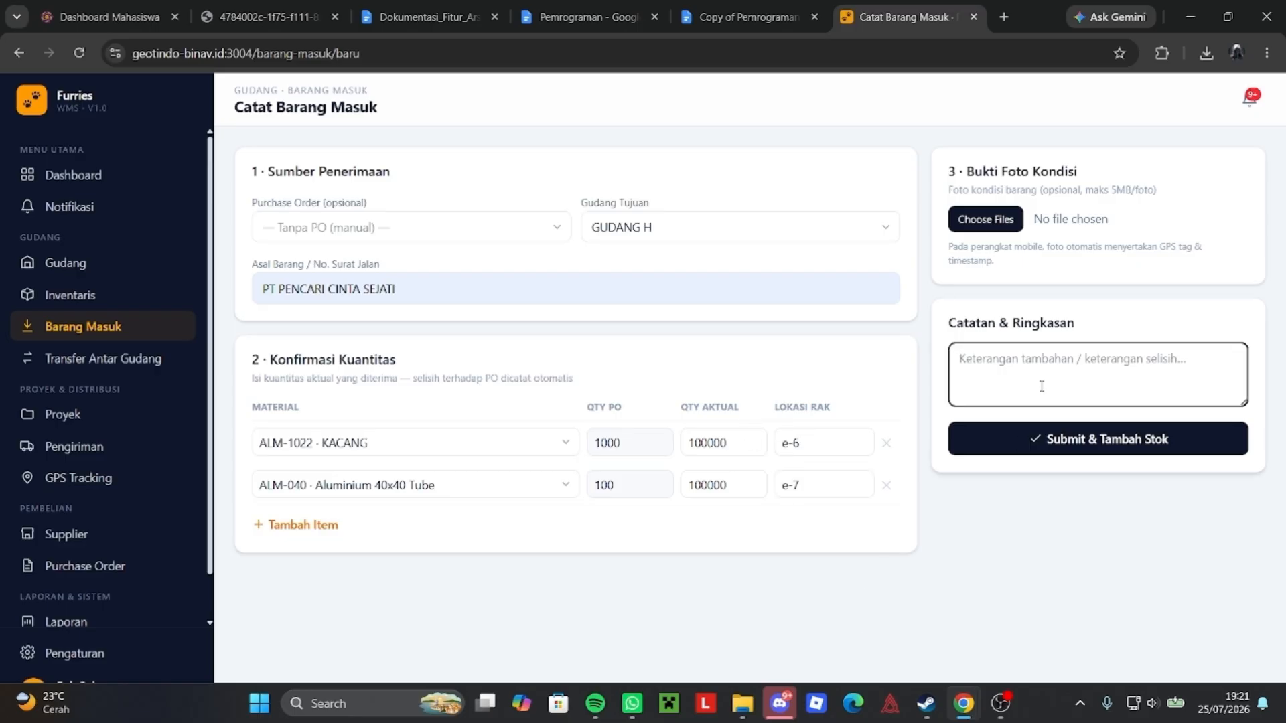
type("-")
left_click(1042, 269)
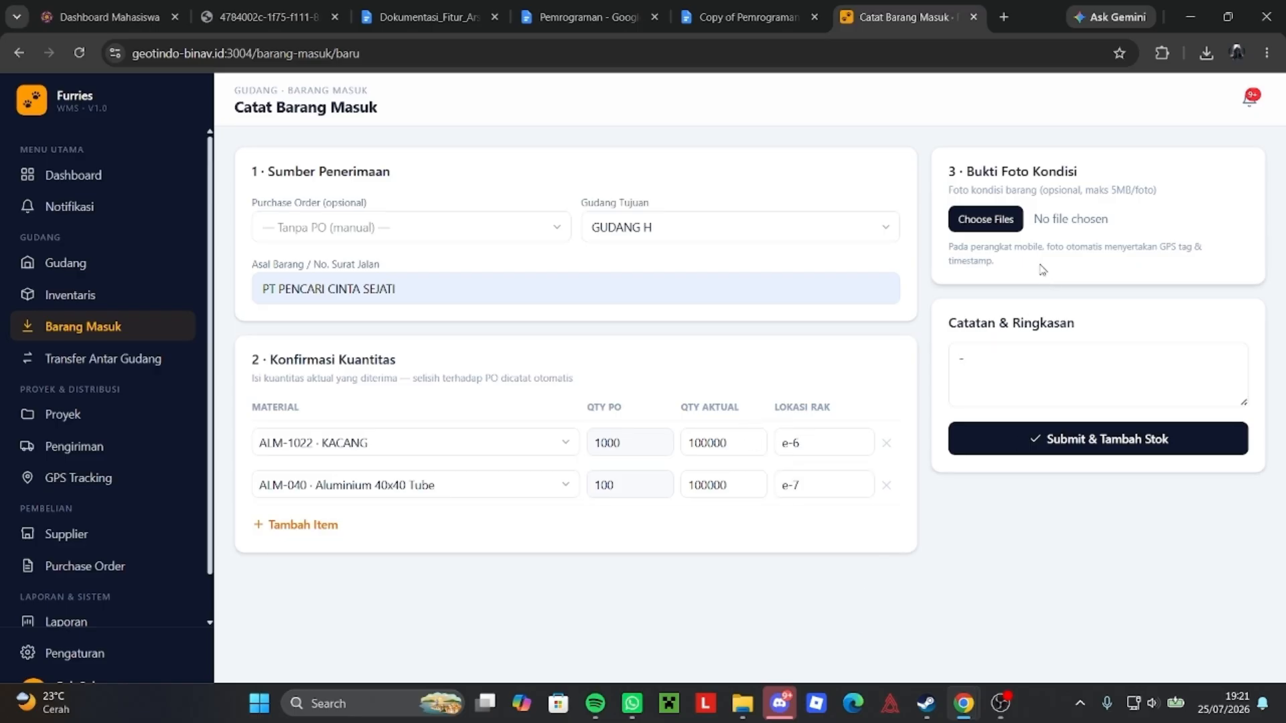
left_click(985, 220)
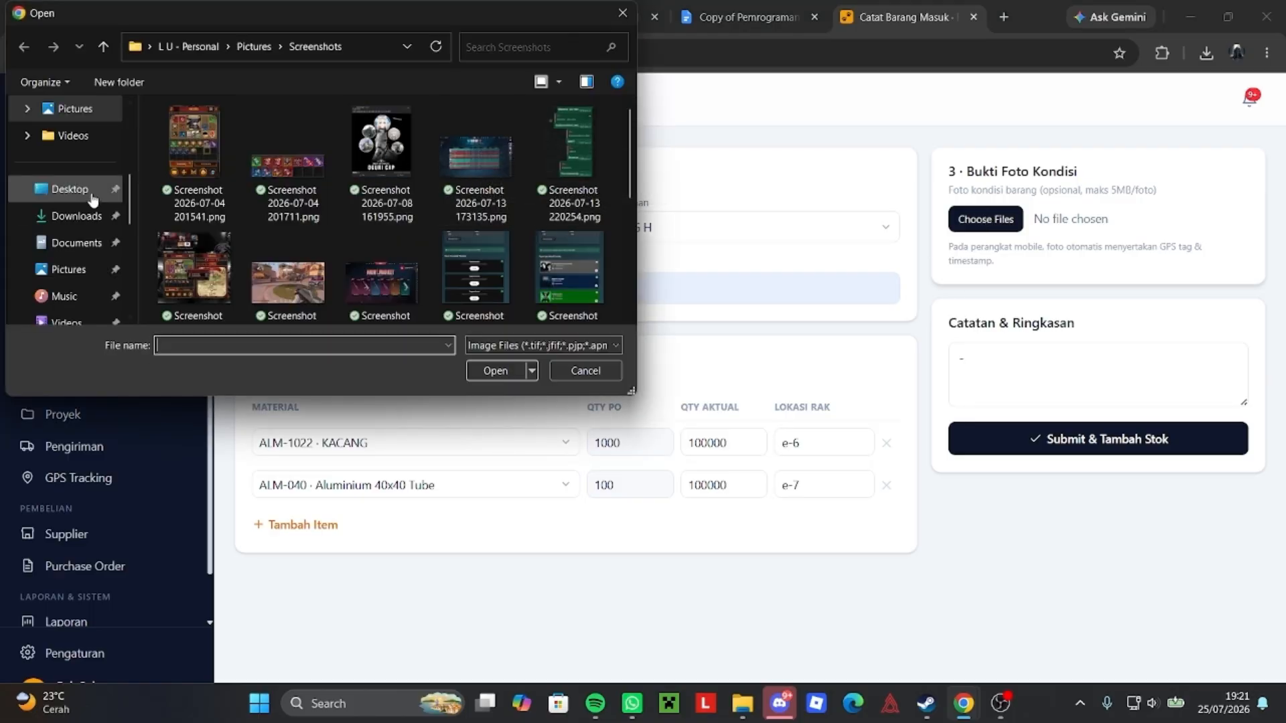
left_click(285, 170)
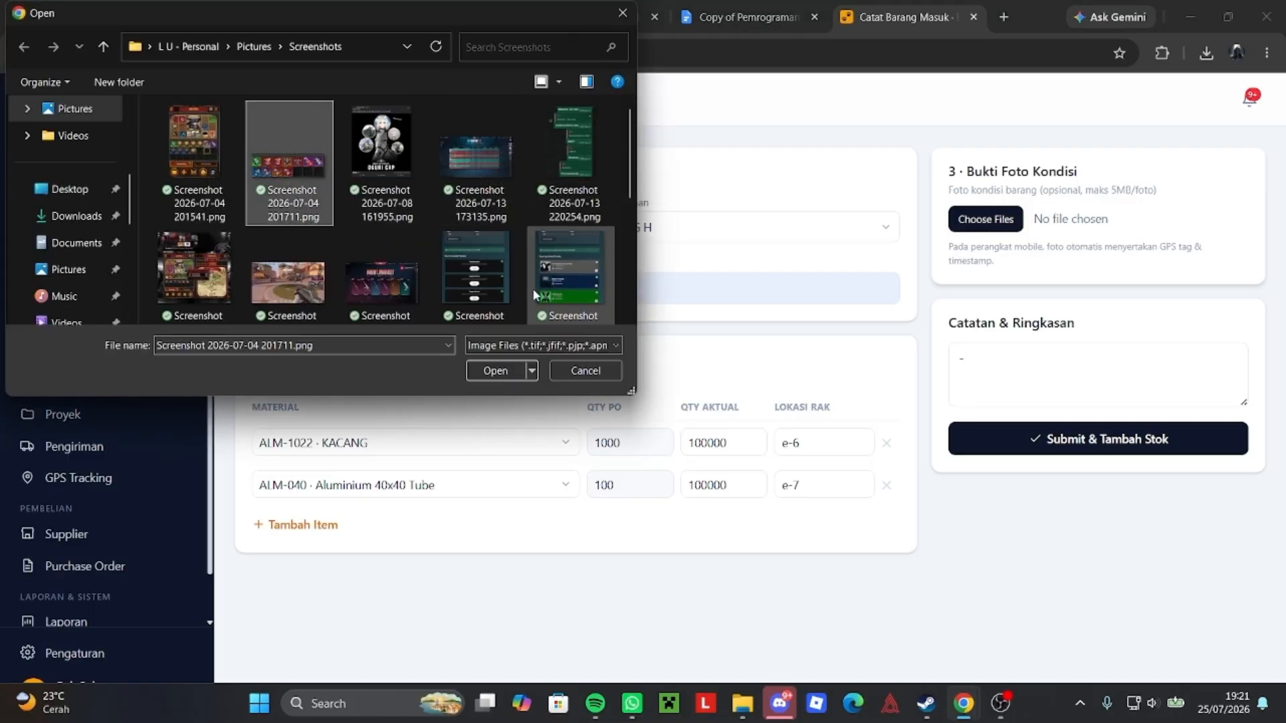
left_click(482, 372)
left_click(990, 436)
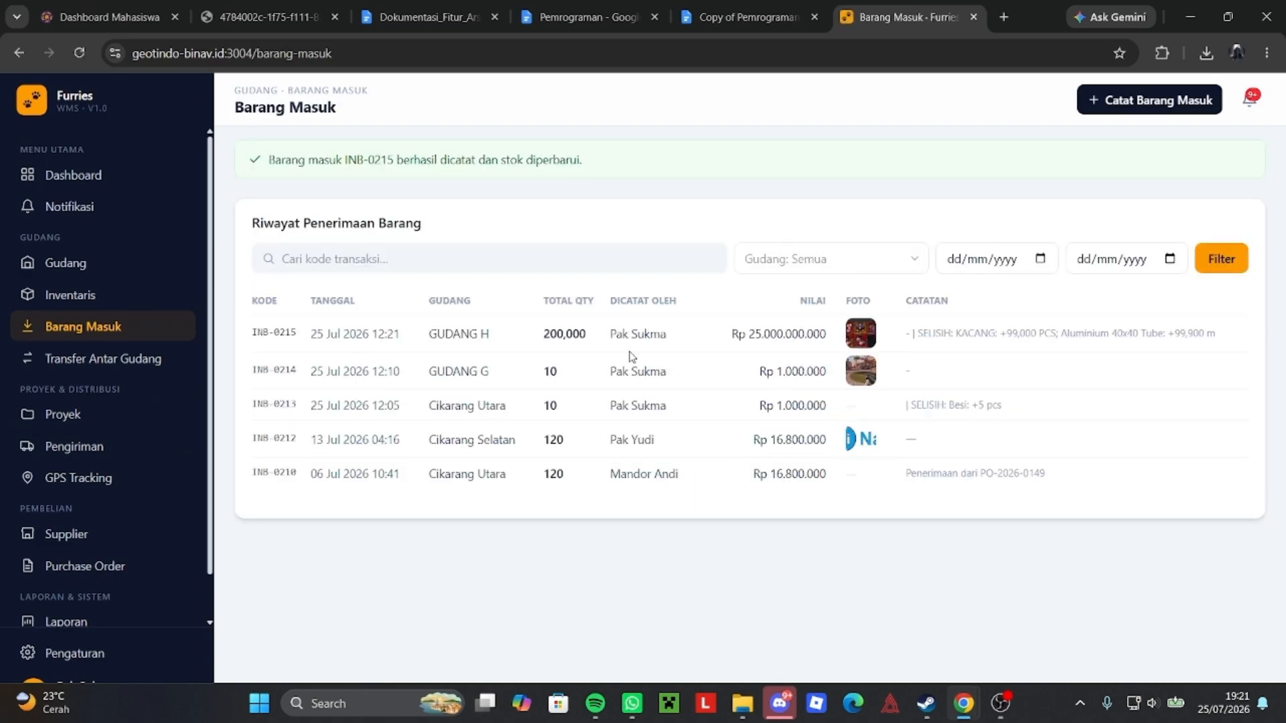
Review INB-0215's discrepancy notes, enlarged condition photo, KACANG surplus and 200,000 total quantity.
left_click_drag(452, 333, 1209, 343)
left_click(1092, 384)
left_click(867, 339)
left_click(540, 280)
left_click_drag(960, 335, 1053, 330)
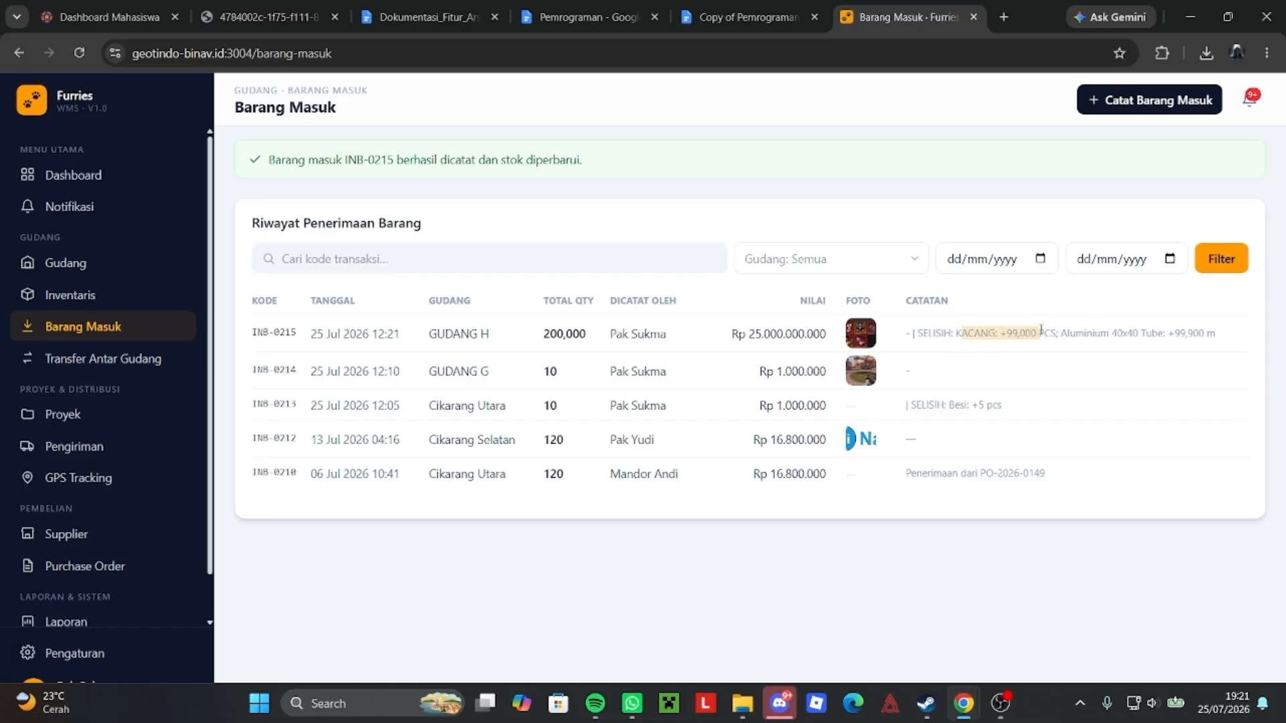
left_click(1043, 389)
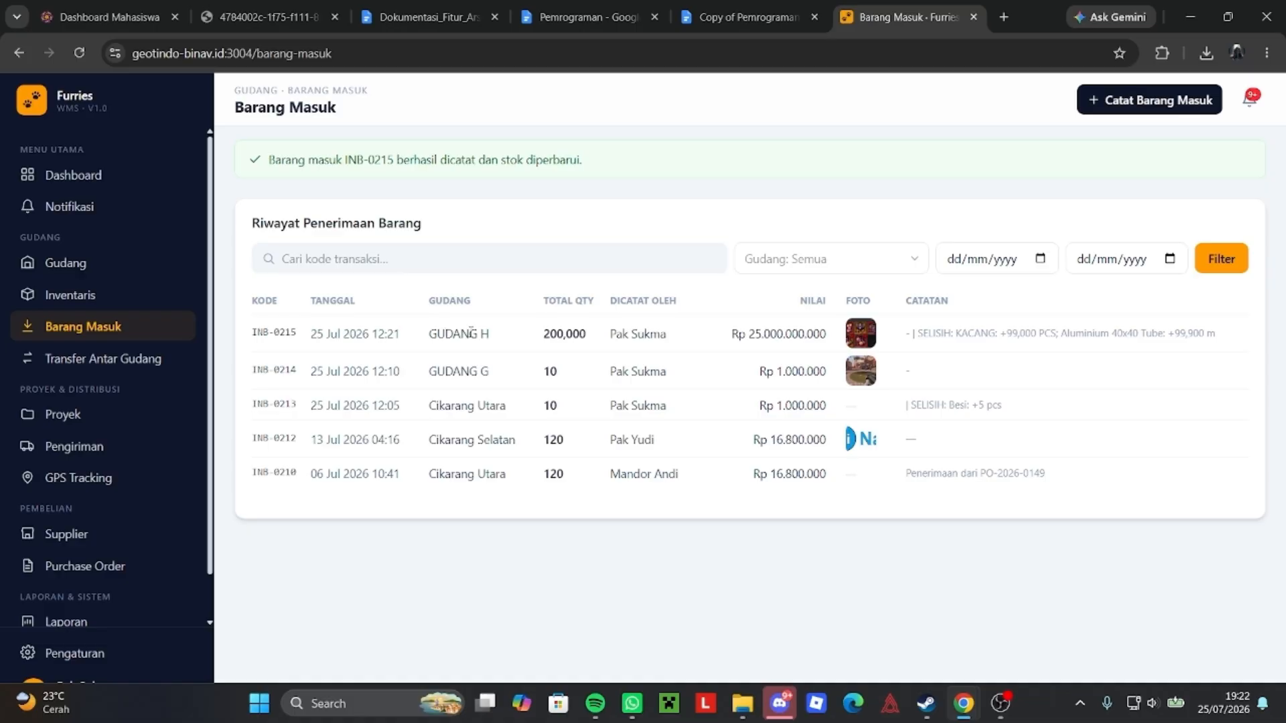
left_click_drag(546, 340, 601, 346)
left_click(592, 346)
double_click(562, 334)
left_click(798, 351)
Check INB-0215's Rp 25.000.000.000 value, code and date, then start a new inter-warehouse transfer request.
left_click_drag(738, 335, 829, 343)
left_click(804, 361)
left_click_drag(733, 331, 824, 326)
left_click(780, 328)
left_click_drag(323, 331, 405, 329)
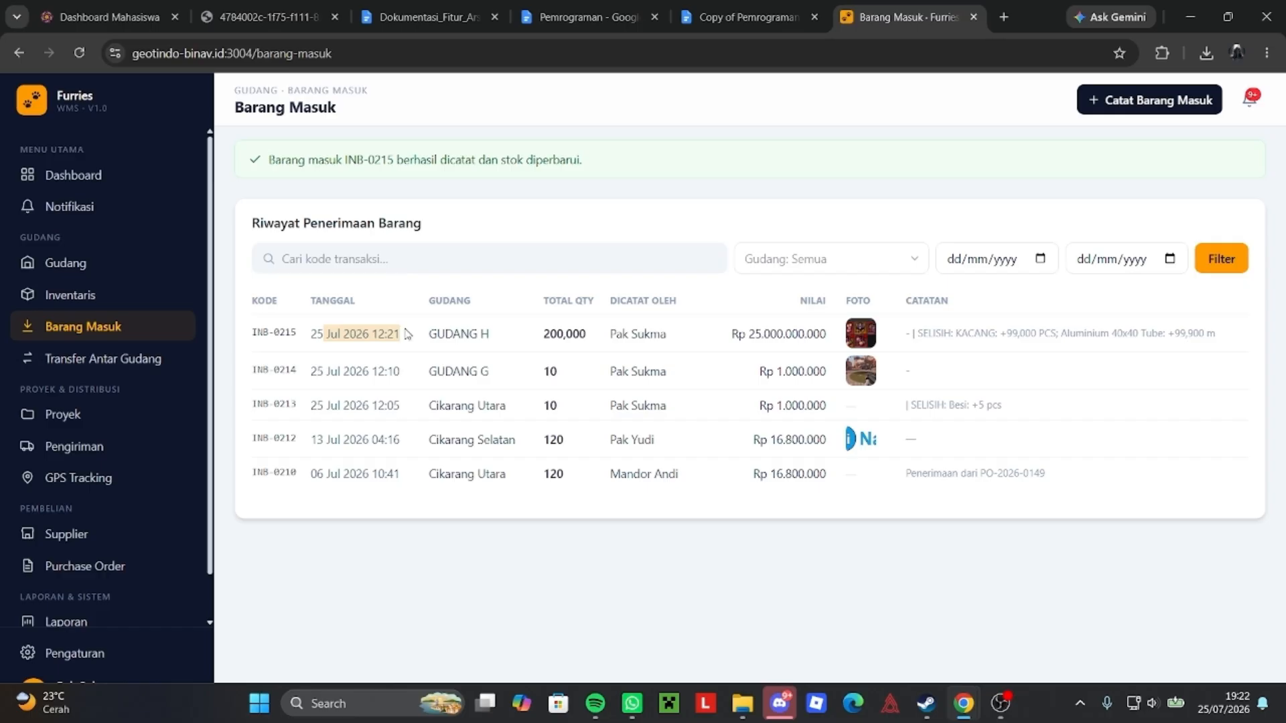
left_click(400, 358)
left_click_drag(257, 345, 312, 364)
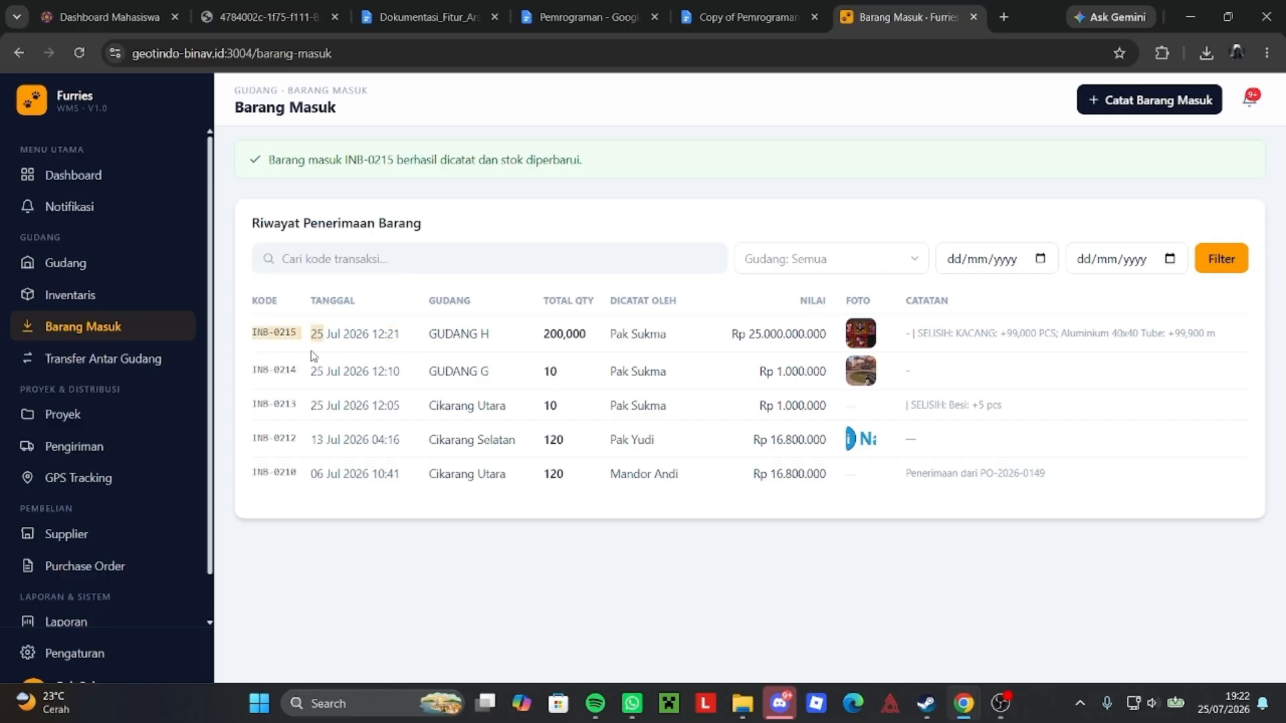
left_click(312, 356)
left_click(73, 361)
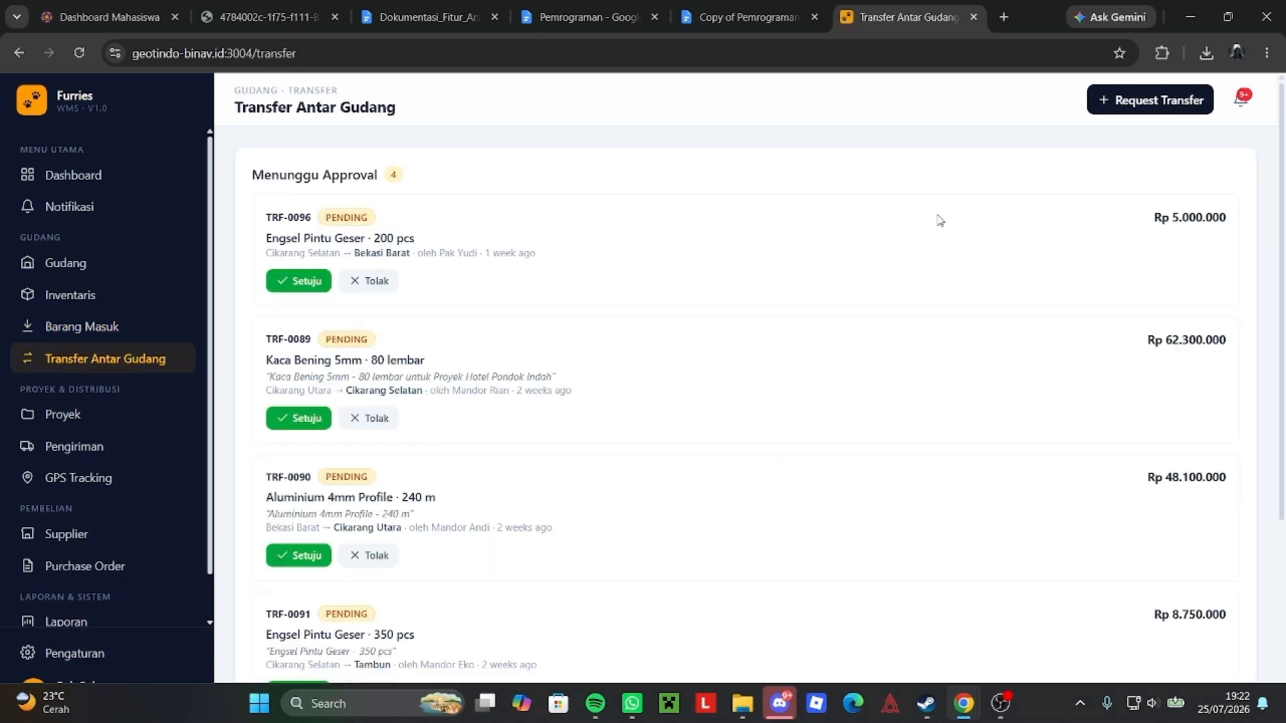
left_click(1139, 102)
Set the transfer route from source GUDANG H to destination GUDANG G.
left_click(411, 236)
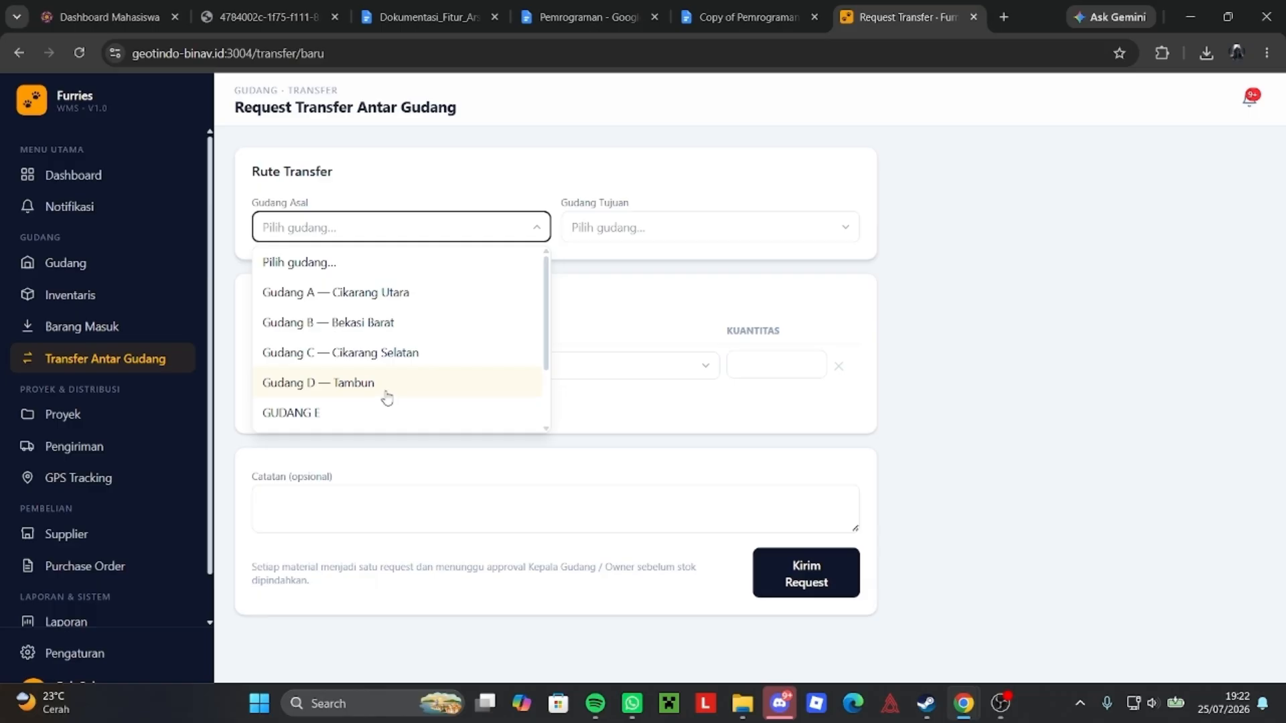
scroll(385, 400, "down", 2)
left_click(382, 420)
left_click(601, 238)
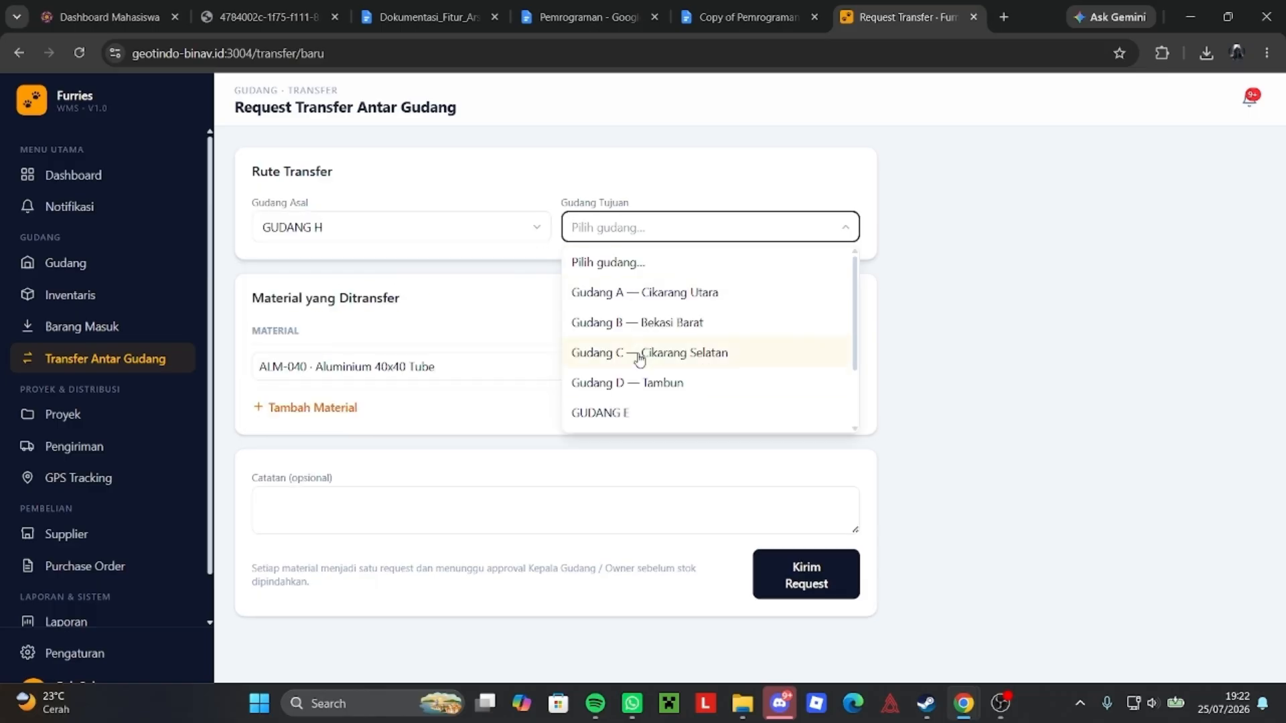
scroll(609, 385, "down", 2)
left_click(635, 387)
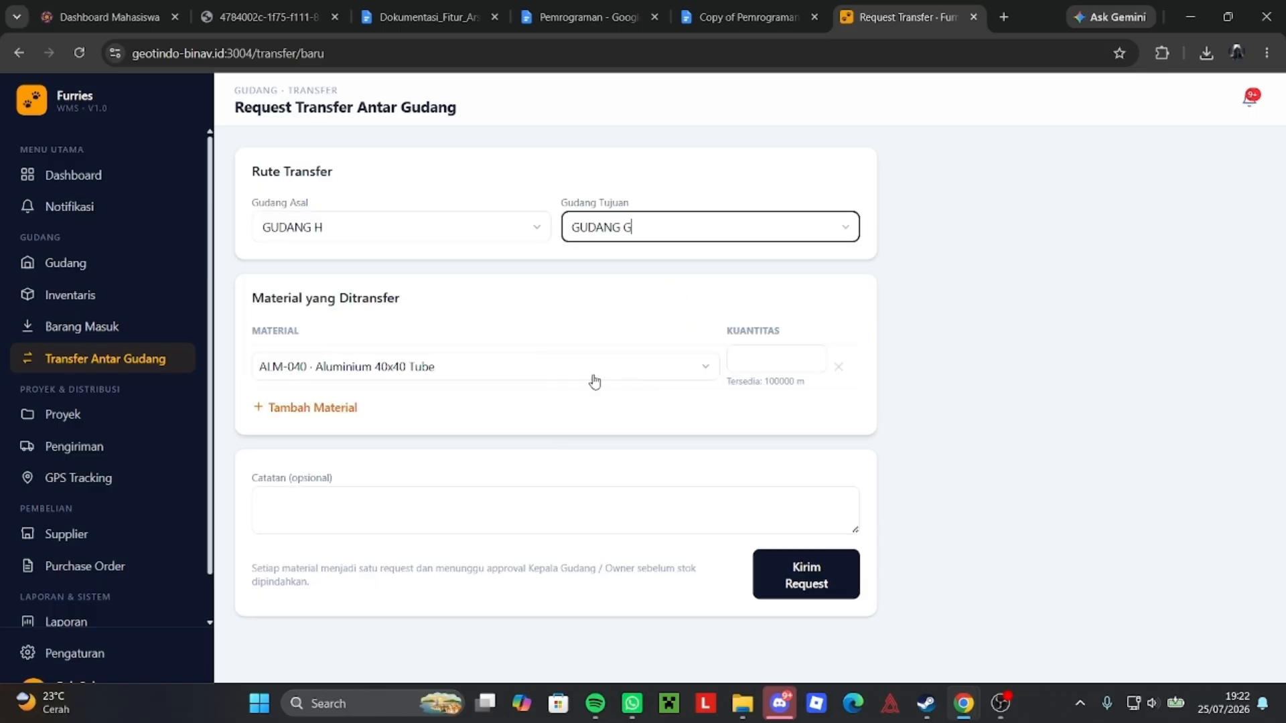
Add PAIN KILLER with quantity 500 as the first transfer material.
left_click(683, 373)
scroll(564, 408, "down", 5)
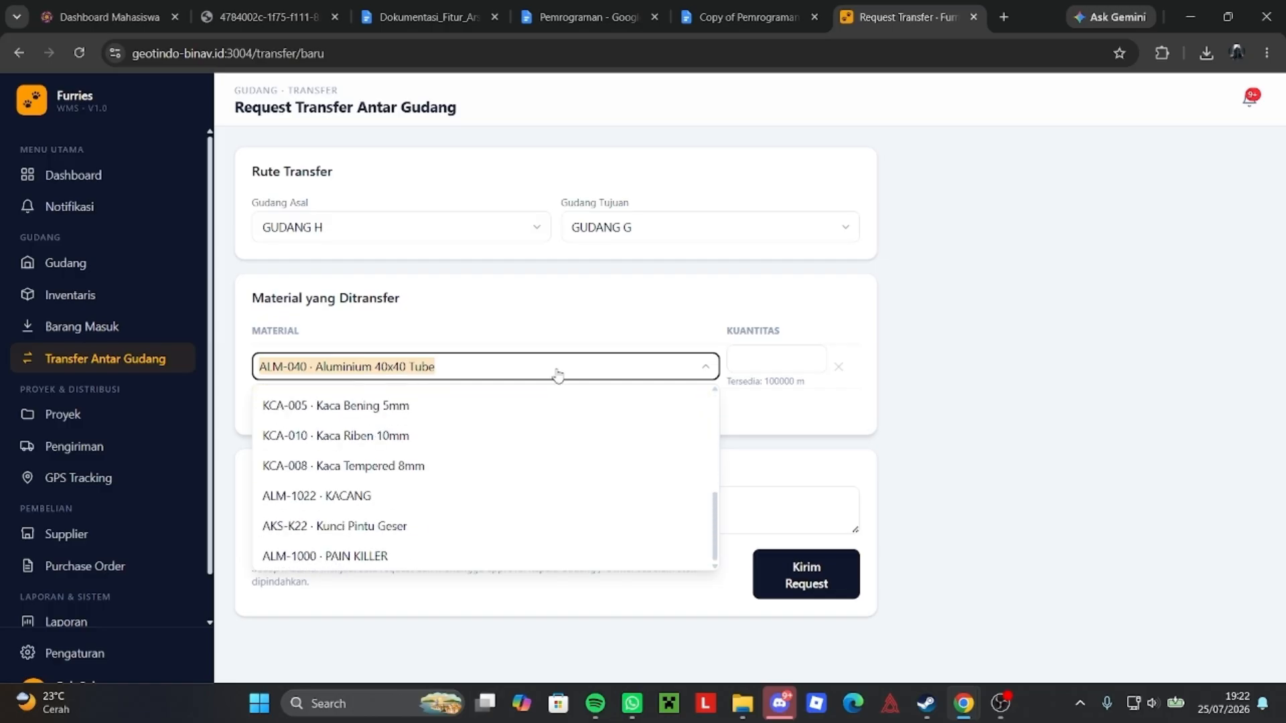
type("pain")
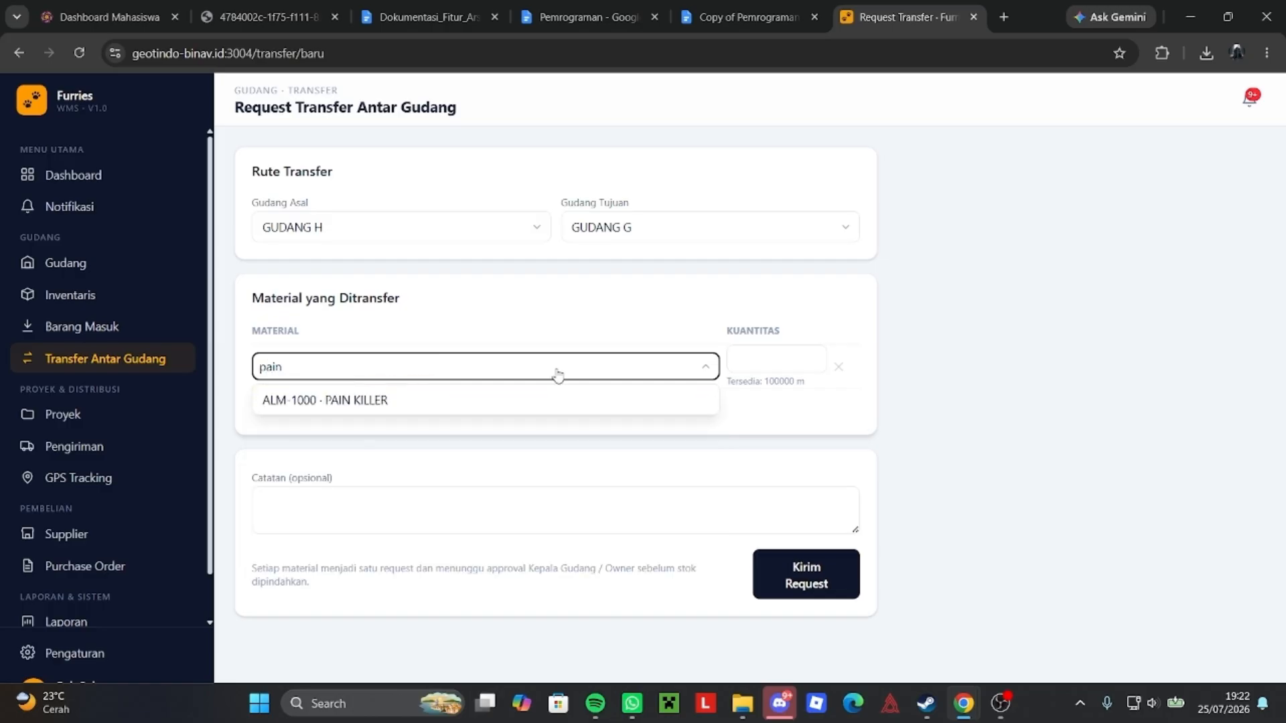
left_click(531, 396)
left_click(805, 362)
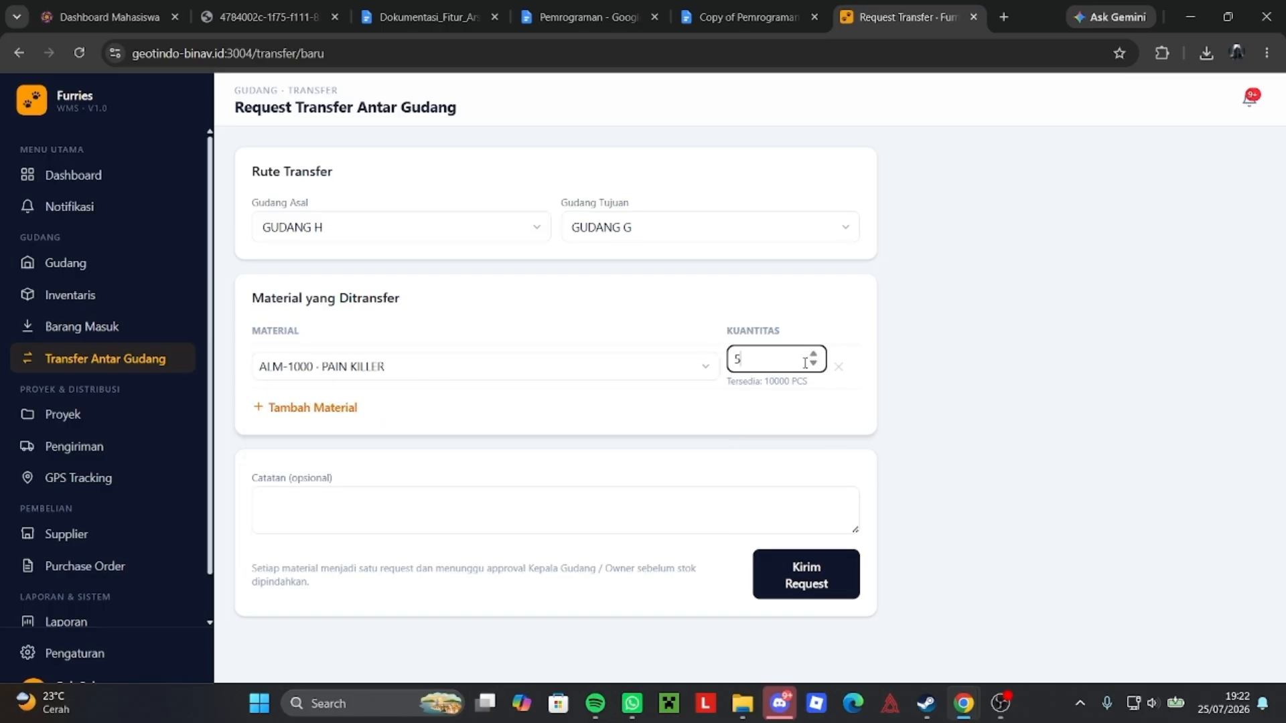
Add Aluminium 40x40 Tube quantity 500, add a note, and send the request for approval.
left_click(290, 410)
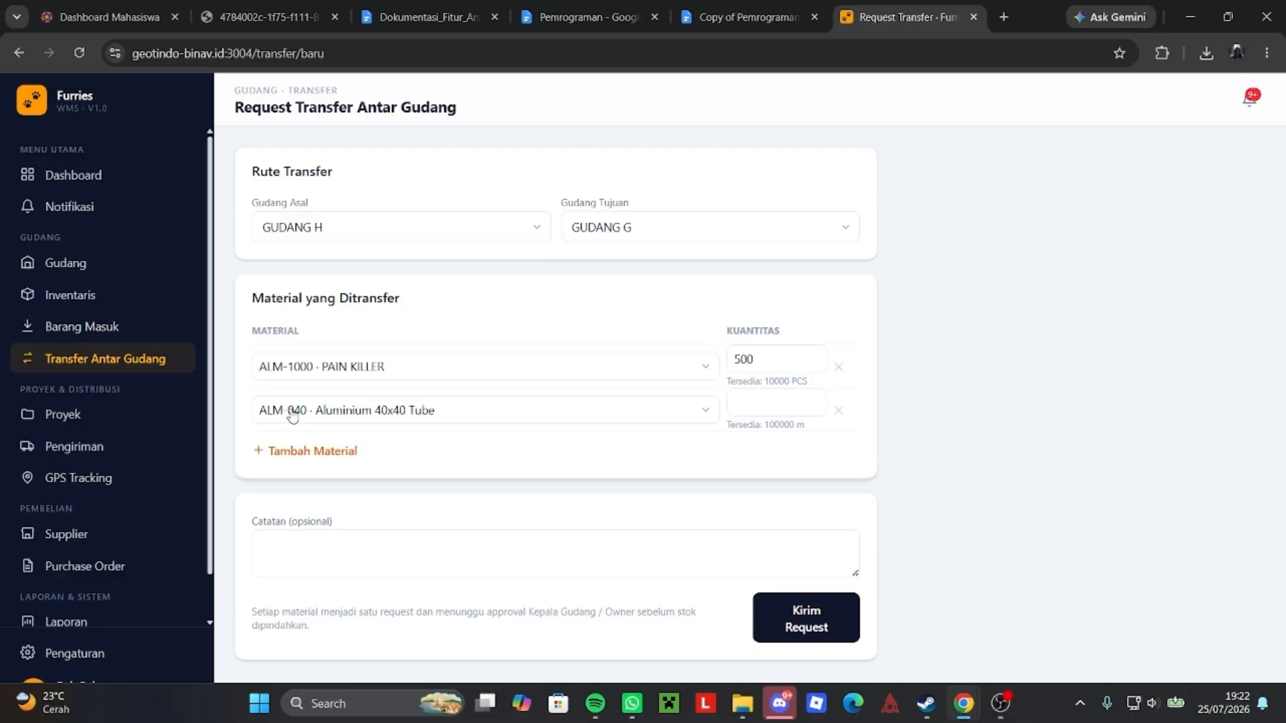
left_click(395, 413)
left_click(777, 402)
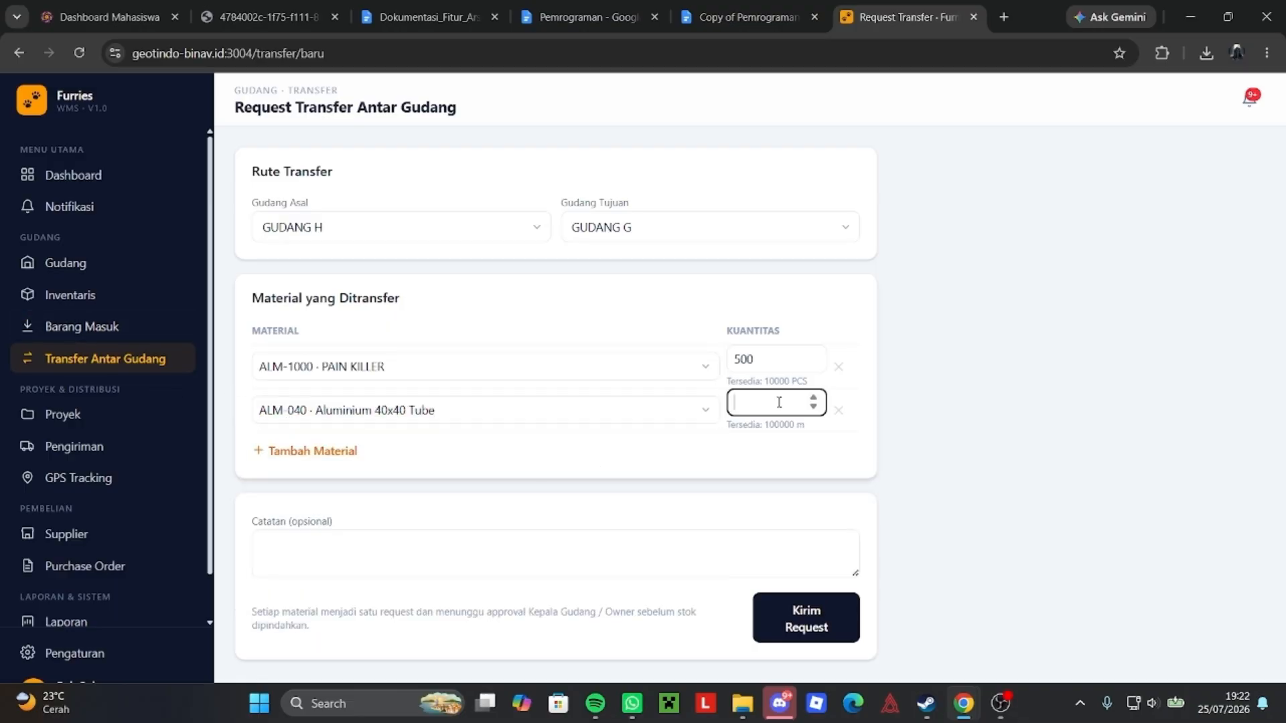
type("500")
left_click(390, 544)
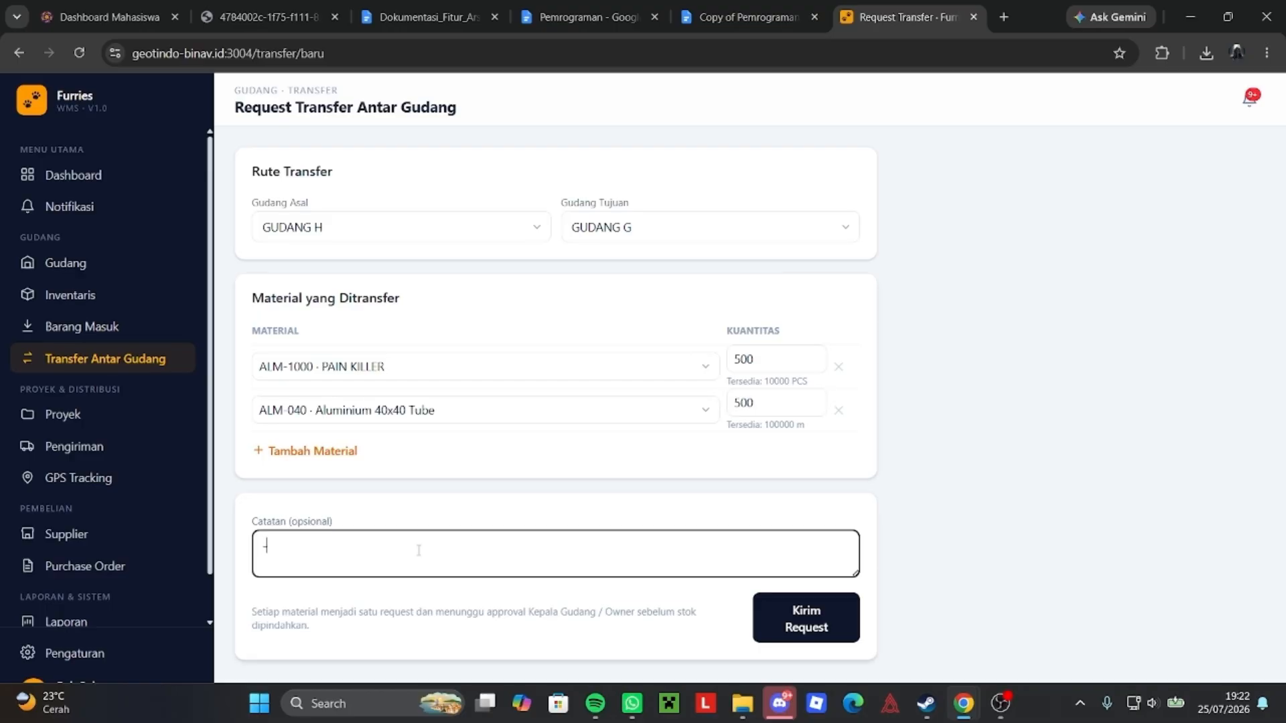
left_click(798, 619)
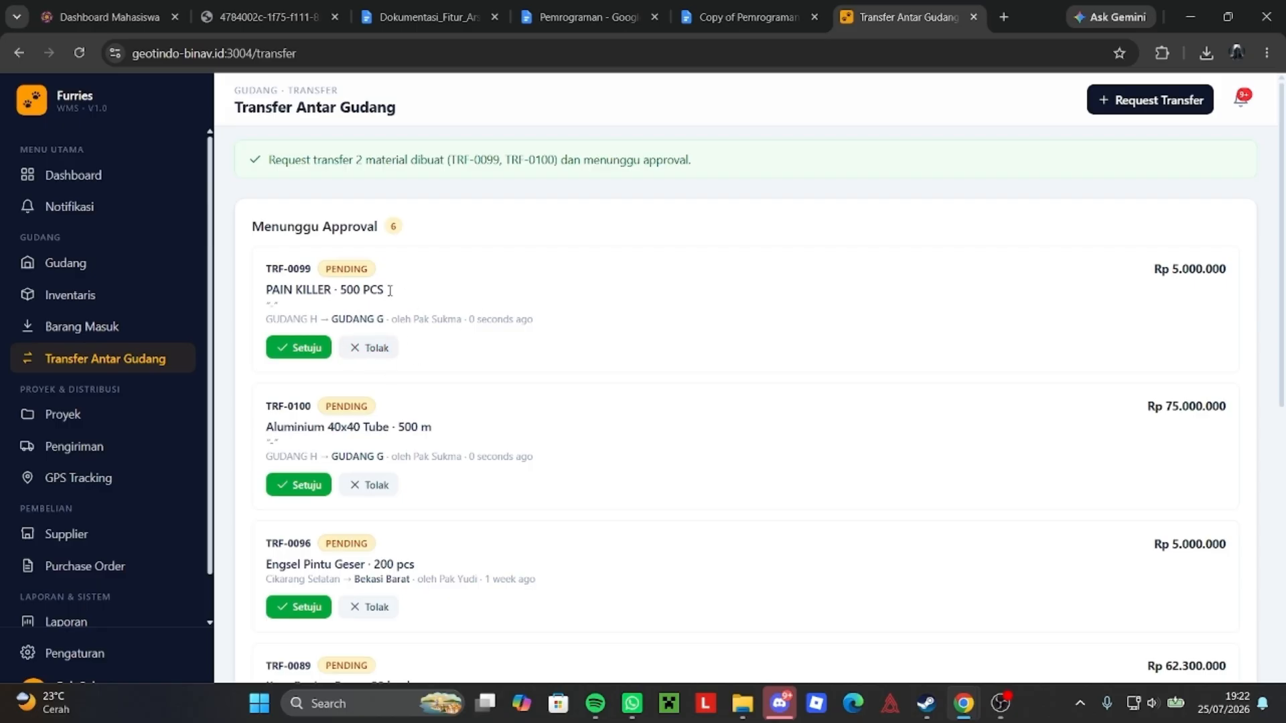
Approve transfer TRF-0099 for 500 PAIN KILLER.
scroll(416, 291, "down", 7)
scroll(427, 291, "up", 7)
scroll(429, 292, "down", 7)
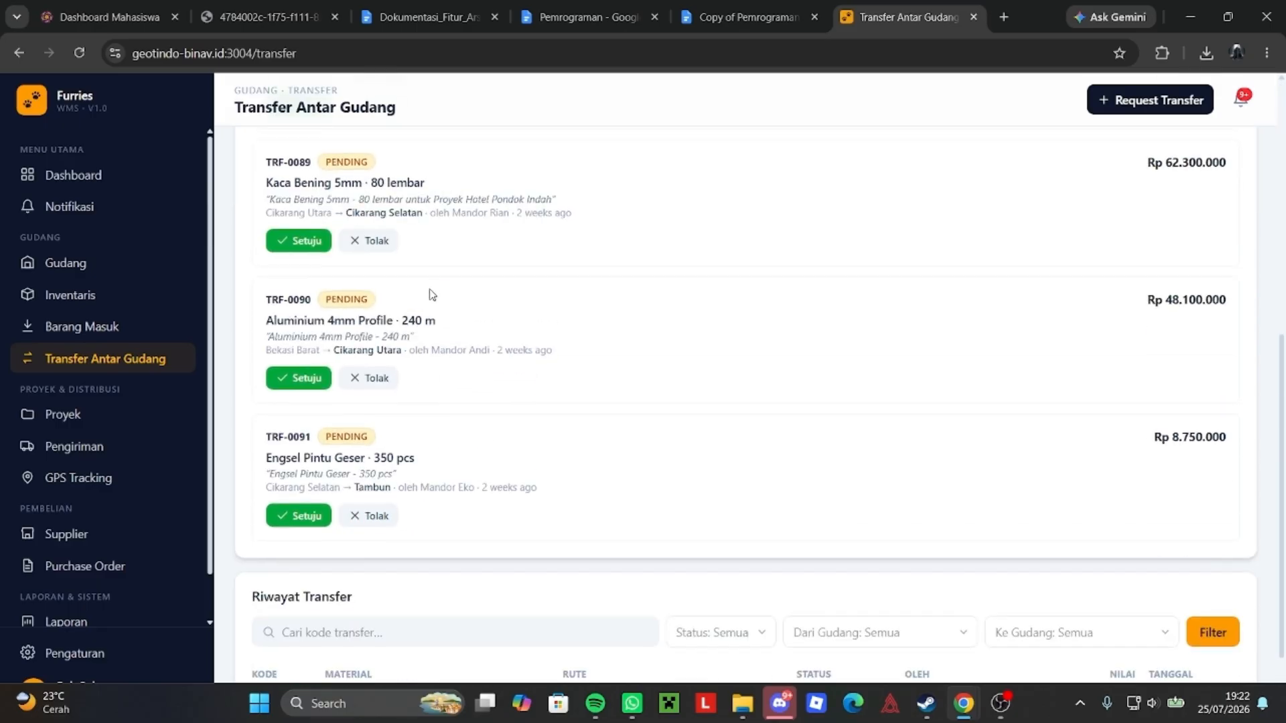
scroll(432, 294, "down", 2)
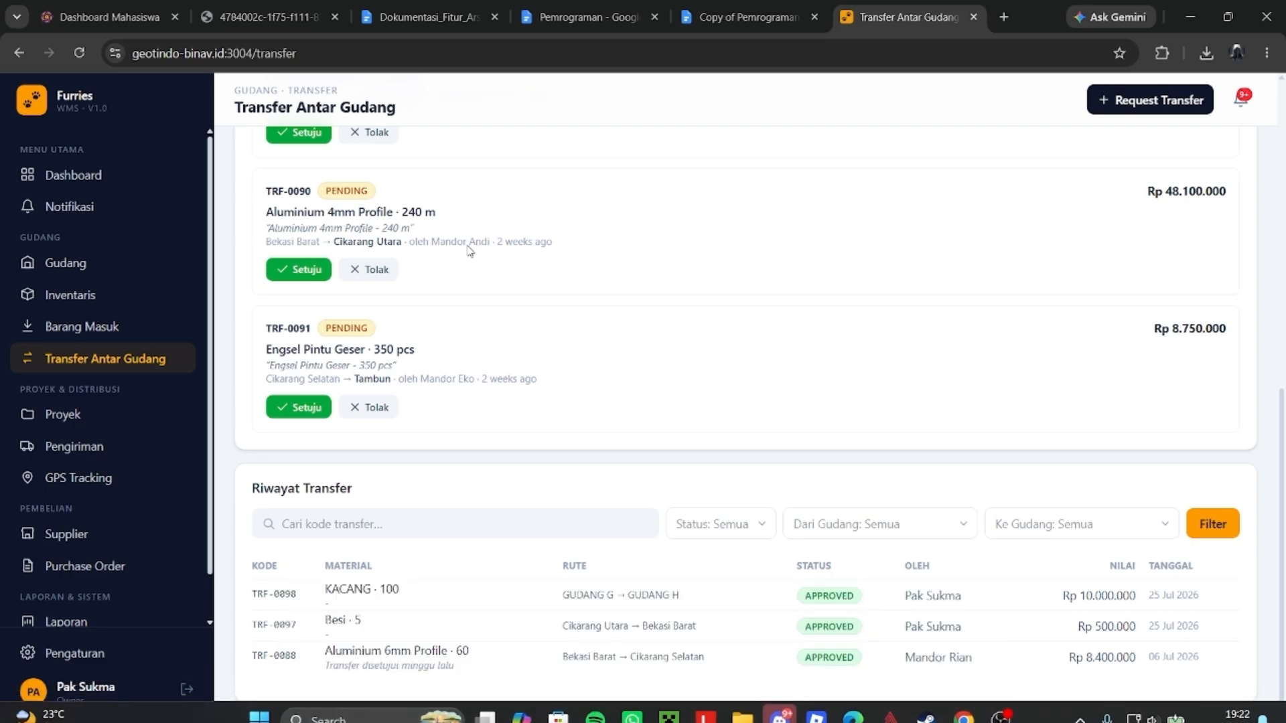
scroll(447, 304, "up", 10)
scroll(339, 323, "down", 7)
scroll(340, 324, "up", 7)
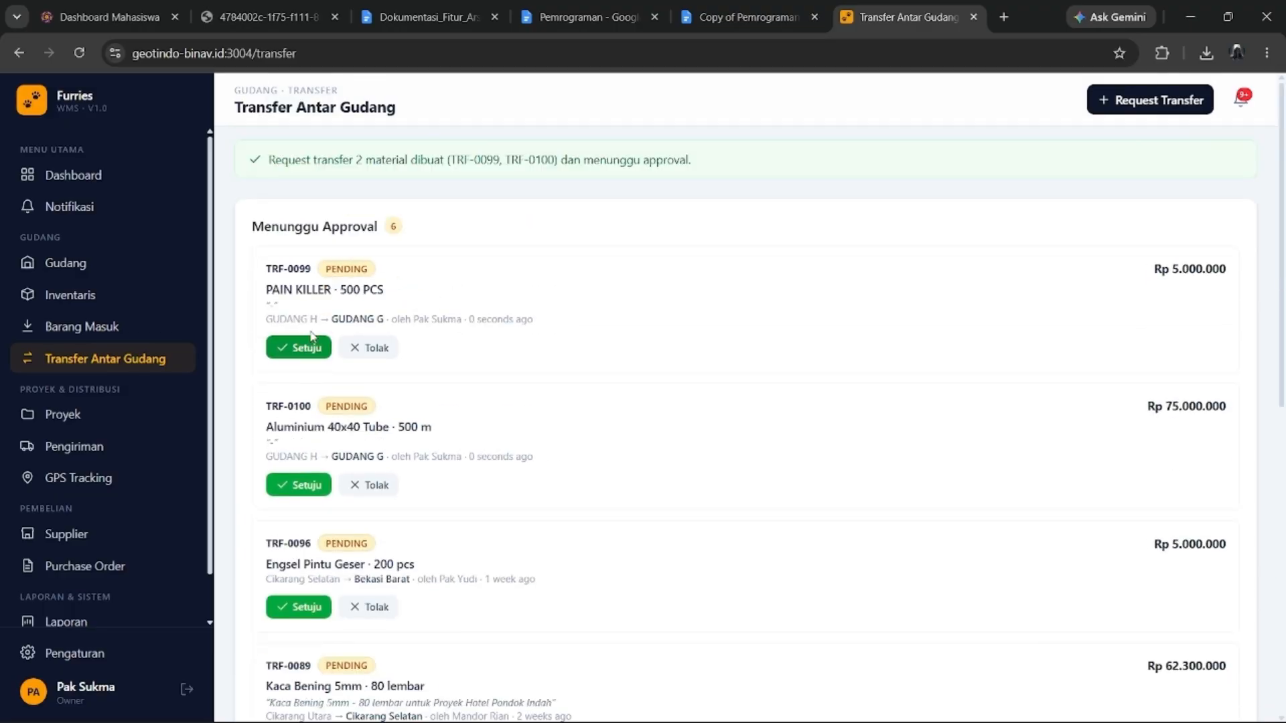
scroll(312, 329, "down", 7)
scroll(312, 329, "up", 7)
left_click(310, 348)
Highlight TRF-0099's value, date, requester and route in the transfer history.
scroll(752, 368, "down", 7)
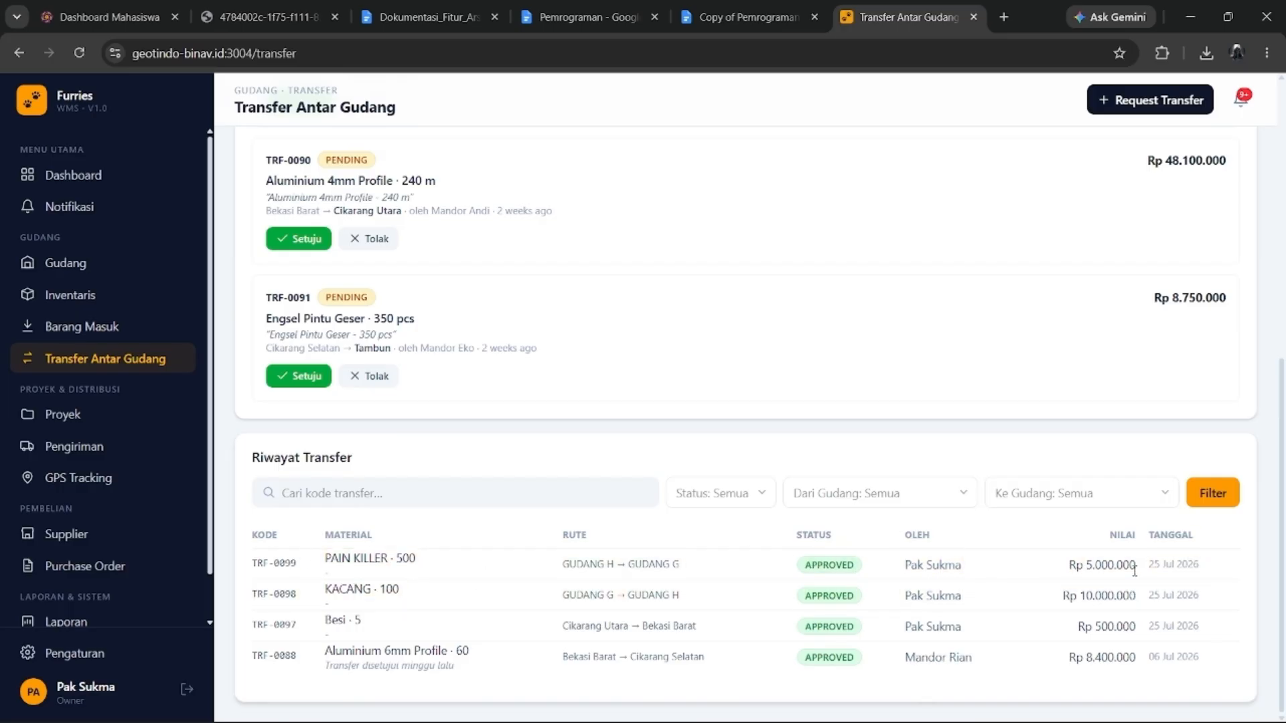
left_click_drag(1154, 568, 1037, 573)
left_click(1058, 571)
left_click_drag(1136, 565, 941, 566)
left_click(687, 592)
left_click_drag(564, 566, 682, 569)
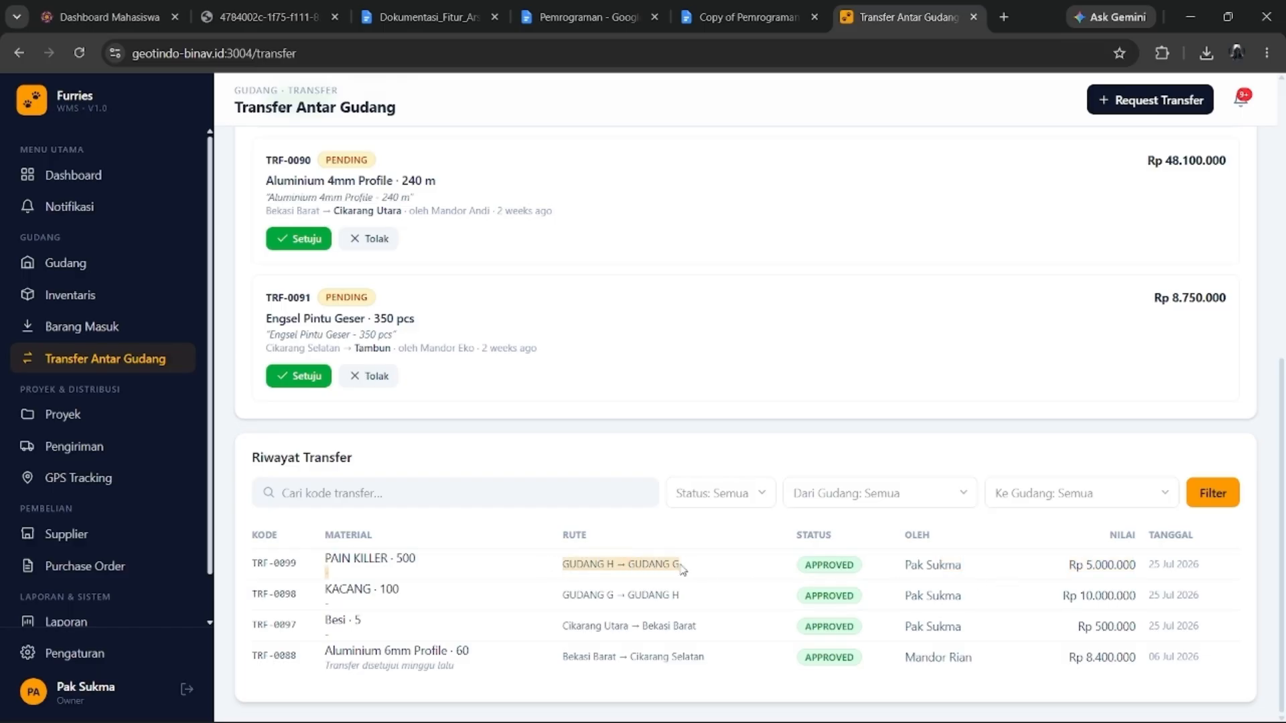
left_click(849, 566)
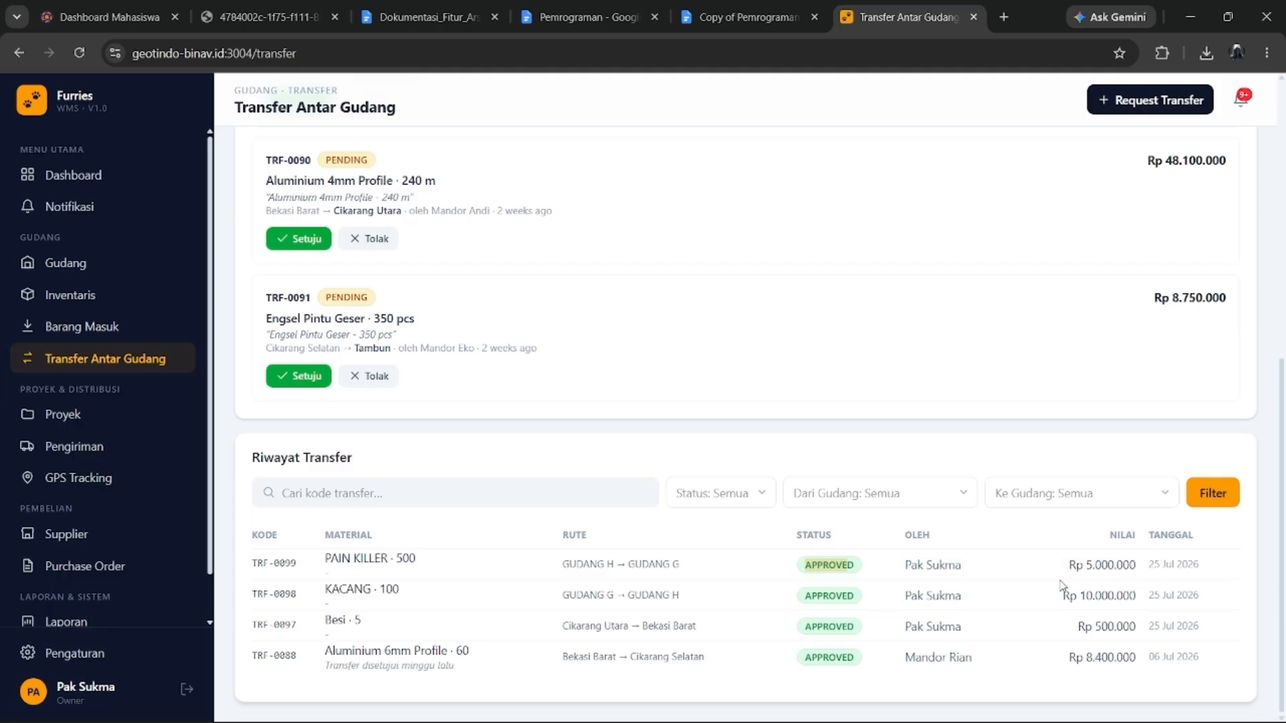
Highlight TRF-0099's date and code, then go to the Proyek project list.
left_click_drag(1199, 562, 1155, 578)
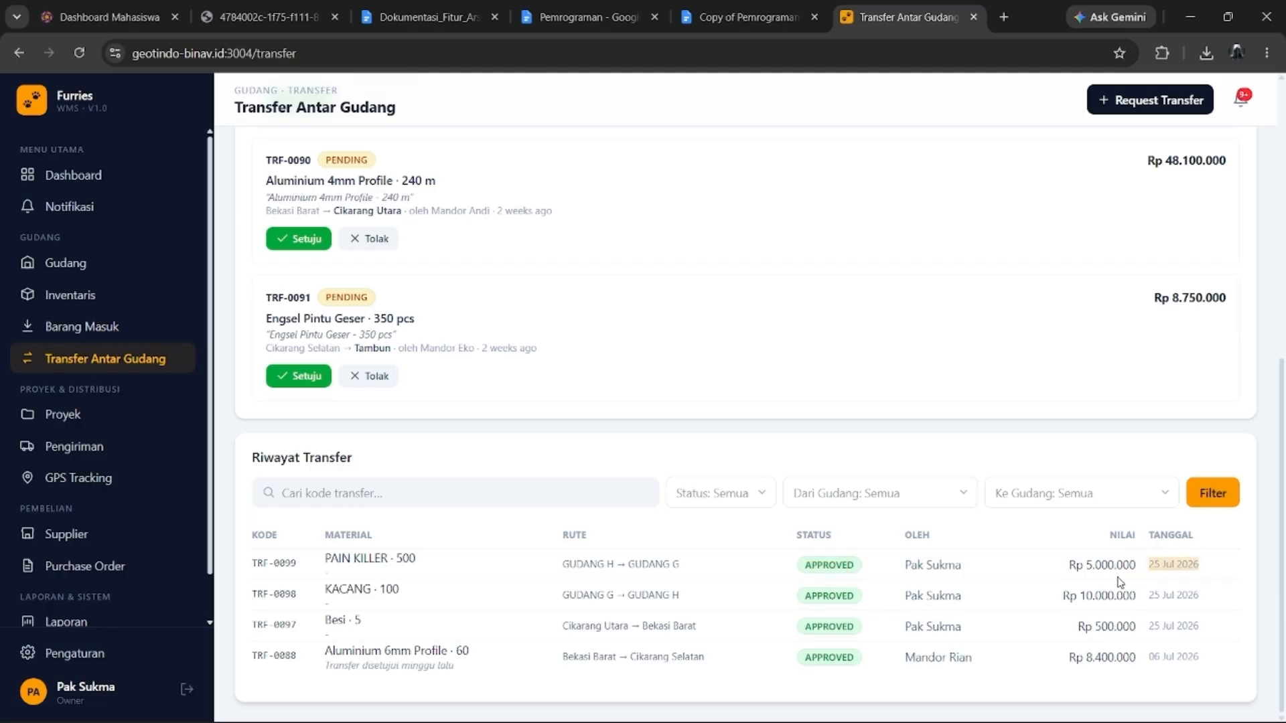
left_click(956, 588)
left_click_drag(257, 564, 320, 574)
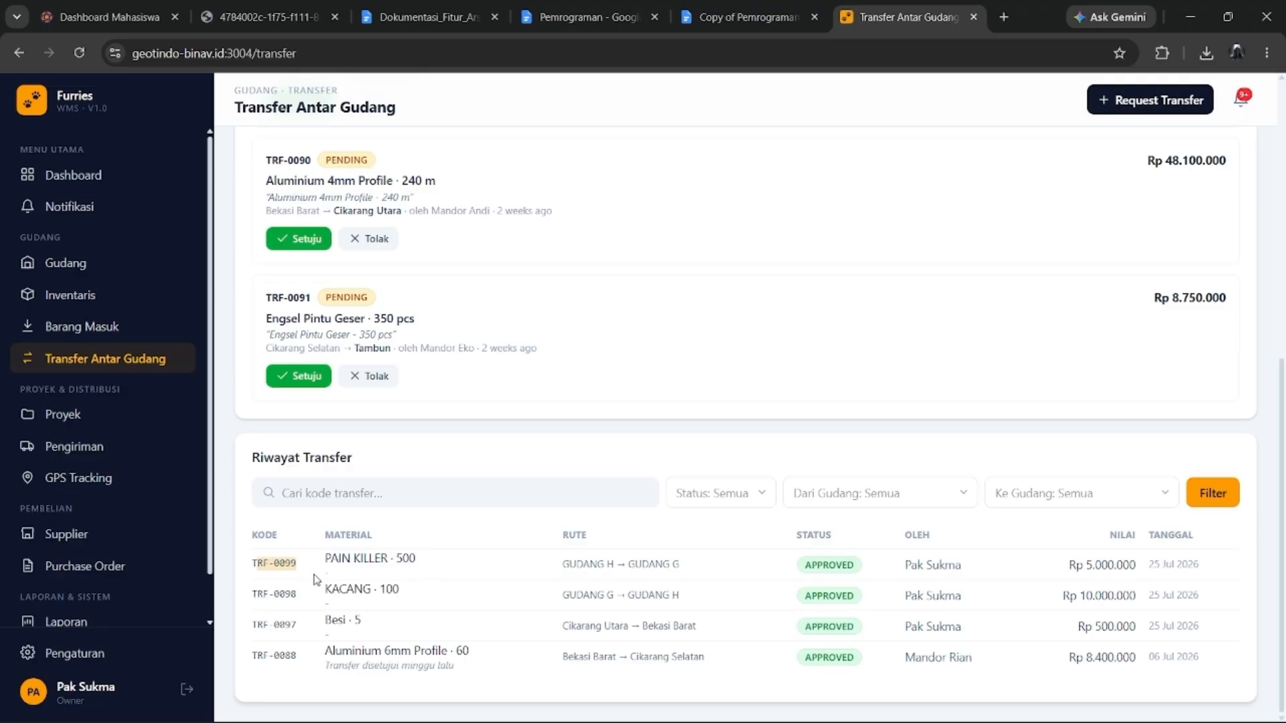
left_click(315, 580)
left_click_drag(258, 562, 322, 580)
left_click(838, 568)
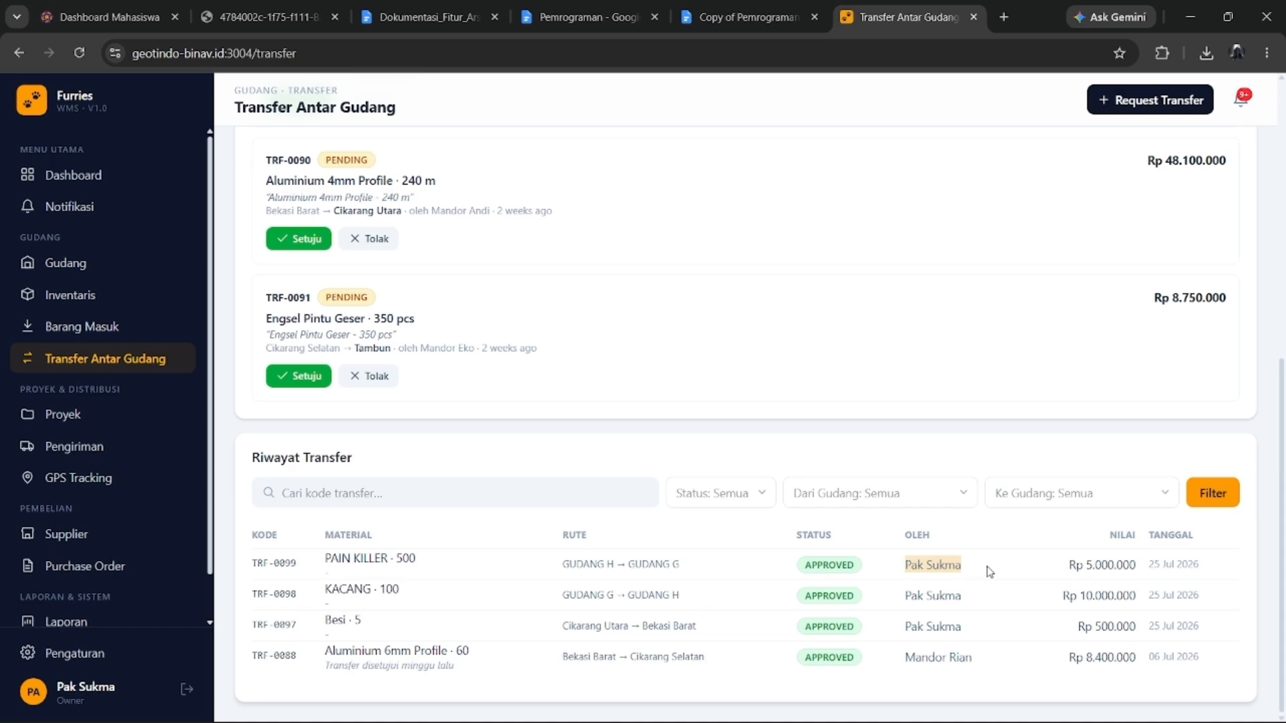
scroll(167, 561, "up", 3)
left_click(63, 417)
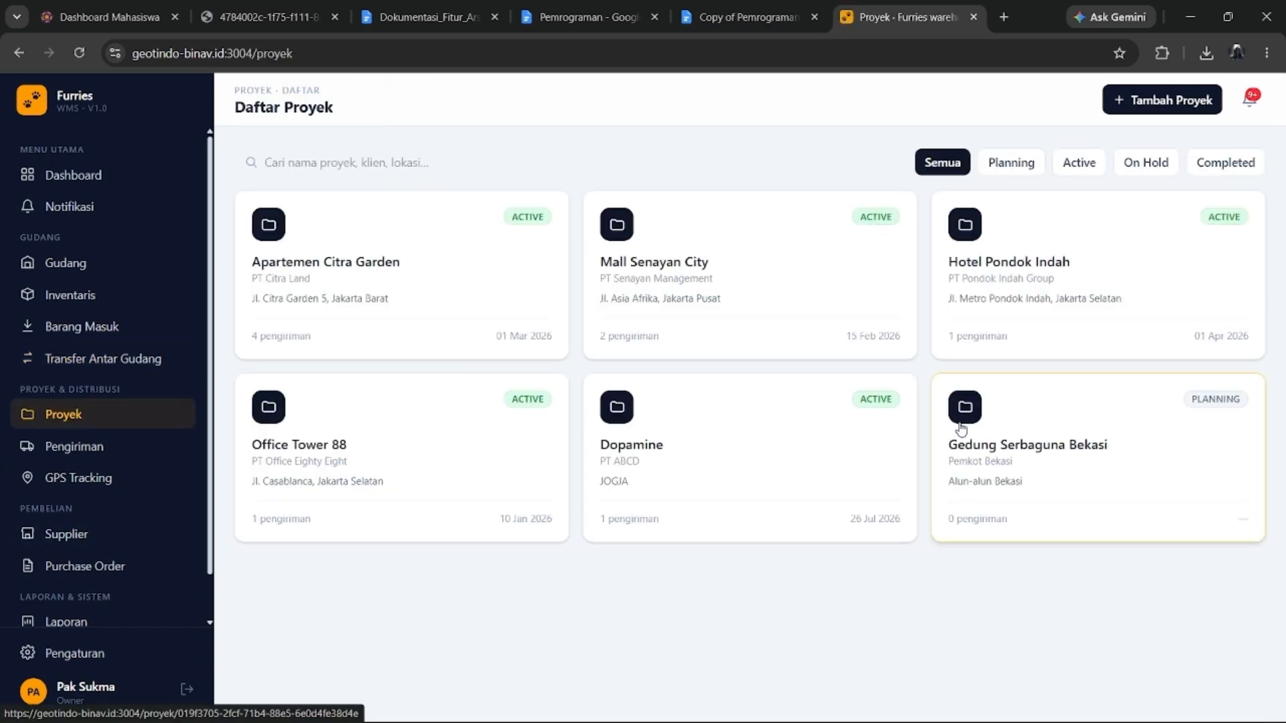
Start a new project Kuat for client PT ABCD with status Planning.
left_click(1182, 107)
left_click(475, 276)
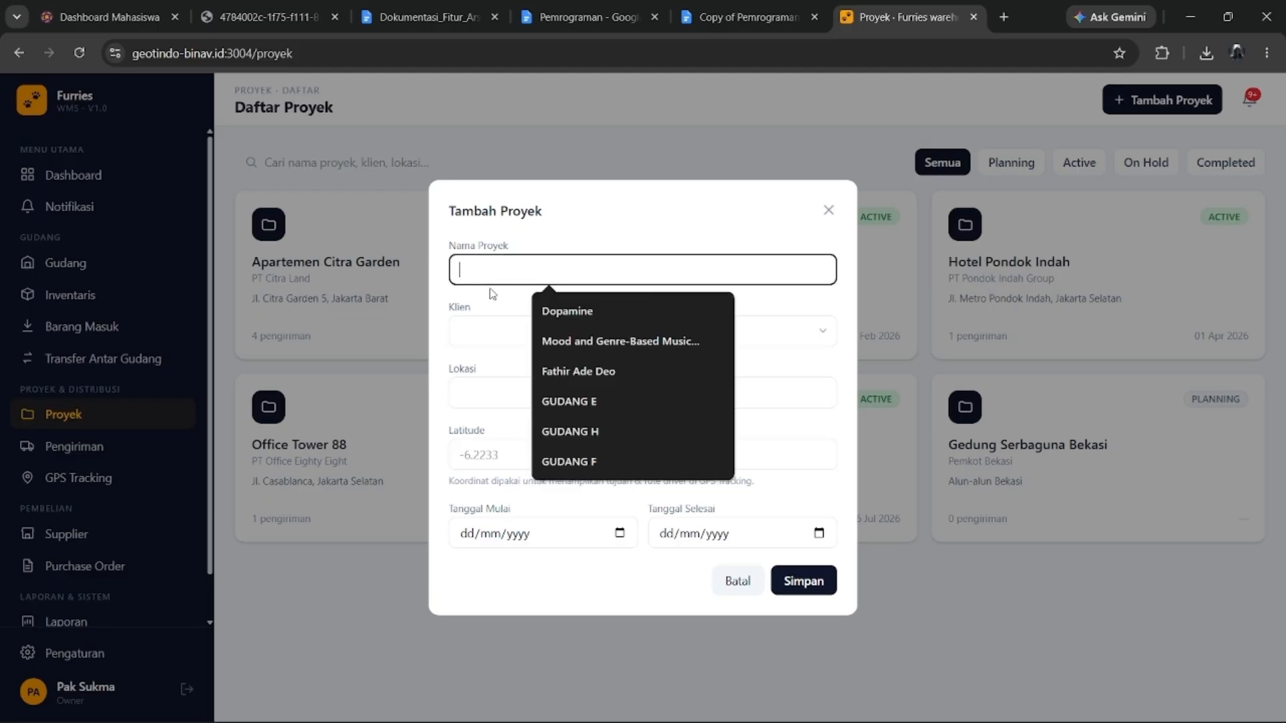
type("Kuas")
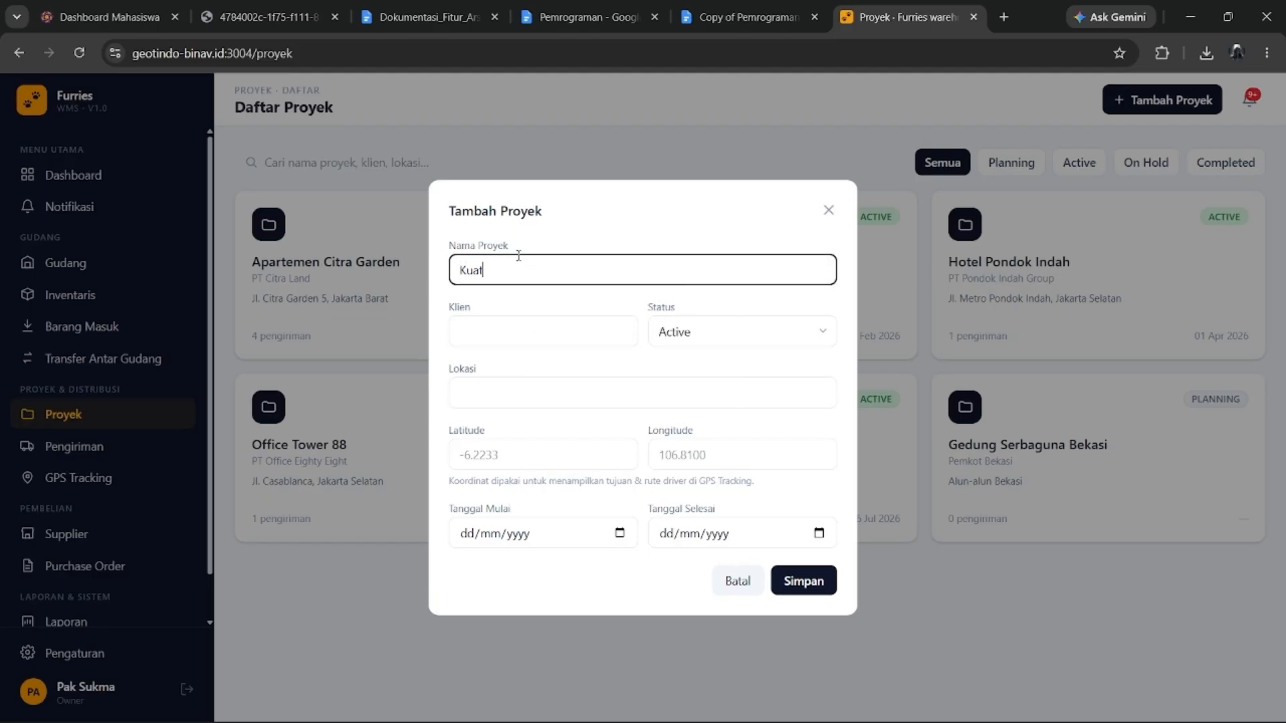
left_click(556, 324)
left_click(562, 364)
left_click(694, 335)
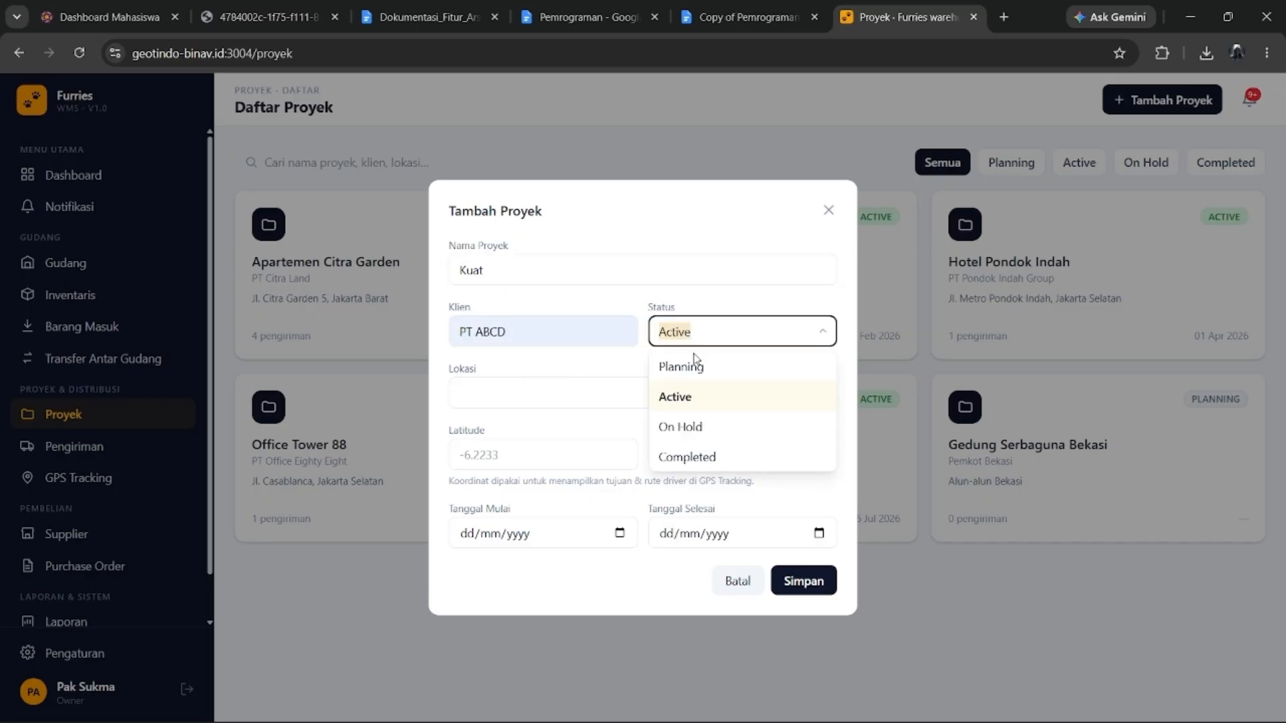
left_click(698, 436)
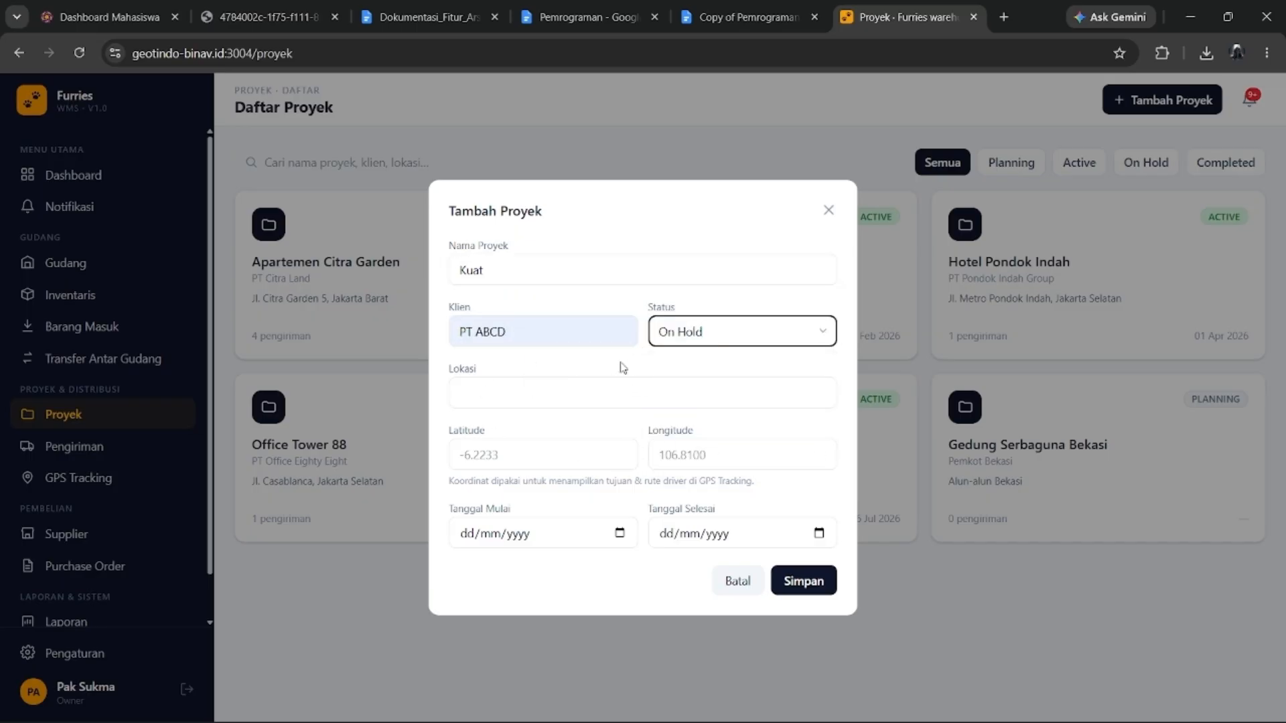
left_click(825, 377)
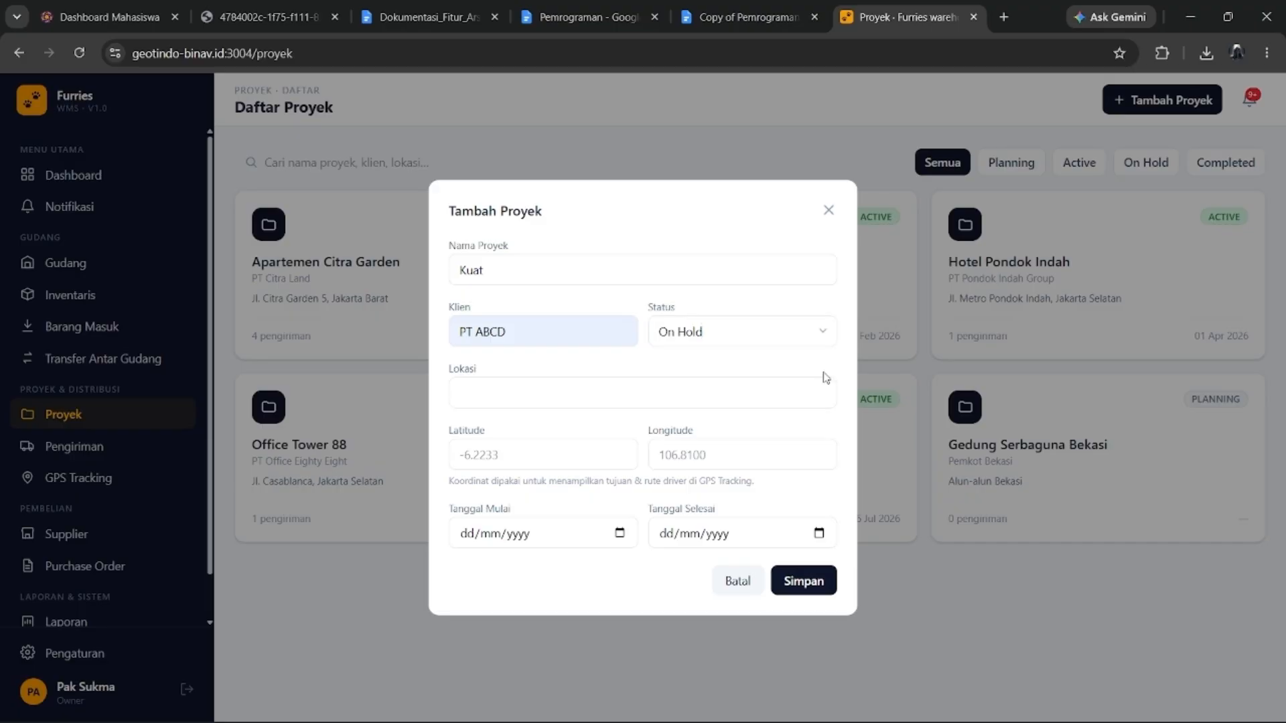
left_click(821, 343)
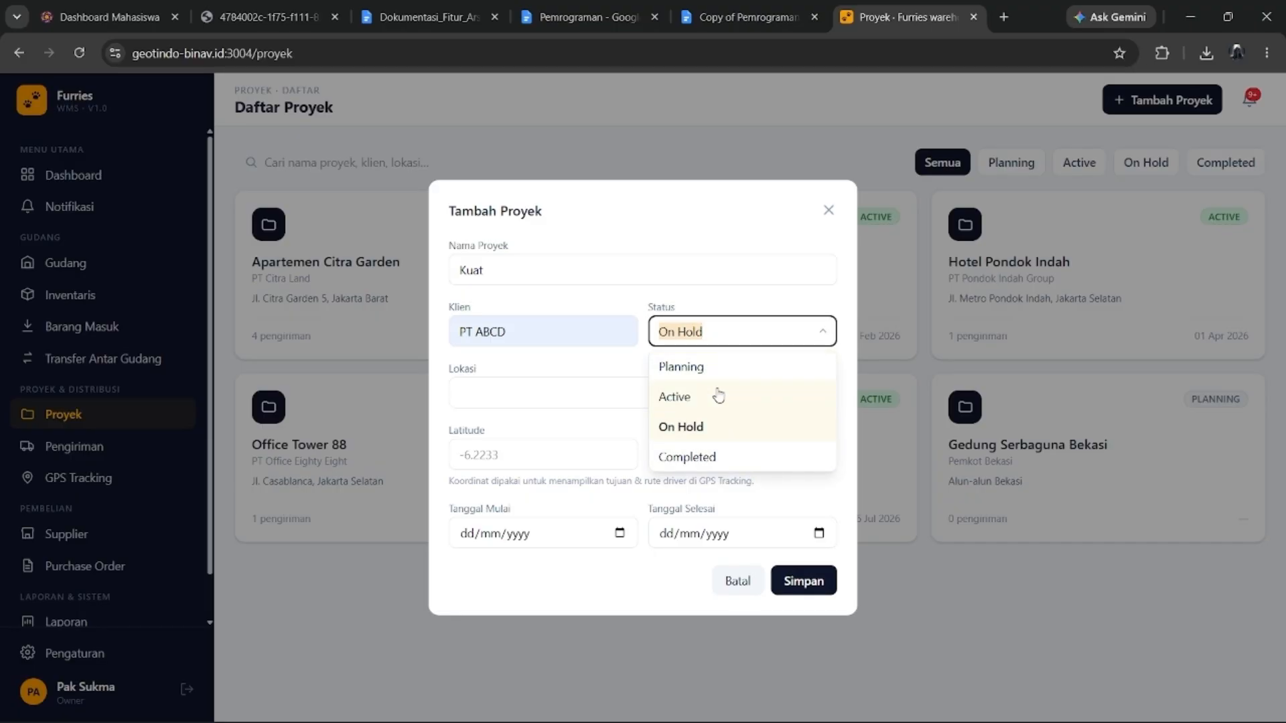
left_click(742, 377)
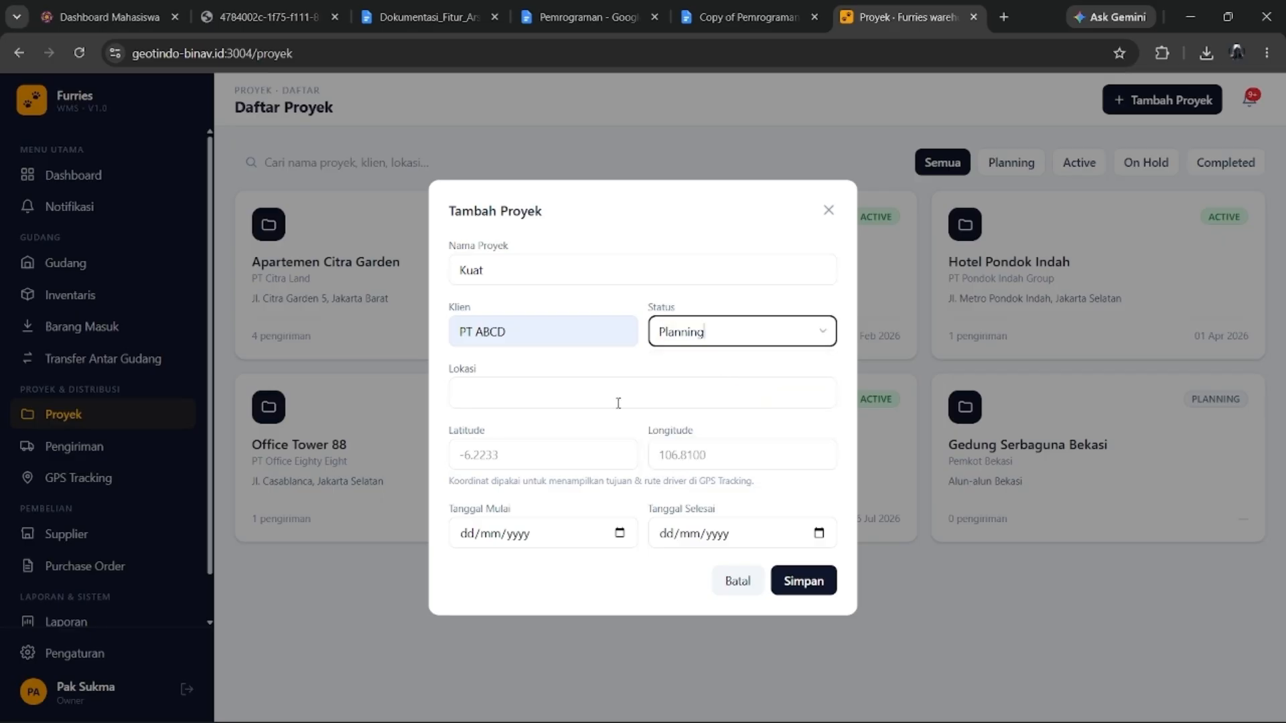
Set location JOGJA, start 25/07/2026, end 26/07/2026, and save the project.
left_click(624, 377)
left_click(562, 435)
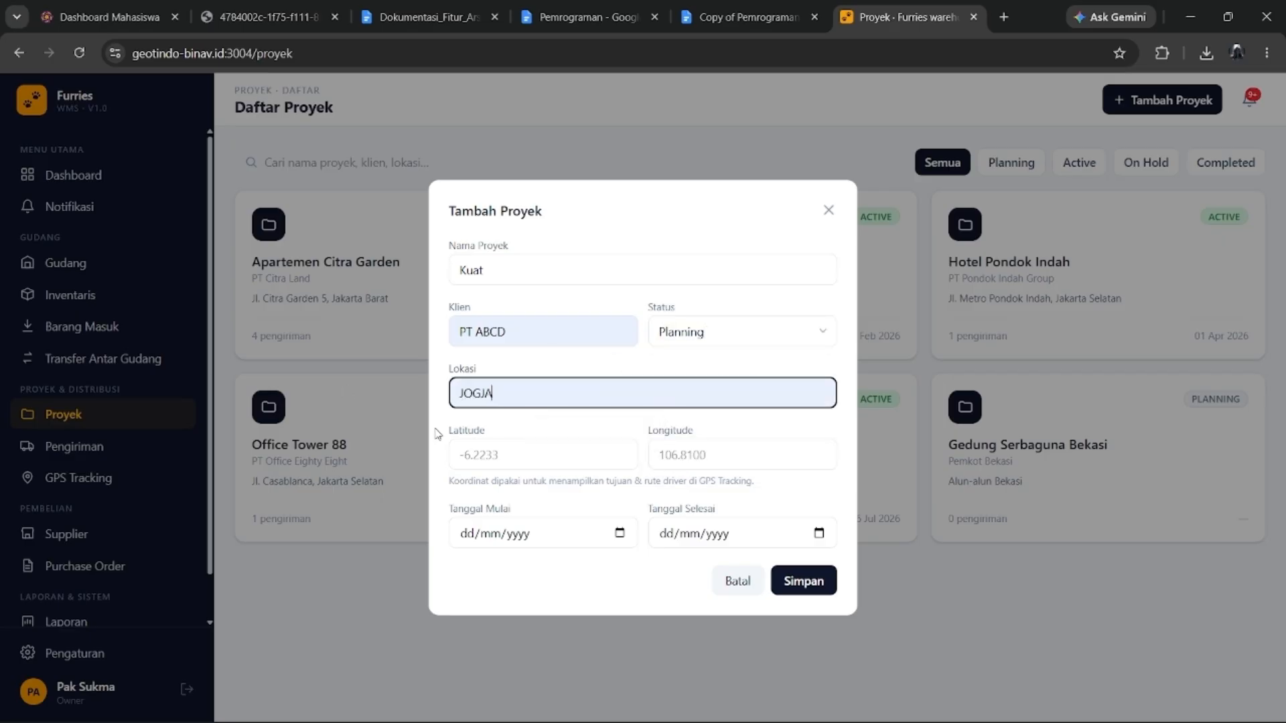
left_click(487, 525)
left_click(617, 532)
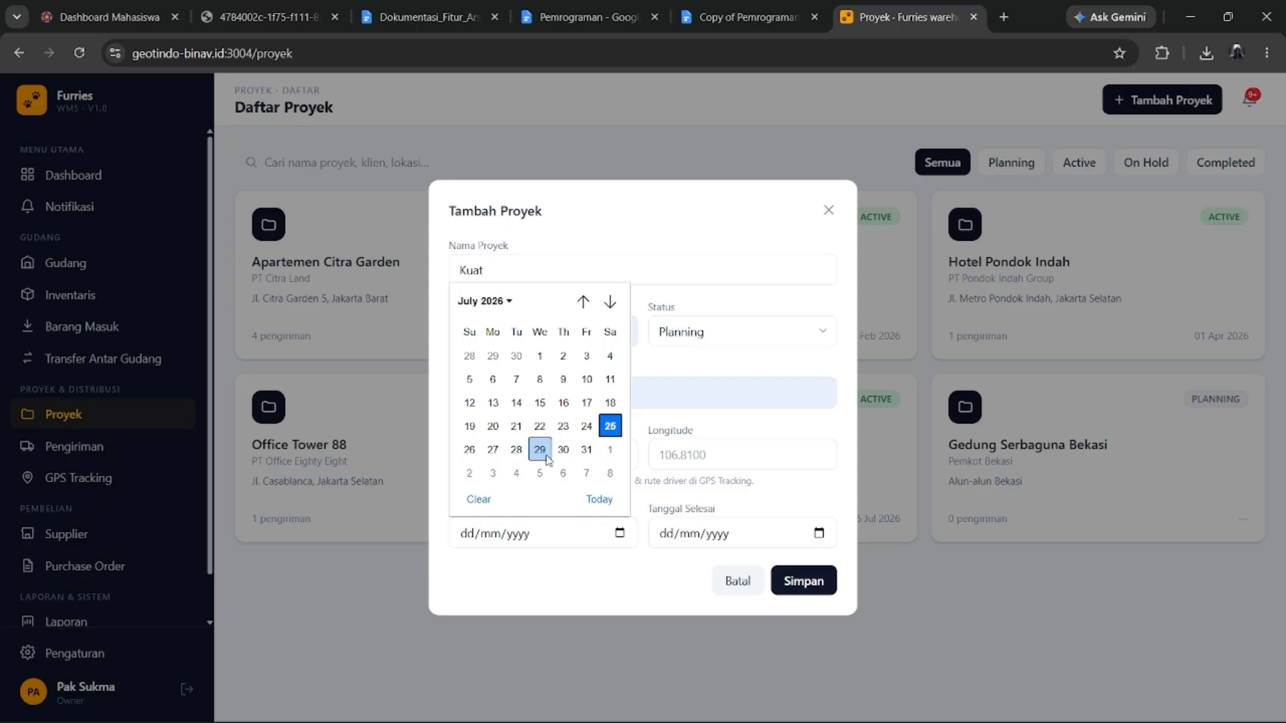
left_click(611, 429)
left_click(667, 534)
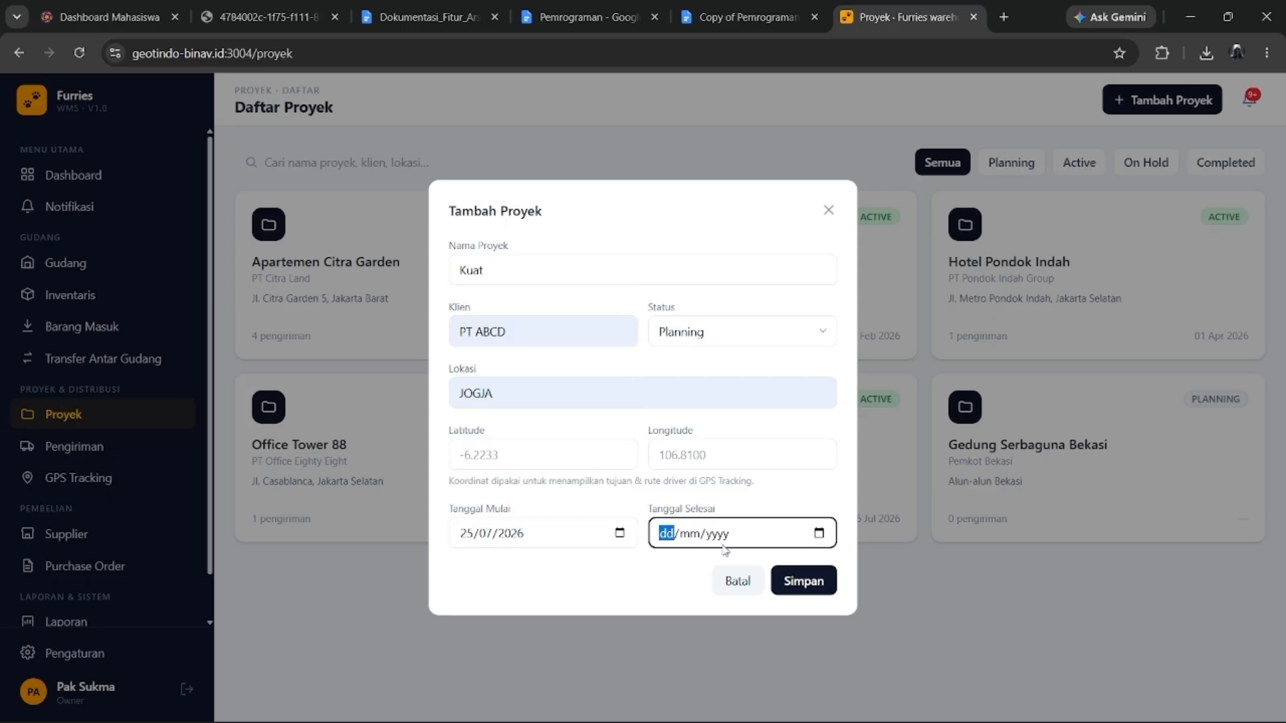
left_click(818, 532)
left_click(669, 445)
left_click(804, 581)
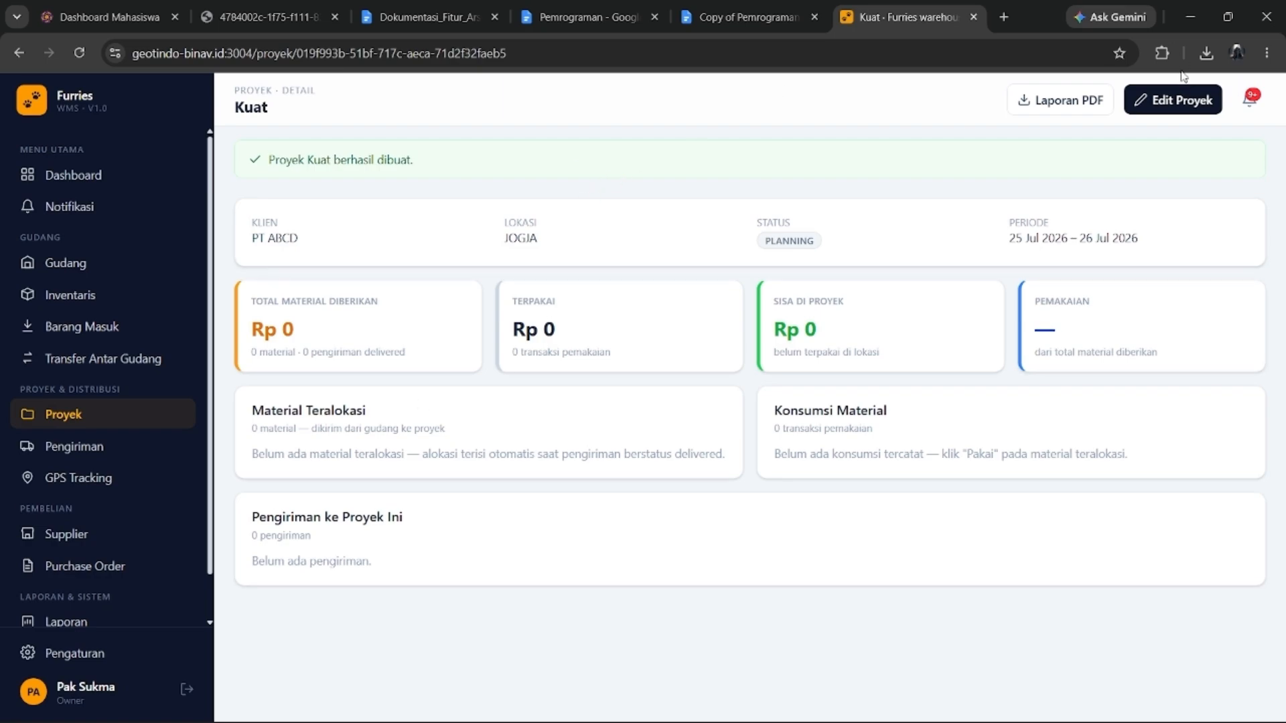
Open the project edit form, close it unchanged, and return to the project list.
left_click(1176, 98)
left_click(825, 333)
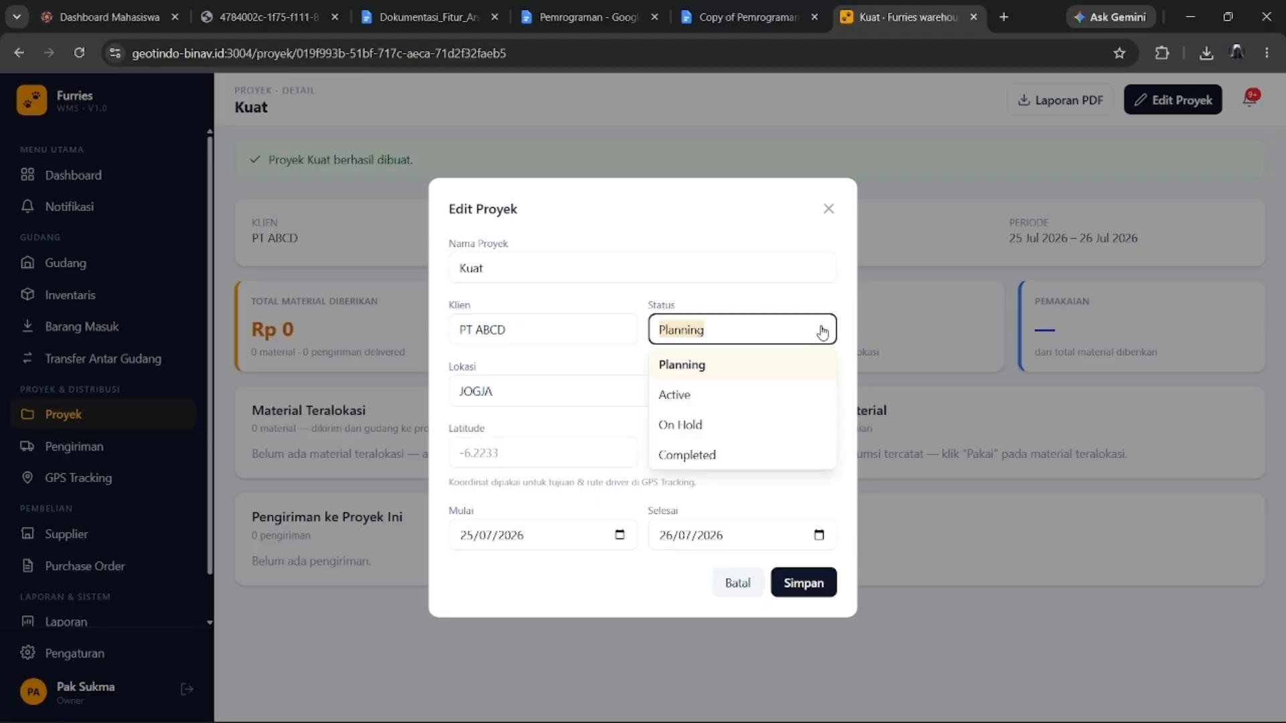
left_click(829, 210)
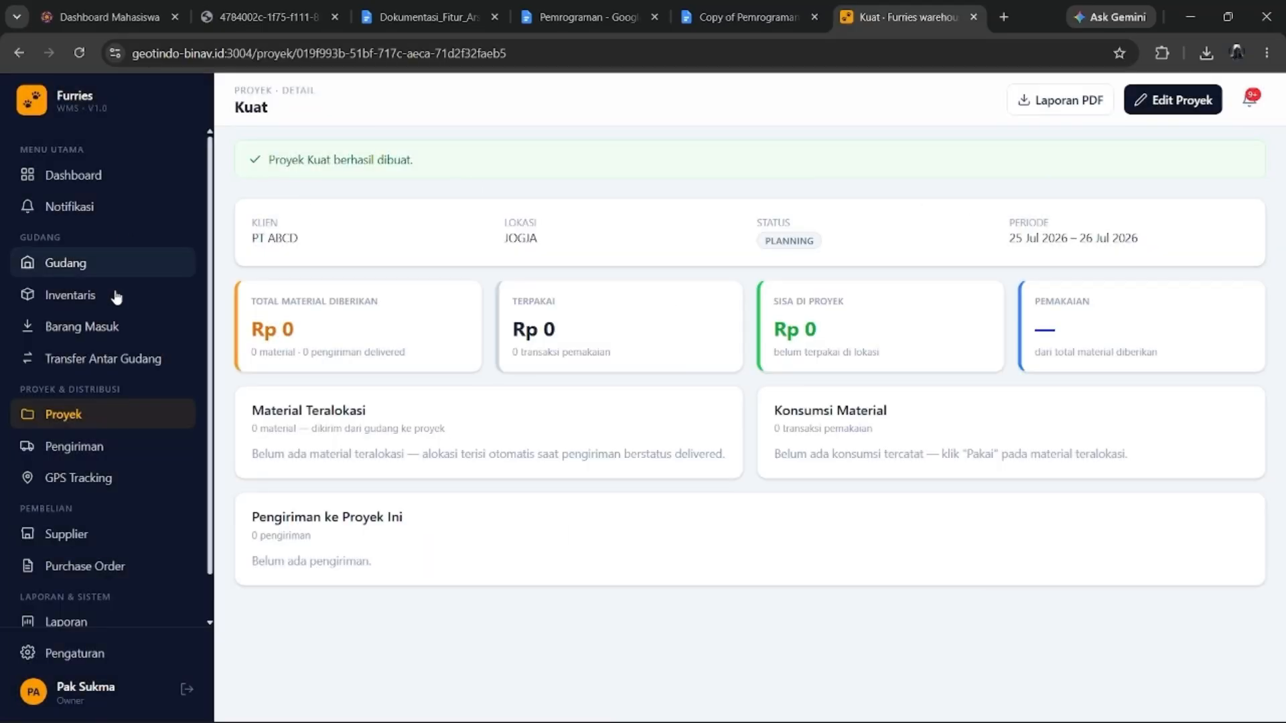
left_click(35, 417)
Change the Kuat project's status to Active, save, and return to the list.
scroll(761, 519, "down", 1)
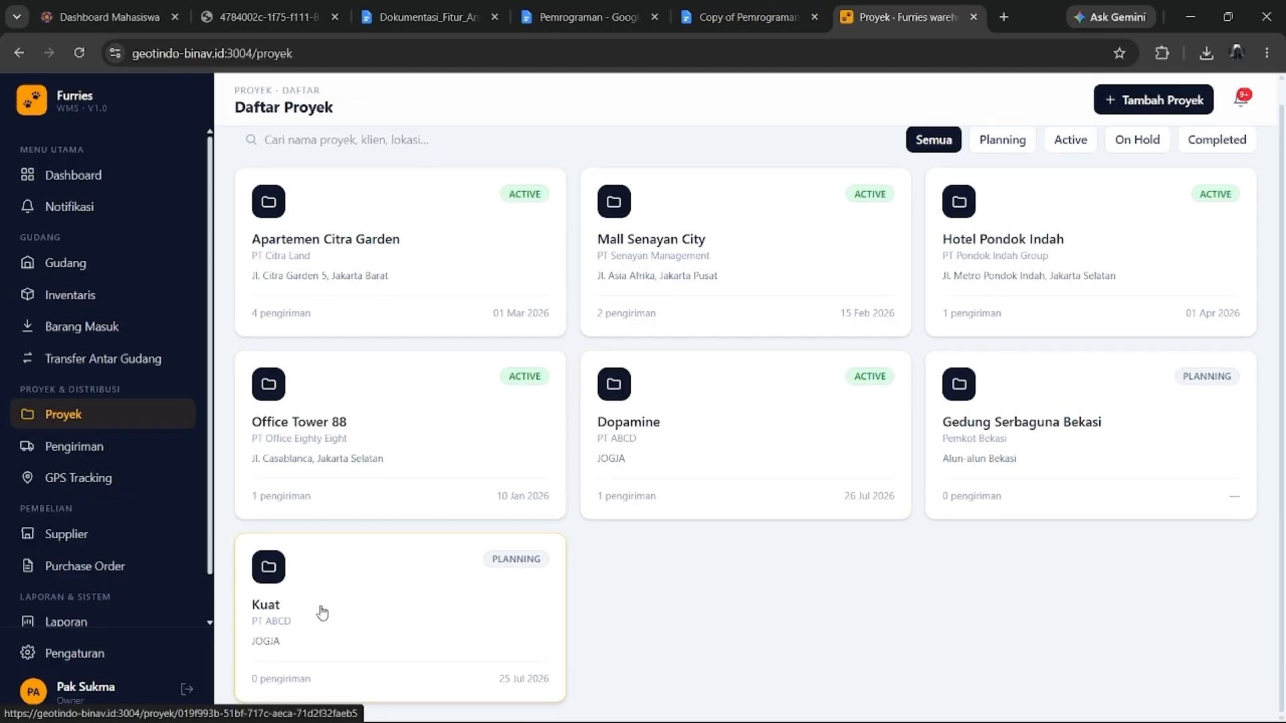
left_click(385, 665)
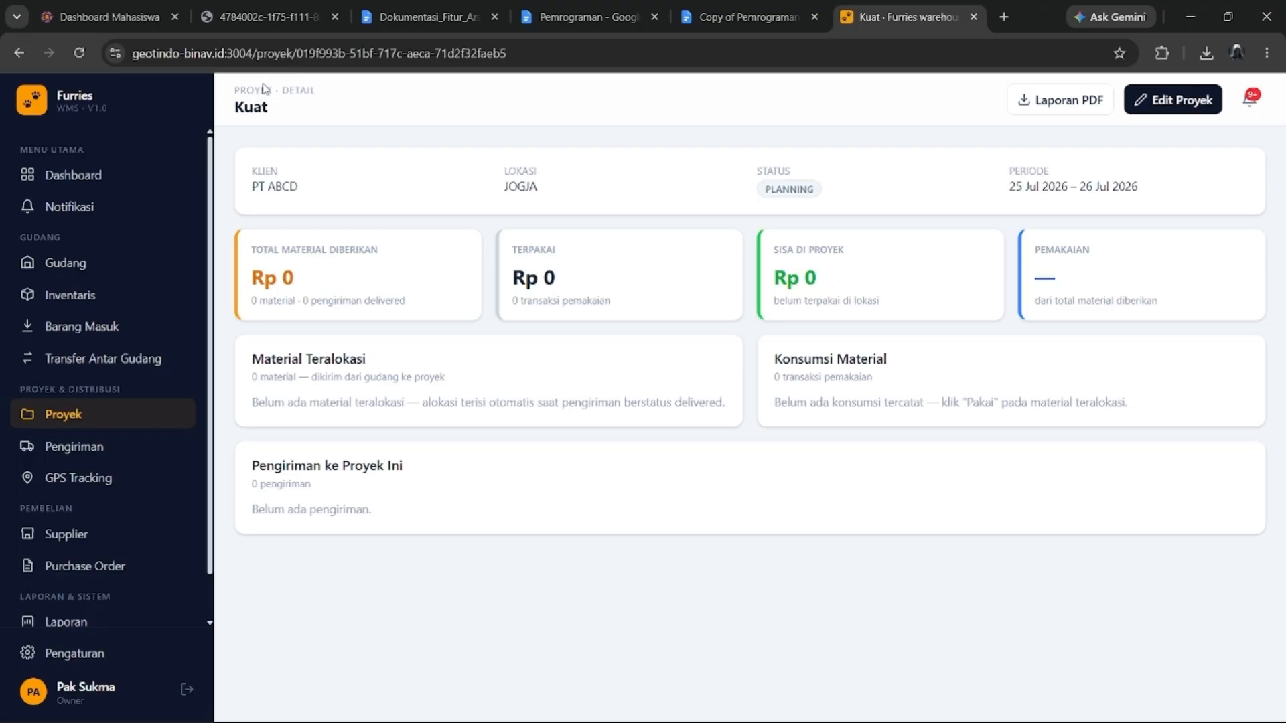
left_click(1198, 115)
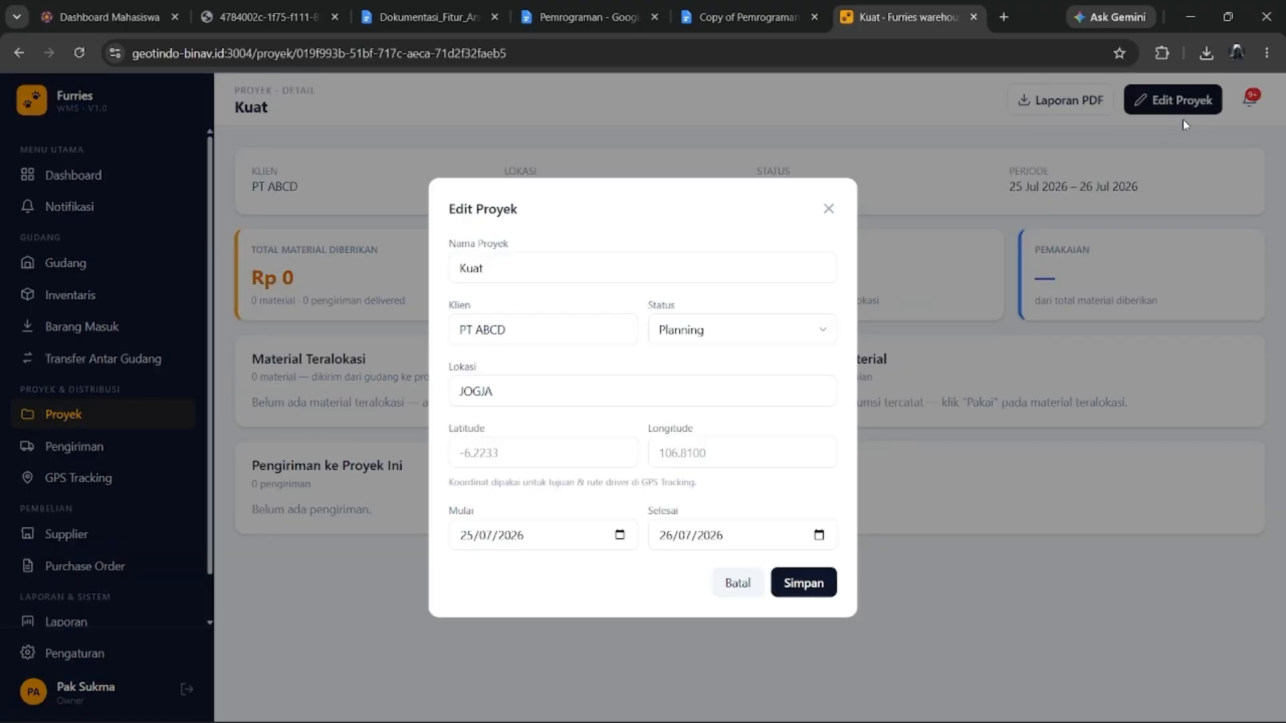
left_click(807, 330)
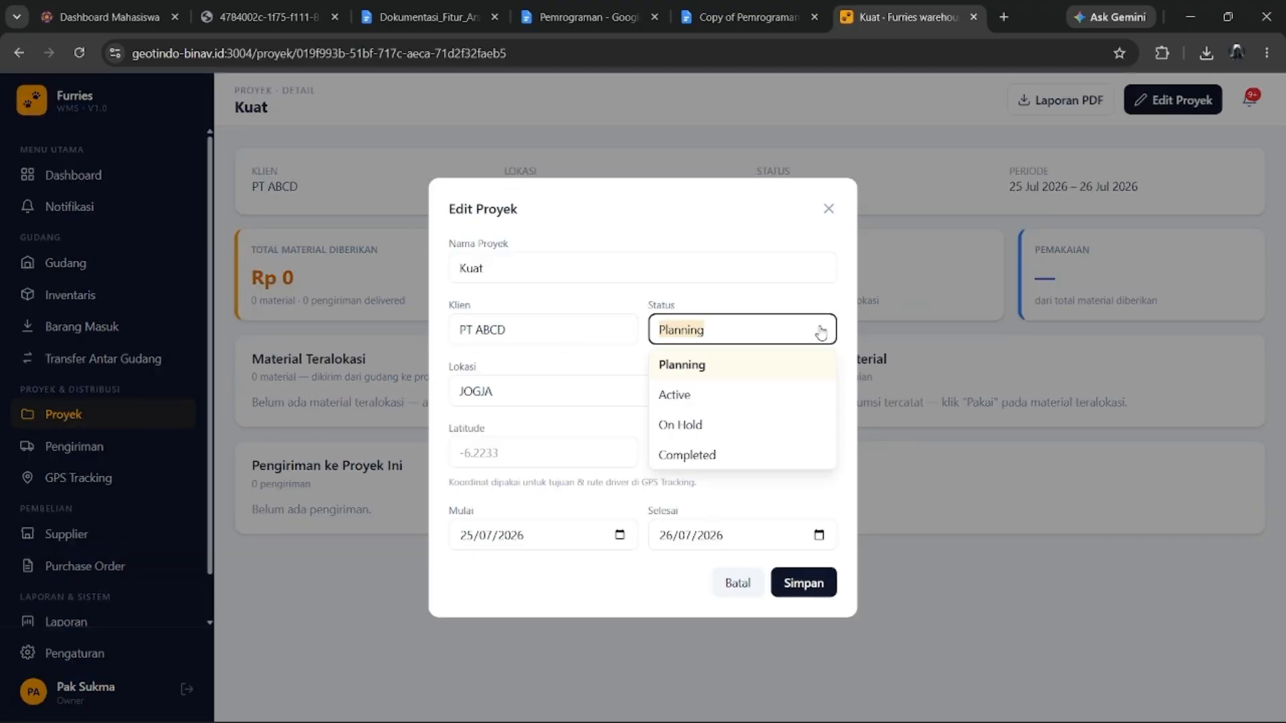
left_click(706, 402)
left_click(800, 583)
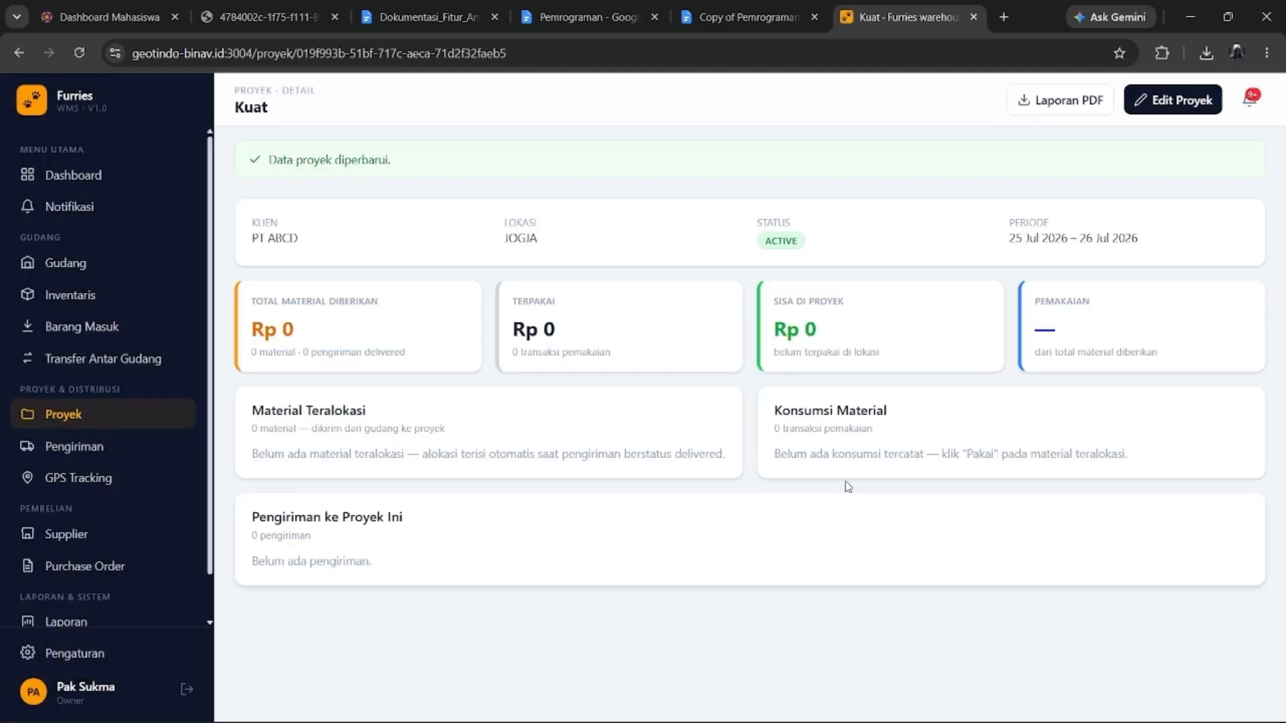
left_click(97, 414)
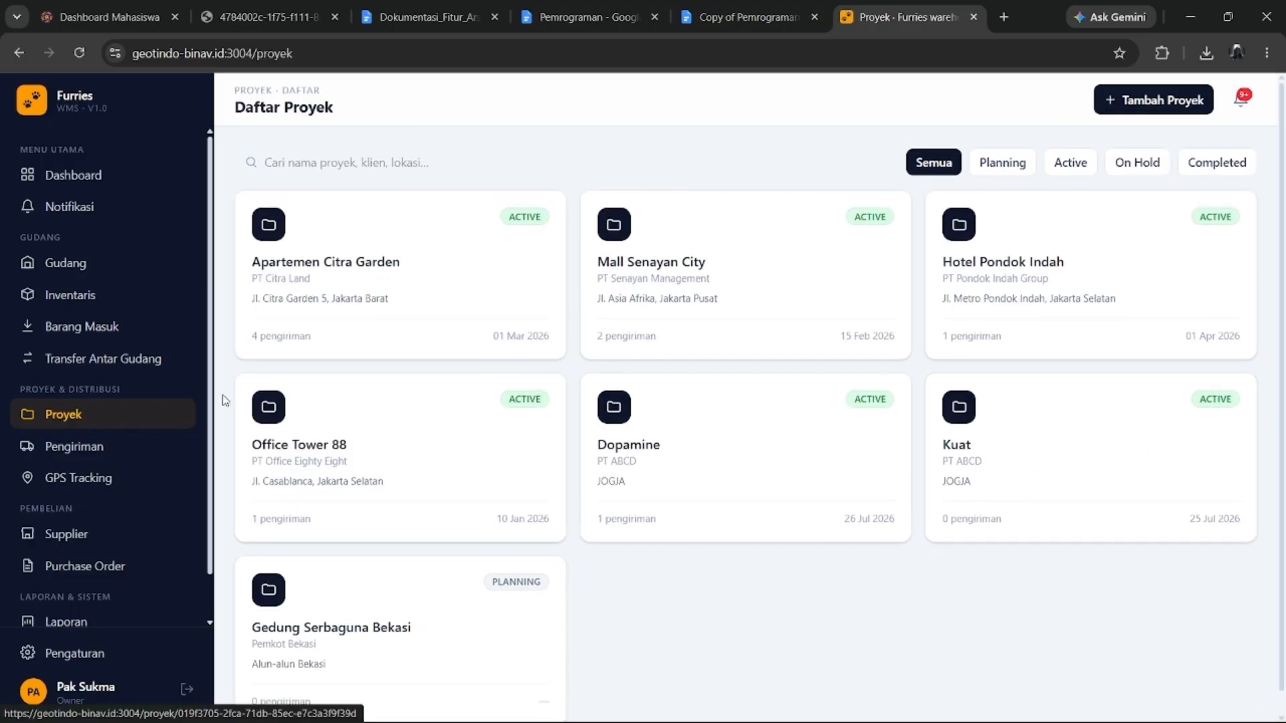
Start a new shipment to project Kuat from source warehouse GUDANG H.
left_click(149, 444)
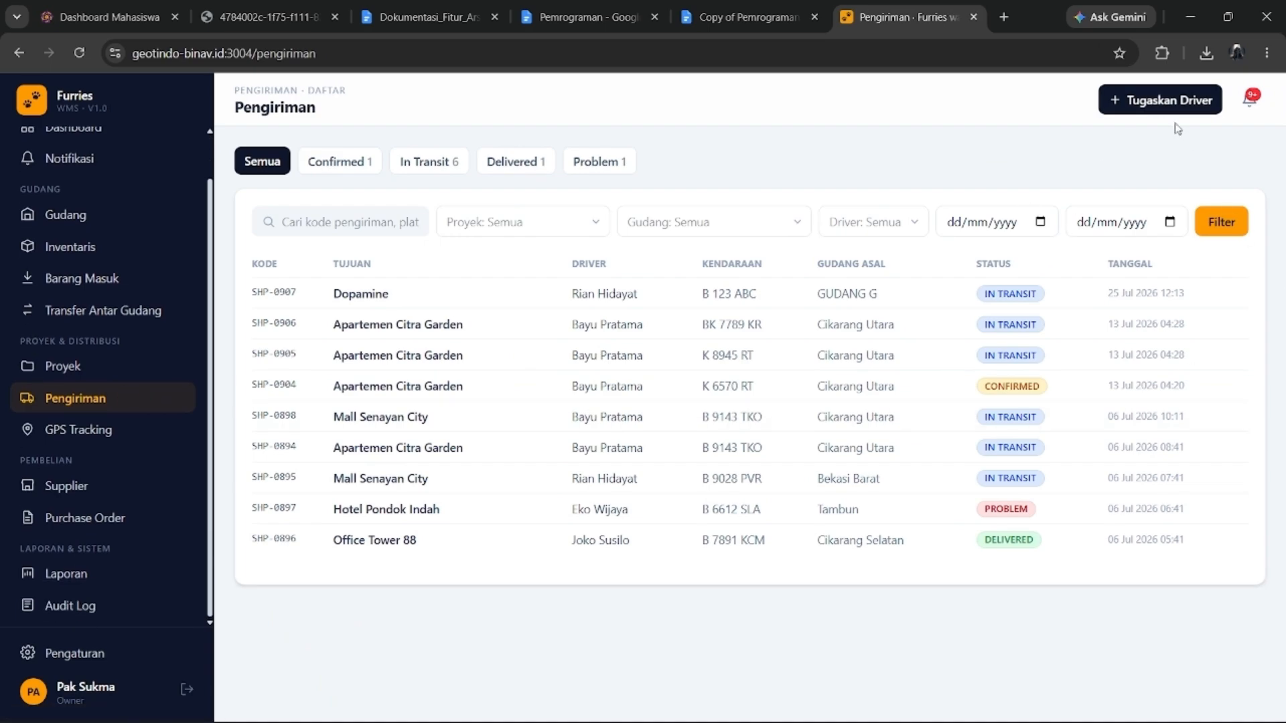
left_click(1169, 101)
left_click(475, 225)
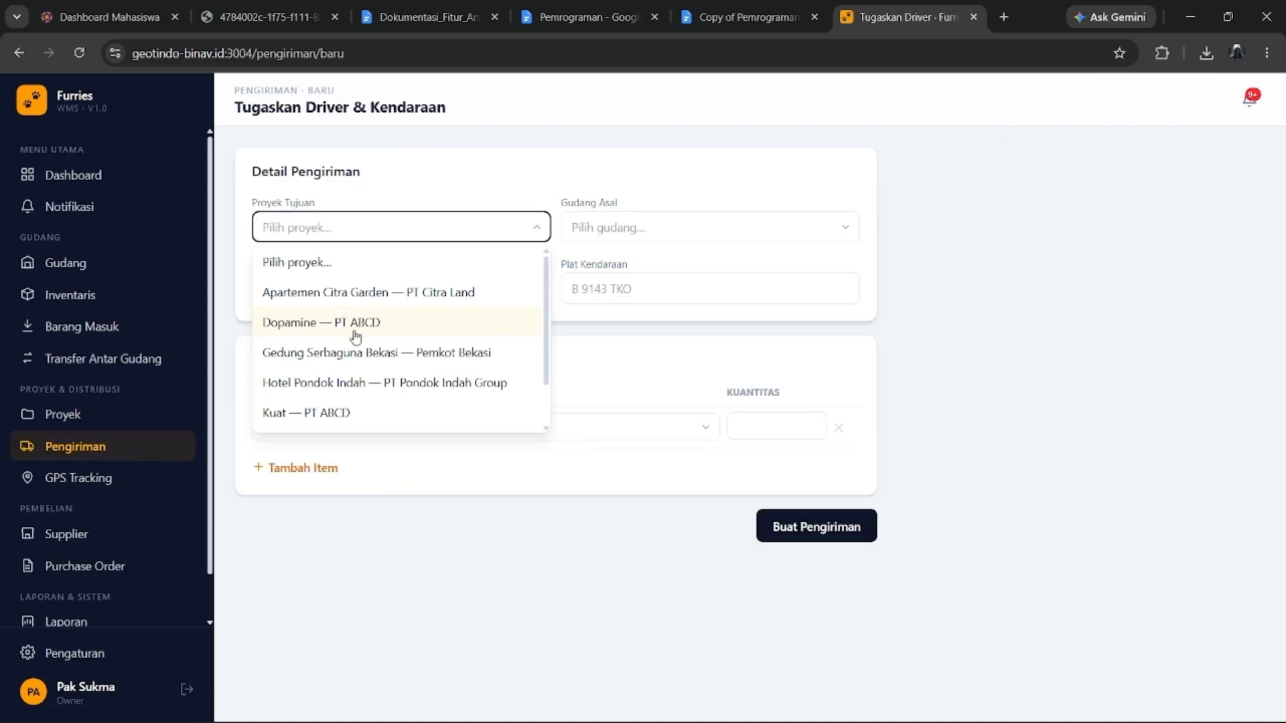
scroll(355, 337, "down", 1)
scroll(356, 337, "up", 1)
scroll(357, 308, "down", 1)
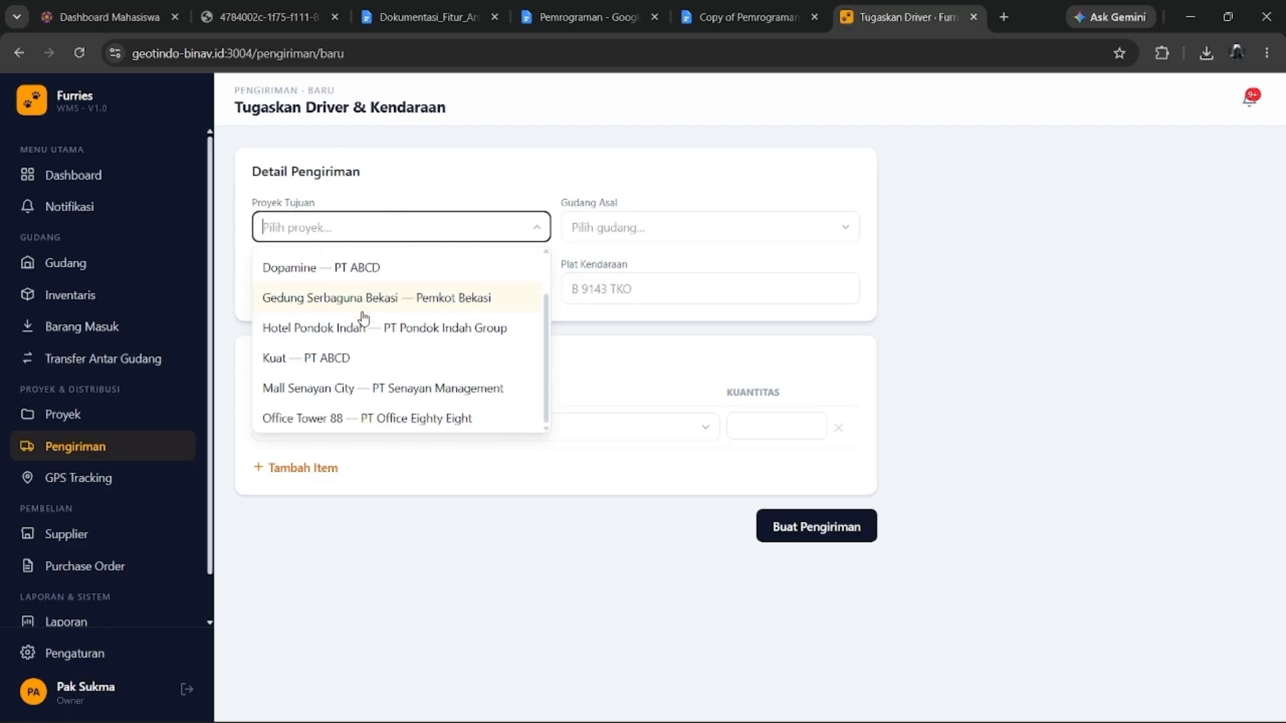
left_click(340, 363)
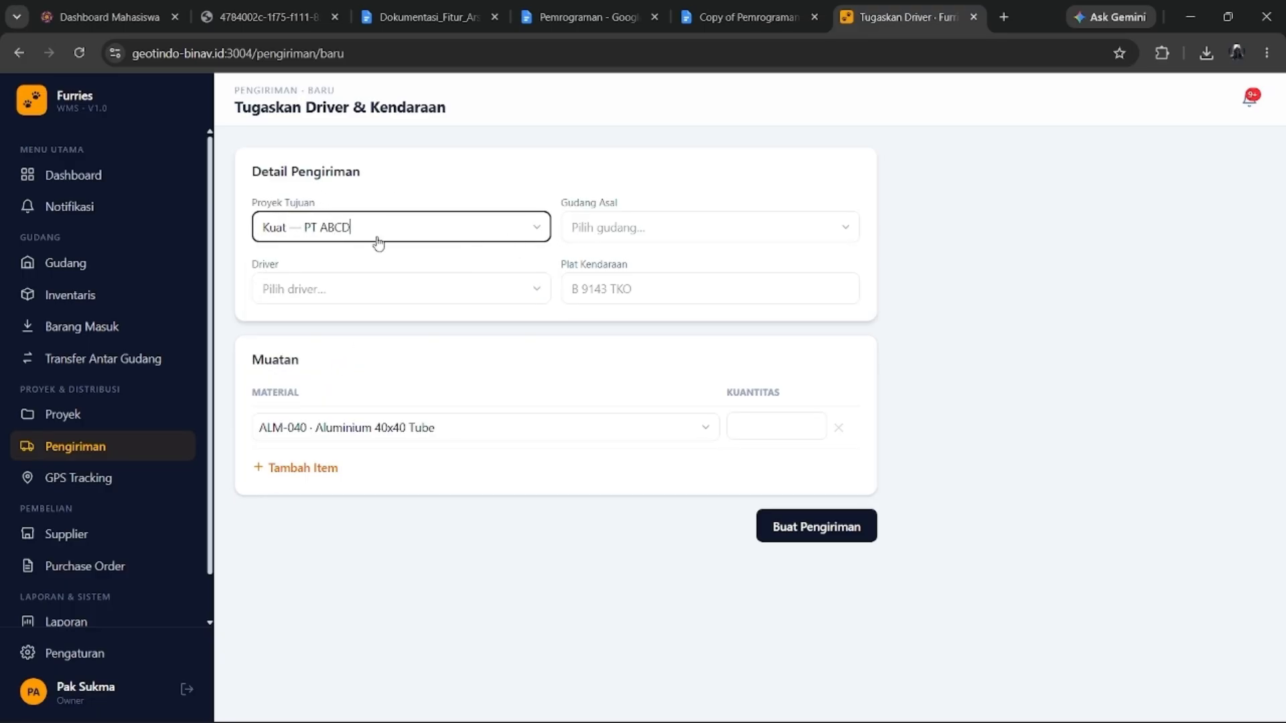
left_click(644, 229)
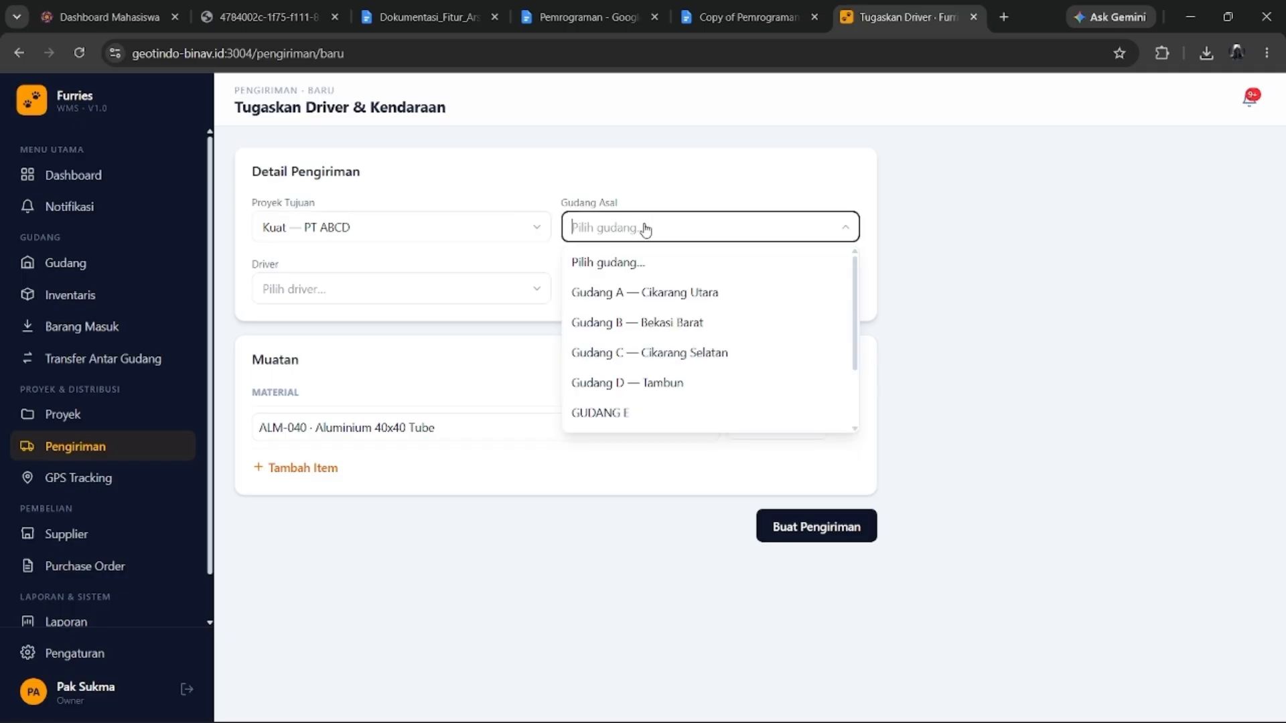
scroll(656, 328, "down", 2)
left_click(645, 412)
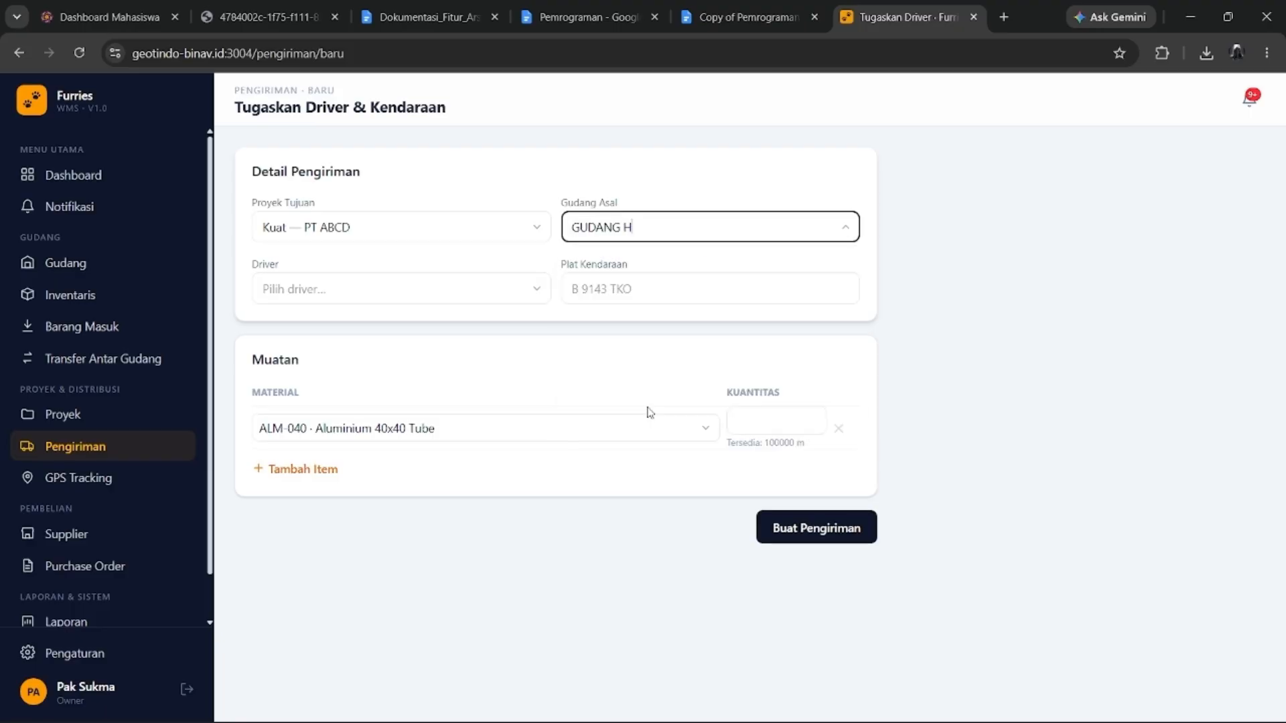
Assign a driver and vehicle plate B 123 ABC to the shipment.
left_click(357, 304)
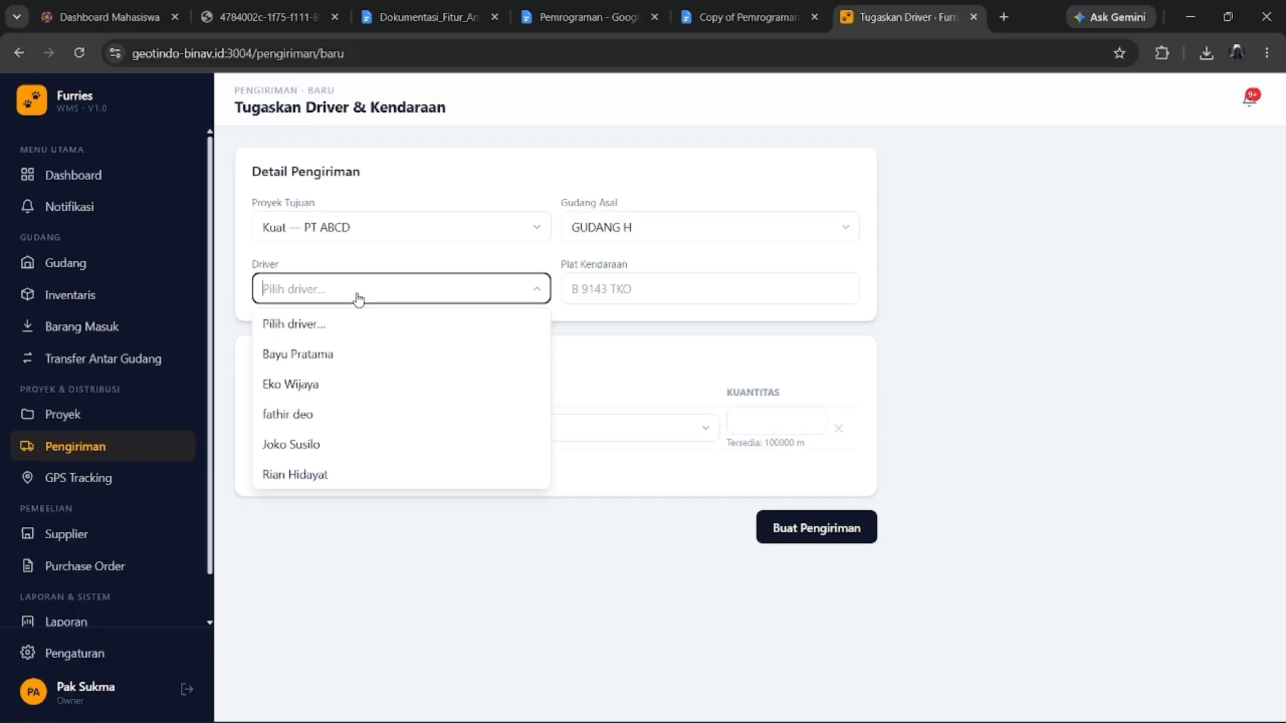
left_click(334, 479)
left_click(612, 294)
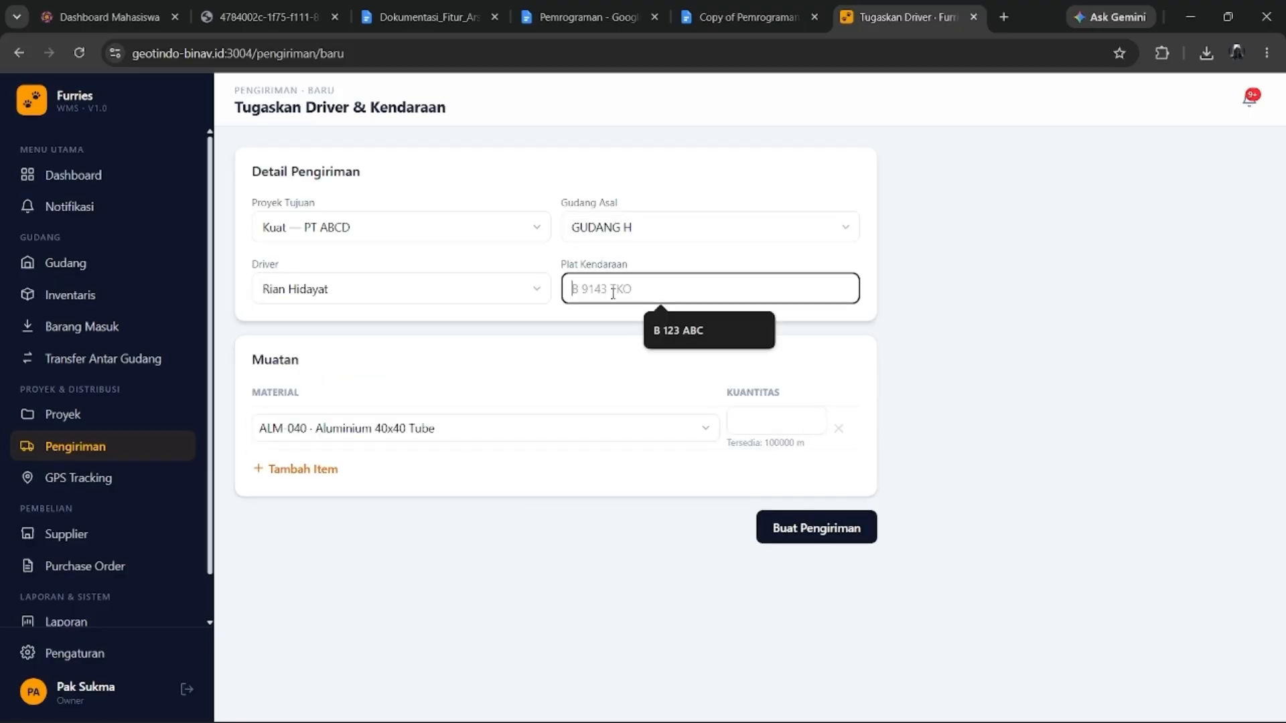
left_click(670, 330)
Load ALM-040 Aluminium 40x40 Tube qty 500 and ALM-1000 PAIN KILLER qty 2522, then create the shipment.
left_click(347, 429)
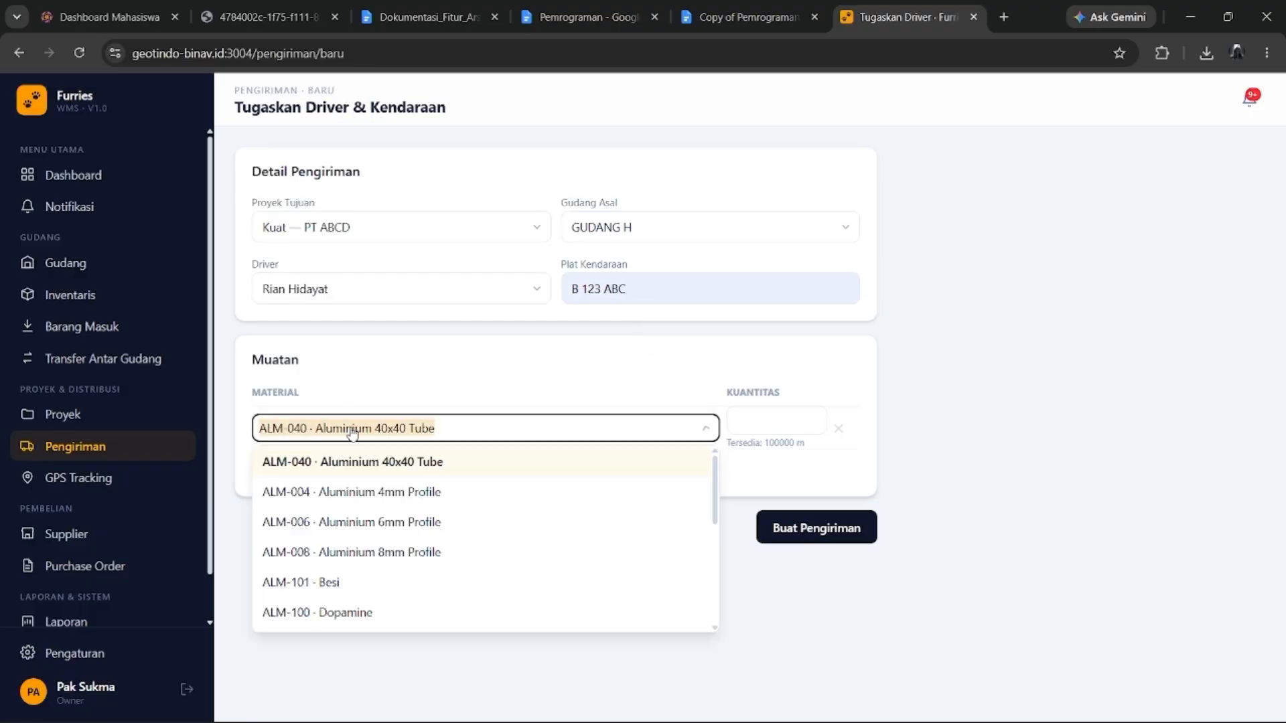
left_click(417, 462)
left_click(790, 424)
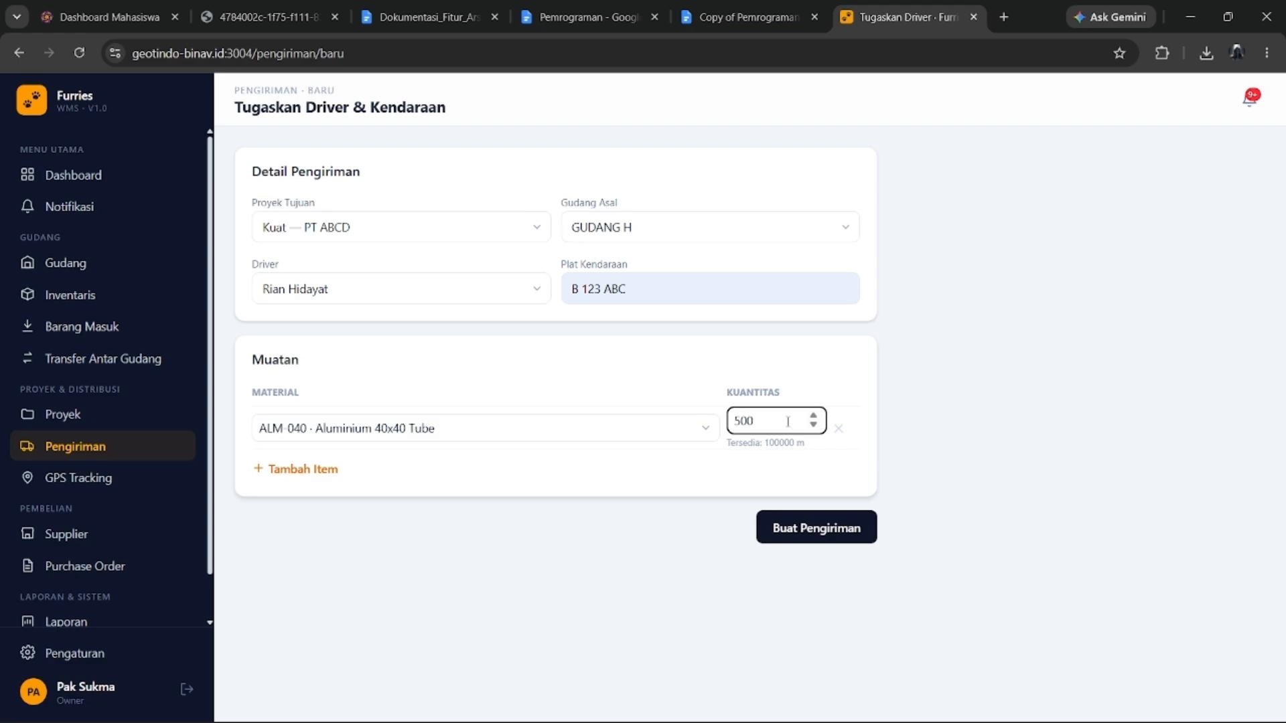
left_click(309, 469)
left_click(612, 477)
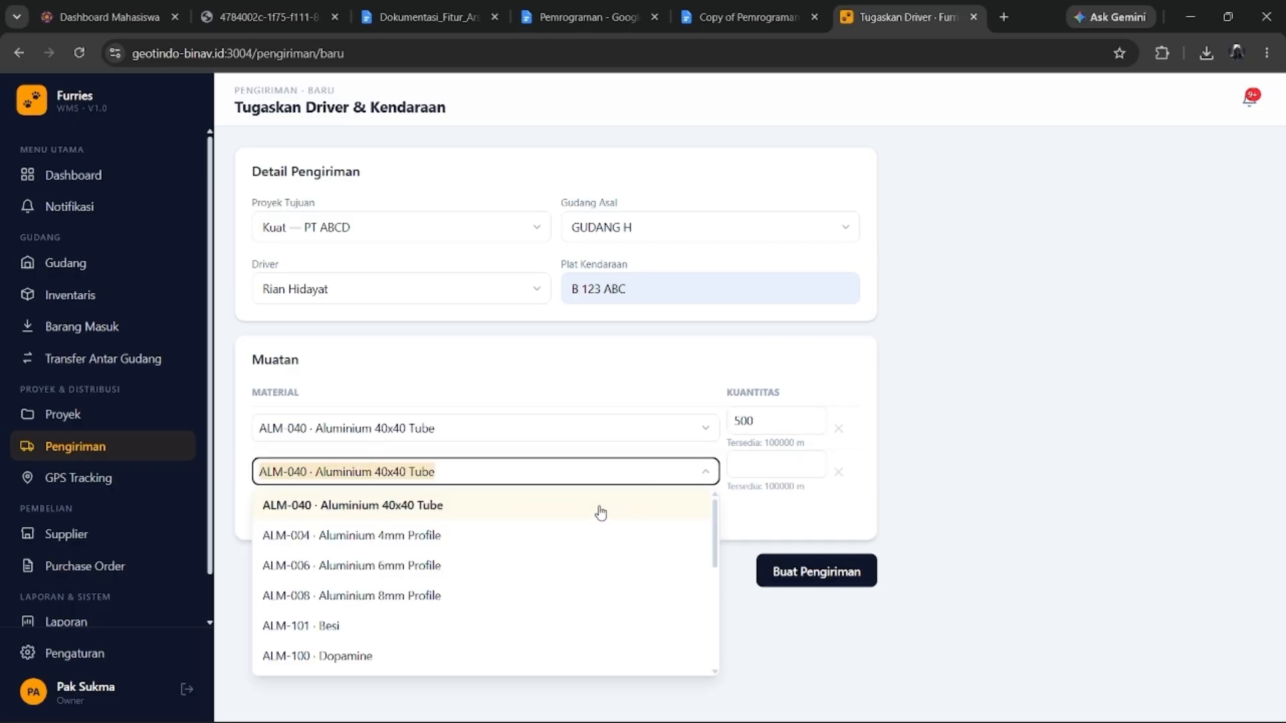
type("pin")
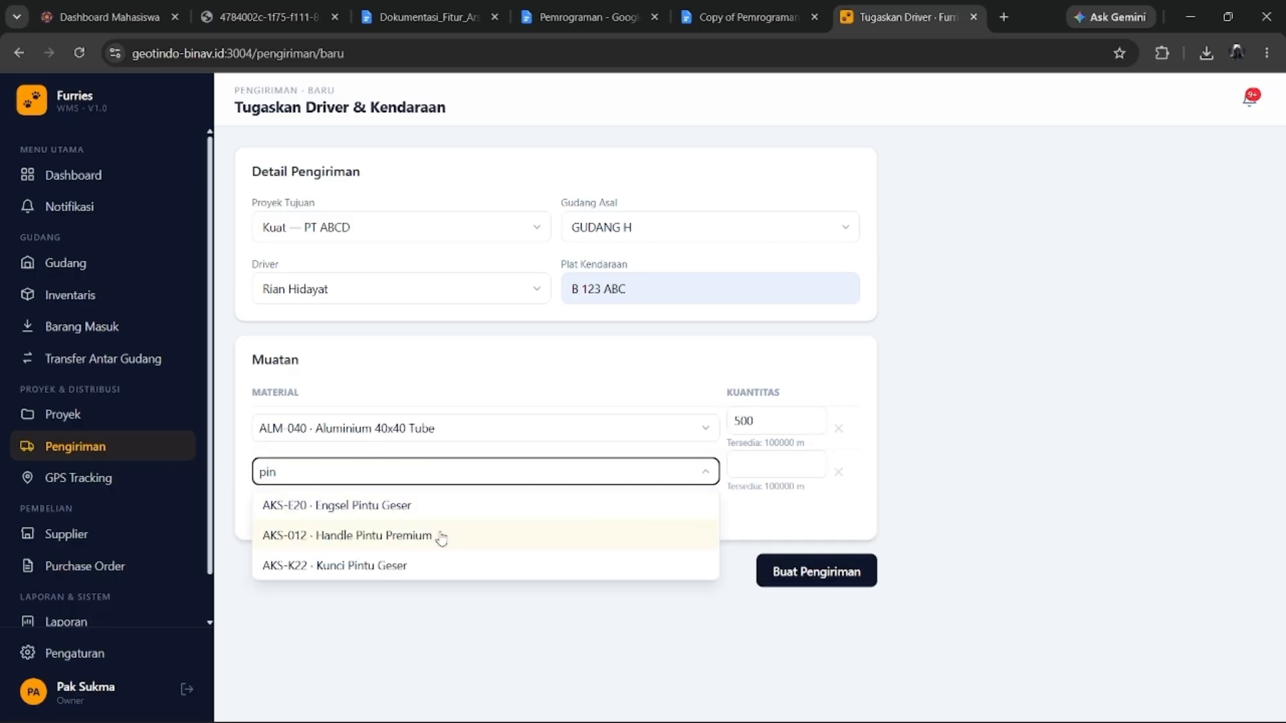
key("BackSpace")
key("BackSpace")
type("ain")
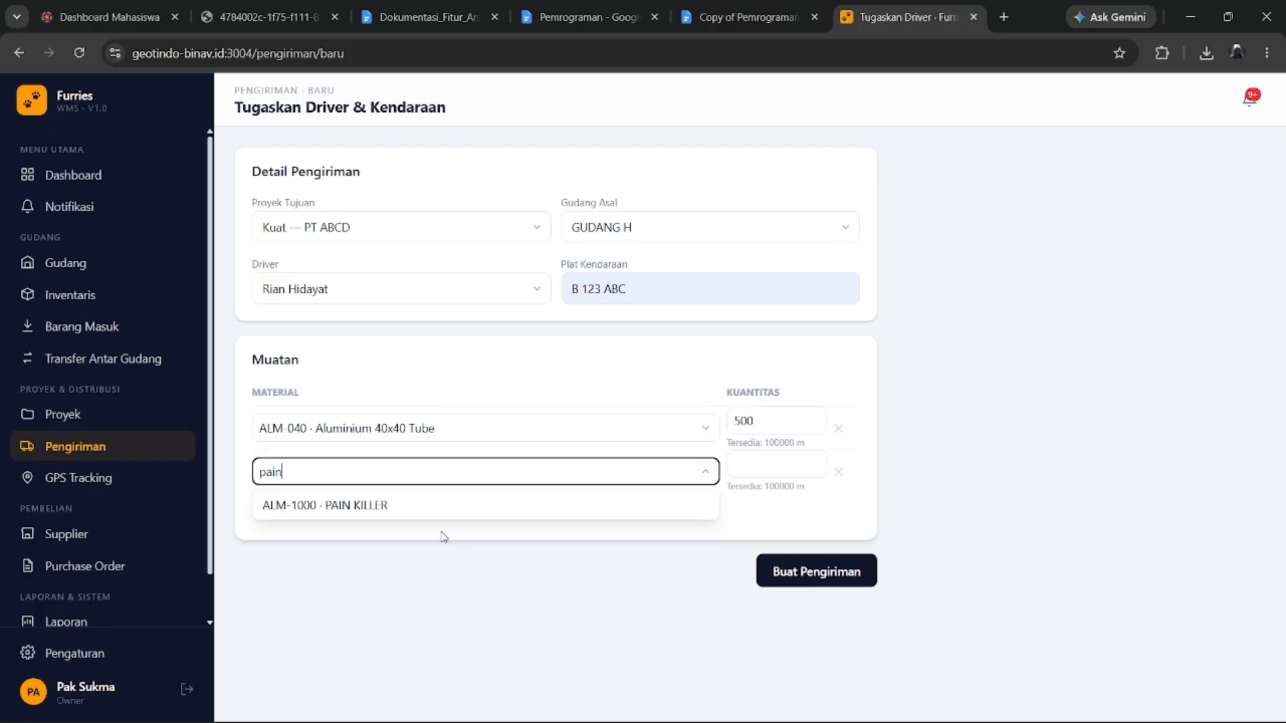
left_click(405, 509)
left_click(784, 462)
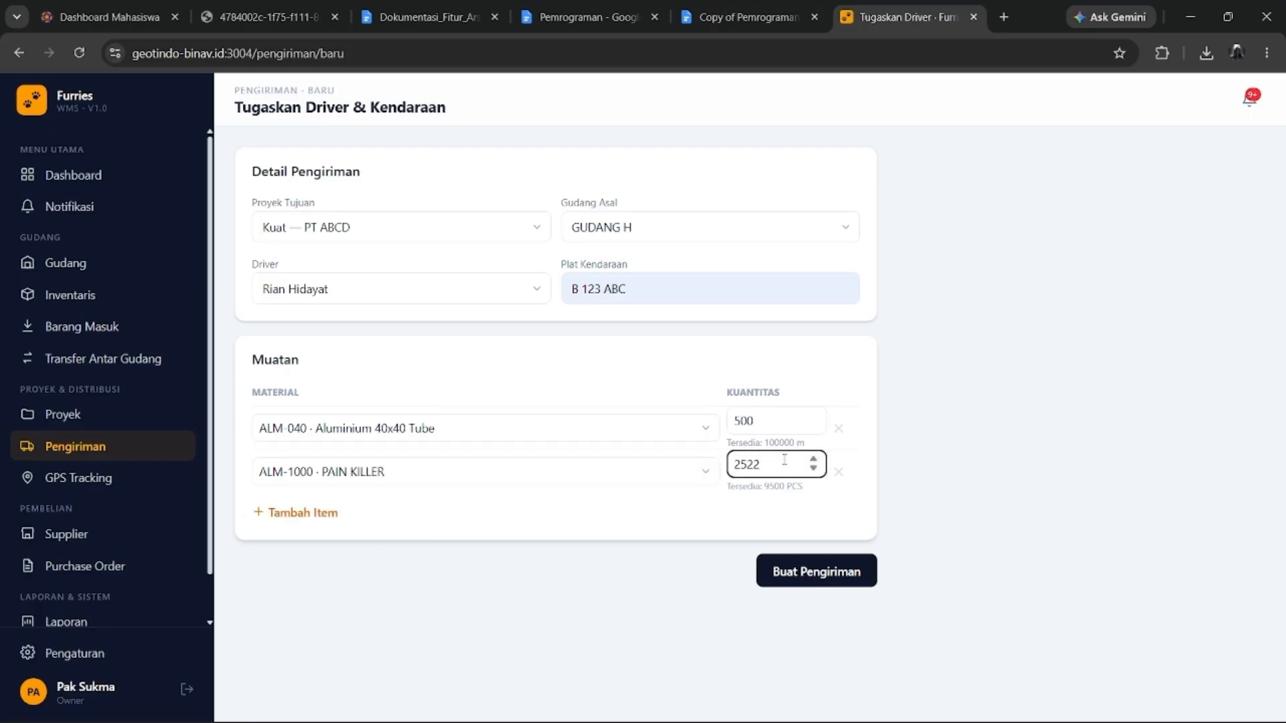
left_click(817, 571)
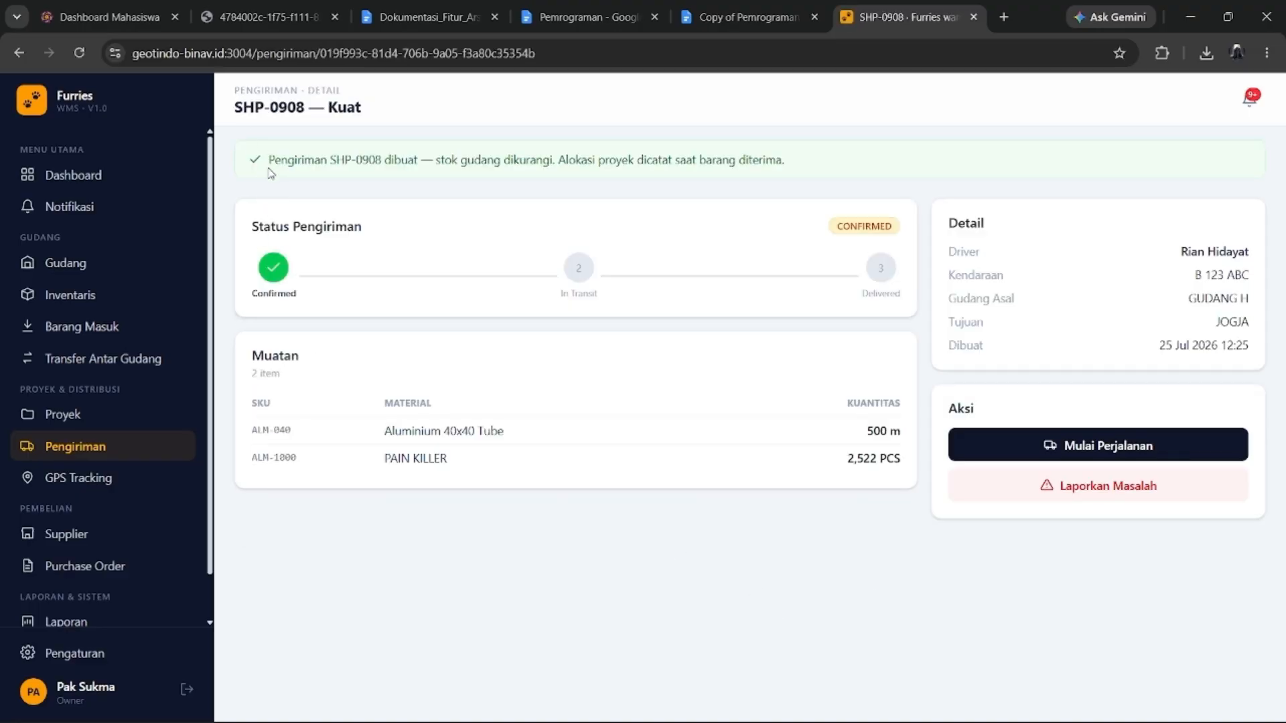
Start SHP-0908's journey so it is In Transit, skip arrival confirmation, and view GPS Tracking.
left_click(1093, 456)
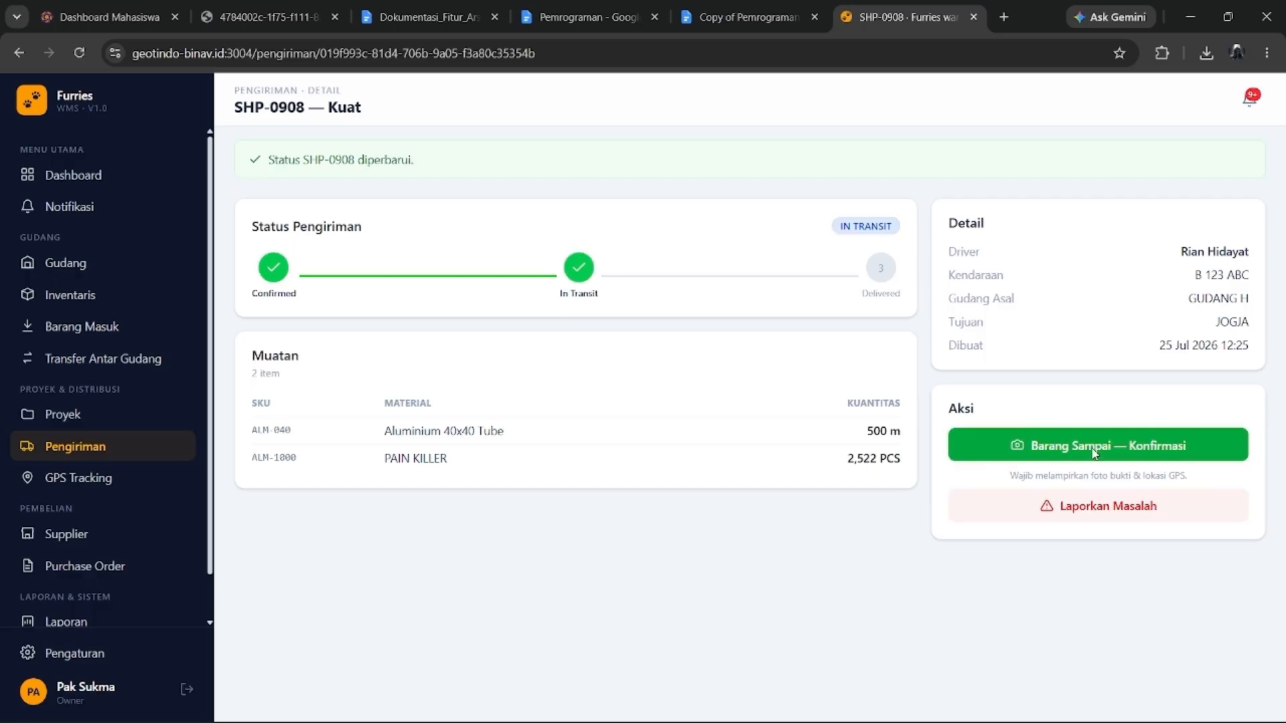
left_click(1157, 462)
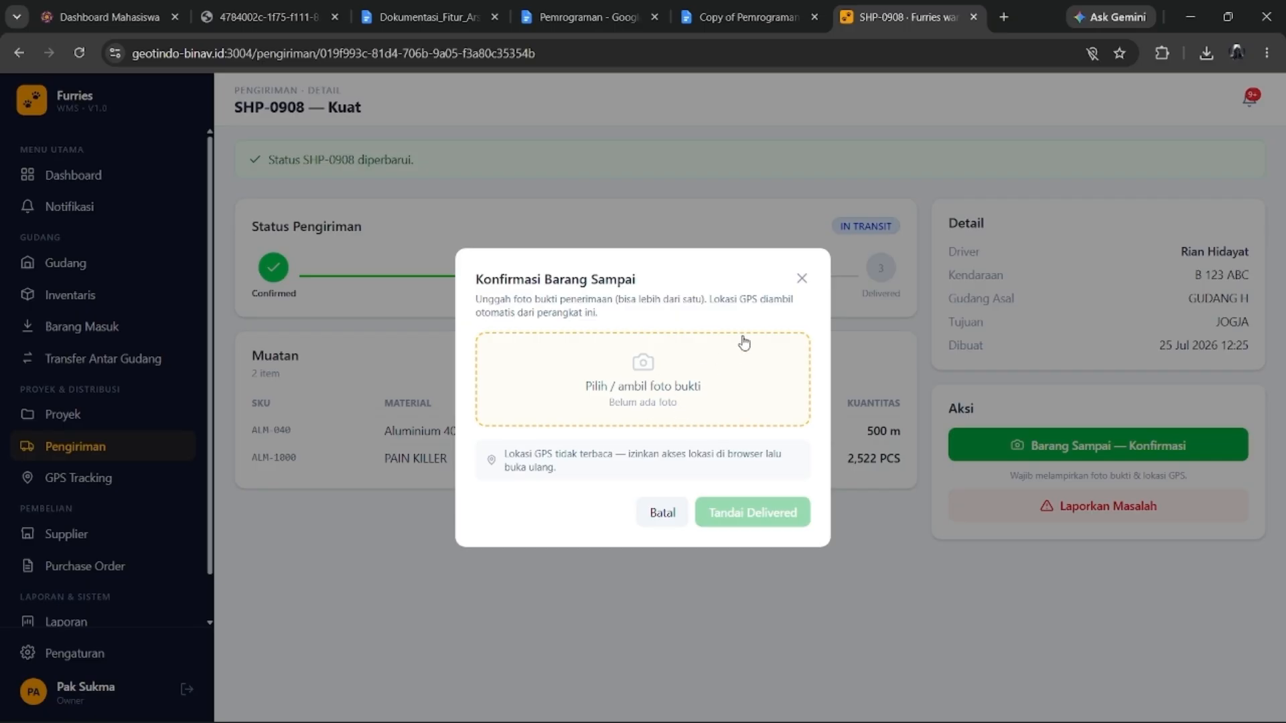
left_click(800, 280)
left_click(92, 477)
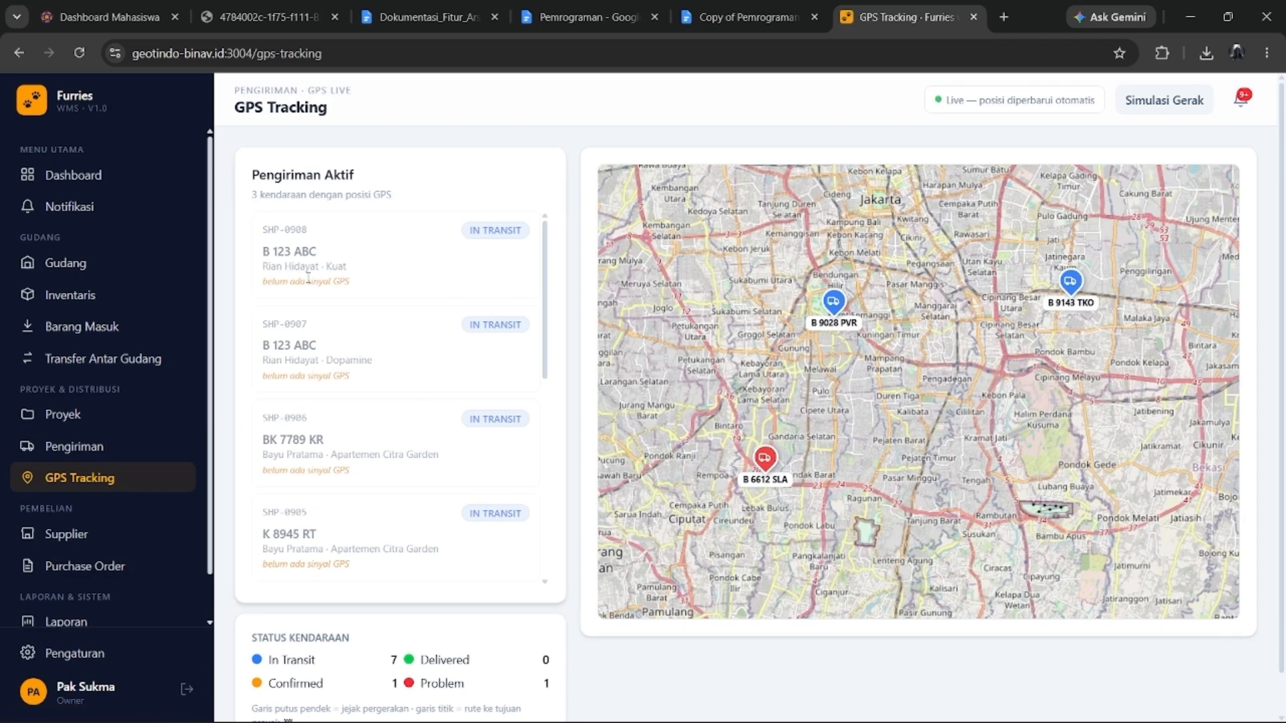
scroll(308, 275, "down", 10)
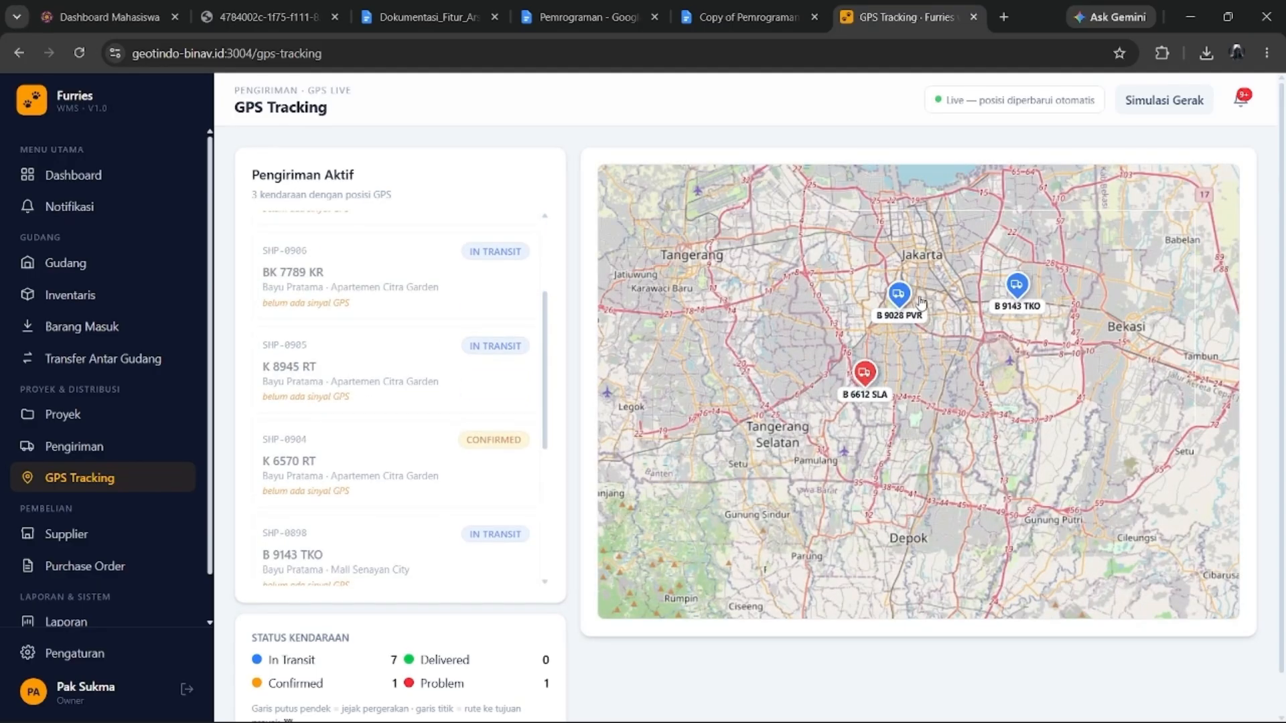
left_click_drag(982, 357, 875, 387)
left_click(885, 332)
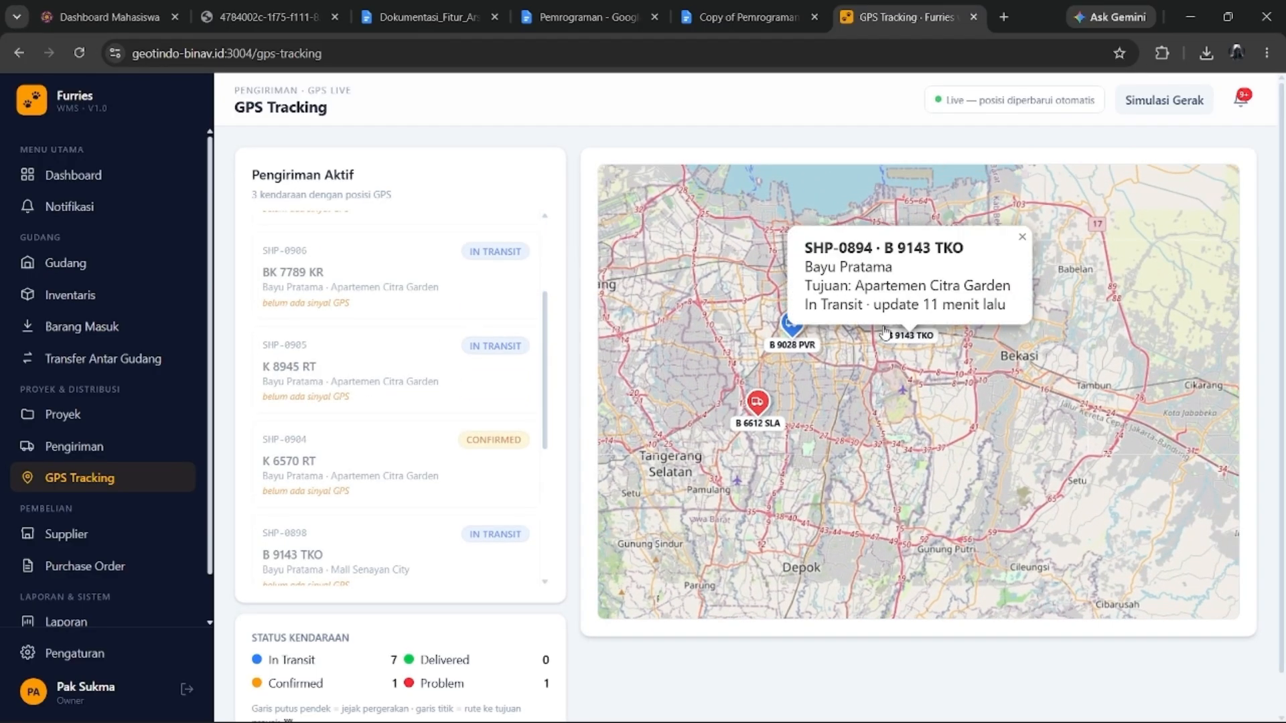
left_click(794, 328)
left_click(752, 402)
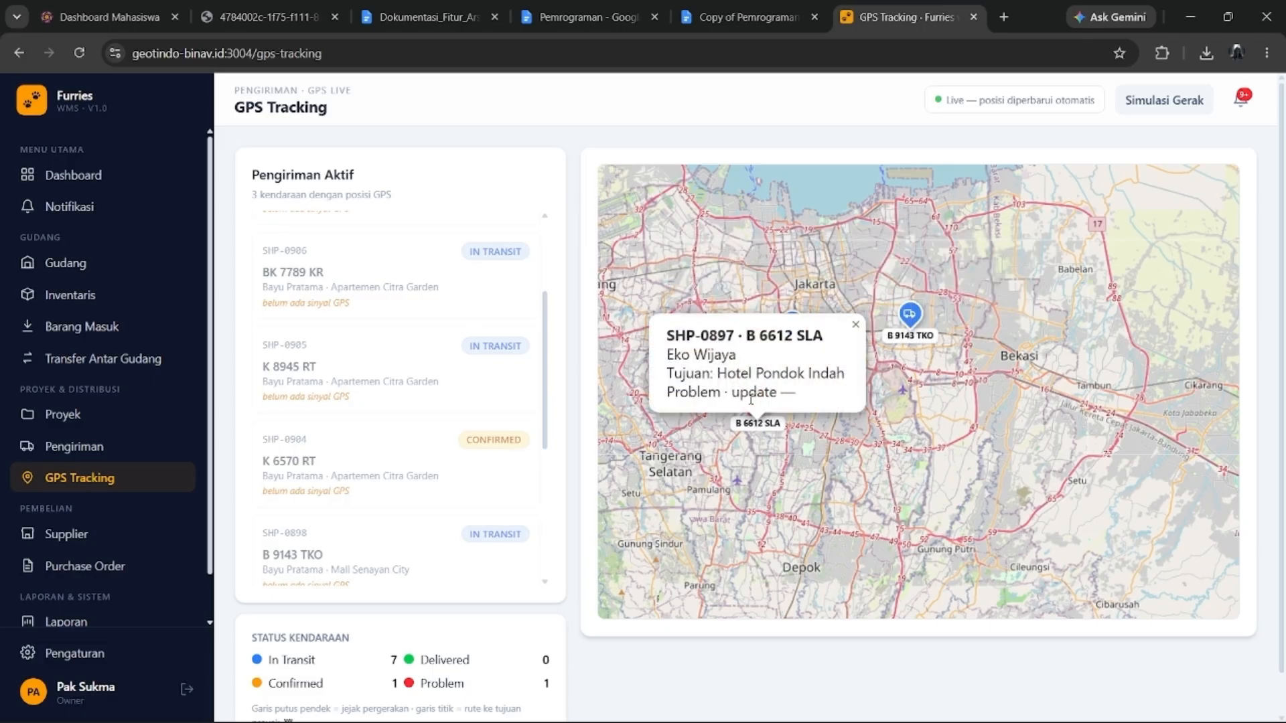
left_click(797, 299)
left_click(796, 328)
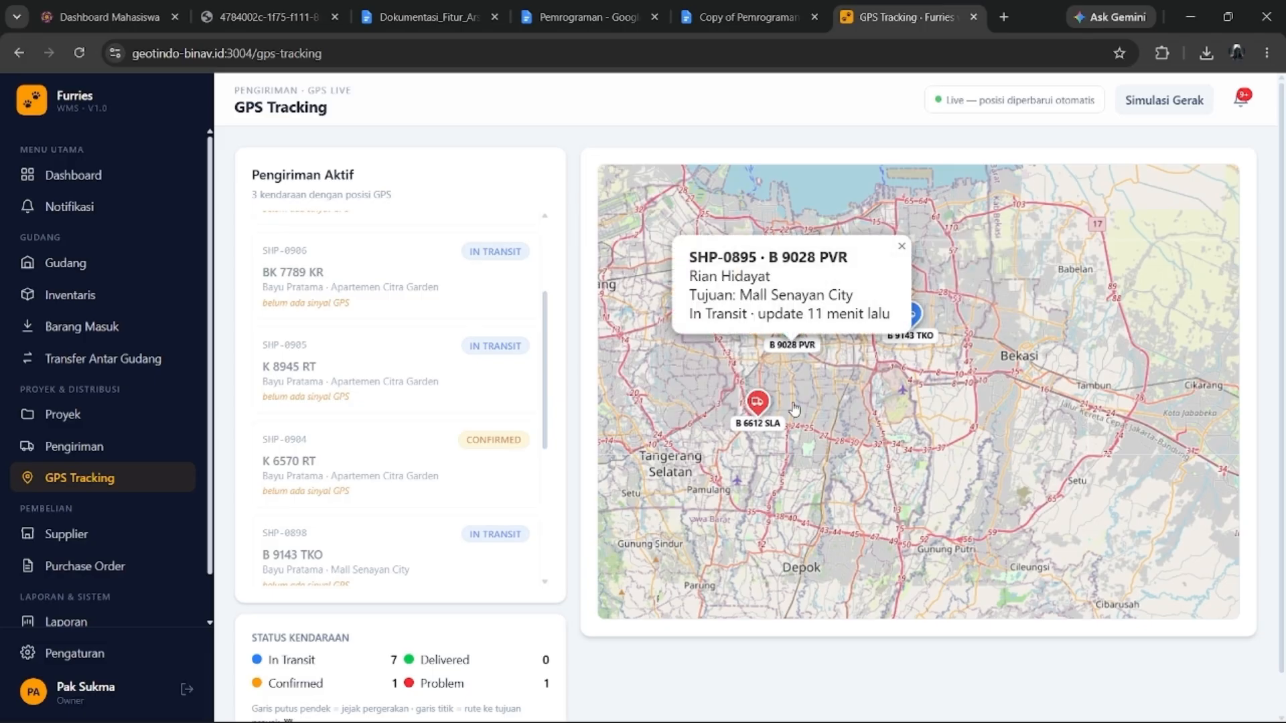
left_click(758, 405)
Zoom to shipment SHP-0897, check B 6612 SLA's details, then open the supplier directory.
scroll(499, 423, "down", 5)
left_click(388, 551)
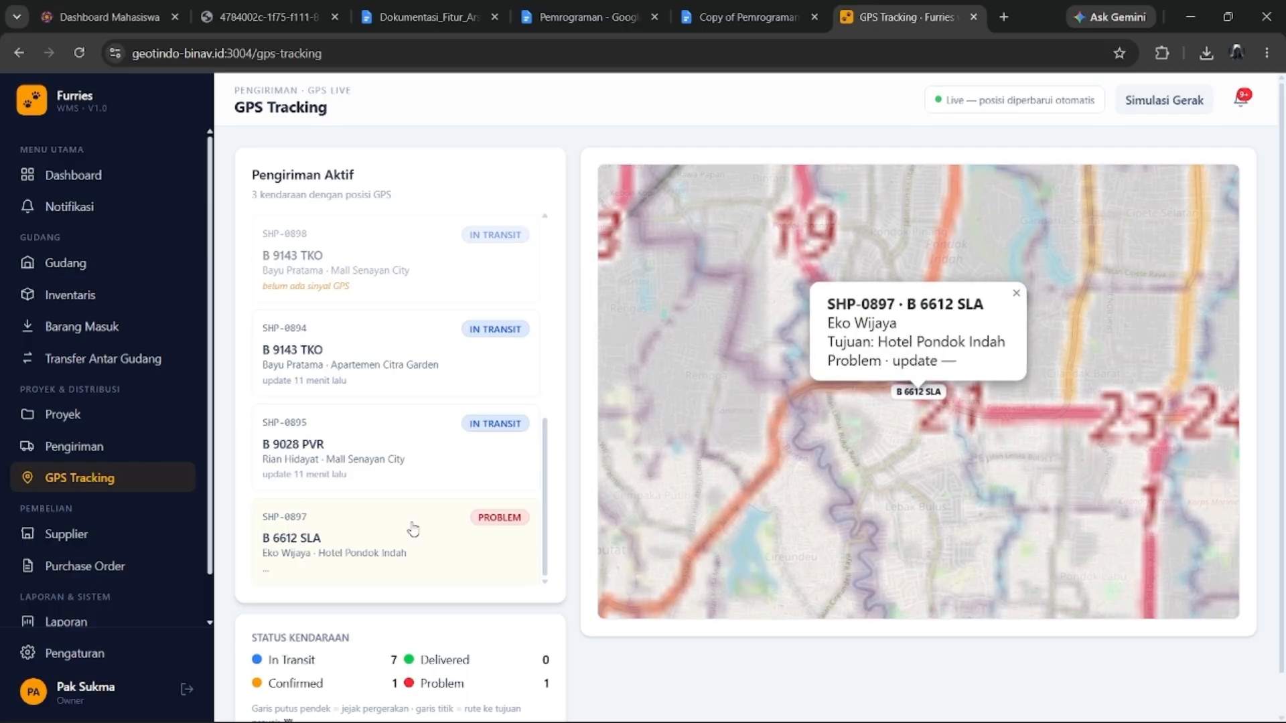
scroll(502, 509, "down", 1)
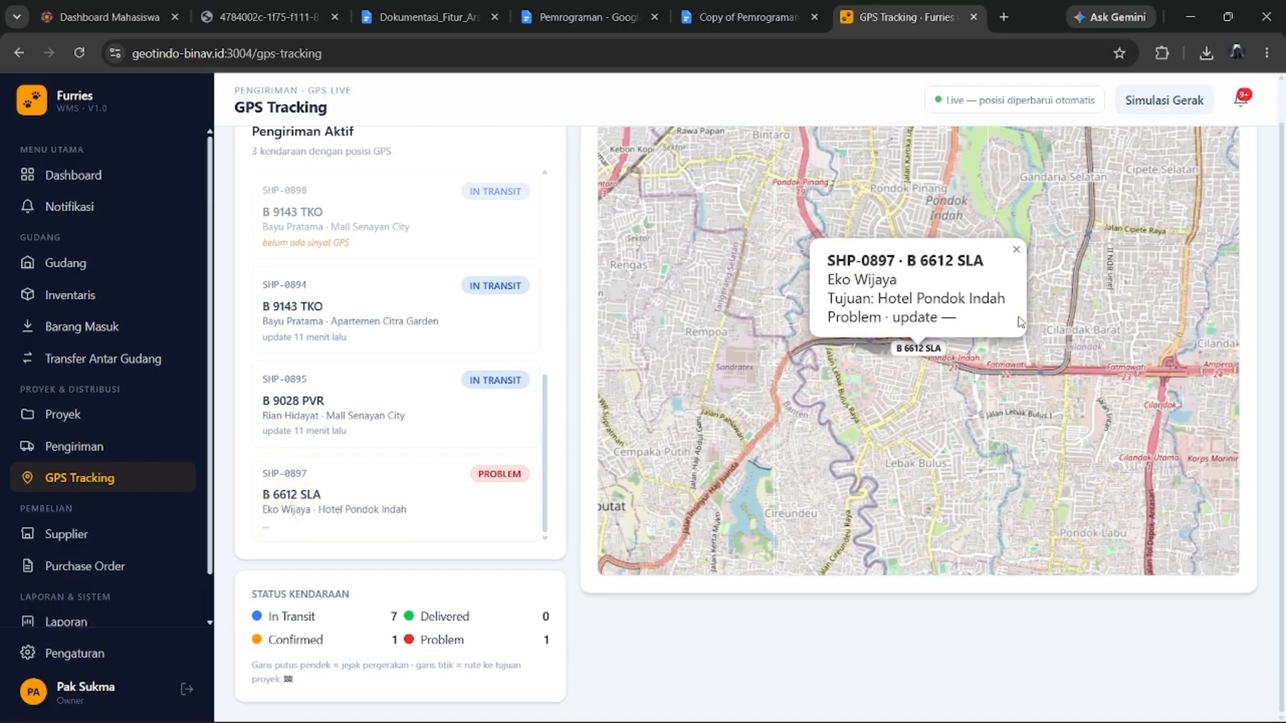
left_click(1015, 251)
left_click(915, 324)
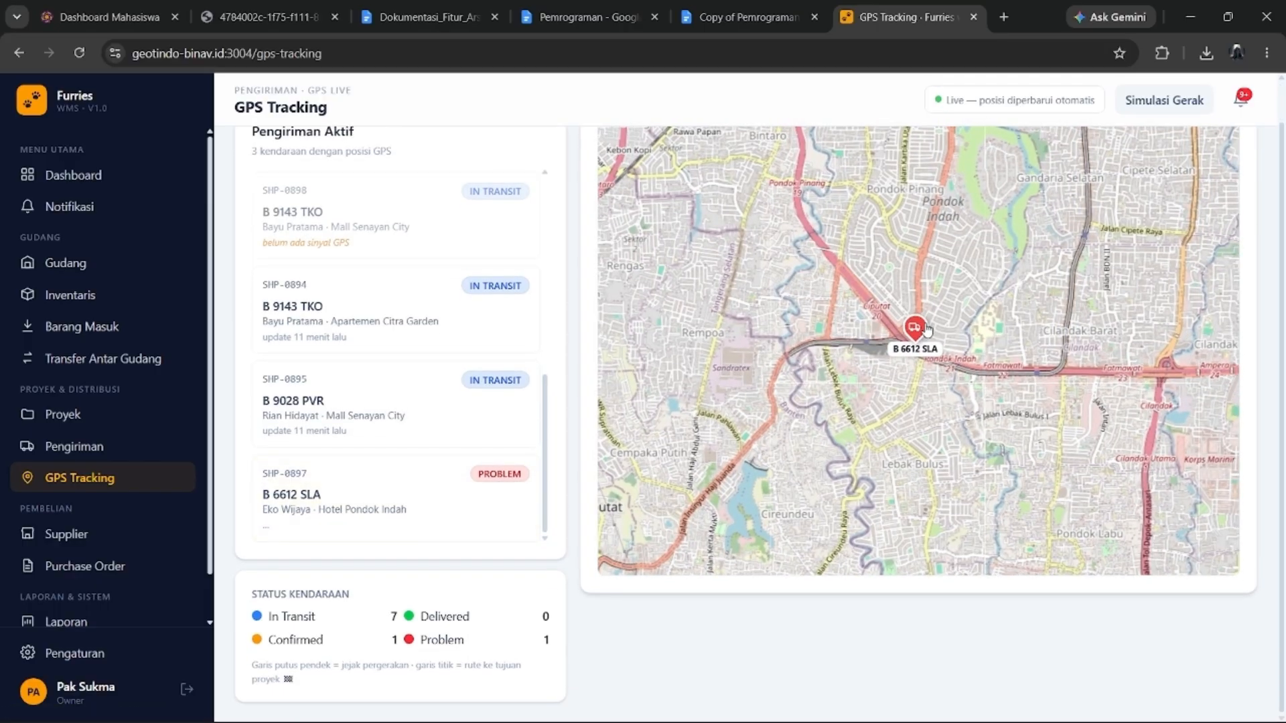
left_click(903, 401)
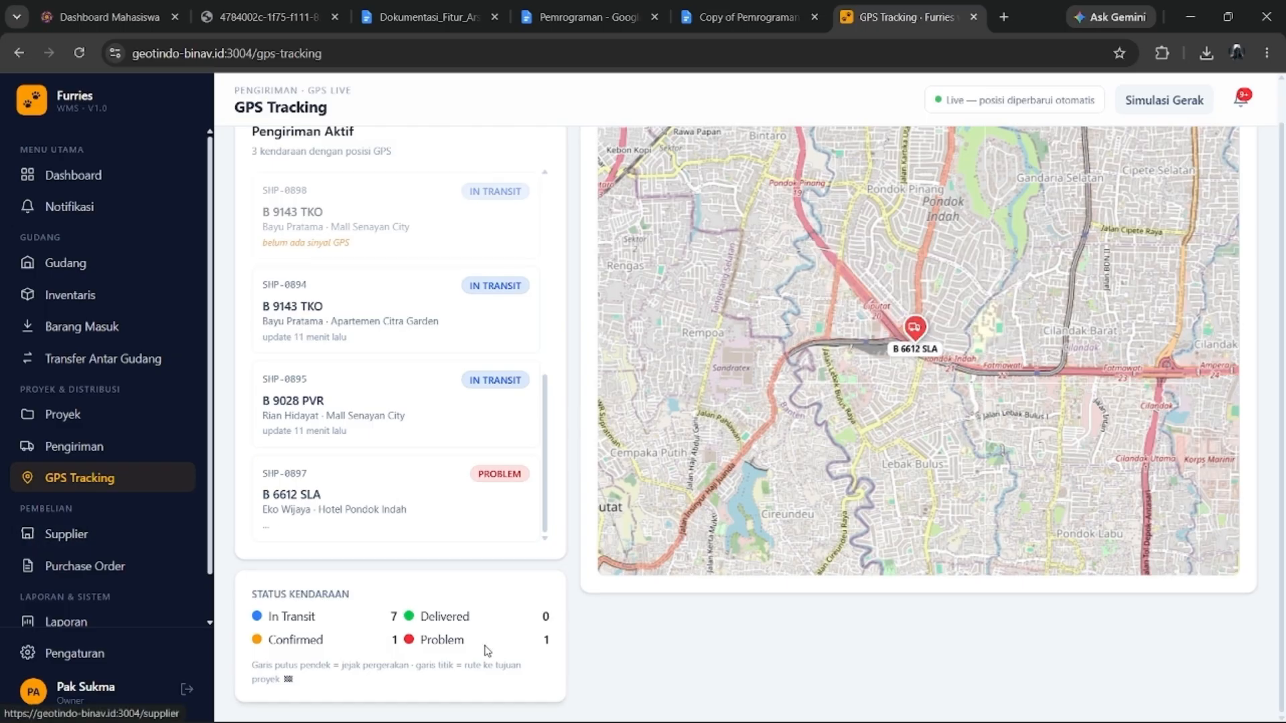
left_click(140, 540)
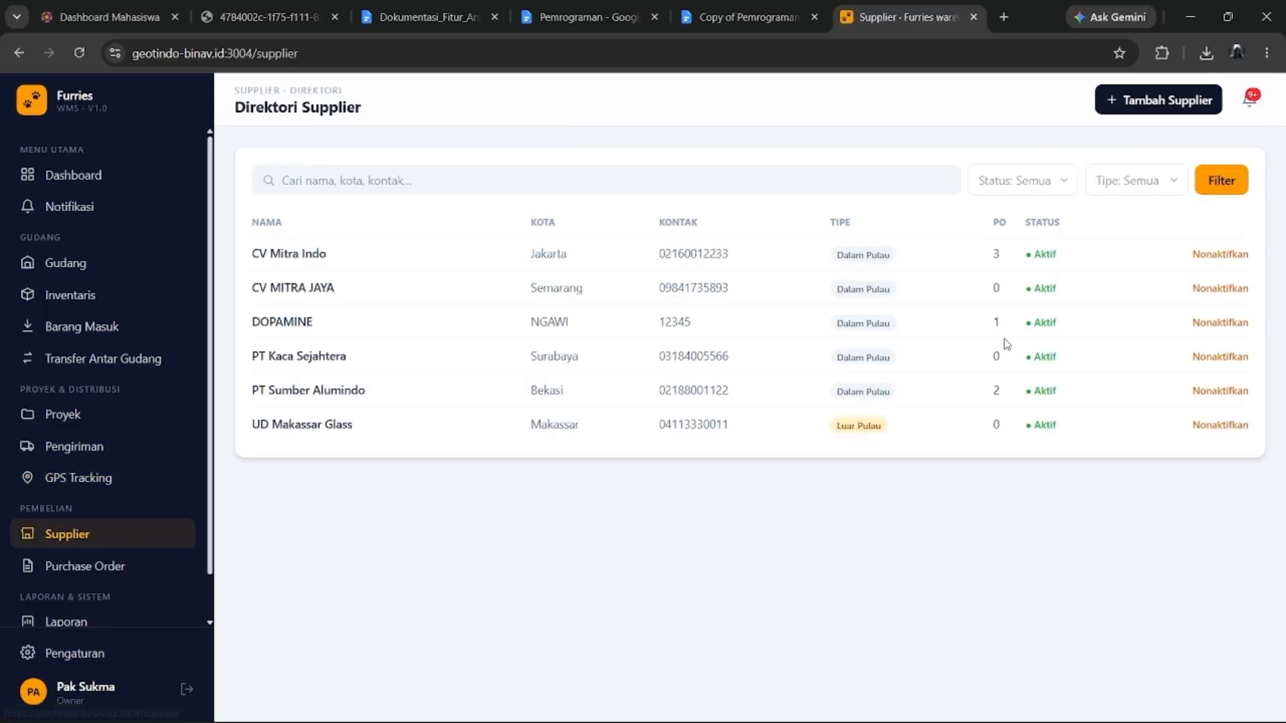
Enter the new supplier's name KERJA, city NGAWI and contact number.
left_click(1180, 94)
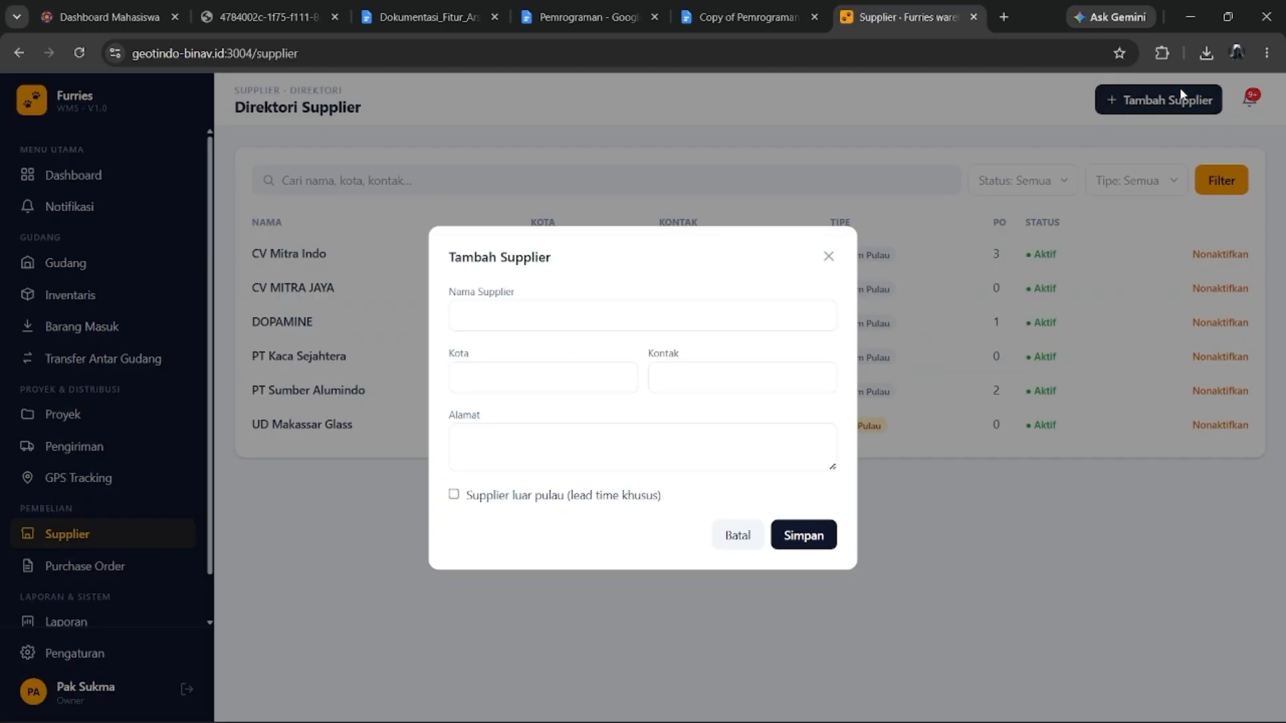
left_click(591, 318)
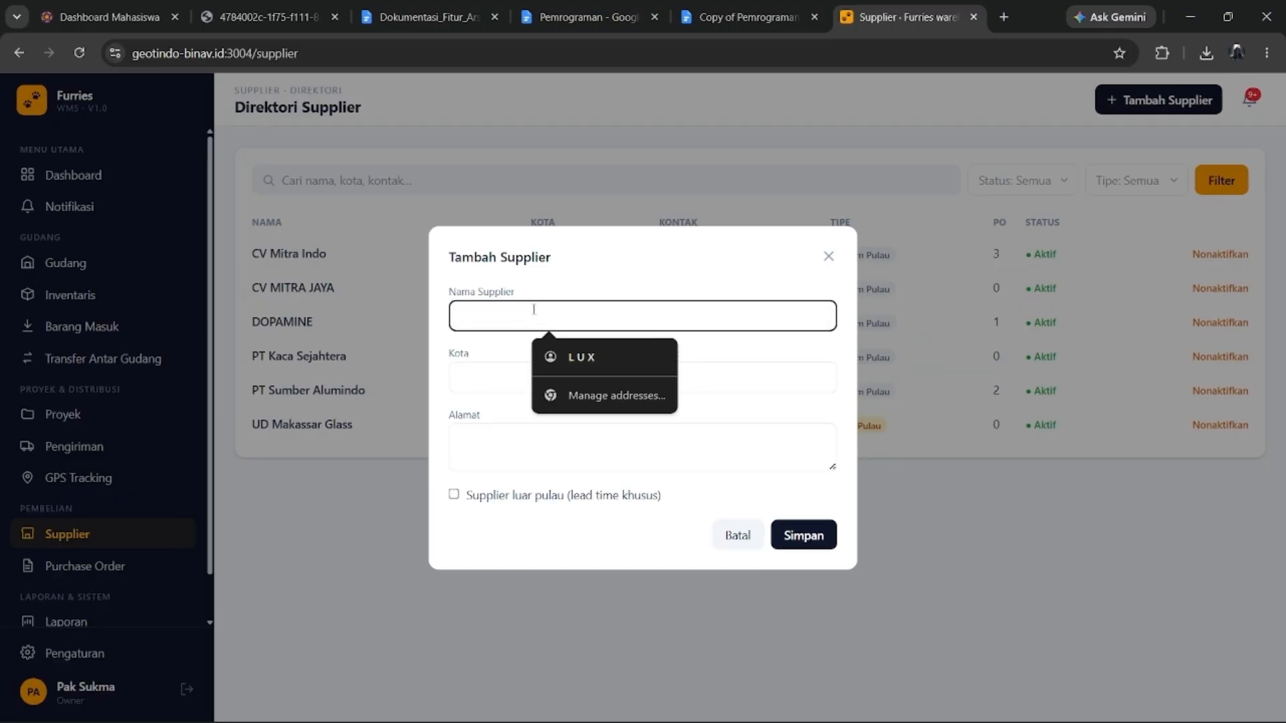
type("KERJA")
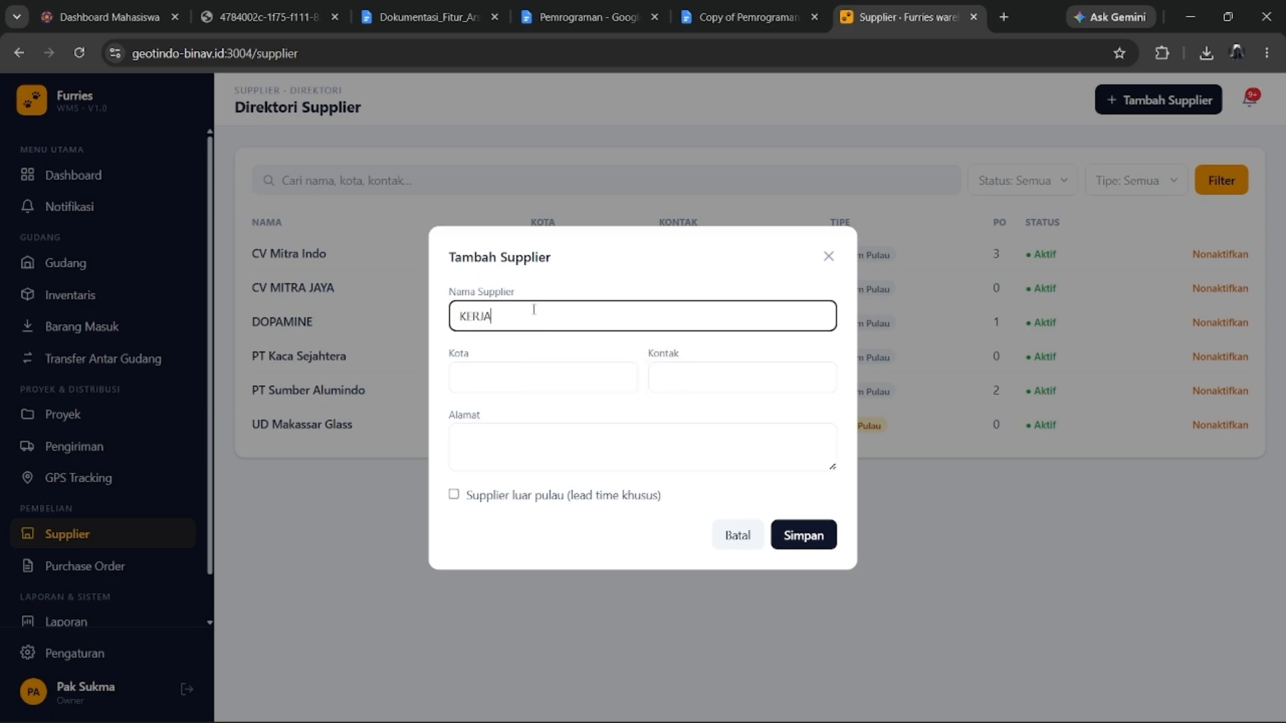
left_click(525, 362)
left_click(539, 415)
left_click(672, 376)
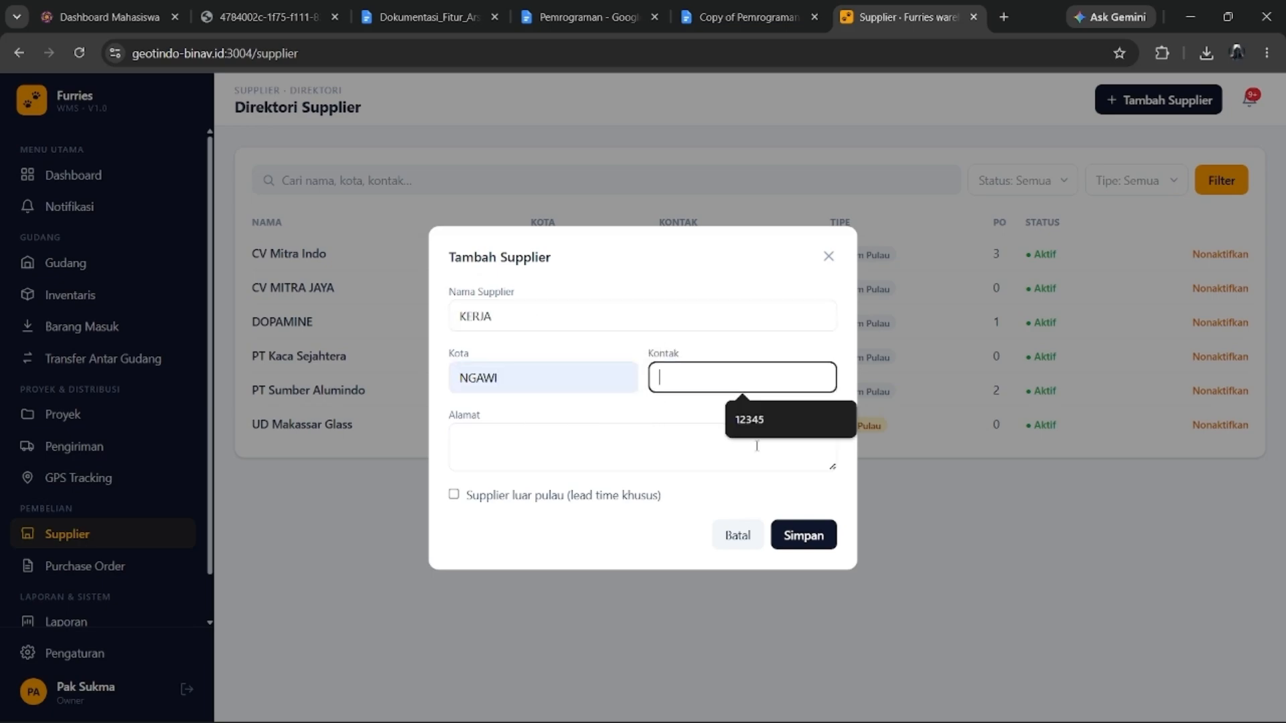
left_click(747, 422)
Set address JAWA, leave the off-island option unchecked, and save supplier KERJA.
left_click(710, 451)
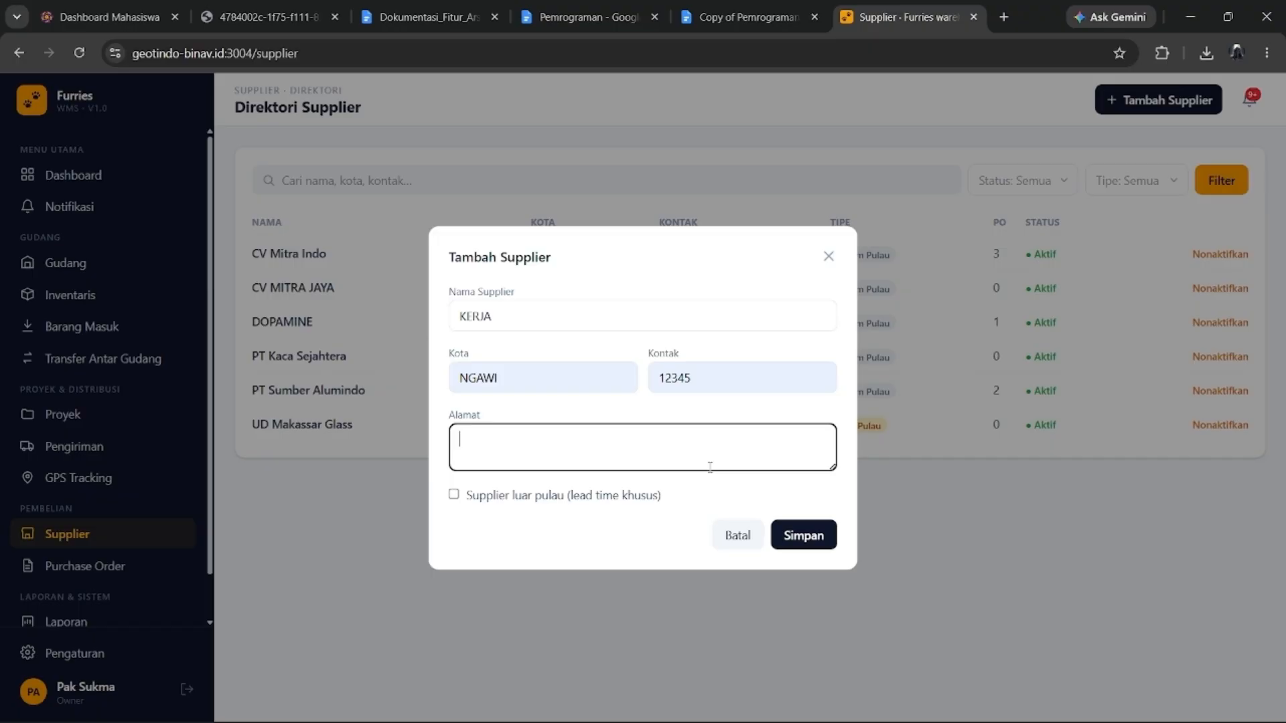
type("JAWA")
left_click(558, 494)
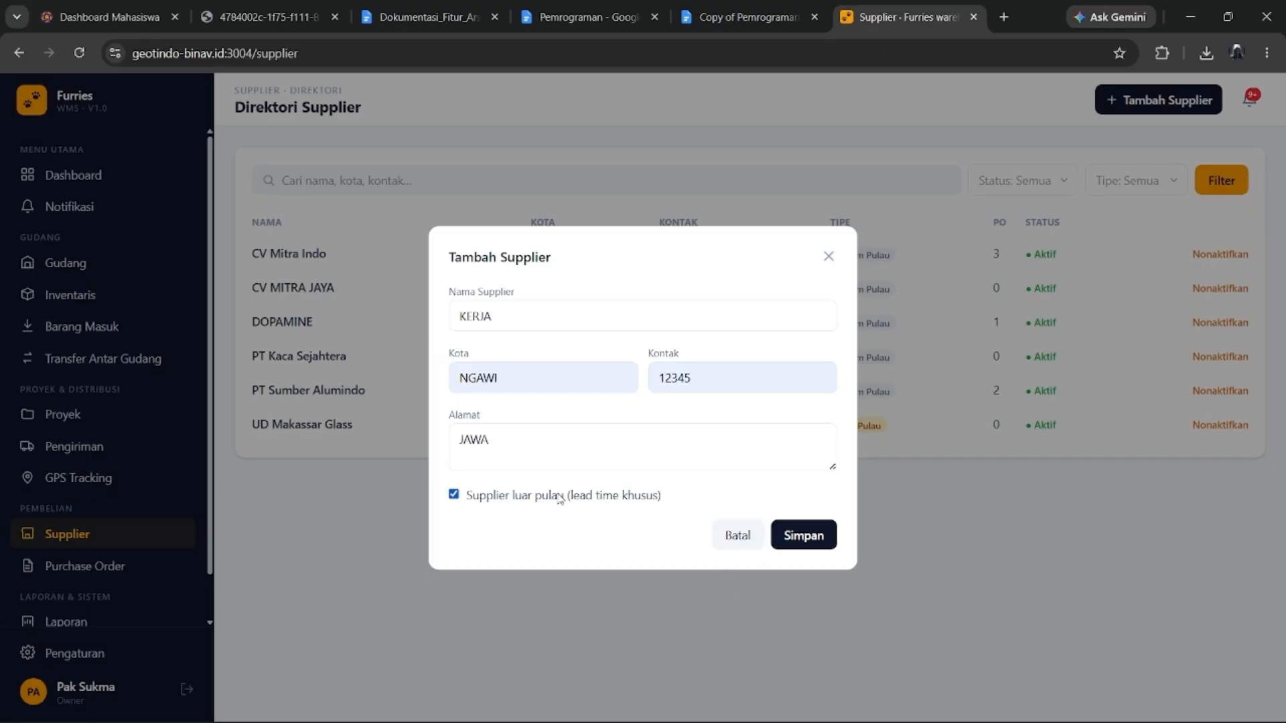
left_click(557, 501)
left_click(556, 504)
left_click(608, 506)
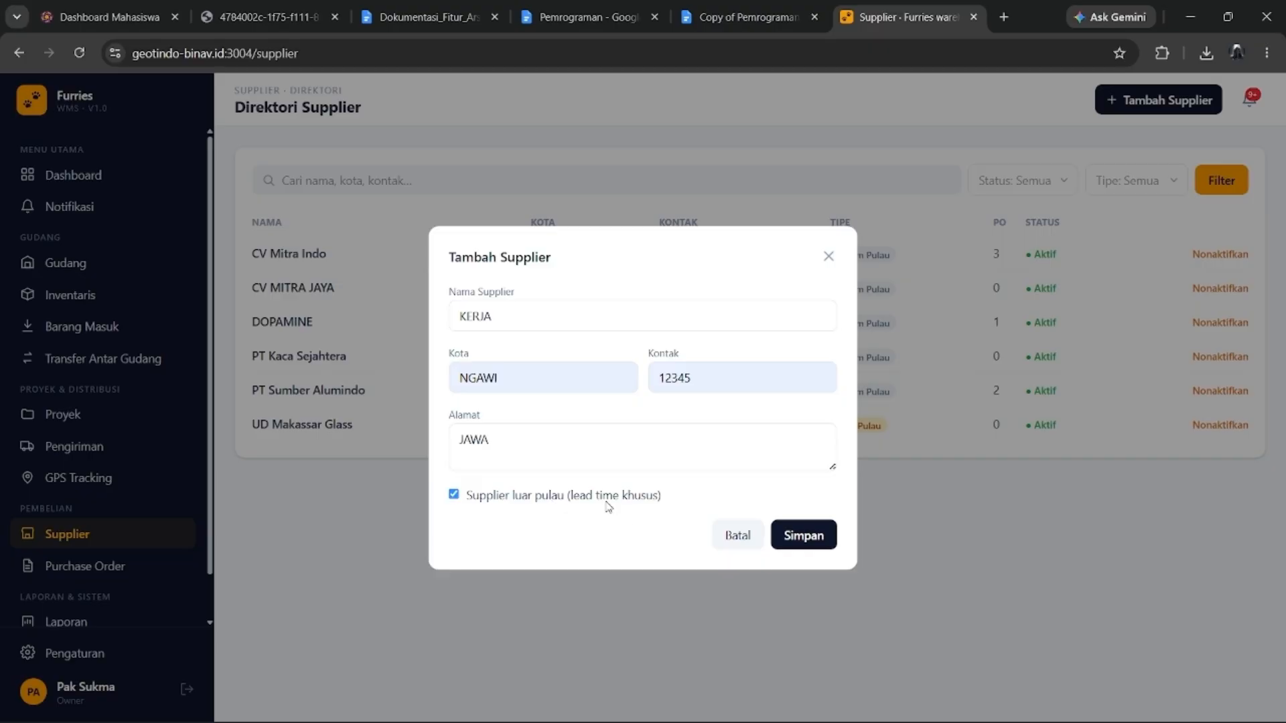
left_click(824, 535)
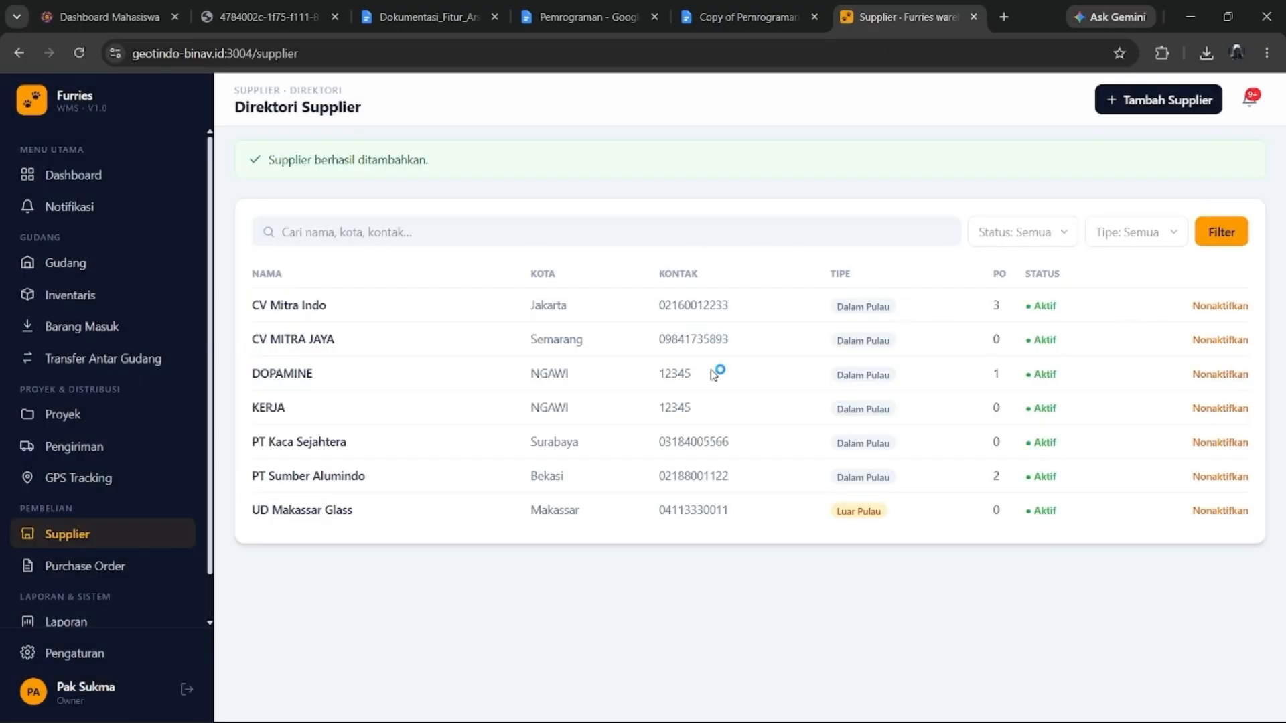
Toggle the KERJA supplier's active status, then view the Purchase Order list.
left_click_drag(240, 377, 952, 399)
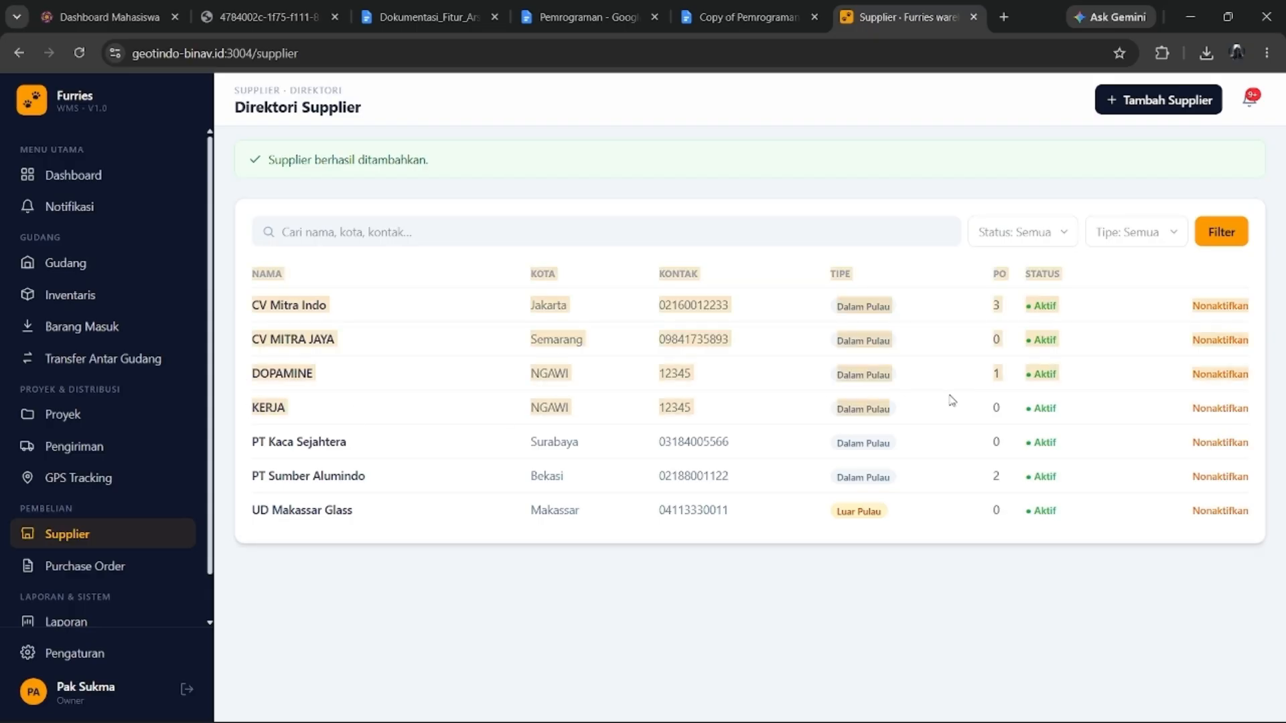
left_click(329, 413)
left_click_drag(245, 405, 952, 418)
left_click(823, 410)
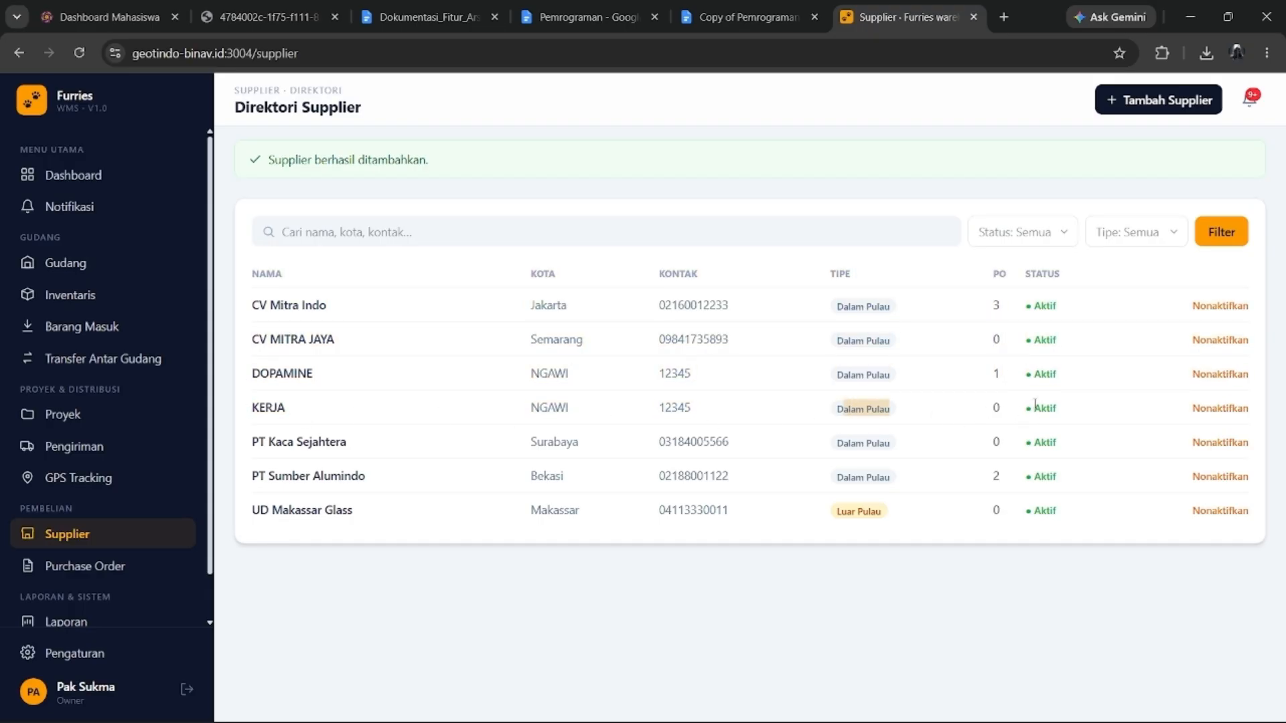
left_click(1224, 410)
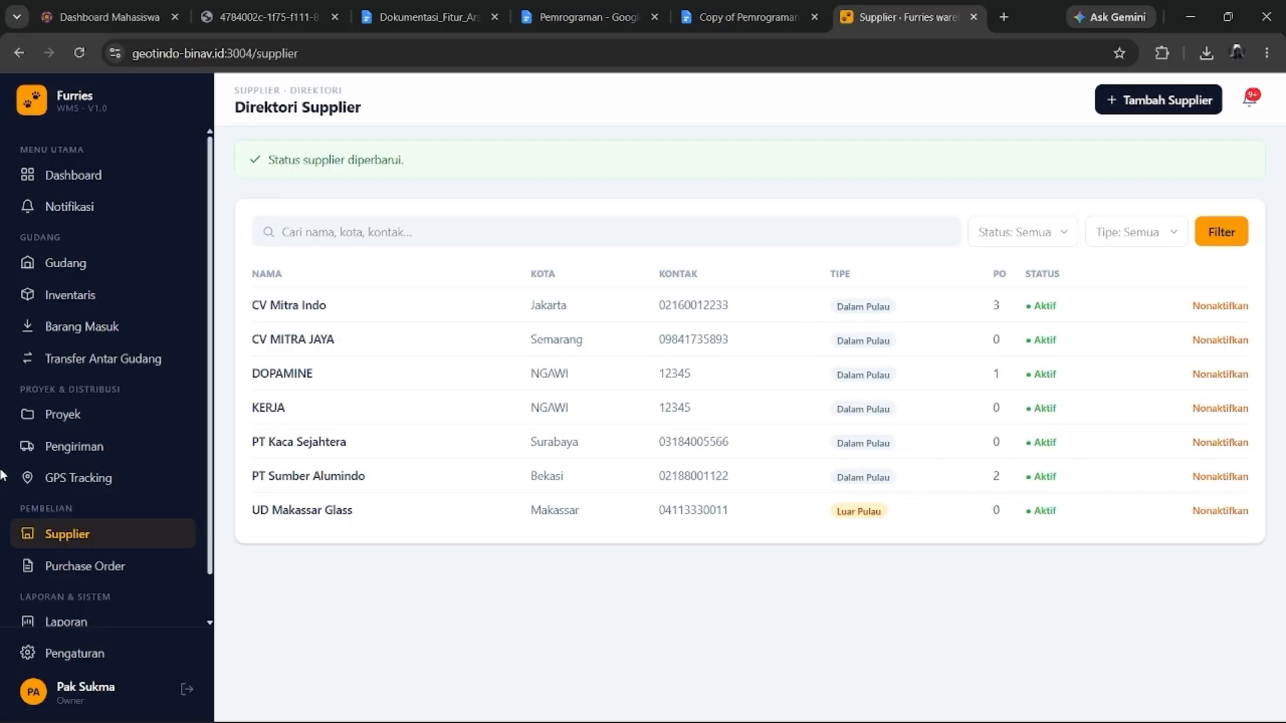
left_click(64, 565)
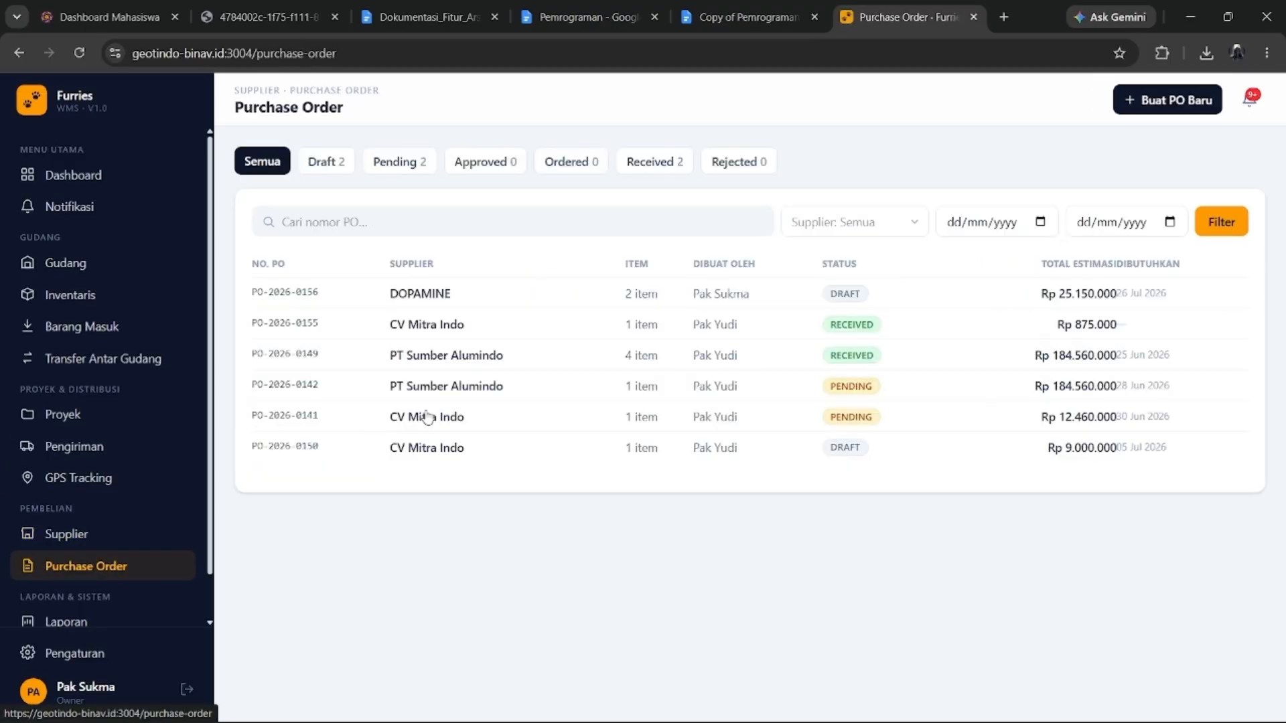
Start a new purchase order from supplier KERJA into GUDANG H, needed 26 July 2026.
left_click(1152, 102)
left_click(413, 229)
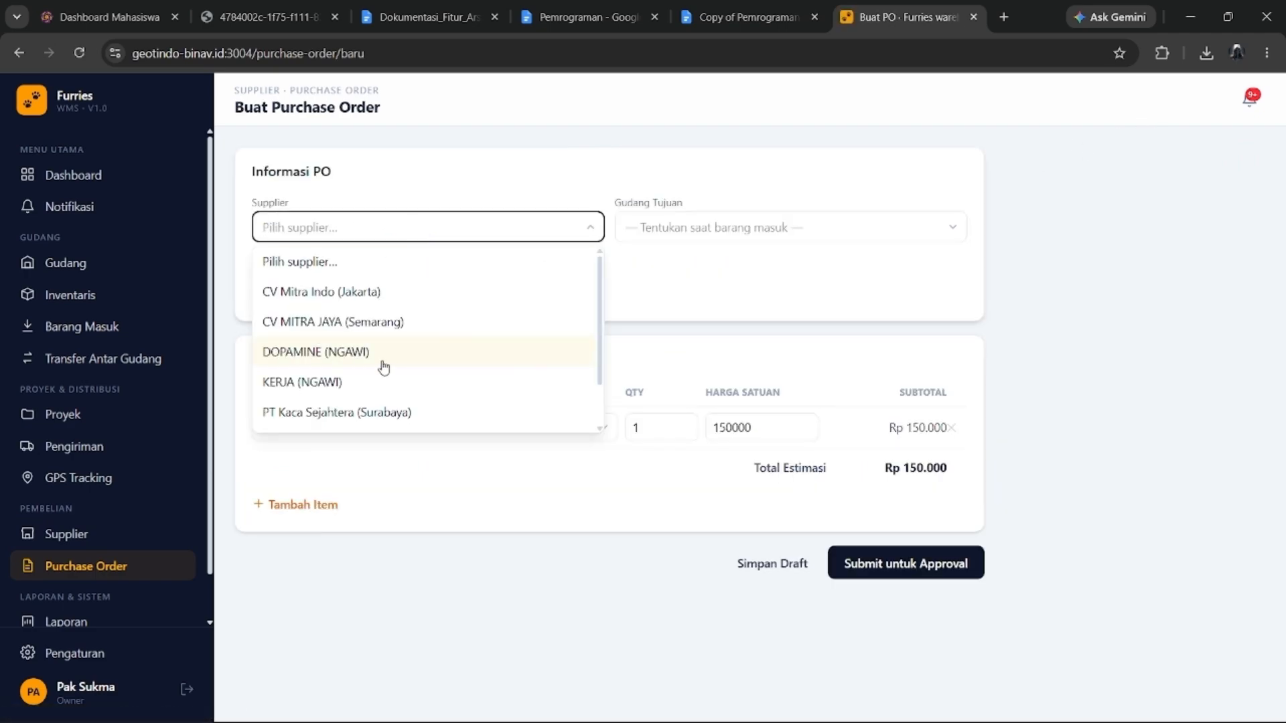
scroll(382, 364, "down", 1)
left_click(375, 330)
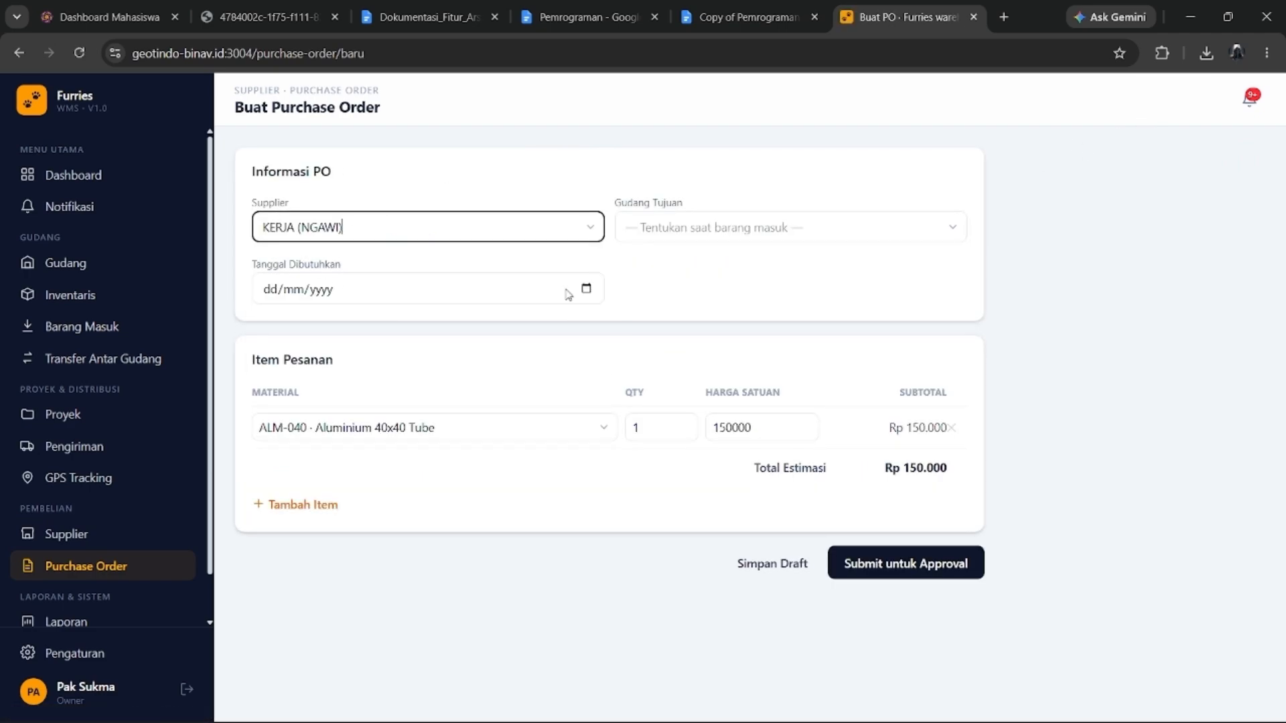
left_click(784, 228)
scroll(706, 415, "down", 2)
left_click(705, 424)
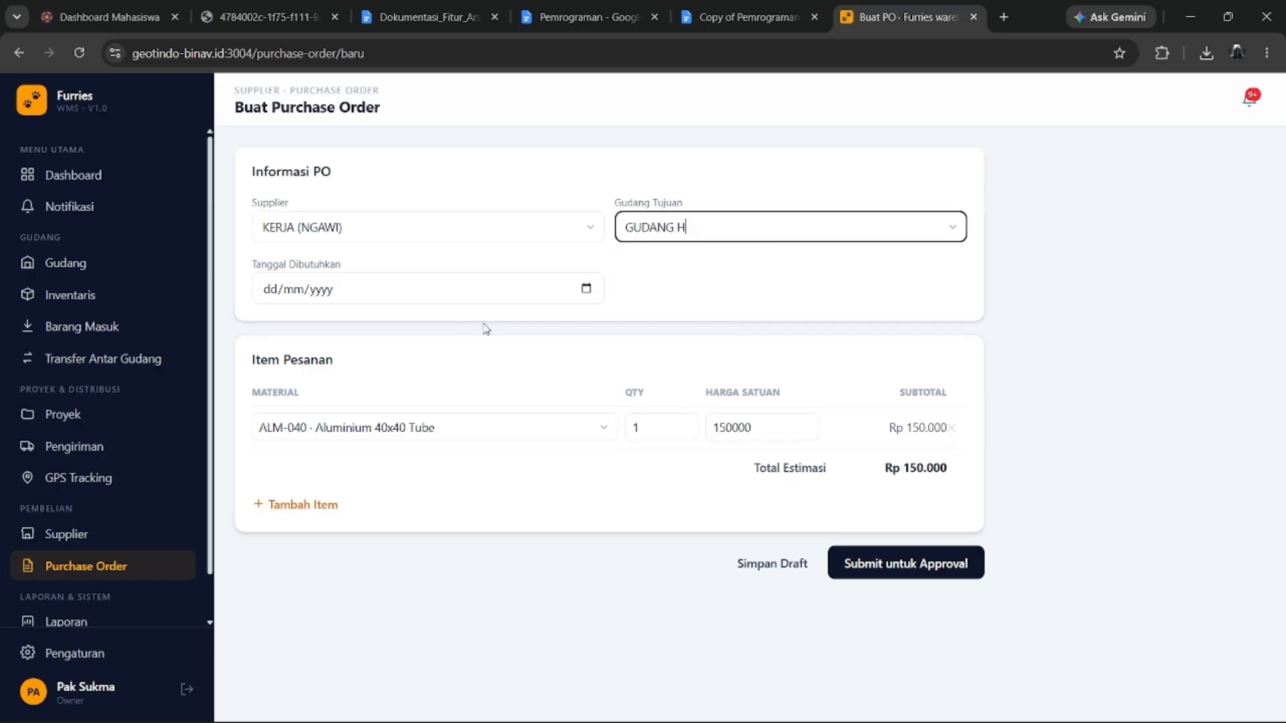
left_click(495, 298)
left_click(585, 289)
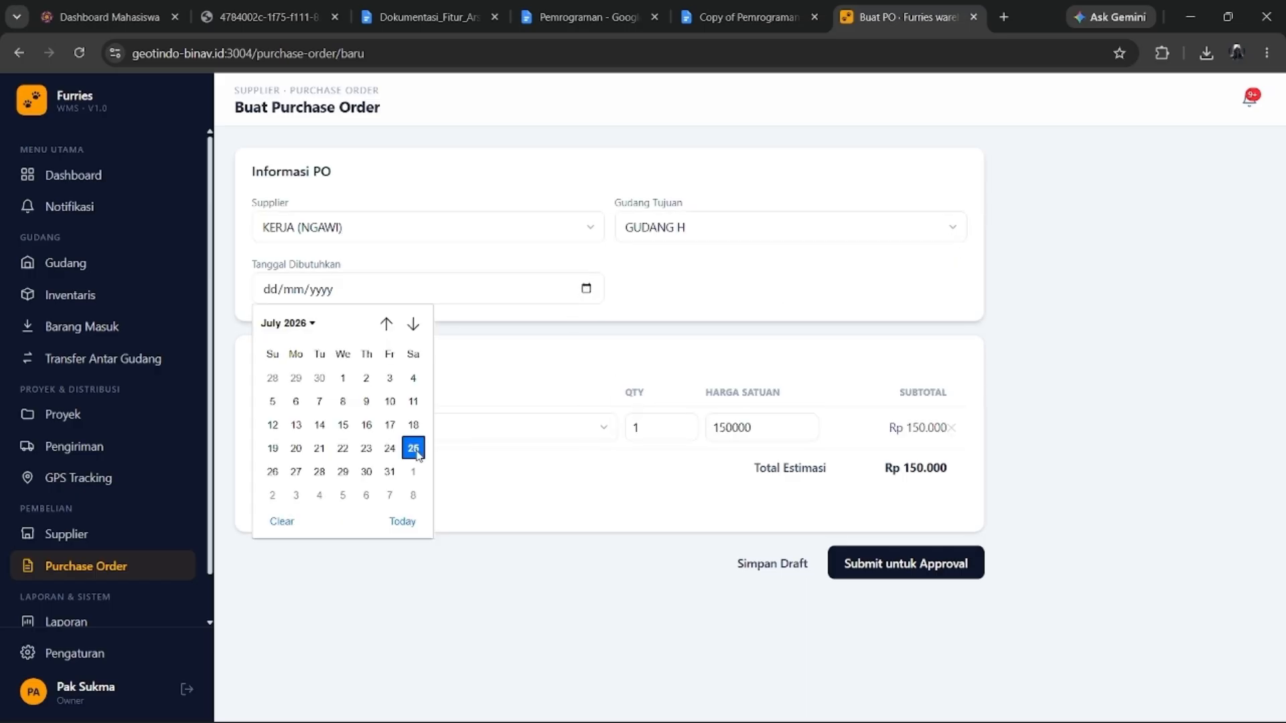
left_click(272, 471)
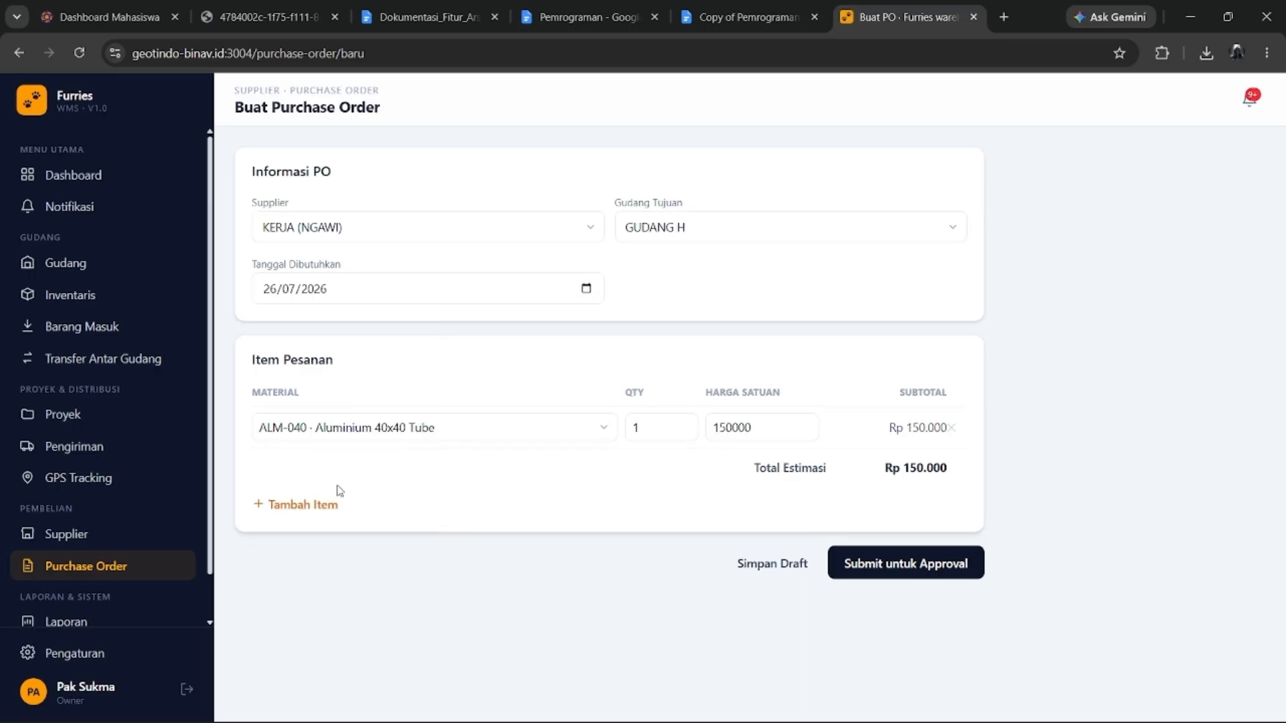
Add ALM-100 Dopamine as the ordered material with quantity 100.
left_click(602, 428)
scroll(522, 508, "down", 3)
scroll(526, 496, "up", 3)
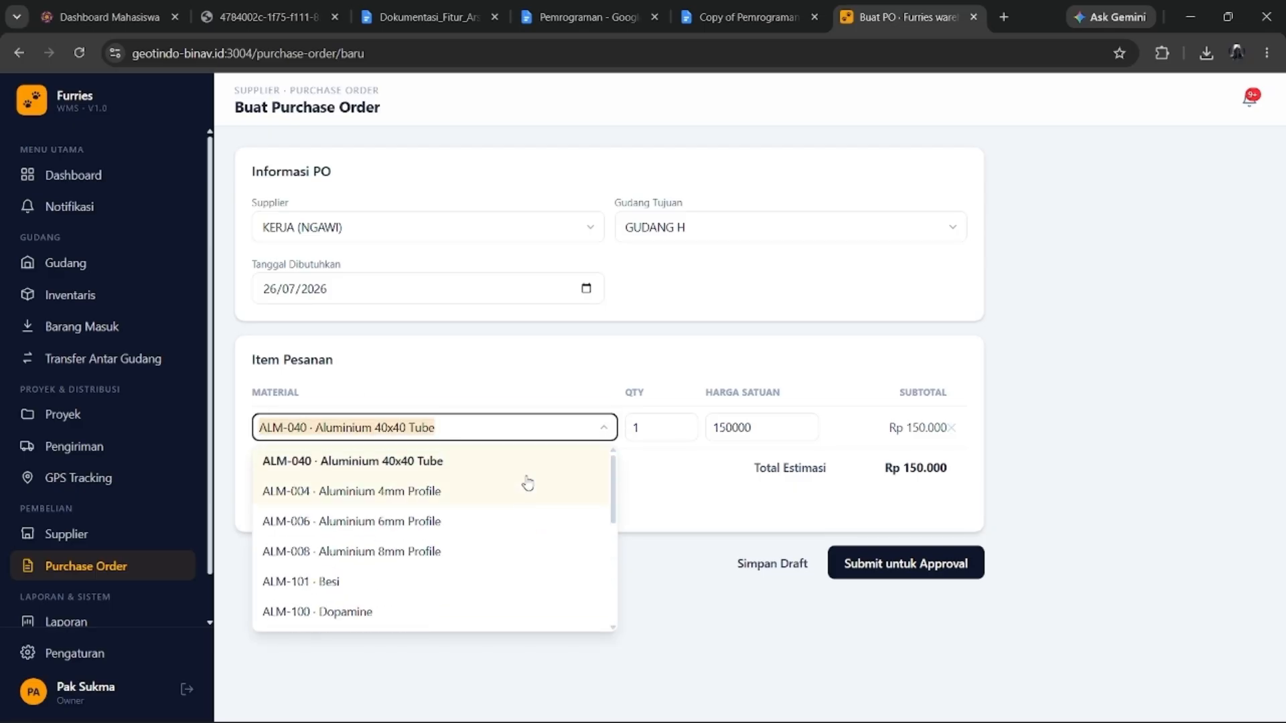
left_click(544, 428)
left_click(560, 360)
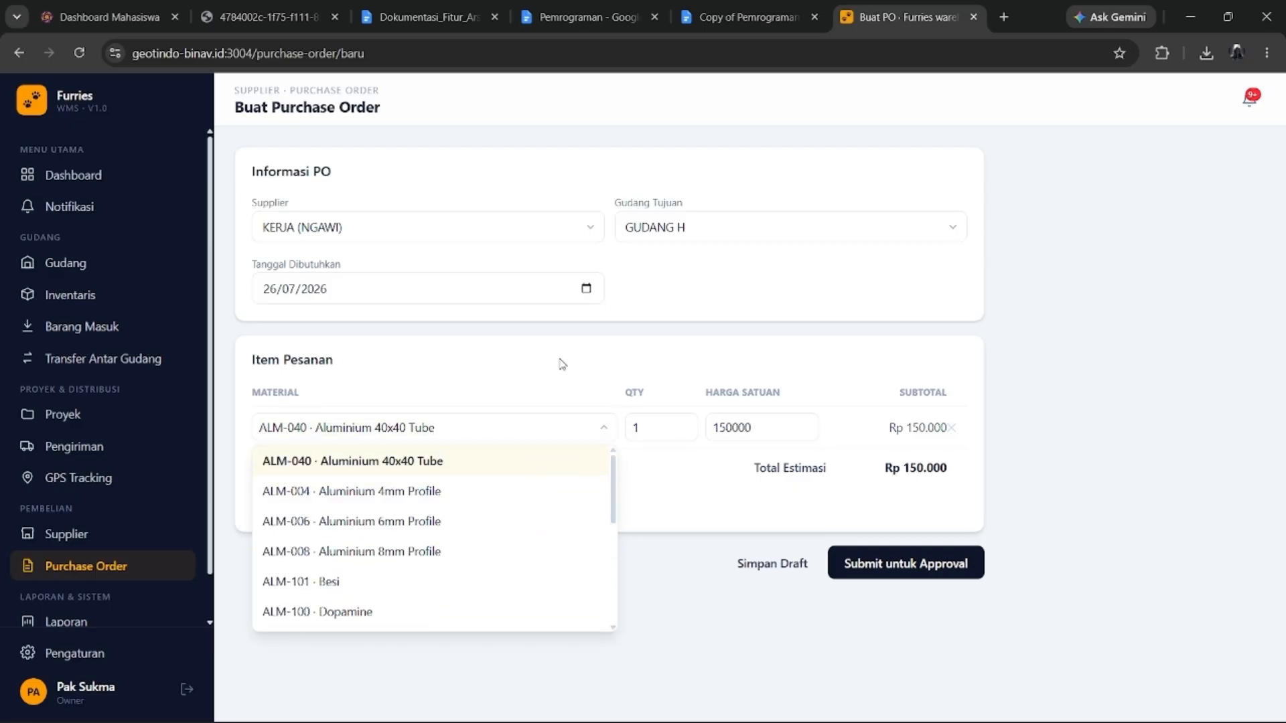
left_click(388, 434)
scroll(453, 520, "down", 3)
scroll(398, 519, "up", 2)
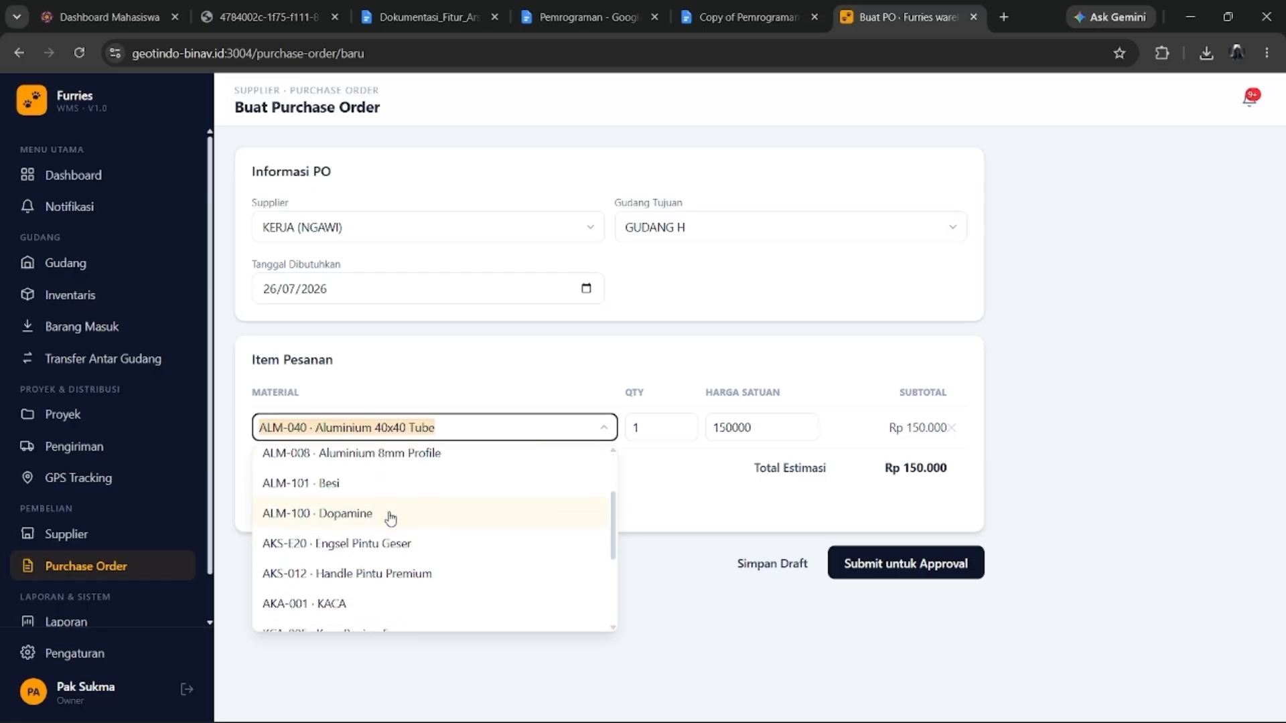
left_click(392, 517)
left_click(674, 432)
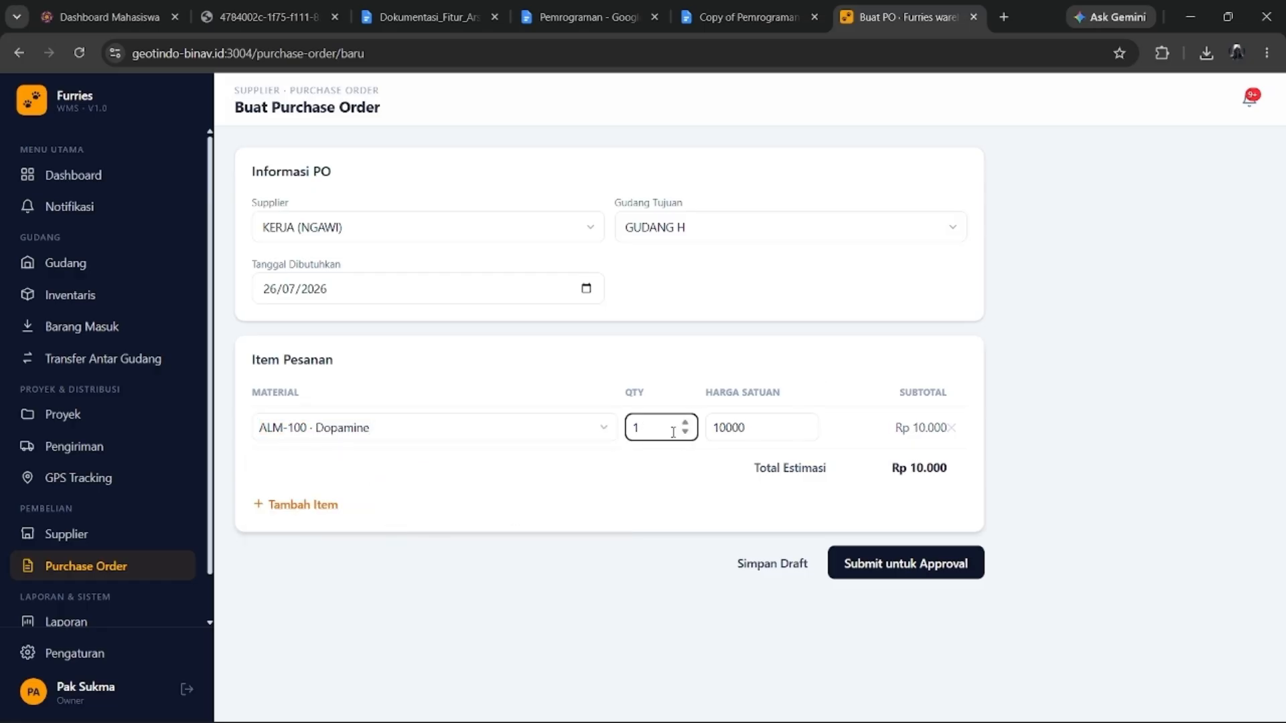
type("00")
left_click(691, 485)
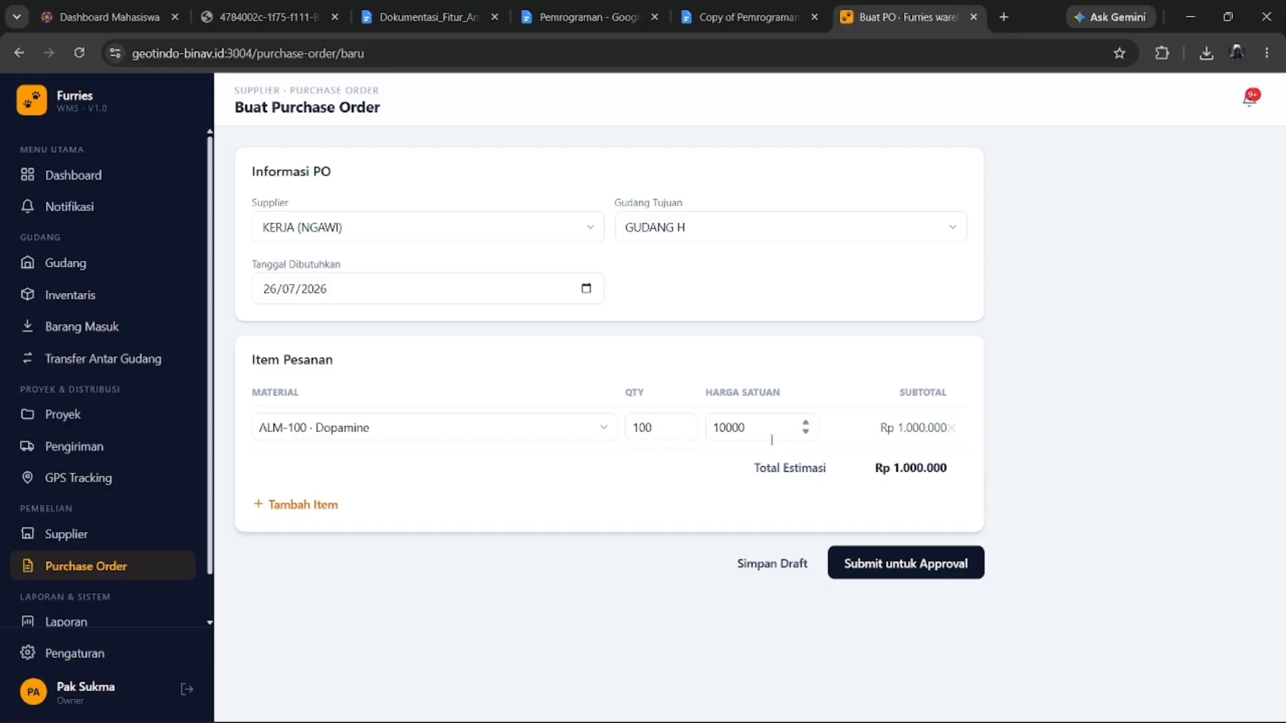
Keep the unit price at 10000 and submit the order for approval.
left_click_drag(728, 429, 755, 431)
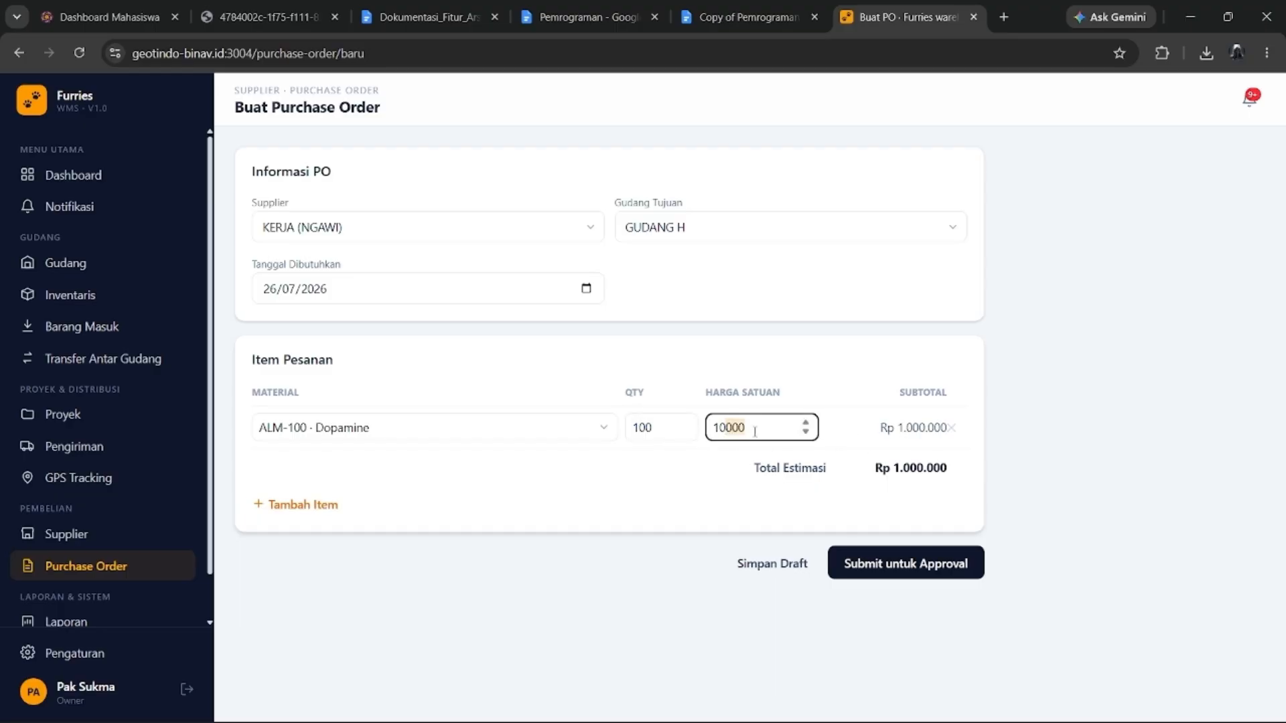
left_click(728, 427)
left_click_drag(756, 427, 728, 428)
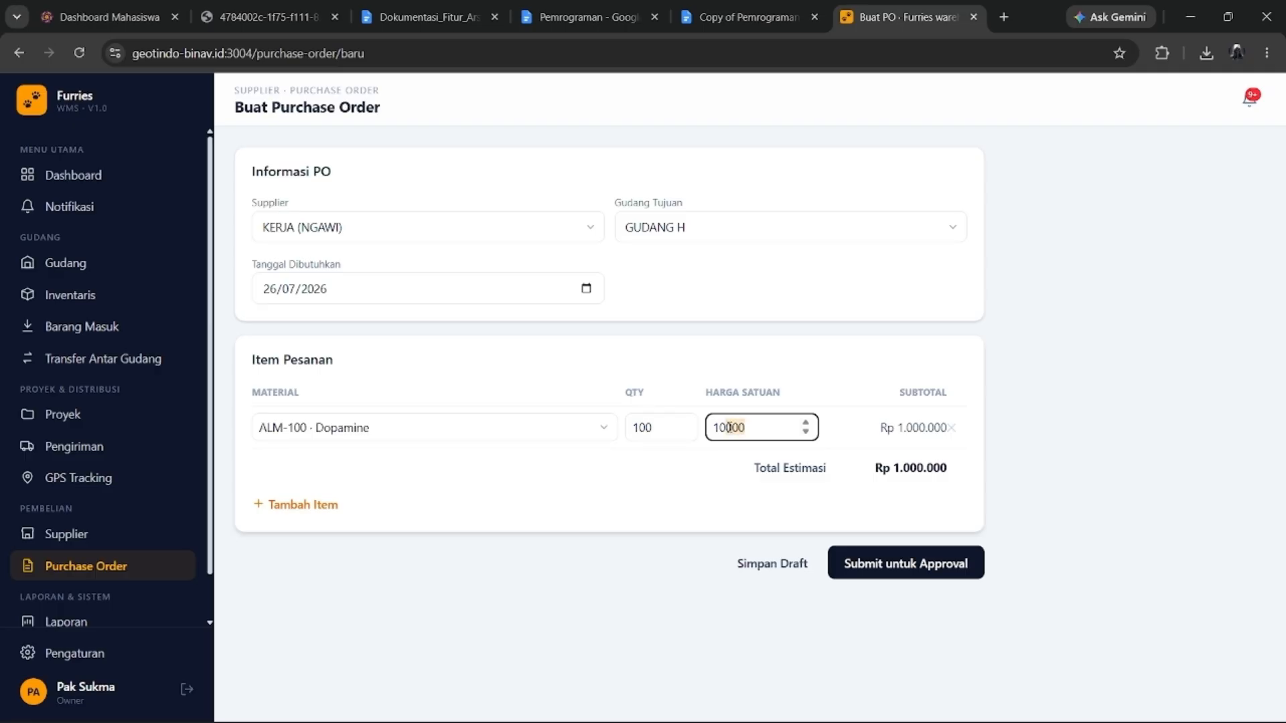
left_click(715, 474)
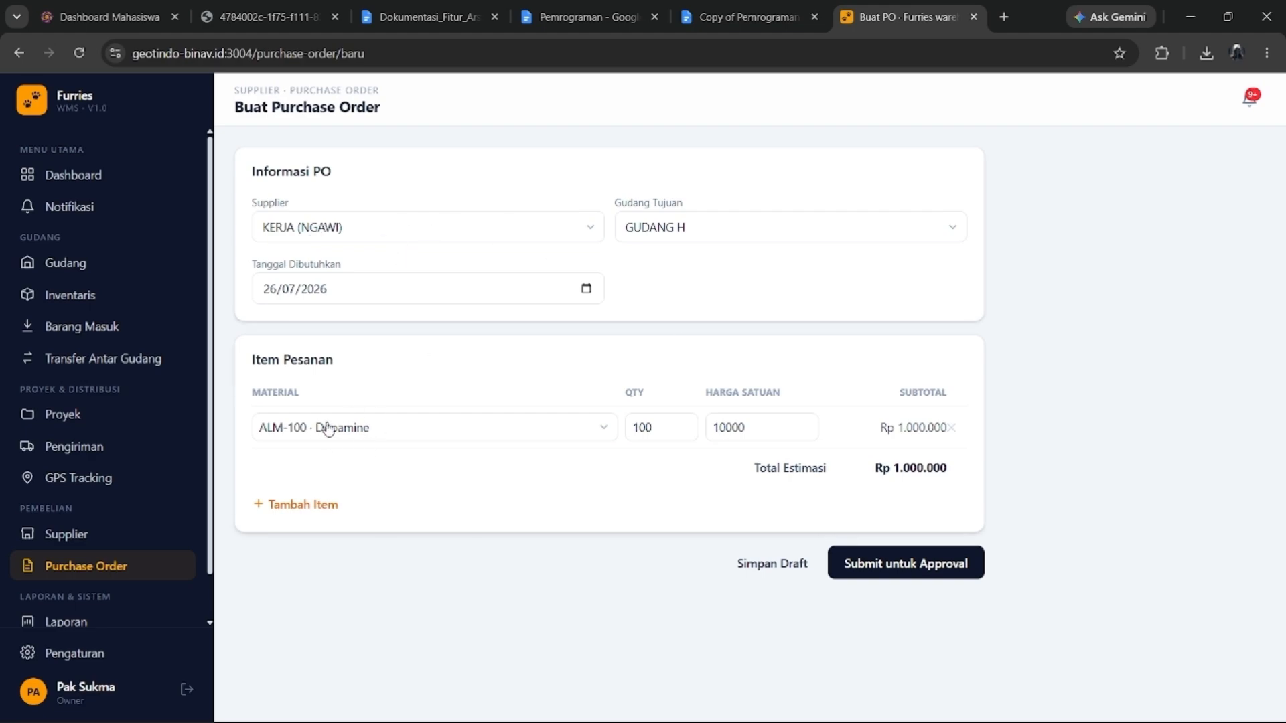
left_click_drag(744, 431, 724, 432)
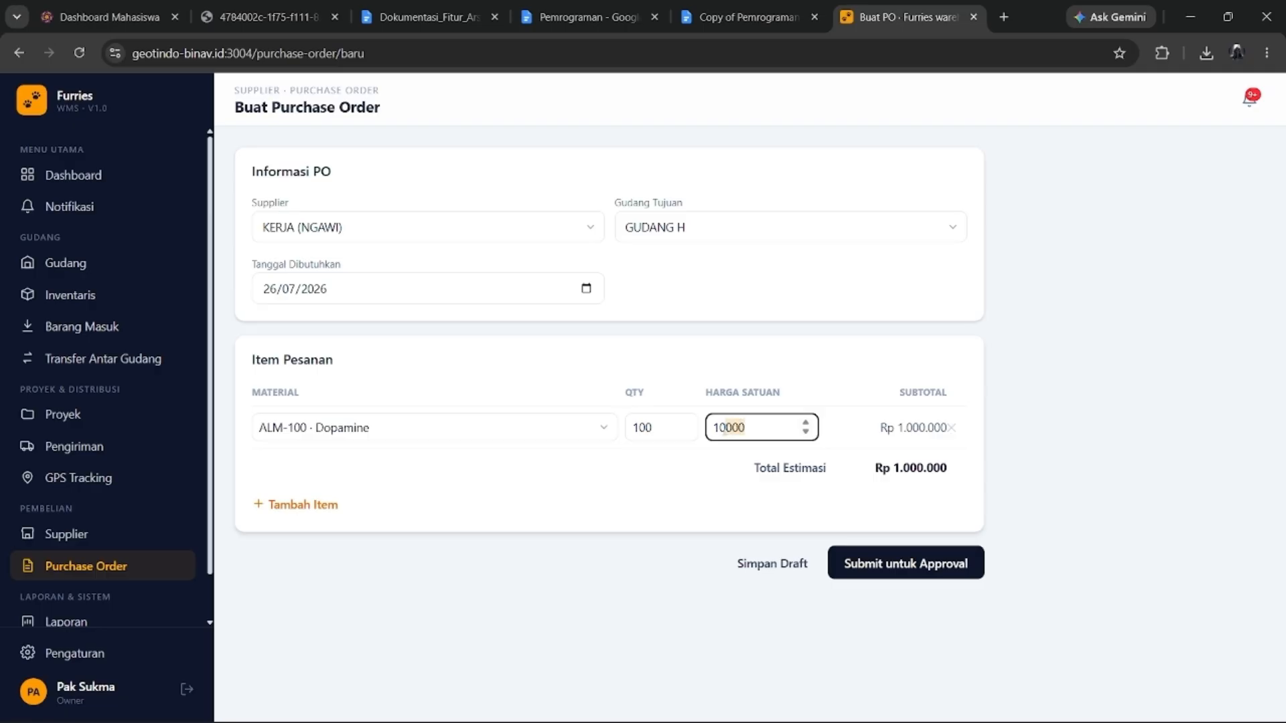
left_click(677, 498)
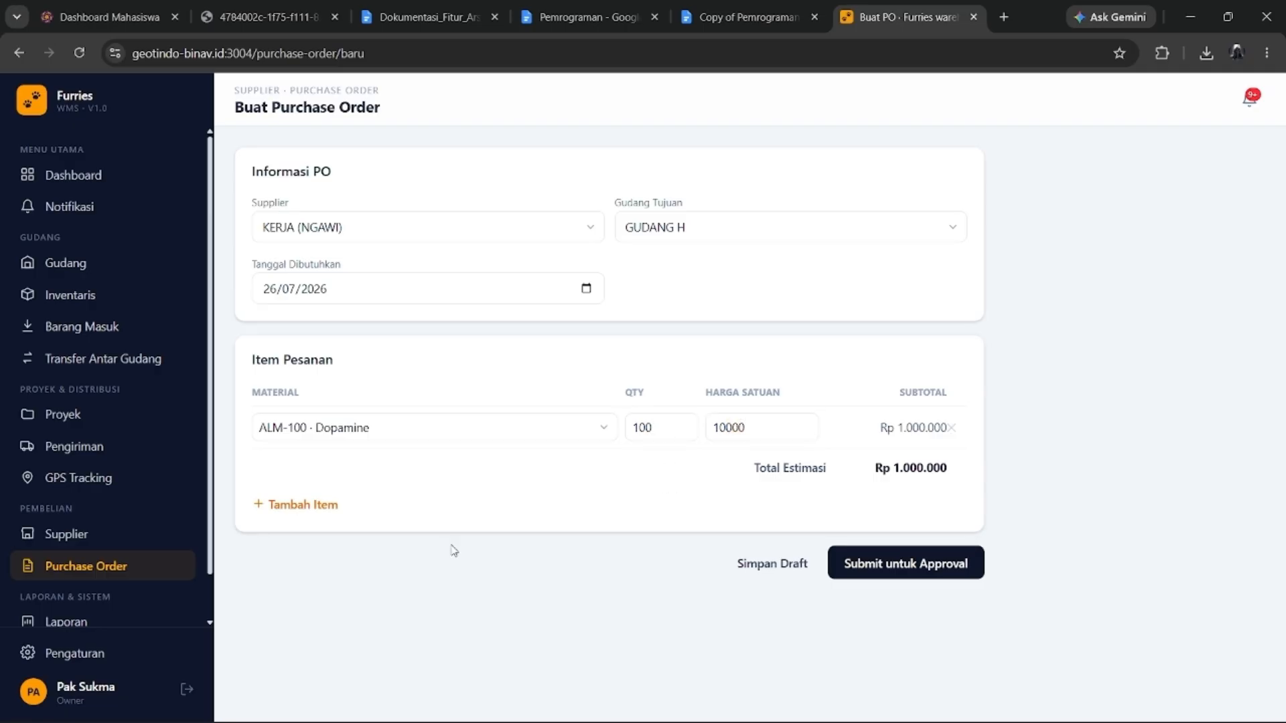
left_click(973, 564)
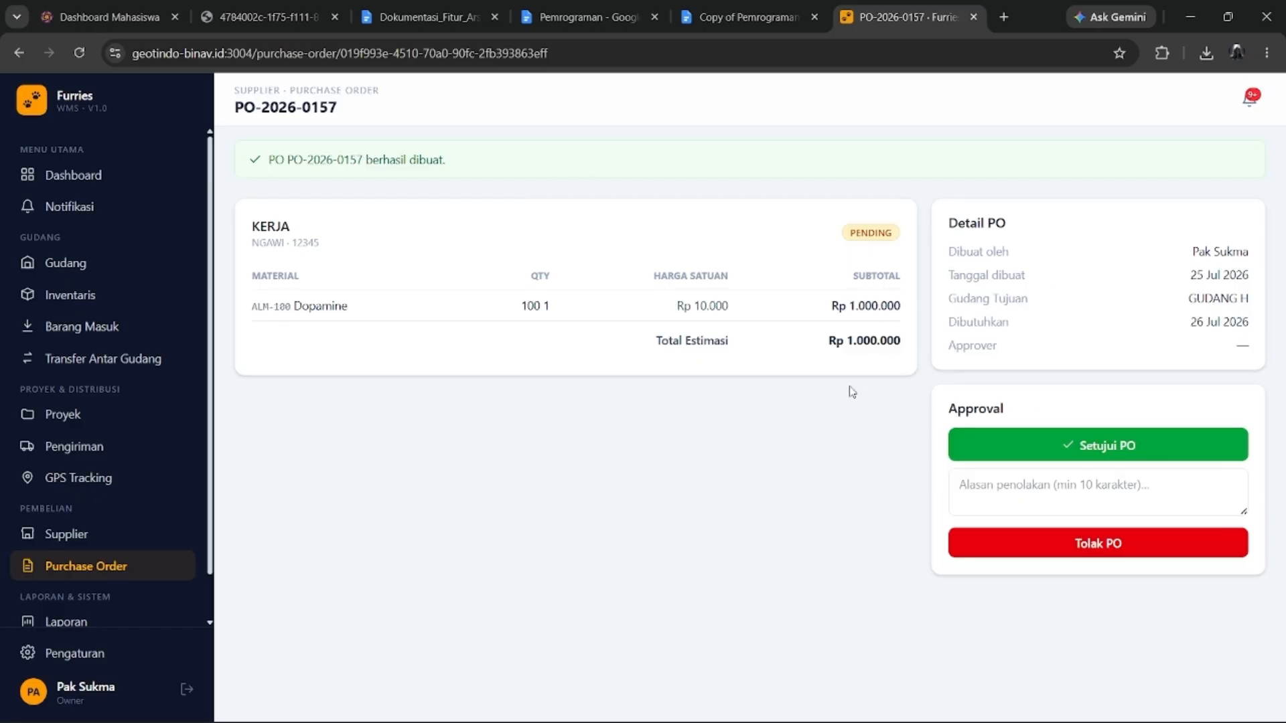
Approve PO-2026-0157, check its Dokumen PO PDF, then go to the Supplier list.
left_click(1042, 482)
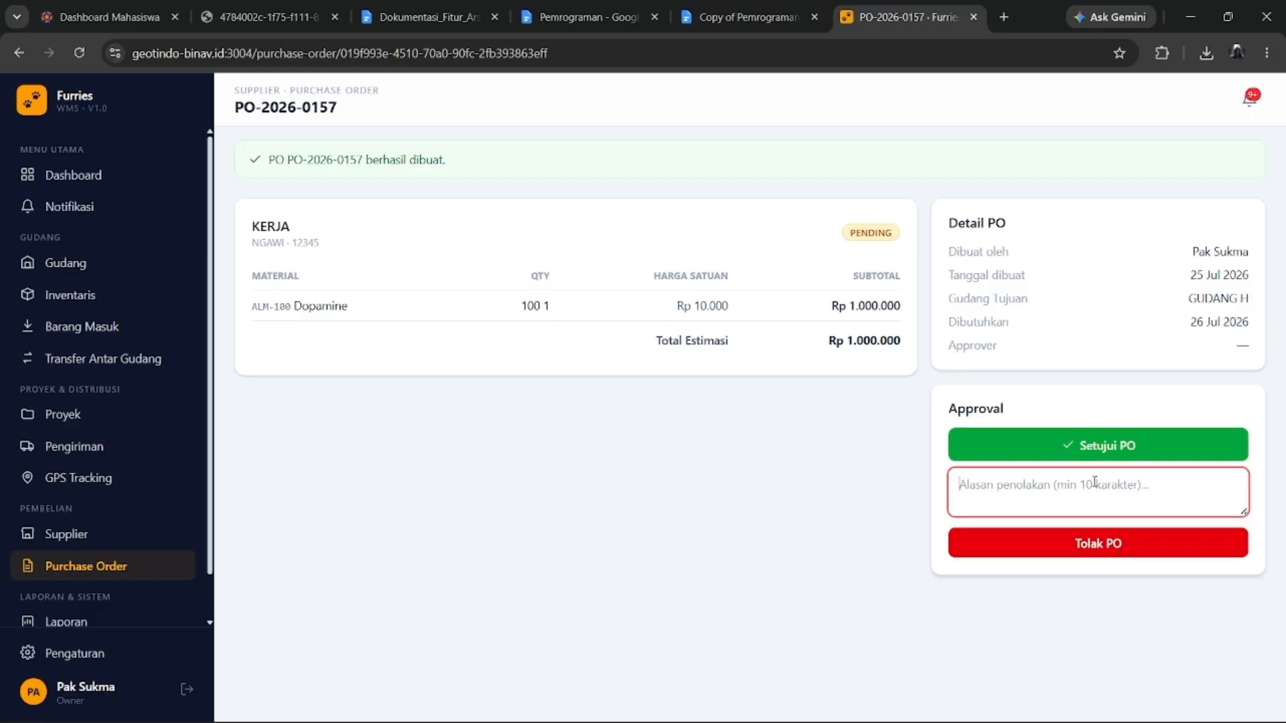
left_click(1063, 446)
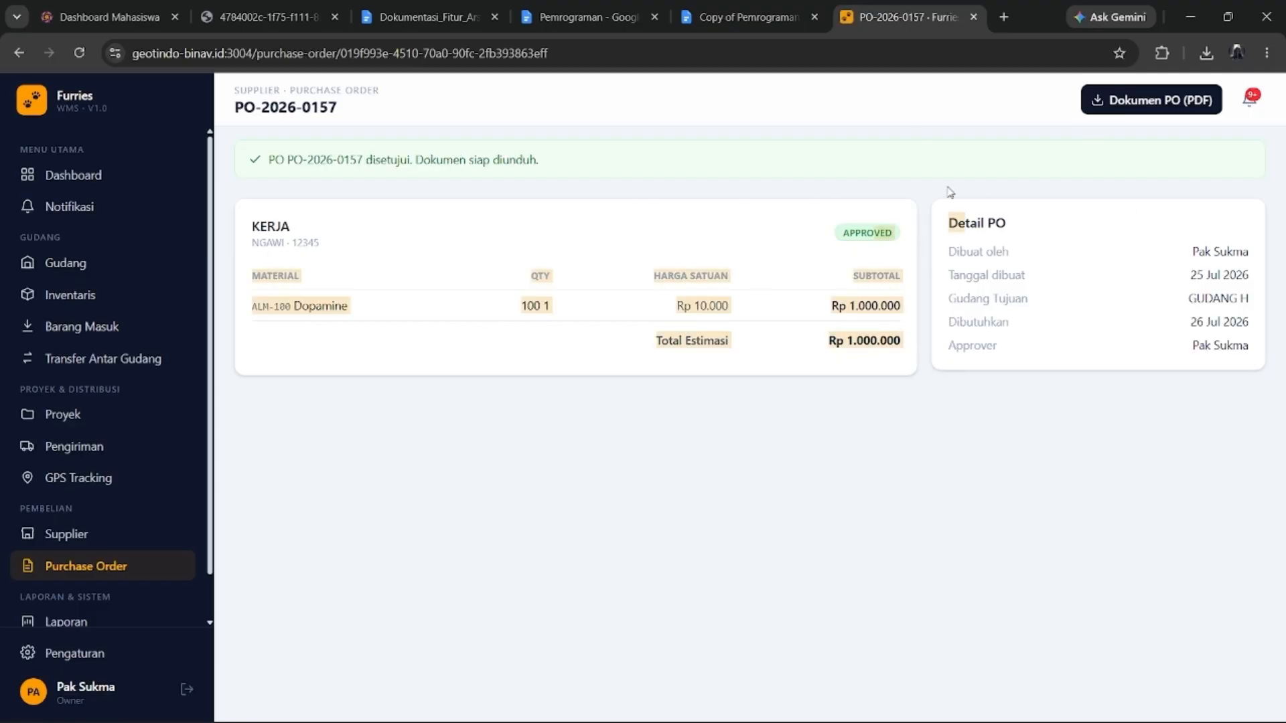
left_click(1099, 101)
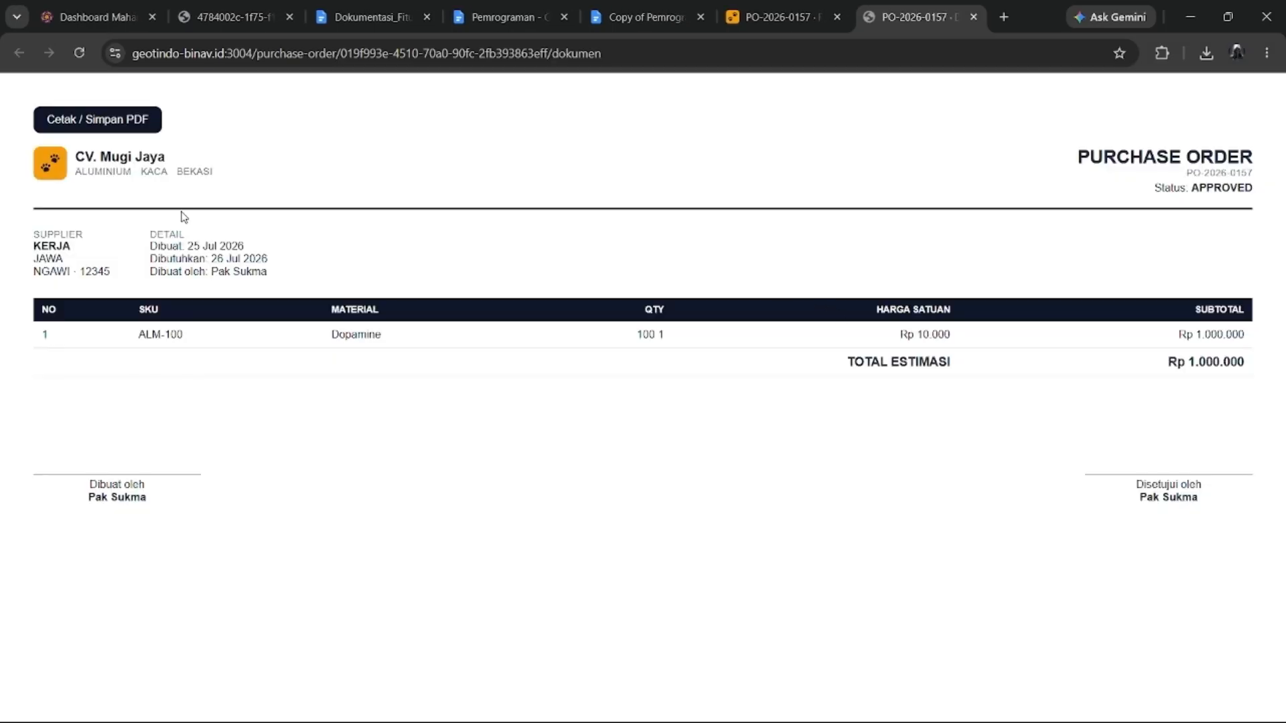
left_click(975, 18)
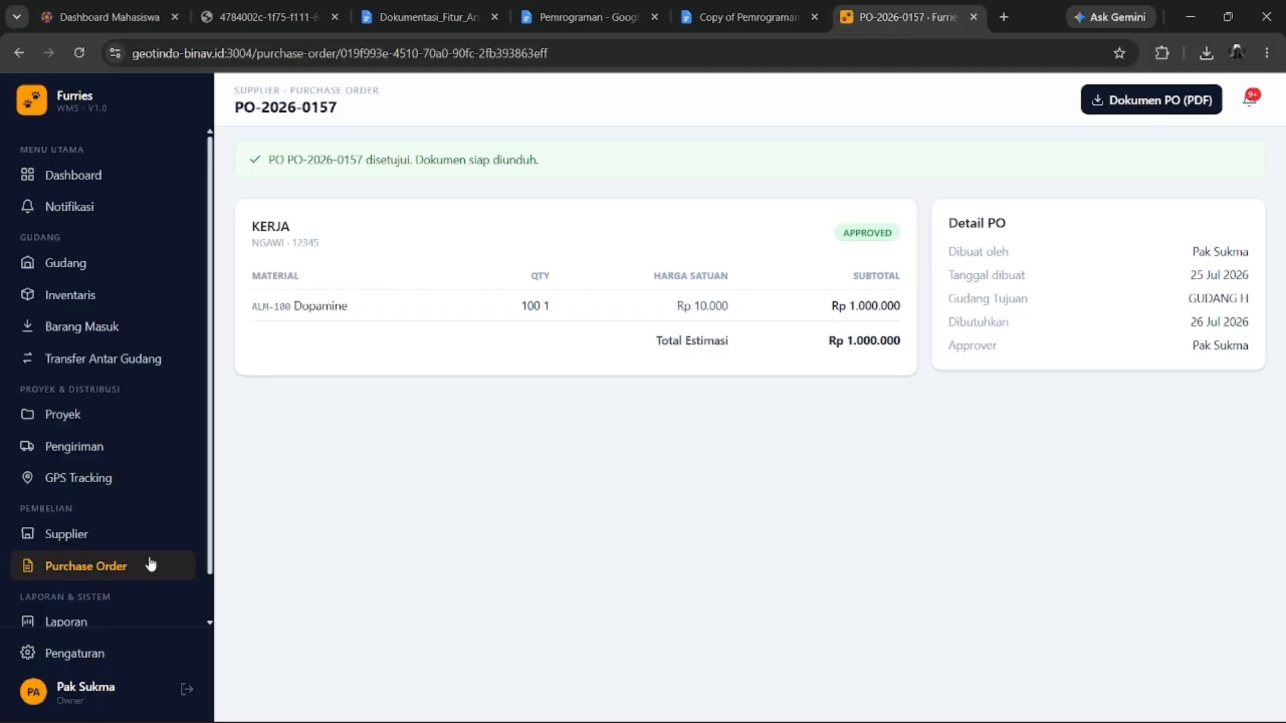
scroll(121, 587, "down", 1)
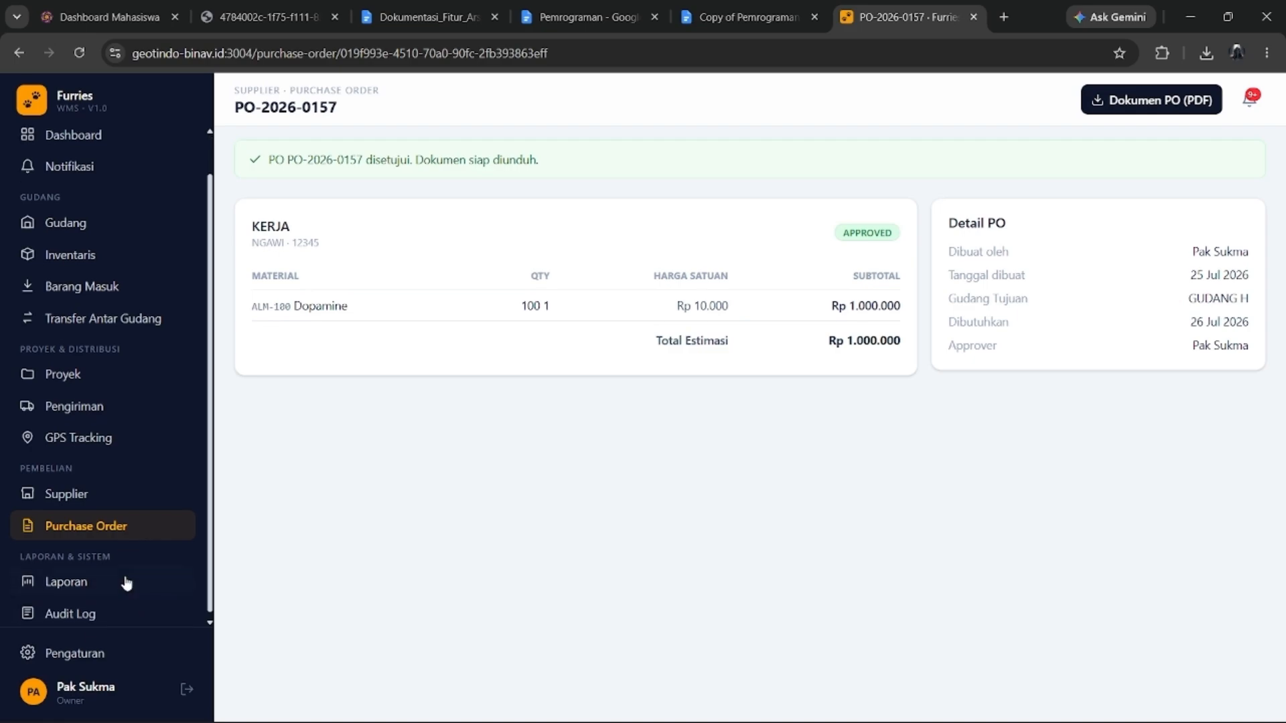
left_click(112, 488)
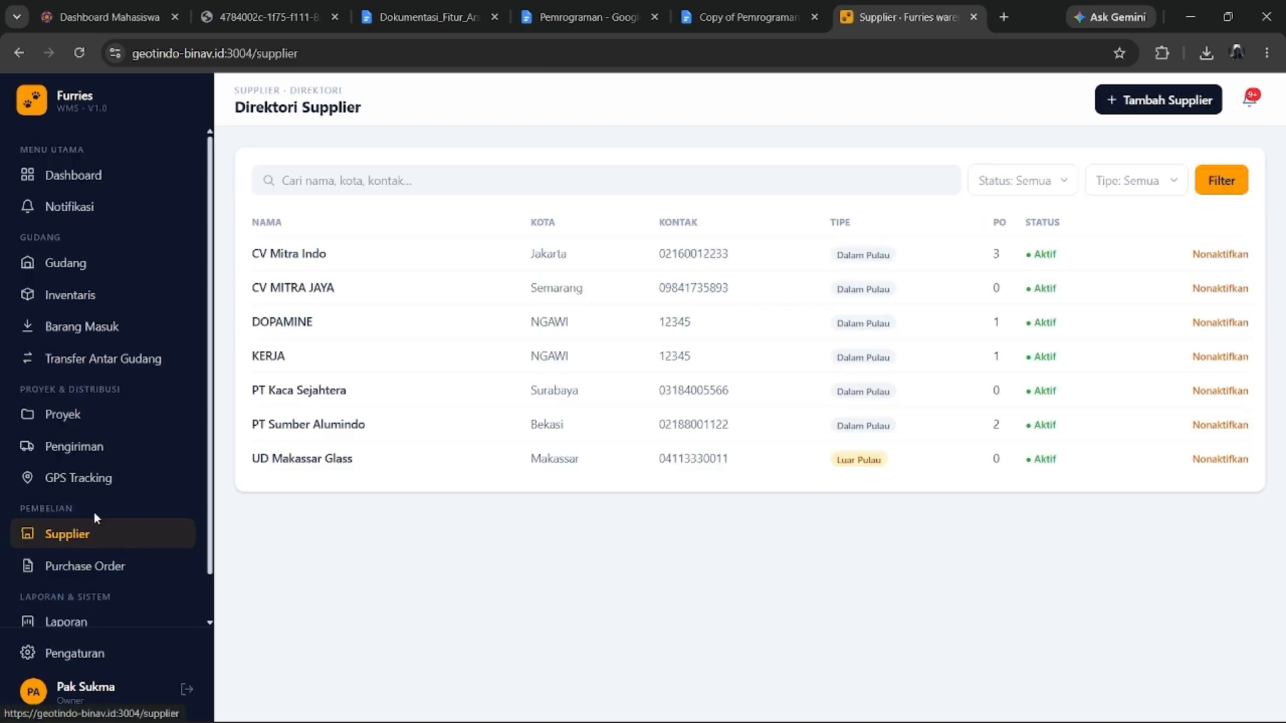
Browse the deliveries page and the Stok per Gudang report.
left_click(125, 453)
left_click(67, 573)
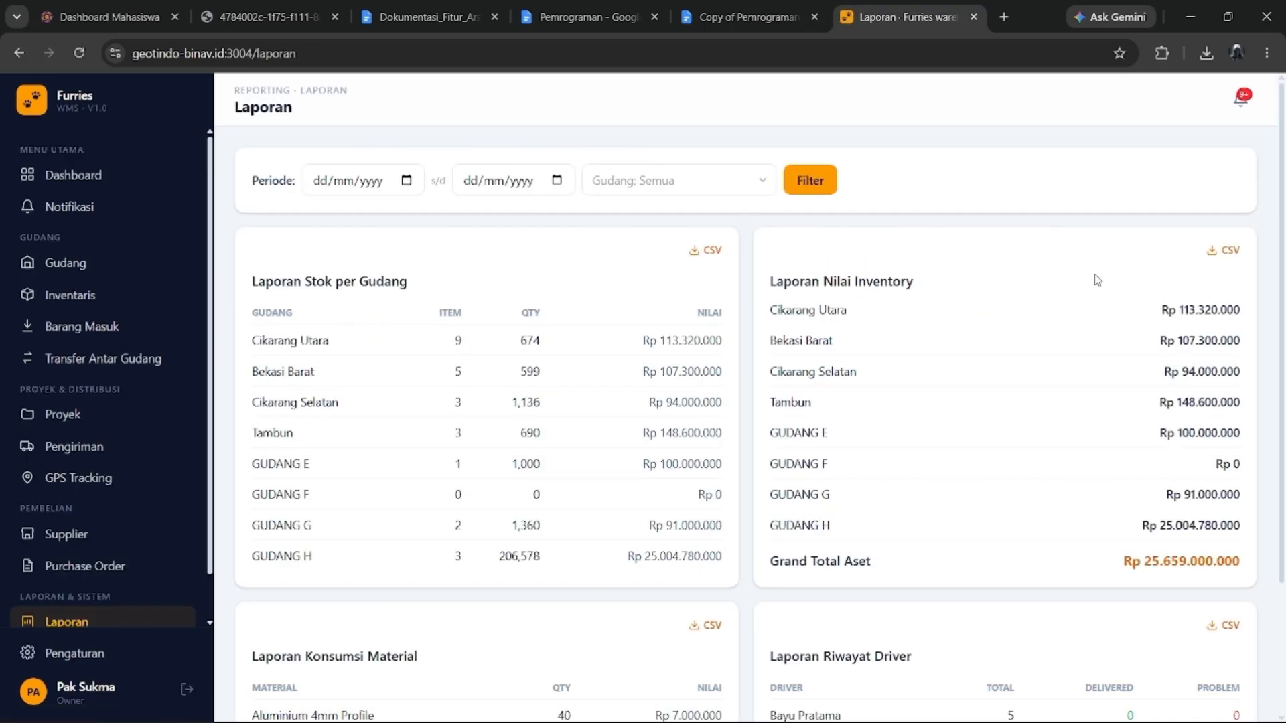
scroll(480, 355, "down", 2)
scroll(481, 355, "up", 2)
scroll(831, 315, "down", 1)
scroll(556, 263, "up", 1)
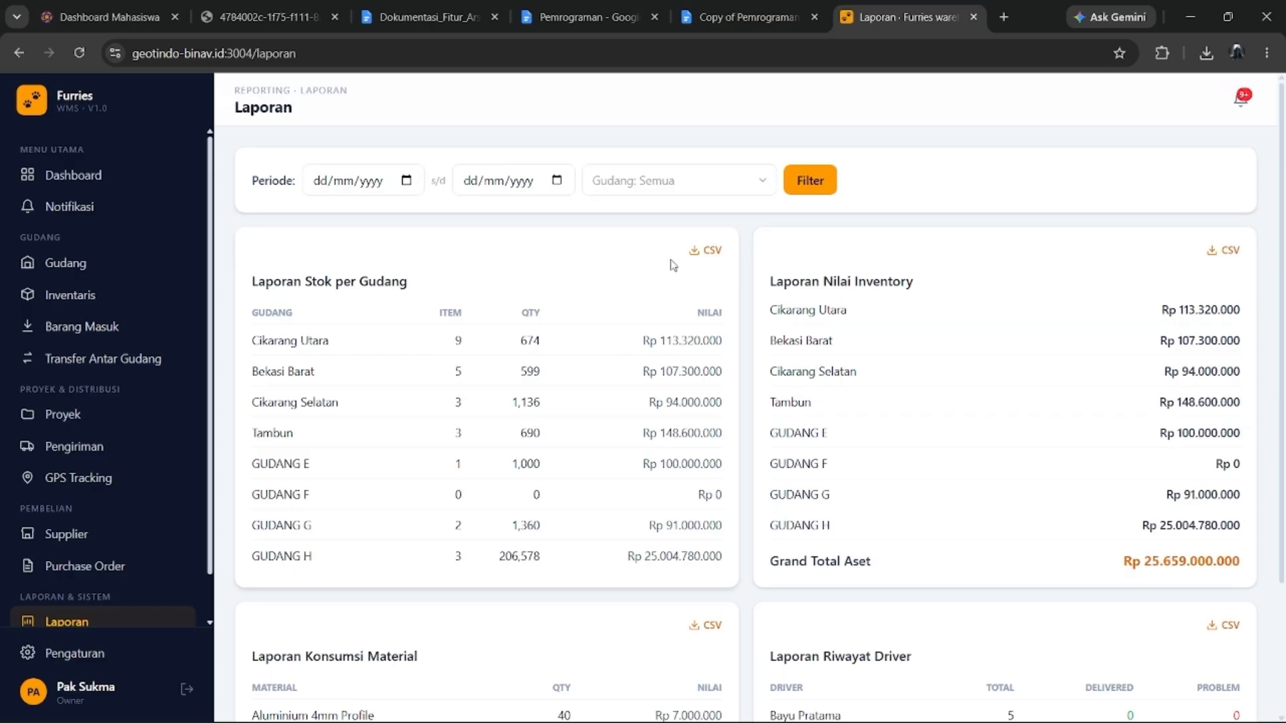
scroll(837, 295, "down", 1)
scroll(813, 308, "down", 1)
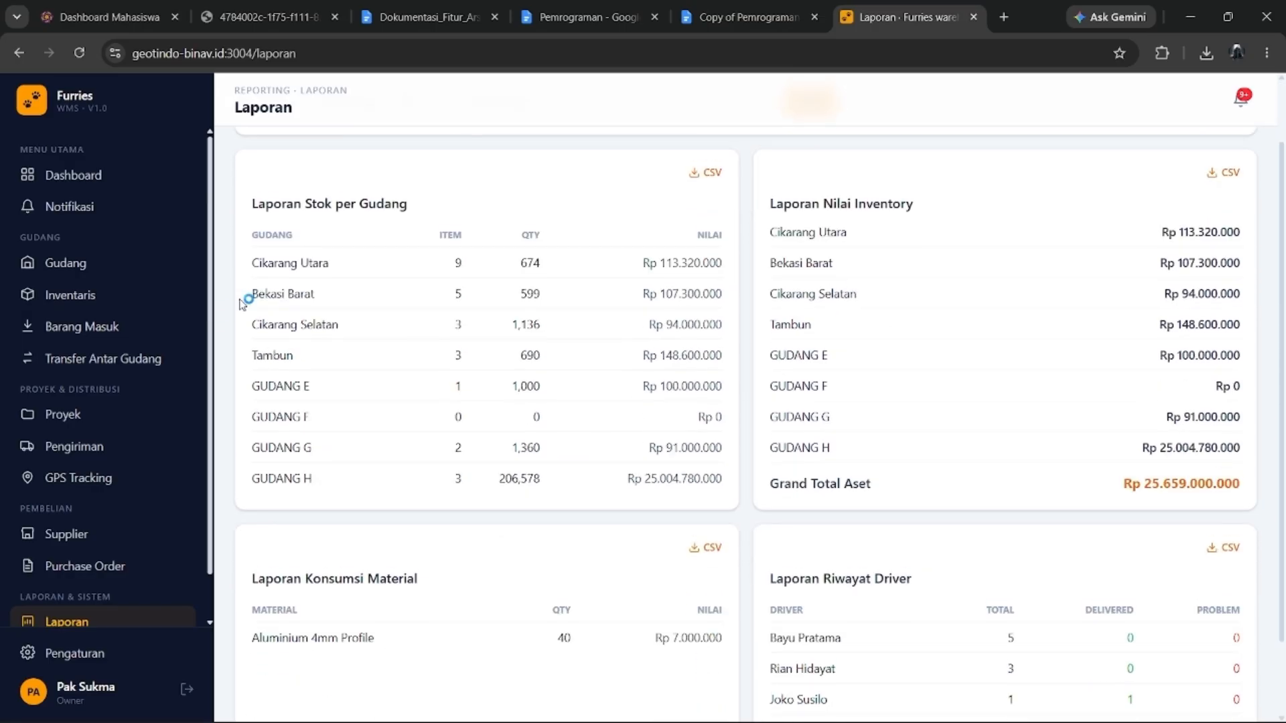
left_click_drag(247, 196, 491, 215)
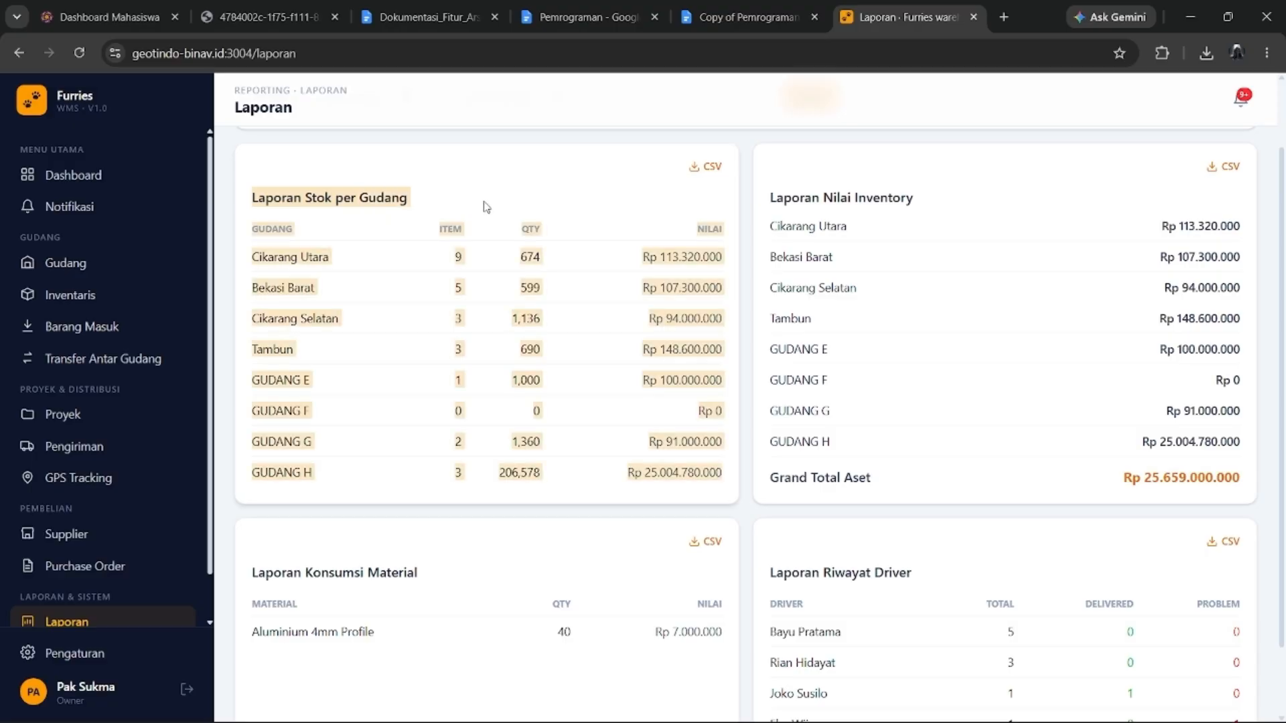
left_click(406, 205)
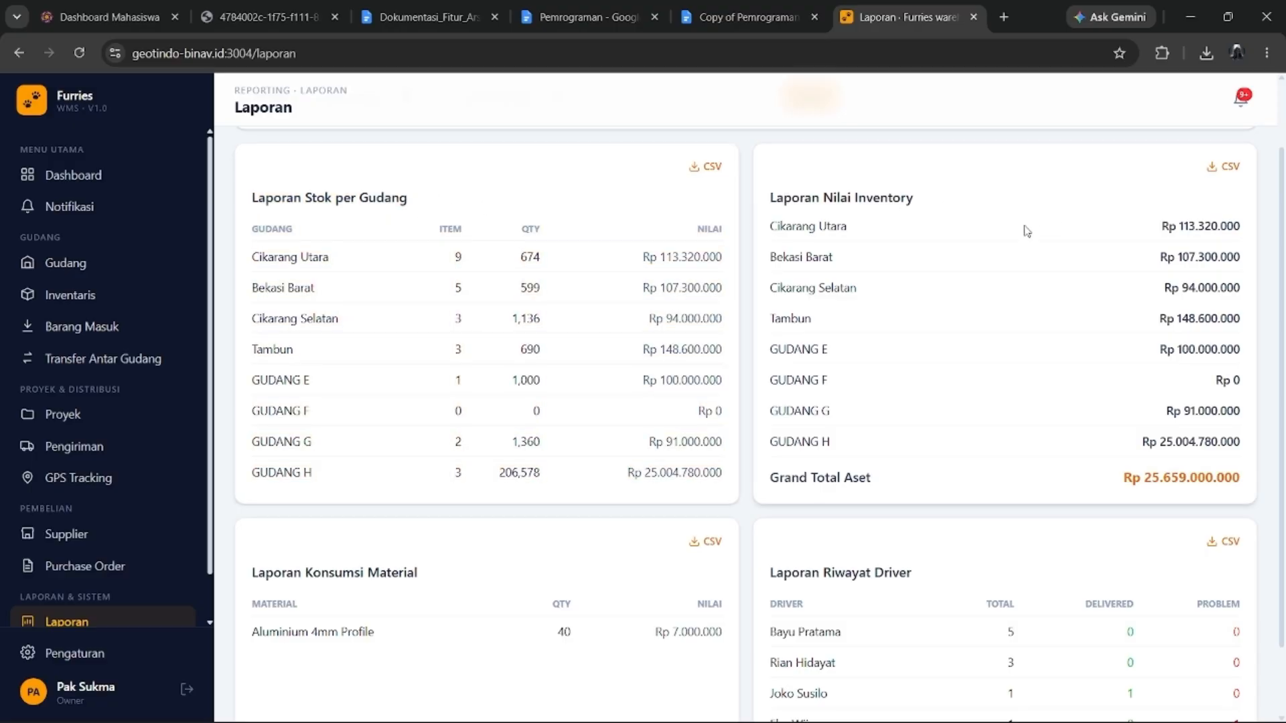
Scroll the sidebar down to Laporan & Sistem and open the Audit Log.
scroll(903, 234, "down", 2)
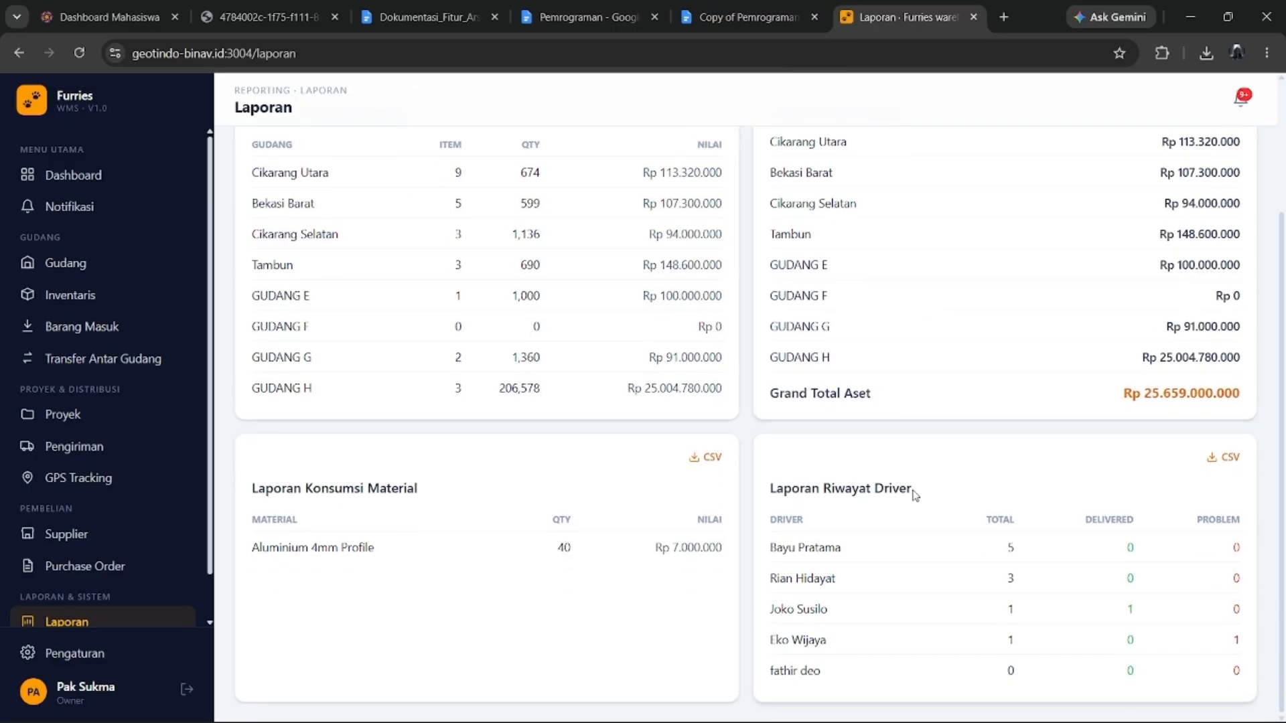
scroll(178, 493, "down", 1)
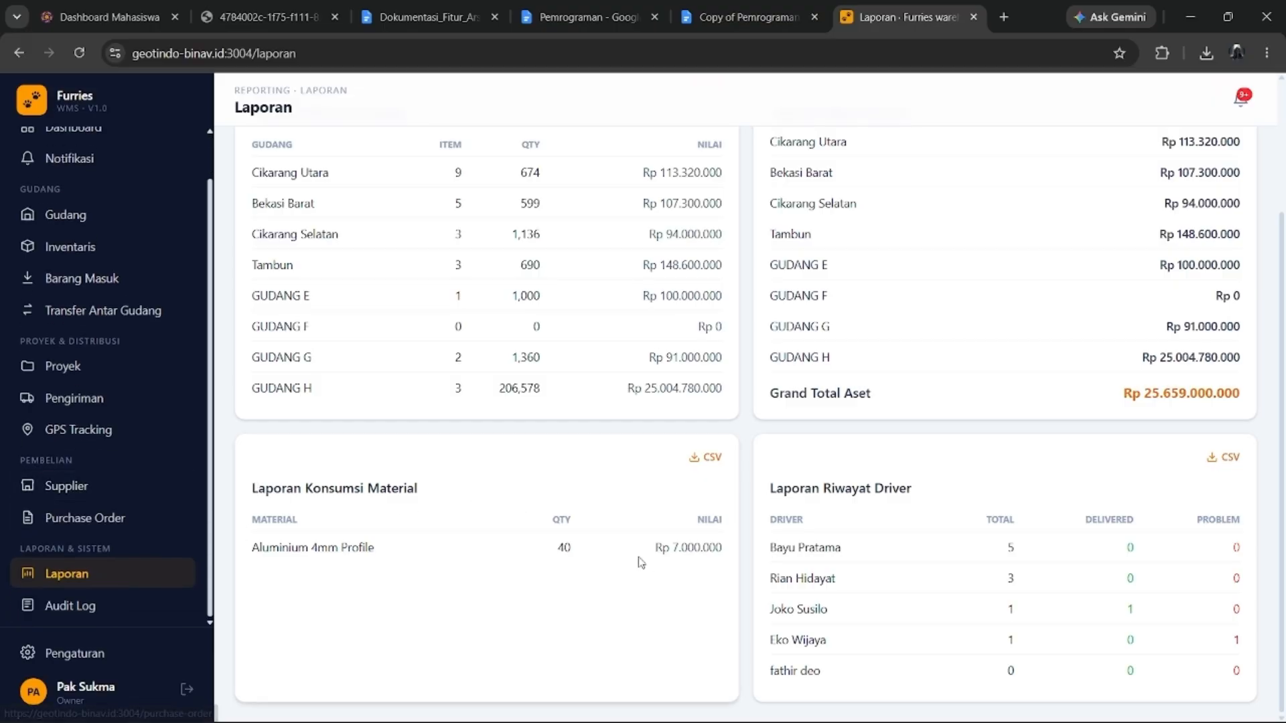
left_click(71, 605)
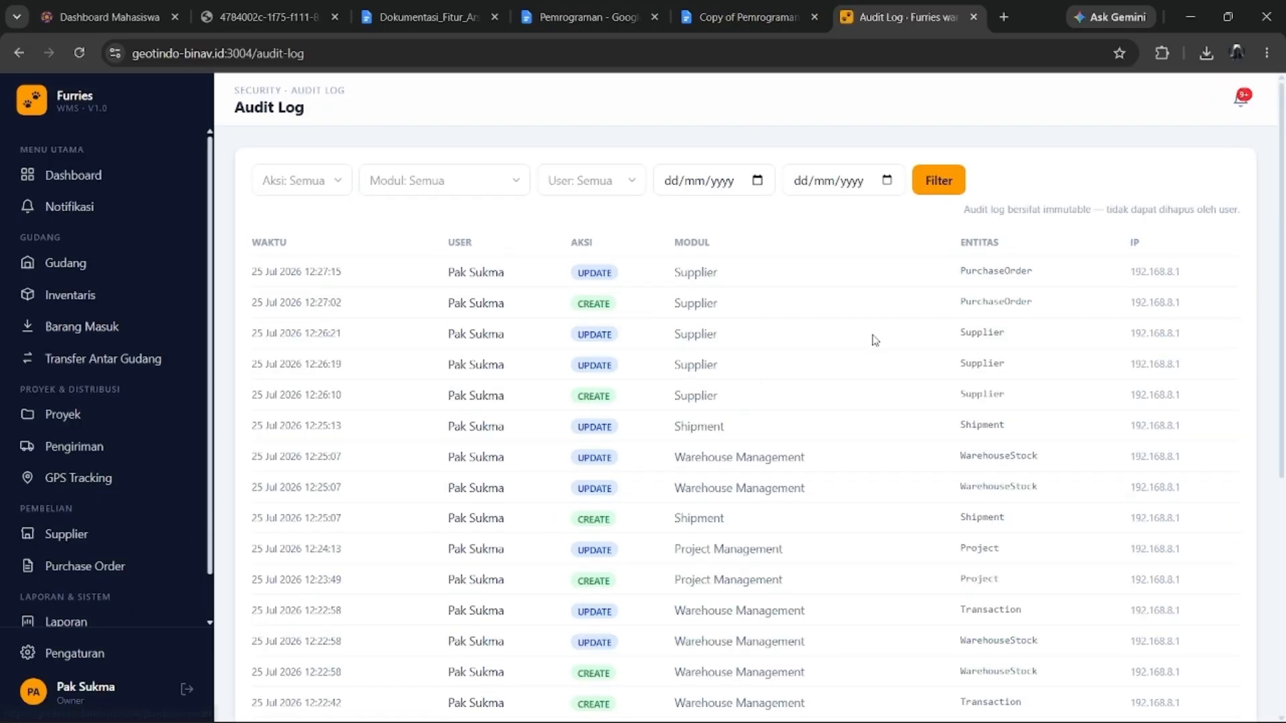
Scroll through the Audit Log entries, then open the Pengaturan settings page.
scroll(873, 340, "down", 5)
scroll(695, 364, "up", 5)
scroll(1006, 276, "down", 1)
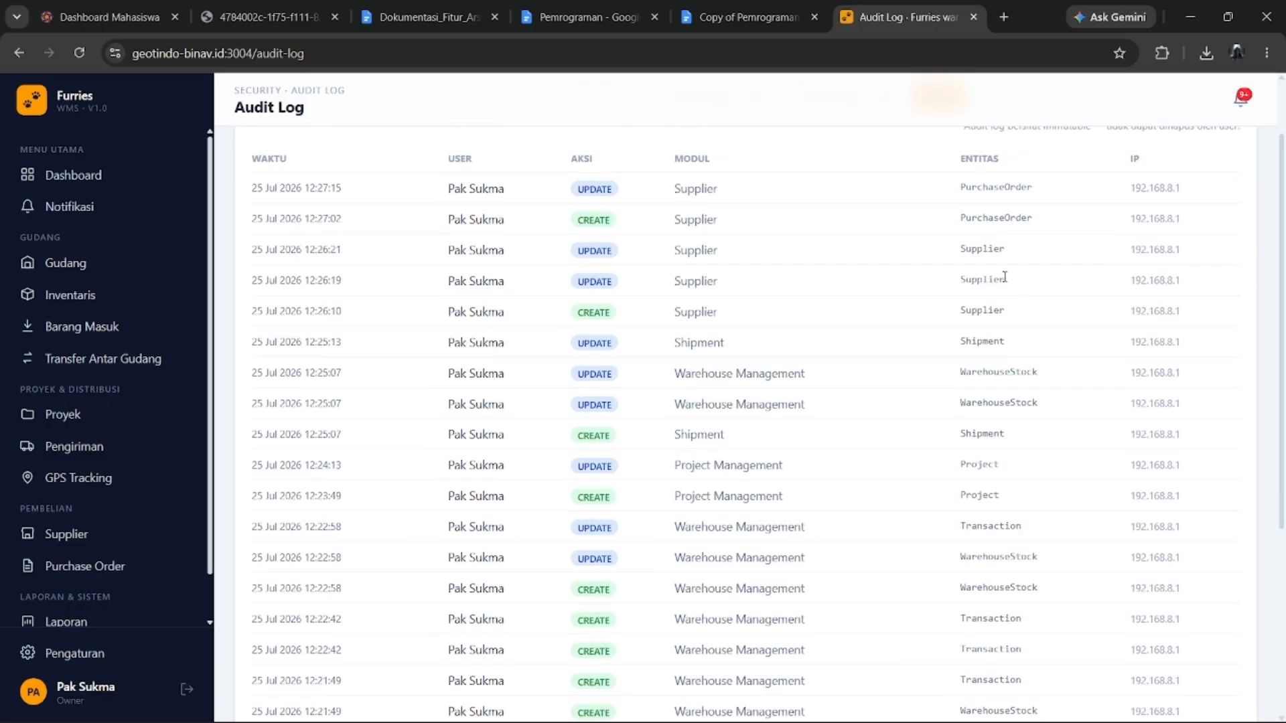
scroll(1006, 277, "up", 1)
scroll(1005, 277, "down", 5)
scroll(995, 358, "up", 5)
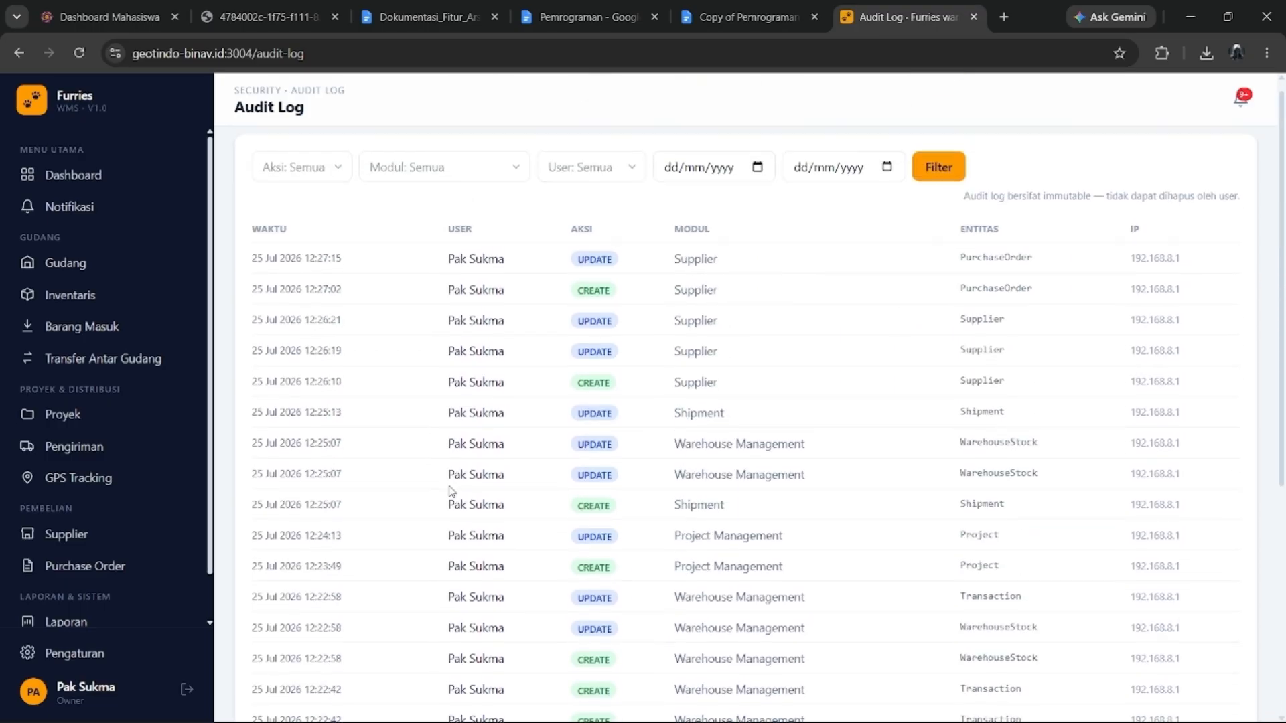
scroll(46, 540, "down", 2)
scroll(789, 365, "down", 5)
scroll(789, 364, "up", 4)
scroll(512, 431, "down", 4)
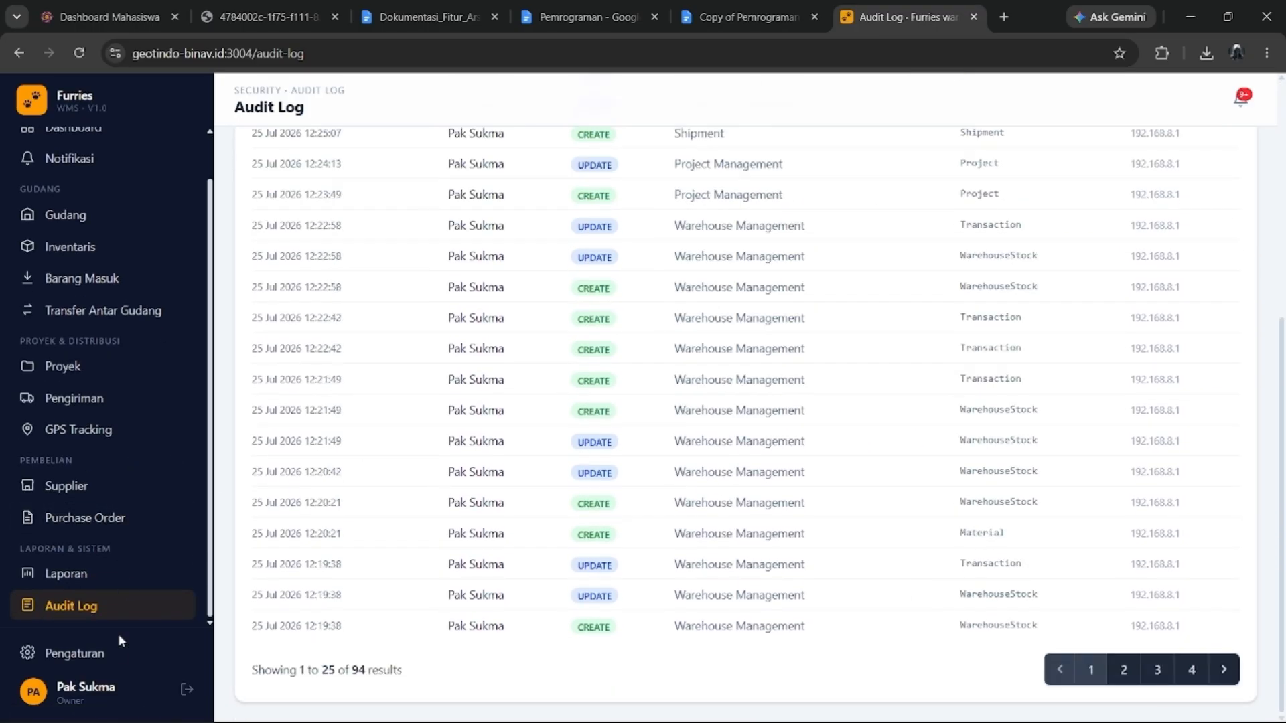
left_click(114, 651)
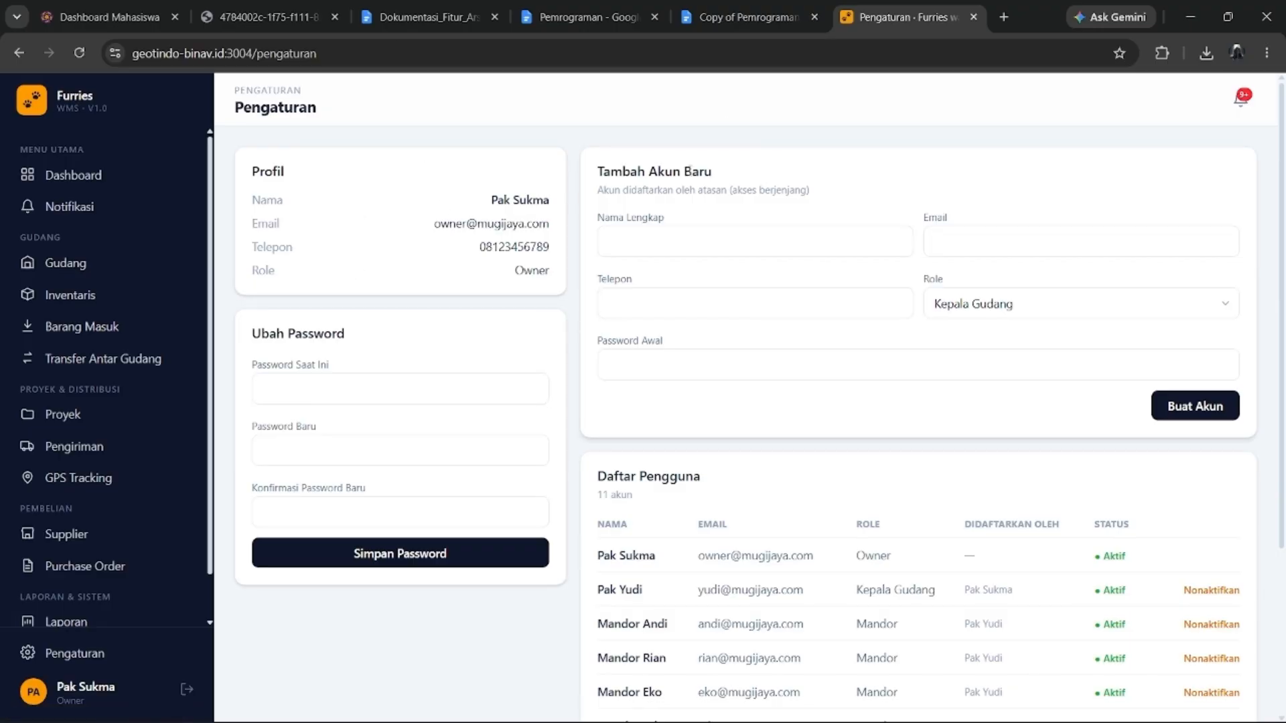
Reactivate the inactive Driver account, deactivate it again, then view the 17 unread notifications.
scroll(737, 389, "down", 3)
scroll(847, 402, "up", 3)
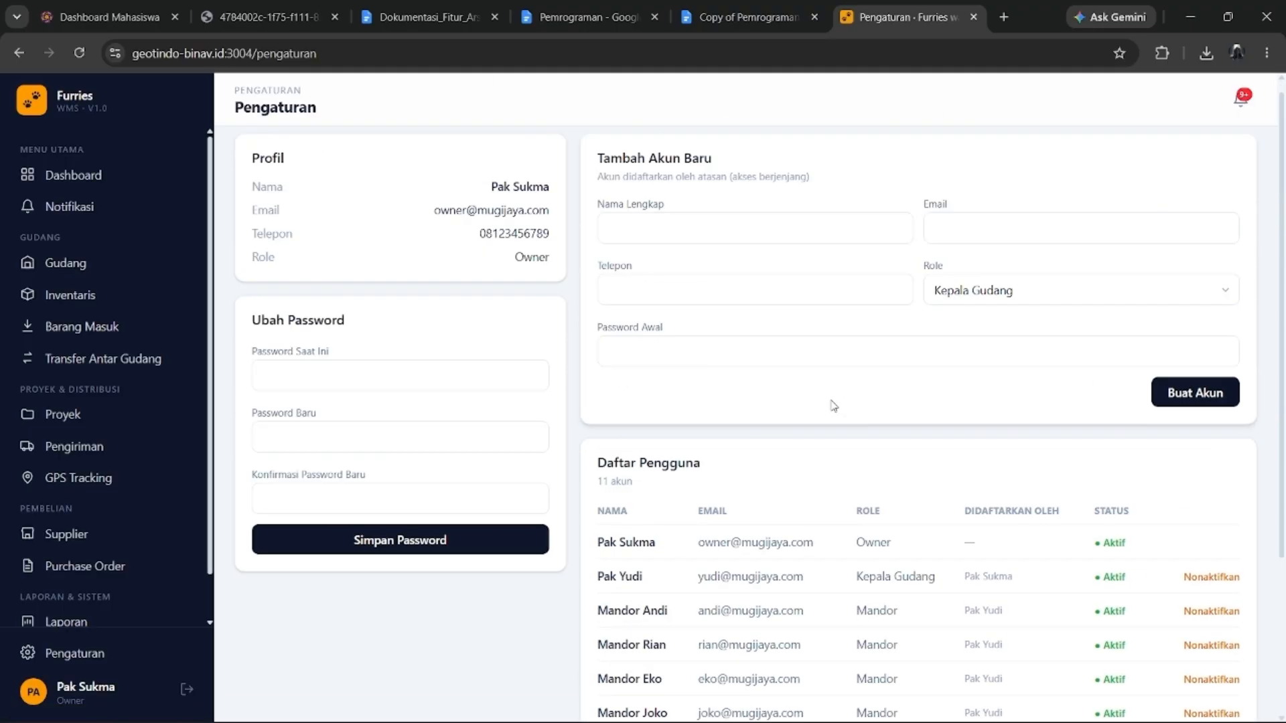
scroll(332, 378, "down", 3)
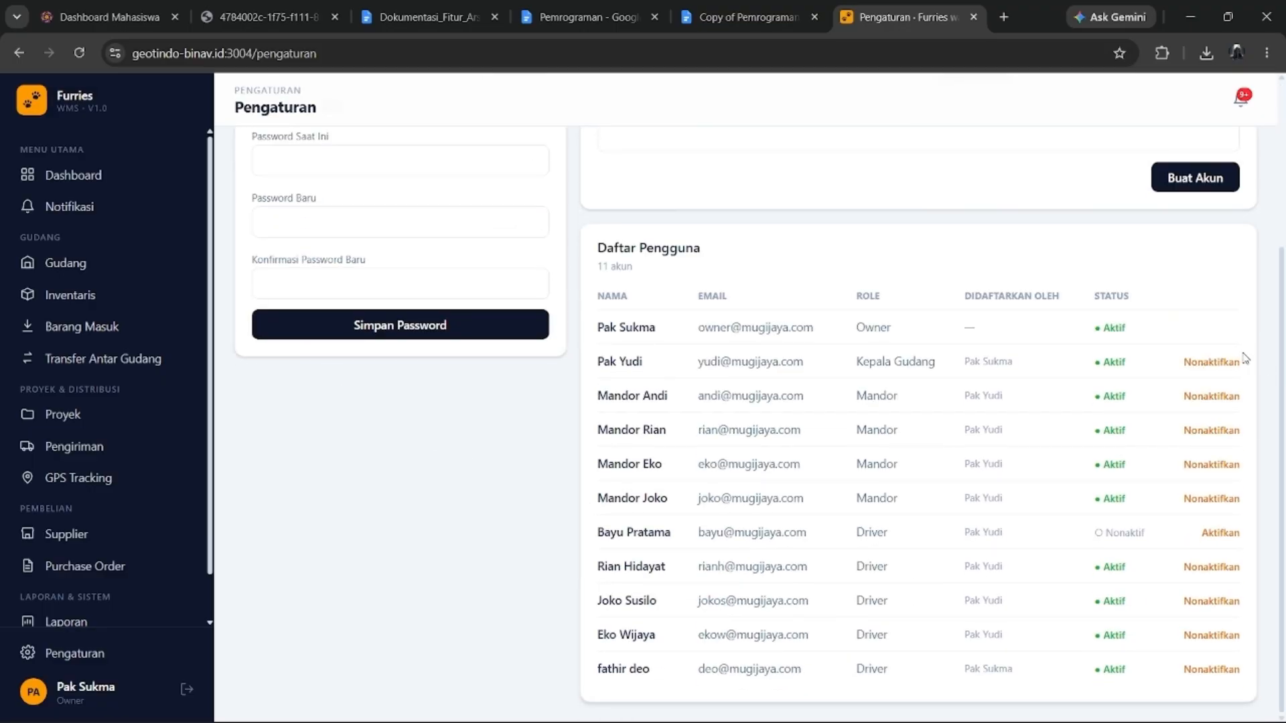
left_click(1217, 535)
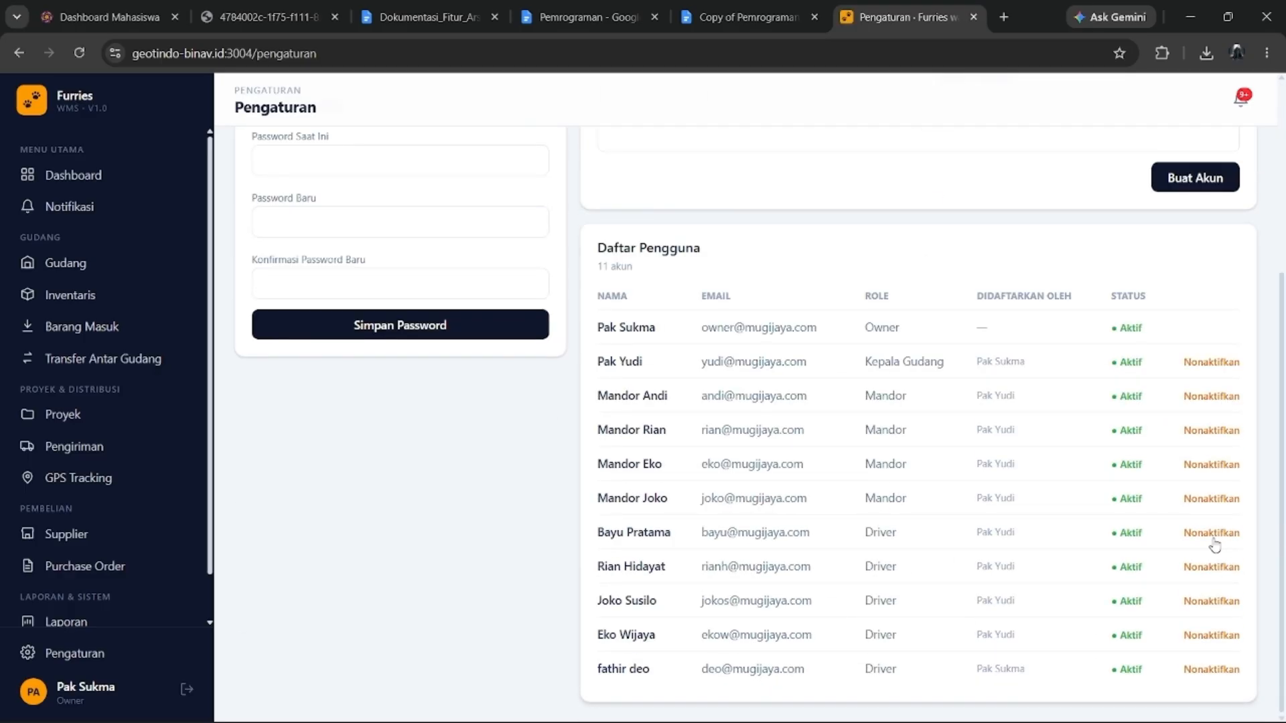
left_click(1213, 536)
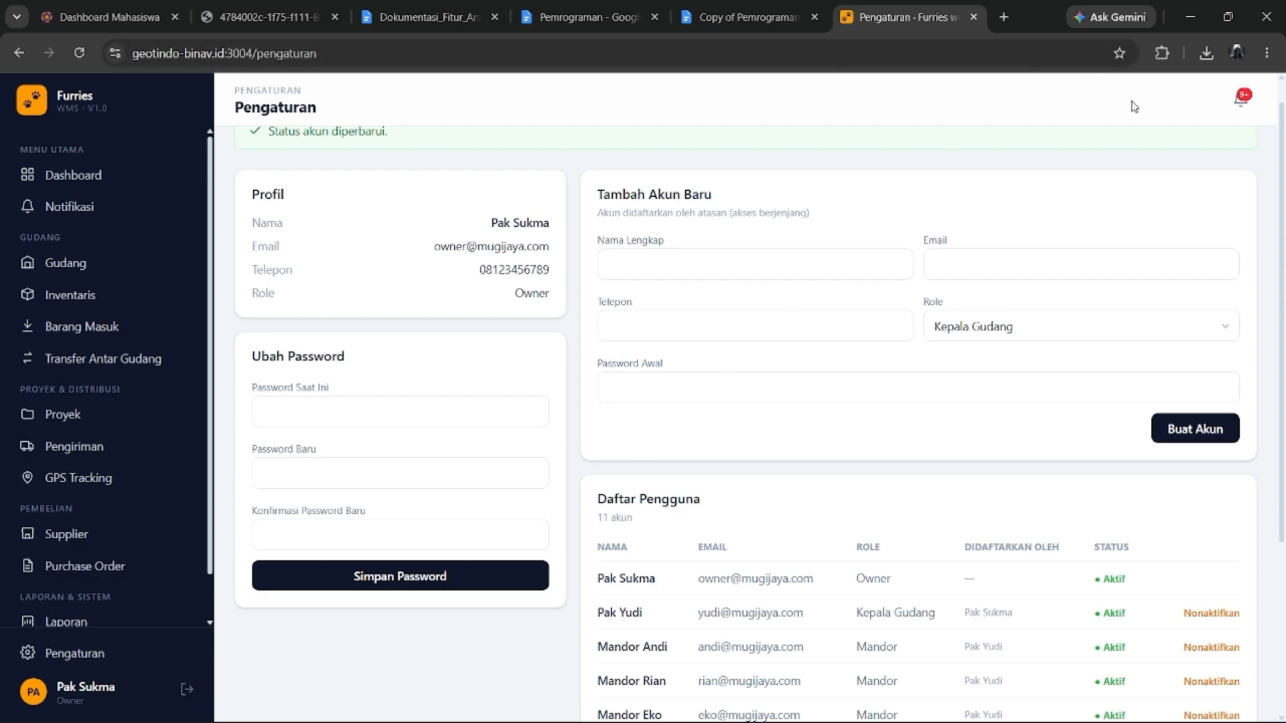
left_click(1240, 99)
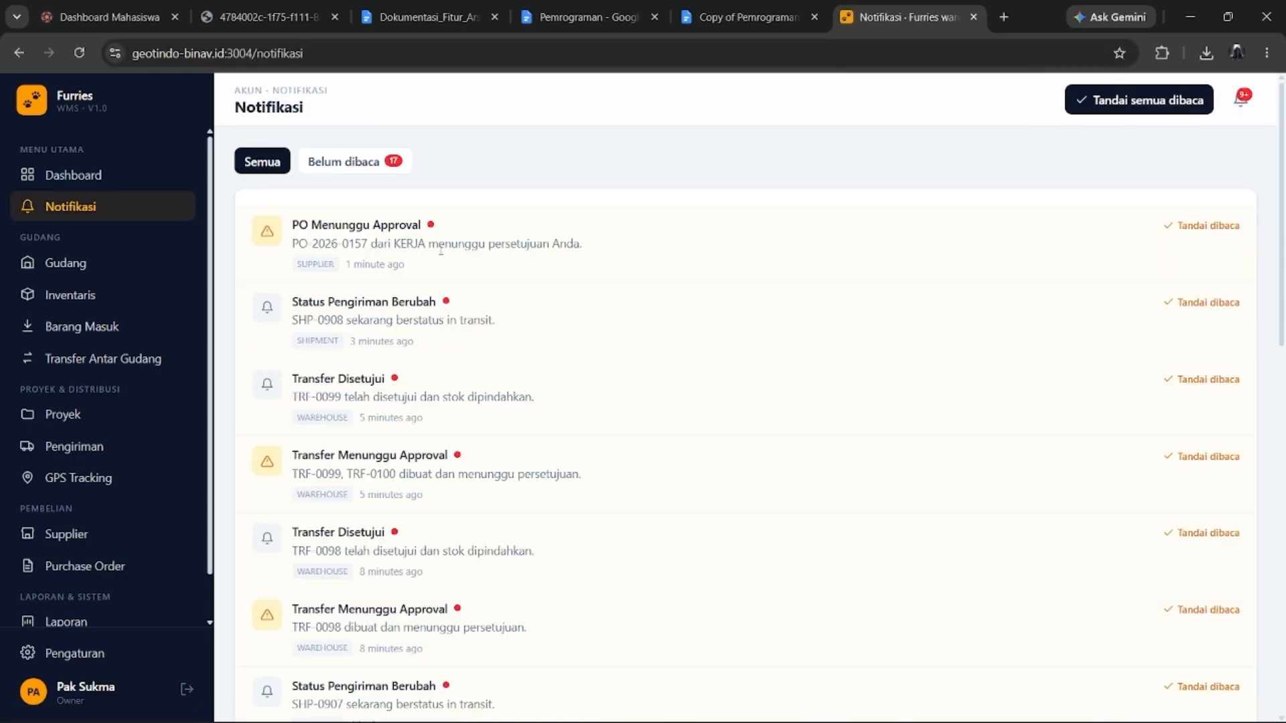
Read through the notifications, including the PO-2026-0157 approval alert.
left_click_drag(375, 265, 317, 264)
left_click(425, 271)
left_click_drag(413, 271, 246, 263)
left_click(399, 267)
left_click_drag(418, 343, 303, 341)
scroll(418, 409, "down", 3)
scroll(418, 409, "up", 1)
scroll(419, 408, "up", 3)
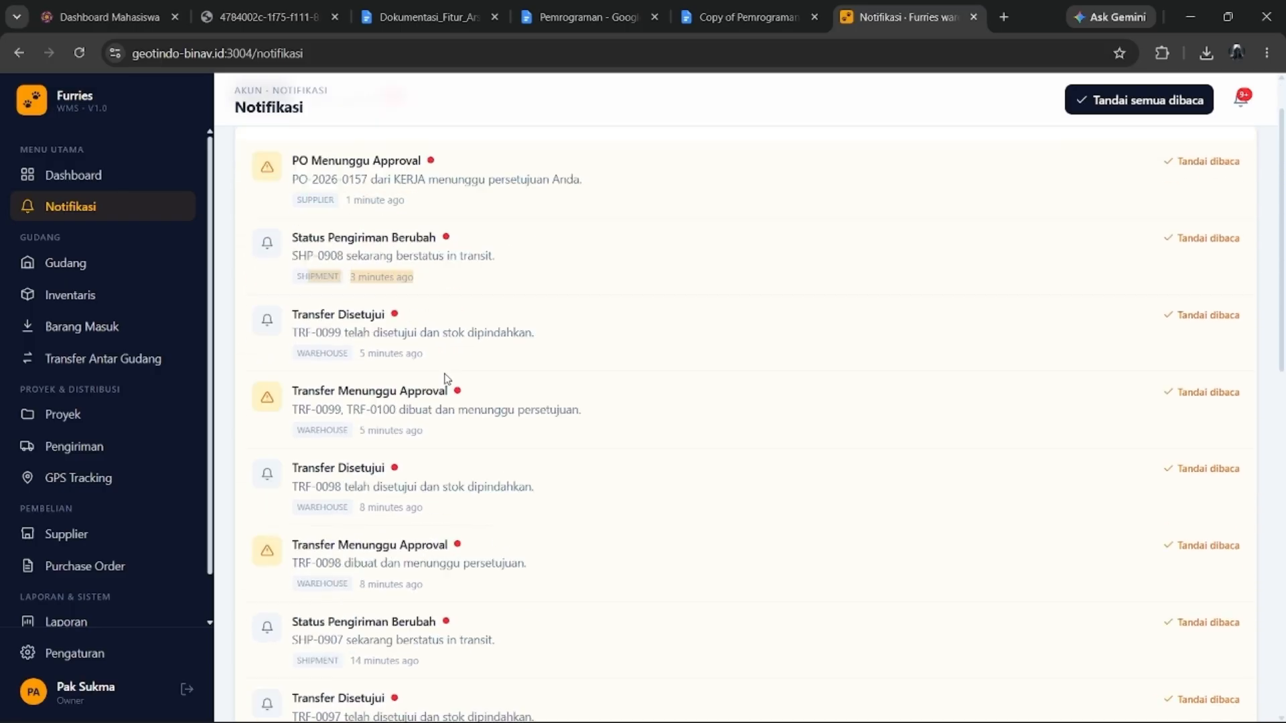
Return to the owner Dashboard and log out, bringing up the role accounts document.
left_click(147, 184)
scroll(751, 301, "down", 8)
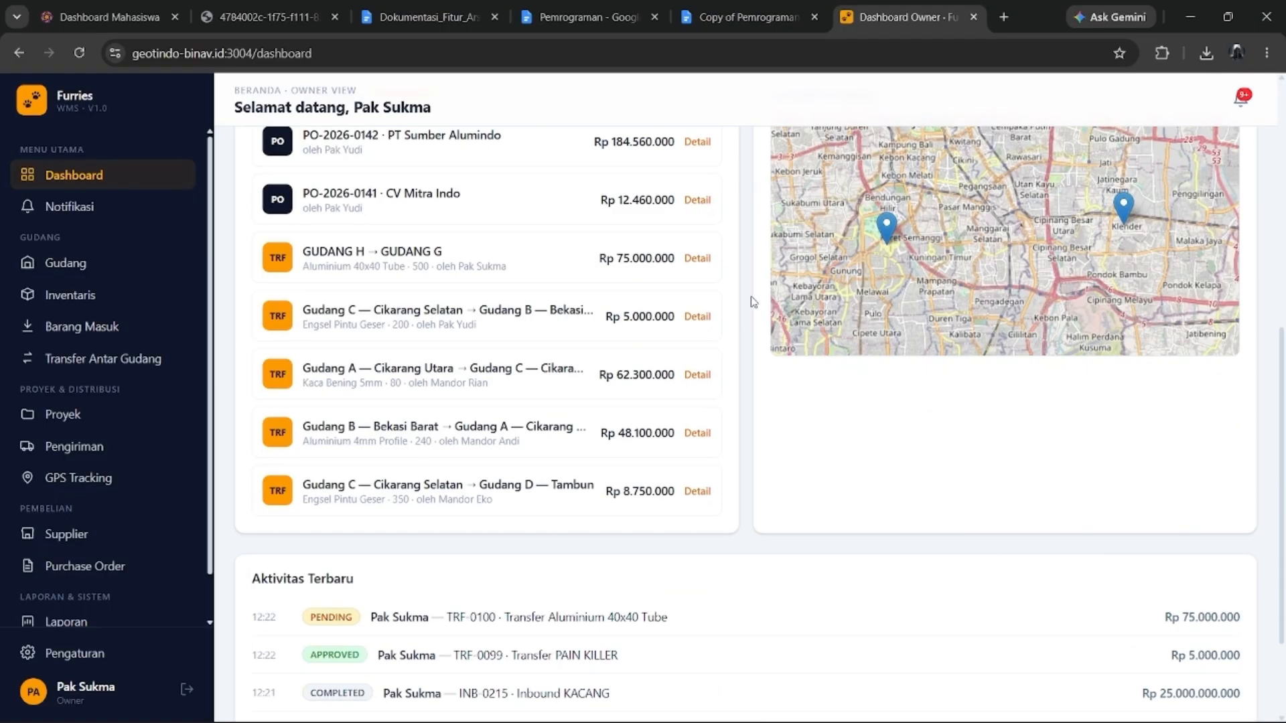
scroll(750, 300, "up", 8)
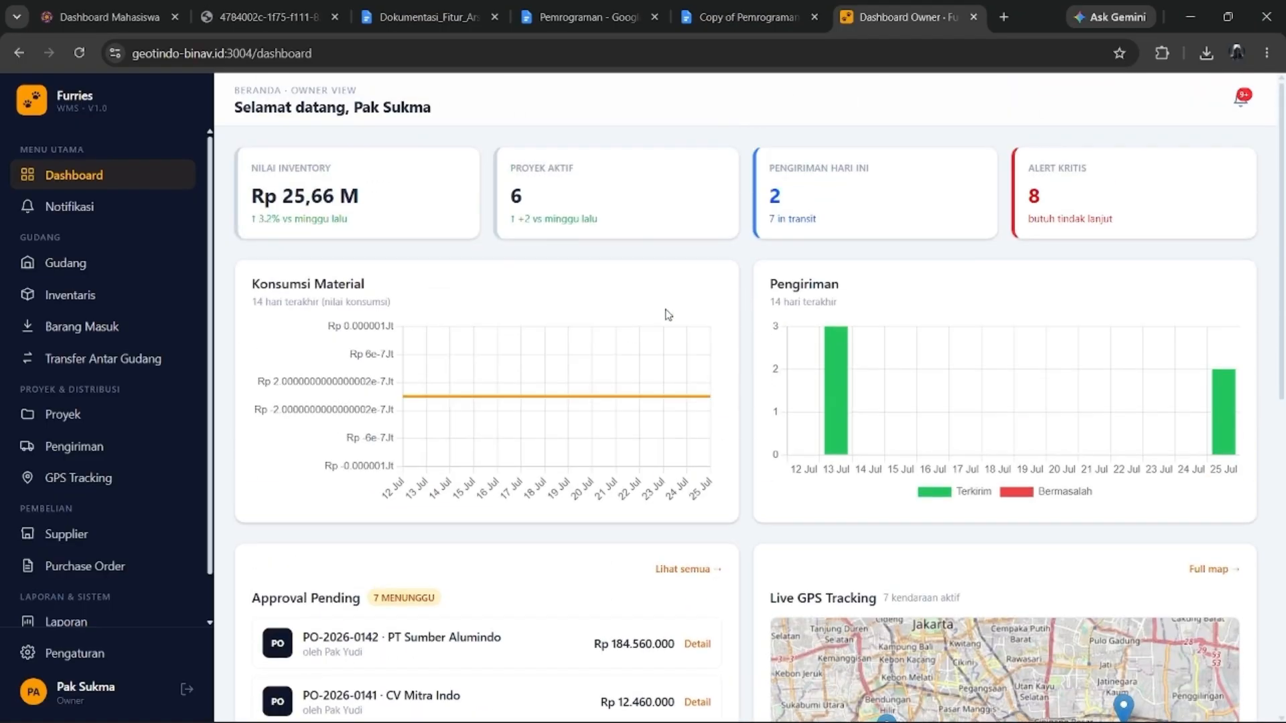
scroll(32, 472, "down", 1)
left_click(186, 689)
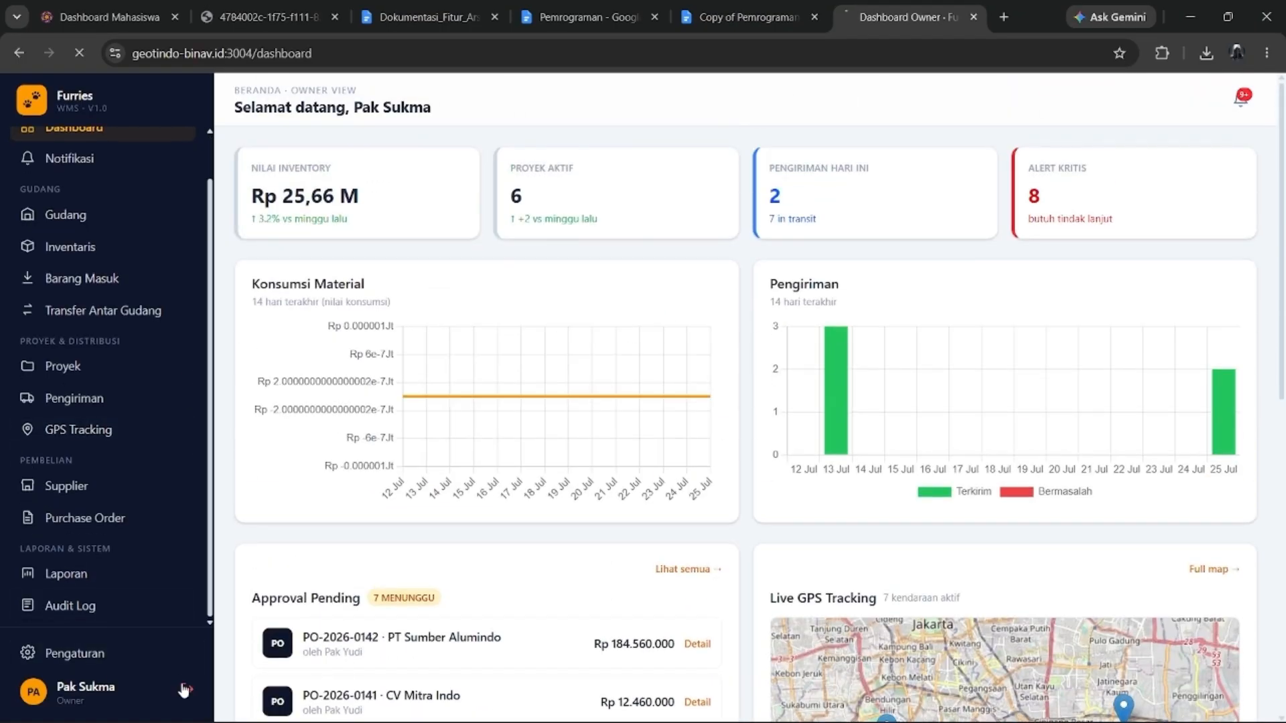
left_click(704, 5)
Copy the Kepala Gudang email from the Pemrograman doc's account table into the login form.
left_click(610, 5)
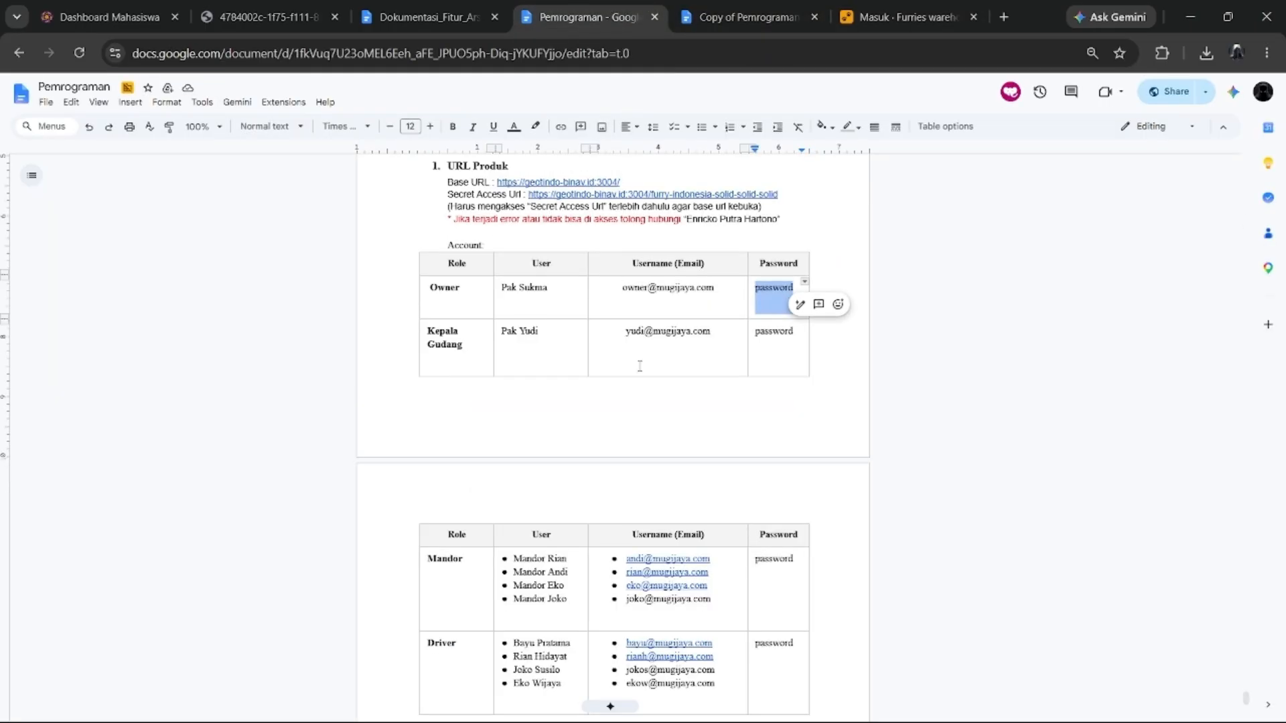
scroll(639, 366, "down", 3)
scroll(515, 345, "up", 3)
left_click_drag(625, 333, 713, 338)
key("ctrl+c")
left_click(871, 14)
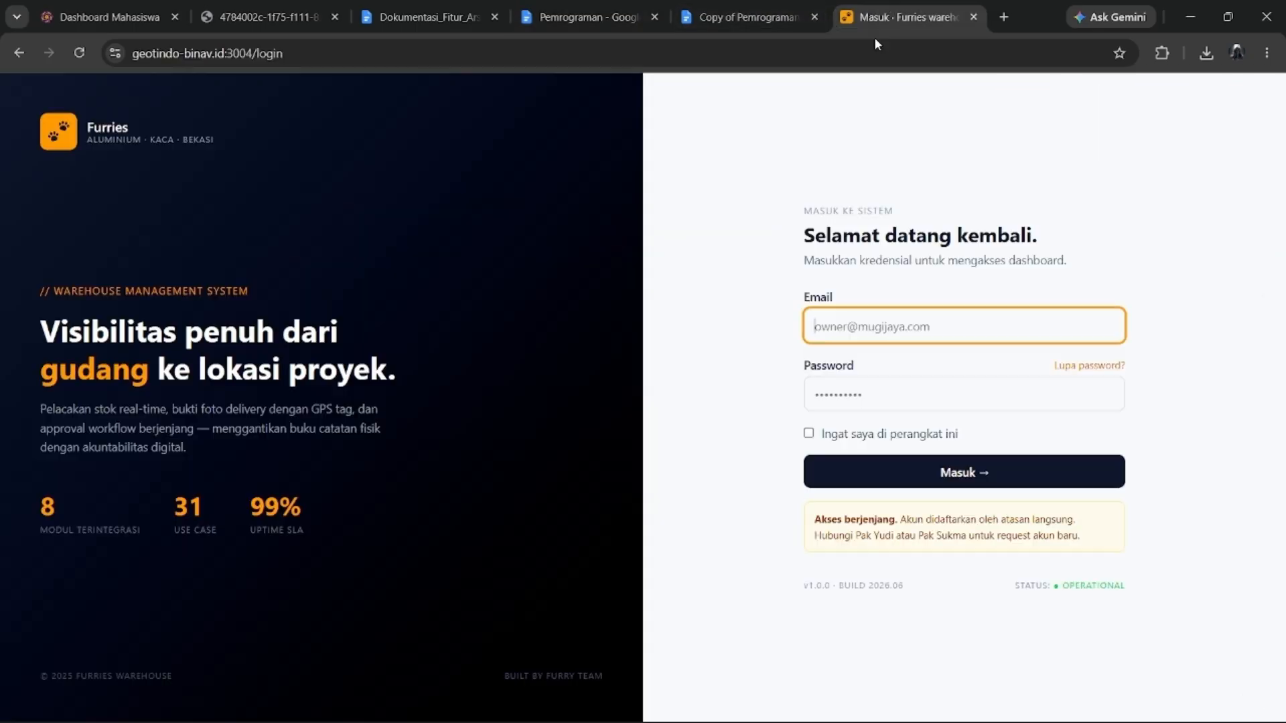
key("ctrl+v")
Copy the Kepala Gudang password into the login form and sign in.
left_click(589, 17)
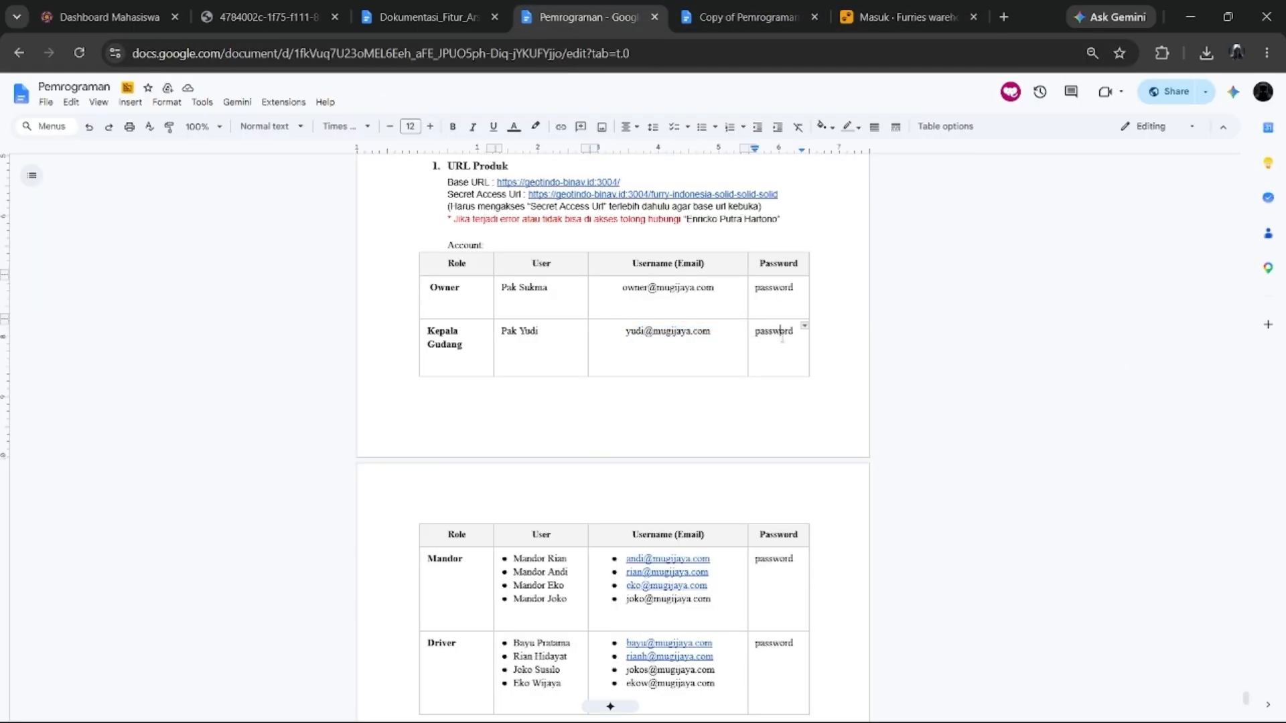
left_click_drag(797, 328, 756, 355)
left_click(872, 16)
left_click(906, 396)
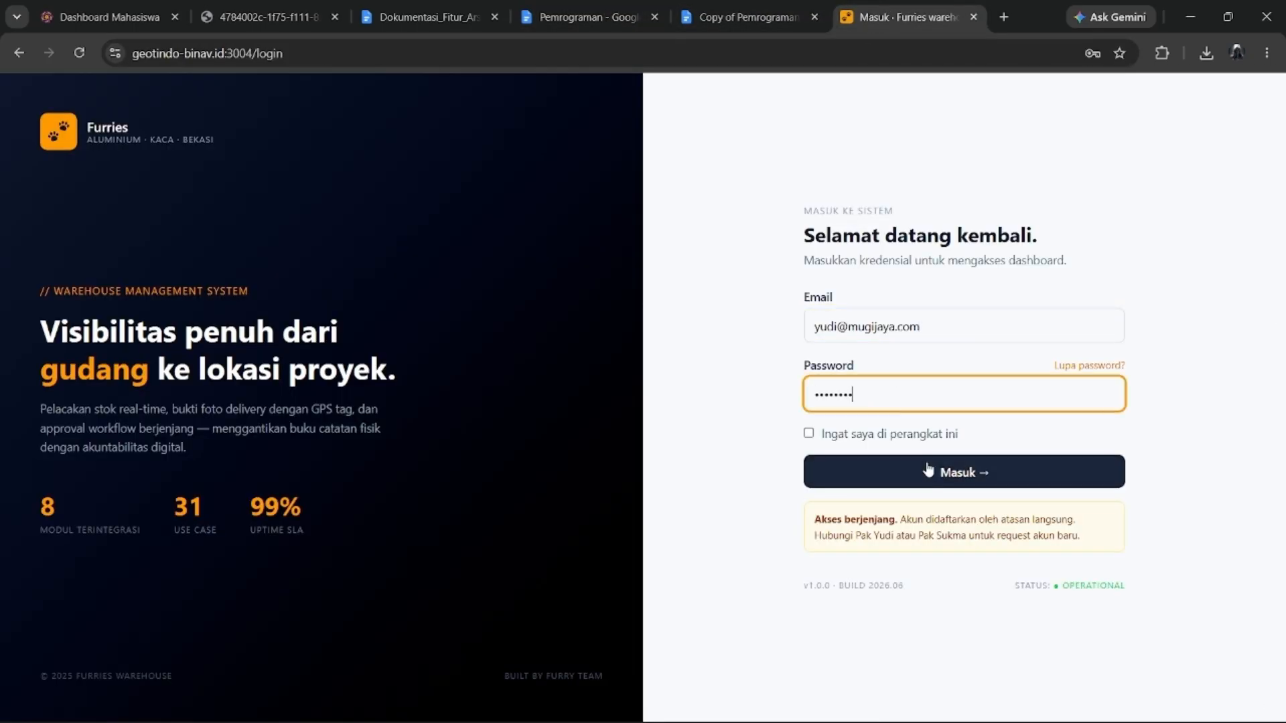
left_click(964, 472)
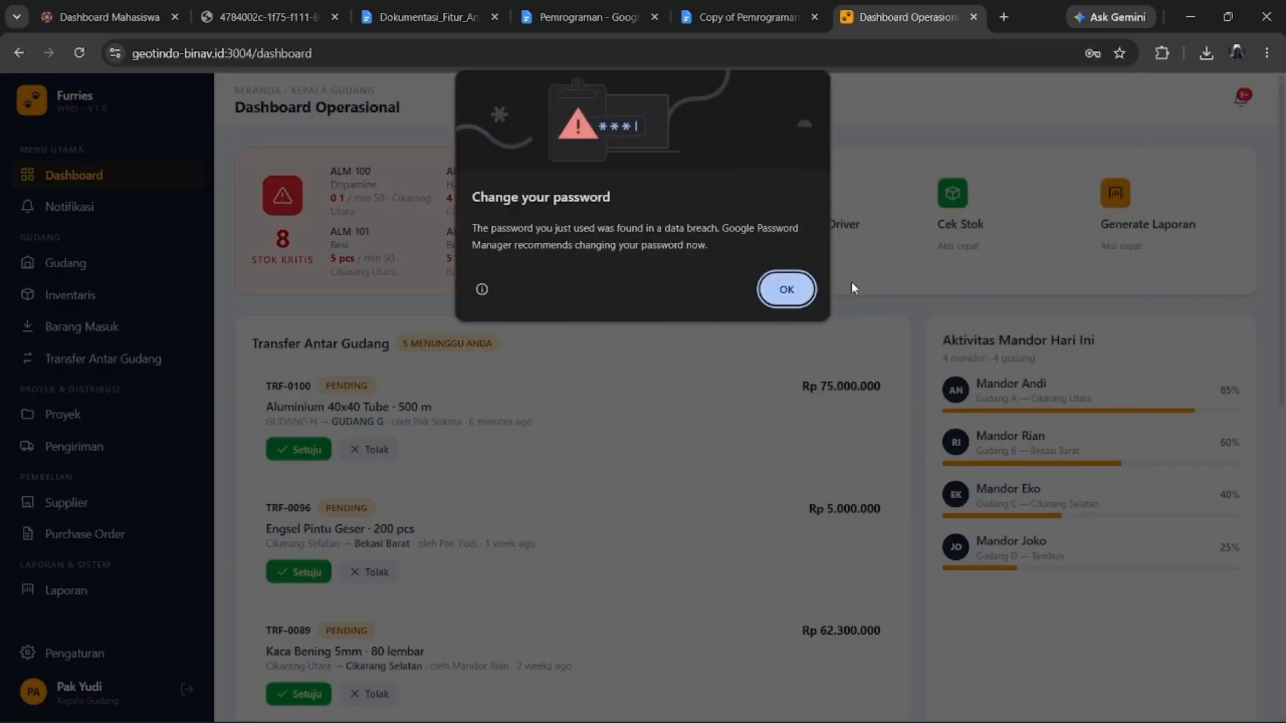
Dismiss Chrome's password-breach and save-password prompts, then open the Gudang warehouse list.
left_click(785, 287)
left_click(316, 337)
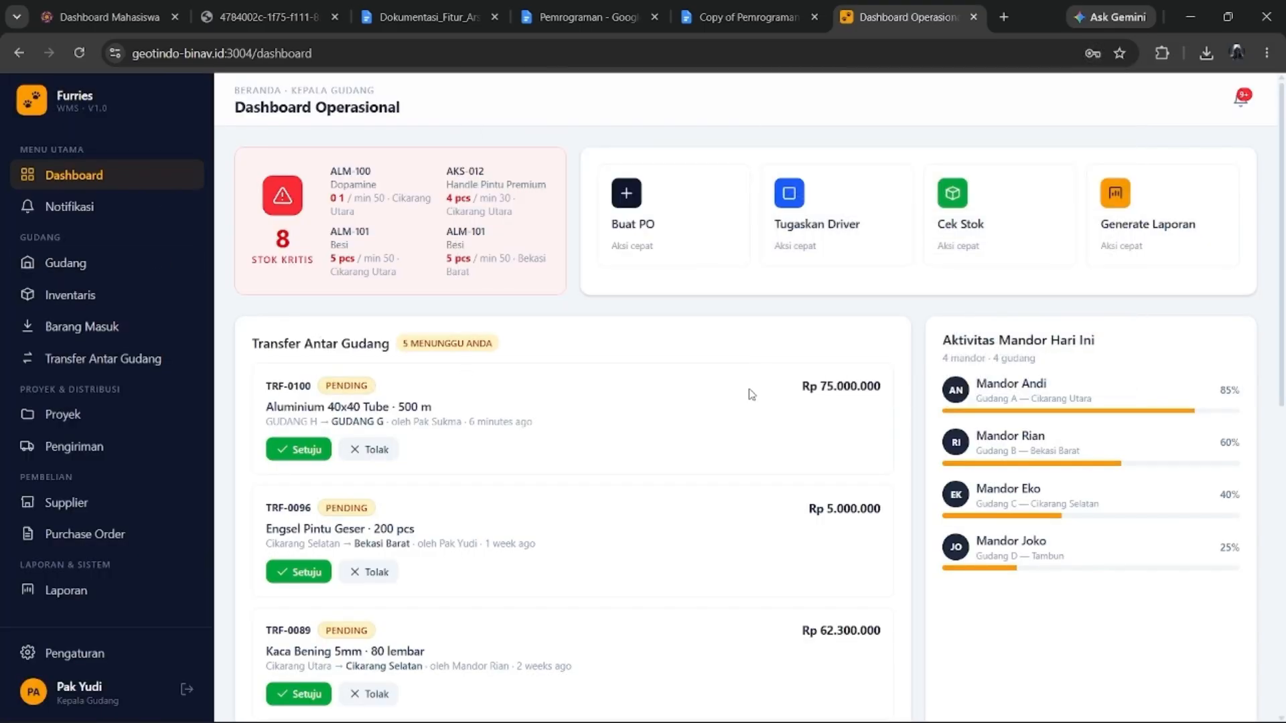
scroll(697, 396, "down", 5)
scroll(697, 396, "up", 5)
scroll(413, 279, "down", 3)
scroll(485, 456, "up", 3)
scroll(378, 381, "down", 1)
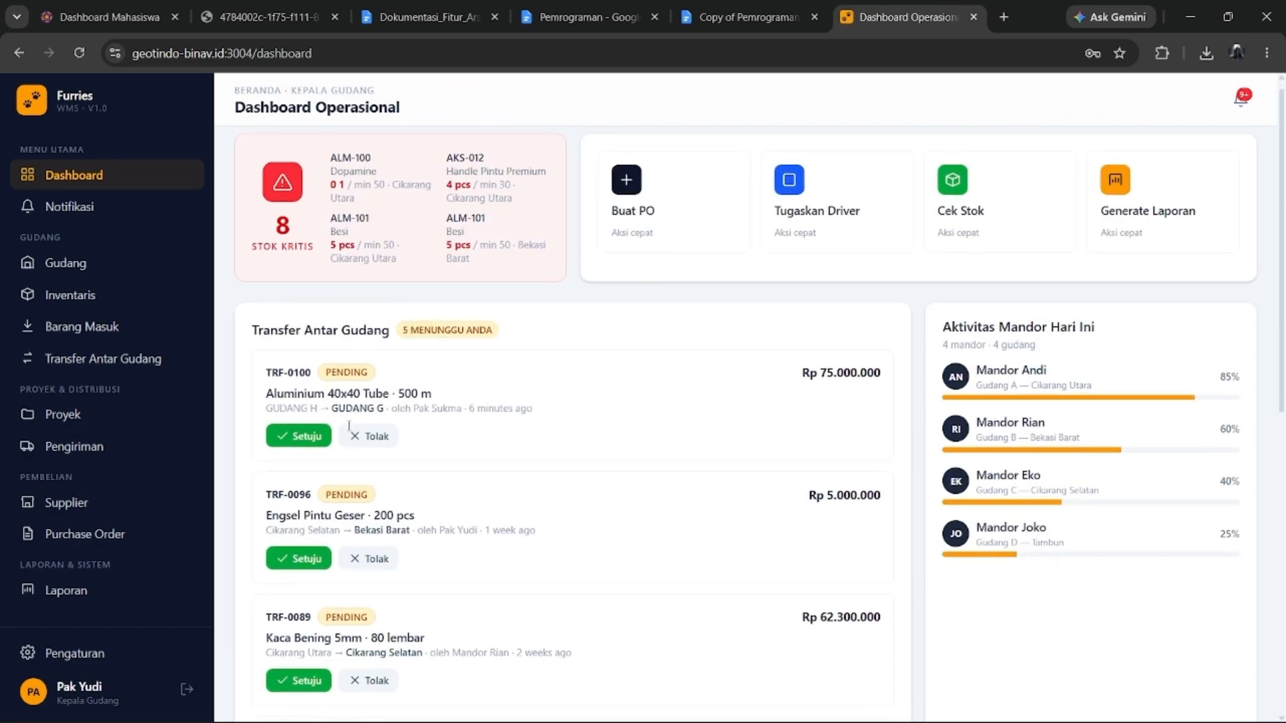
scroll(474, 407, "down", 1)
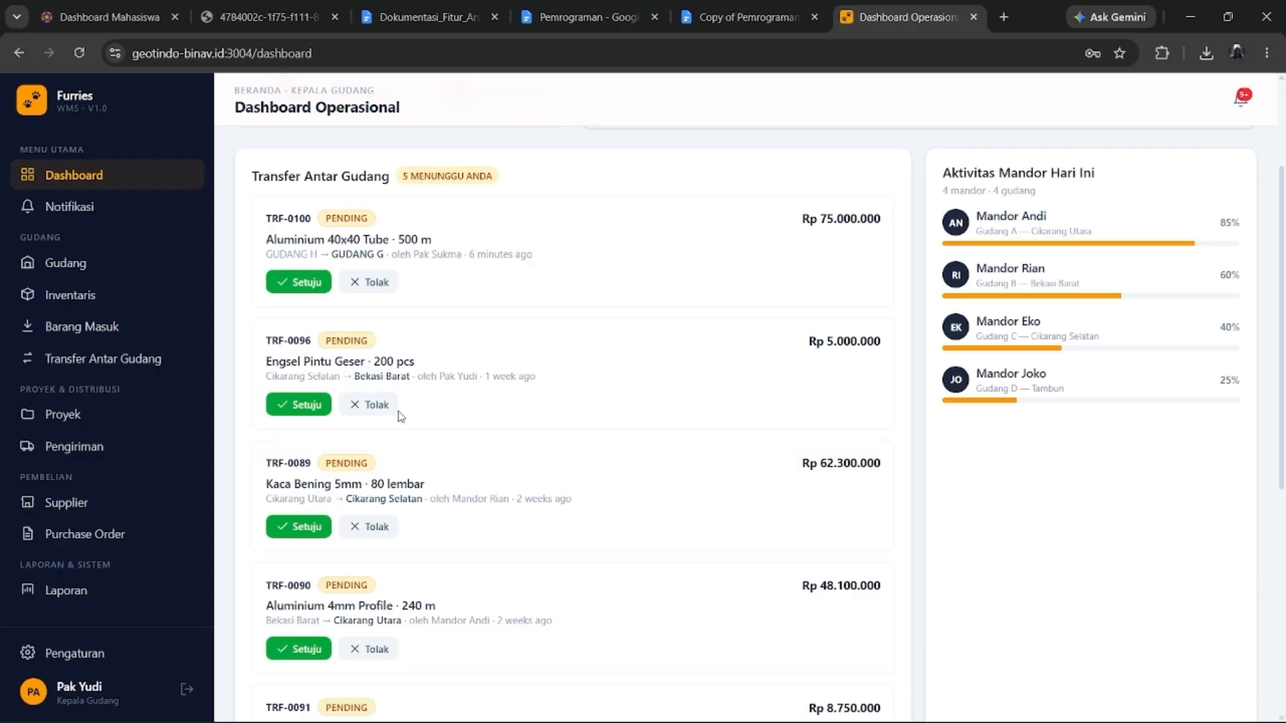
left_click(111, 211)
Open GUDANG H's stock details from the warehouse list, then open the Inventaris page.
left_click(107, 265)
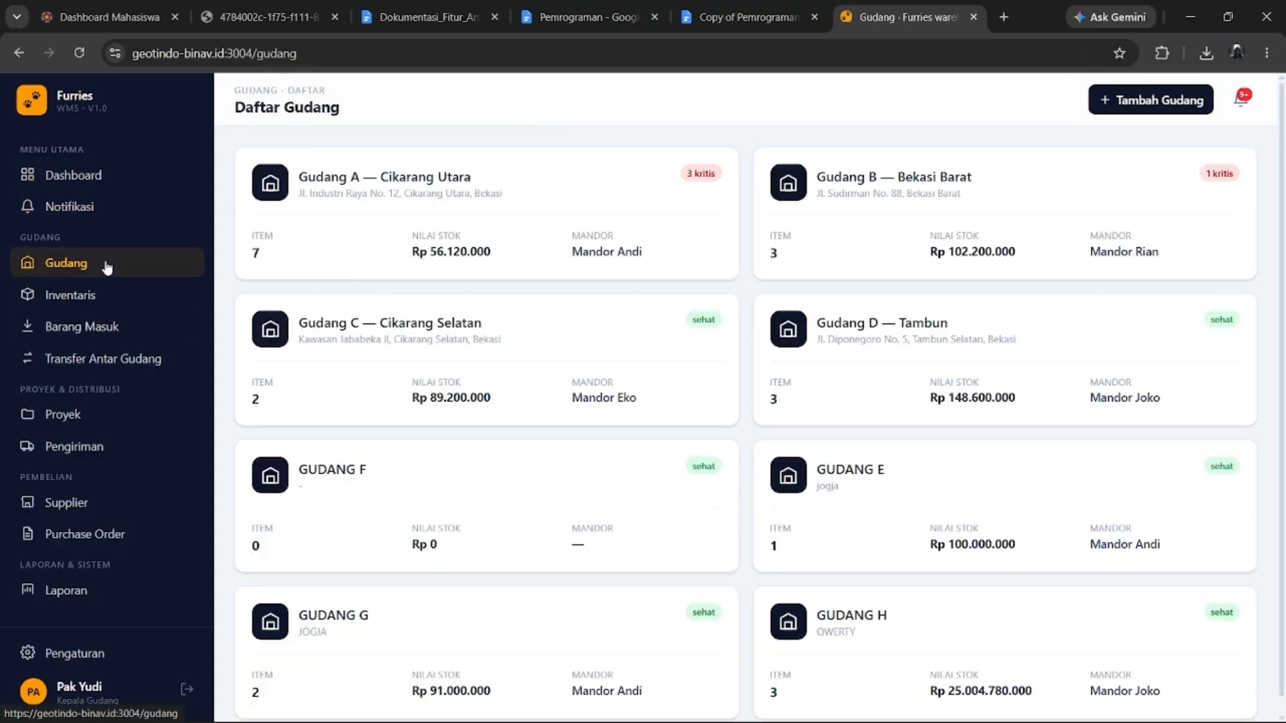
scroll(768, 319, "down", 1)
scroll(1072, 281, "up", 1)
scroll(1019, 290, "down", 1)
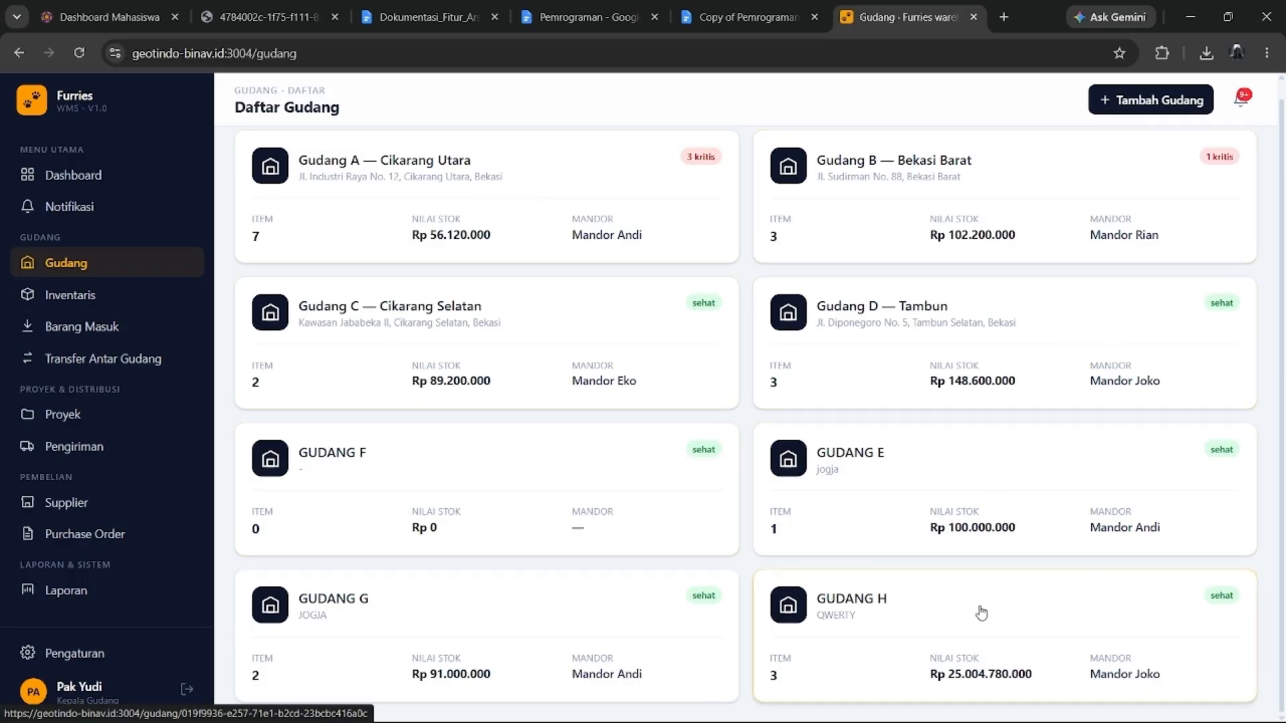
left_click(939, 695)
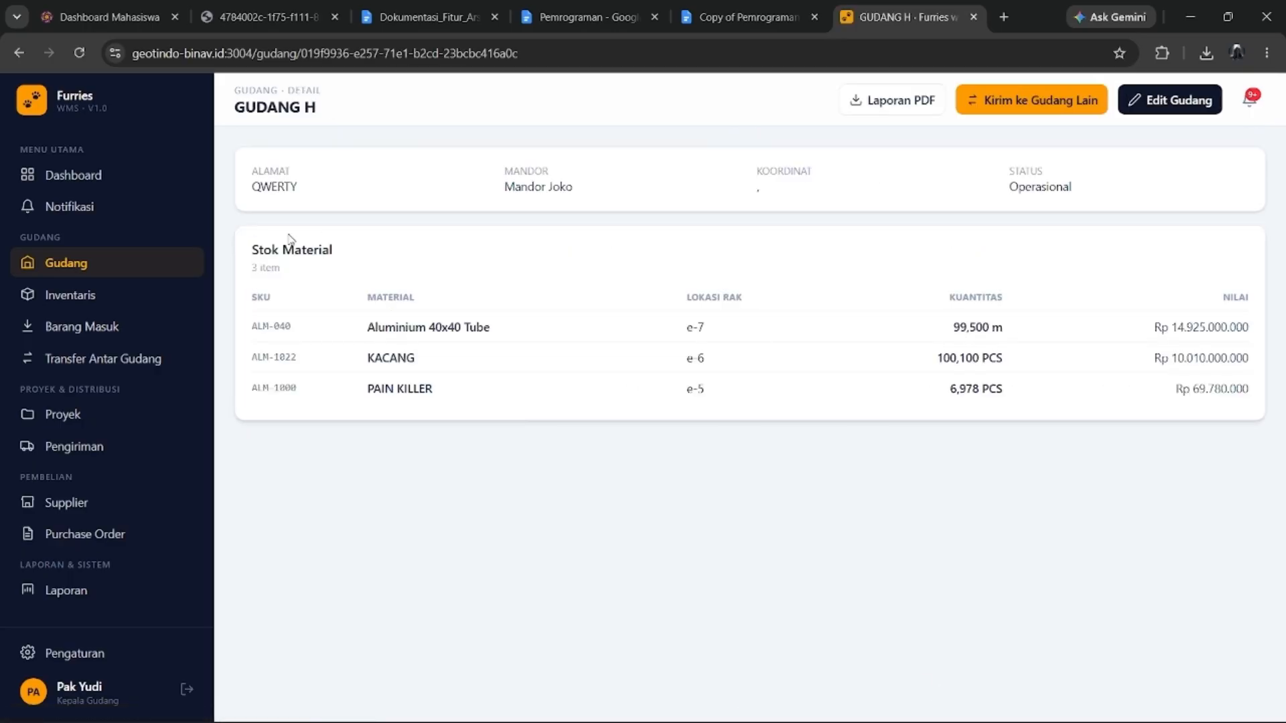
left_click(142, 298)
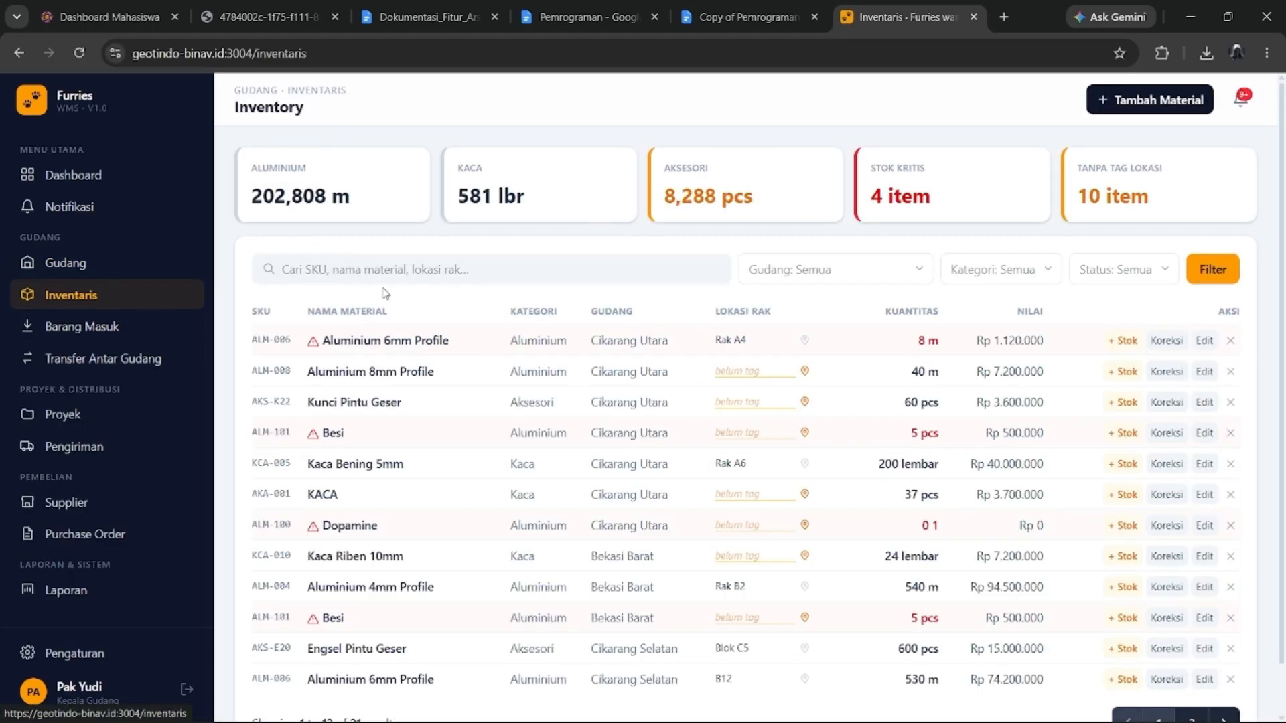
left_click(134, 267)
left_click(871, 651)
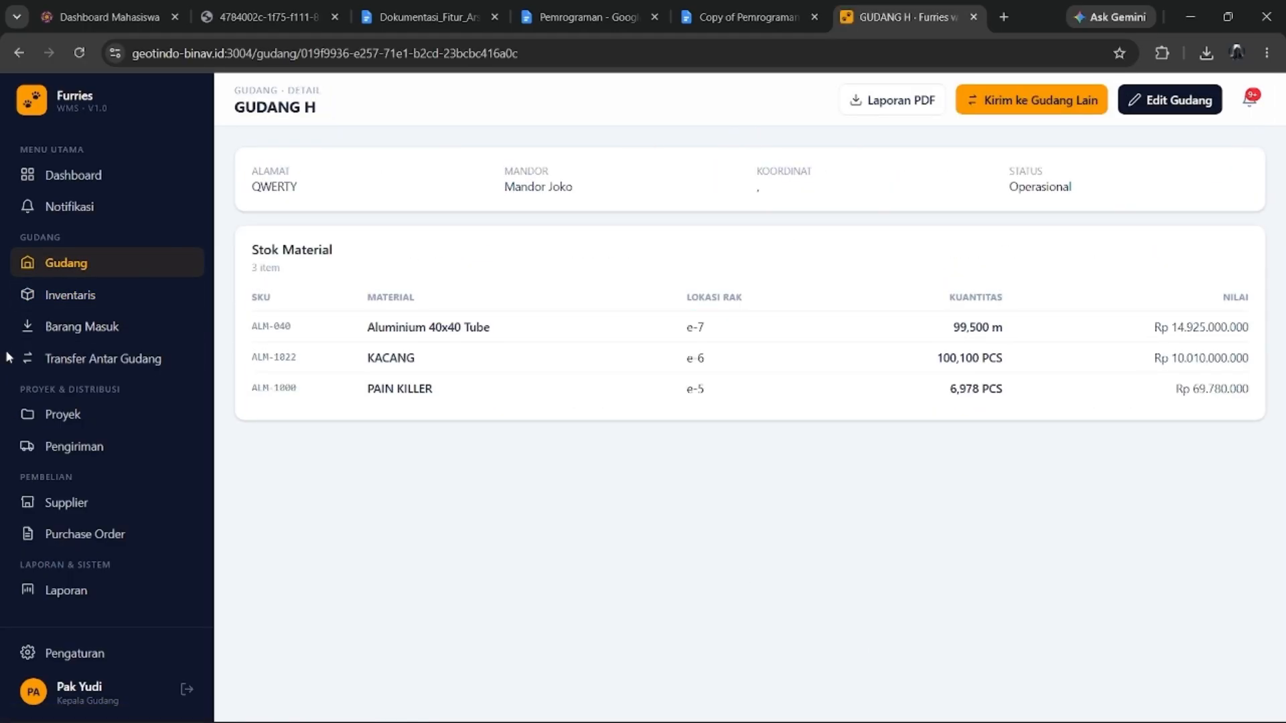
left_click(54, 297)
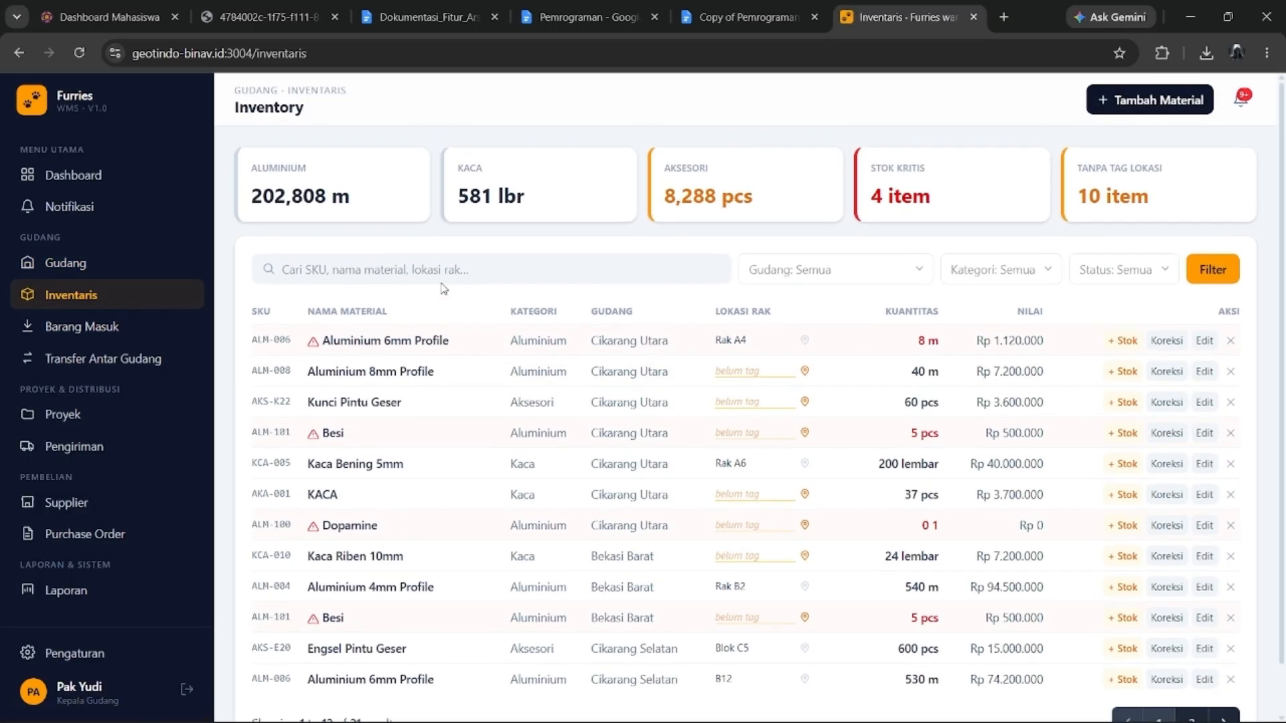
Search the inventory for 'pain killer' to show two PAIN KILLER rows, then open Barang Masuk.
scroll(522, 354, "down", 1)
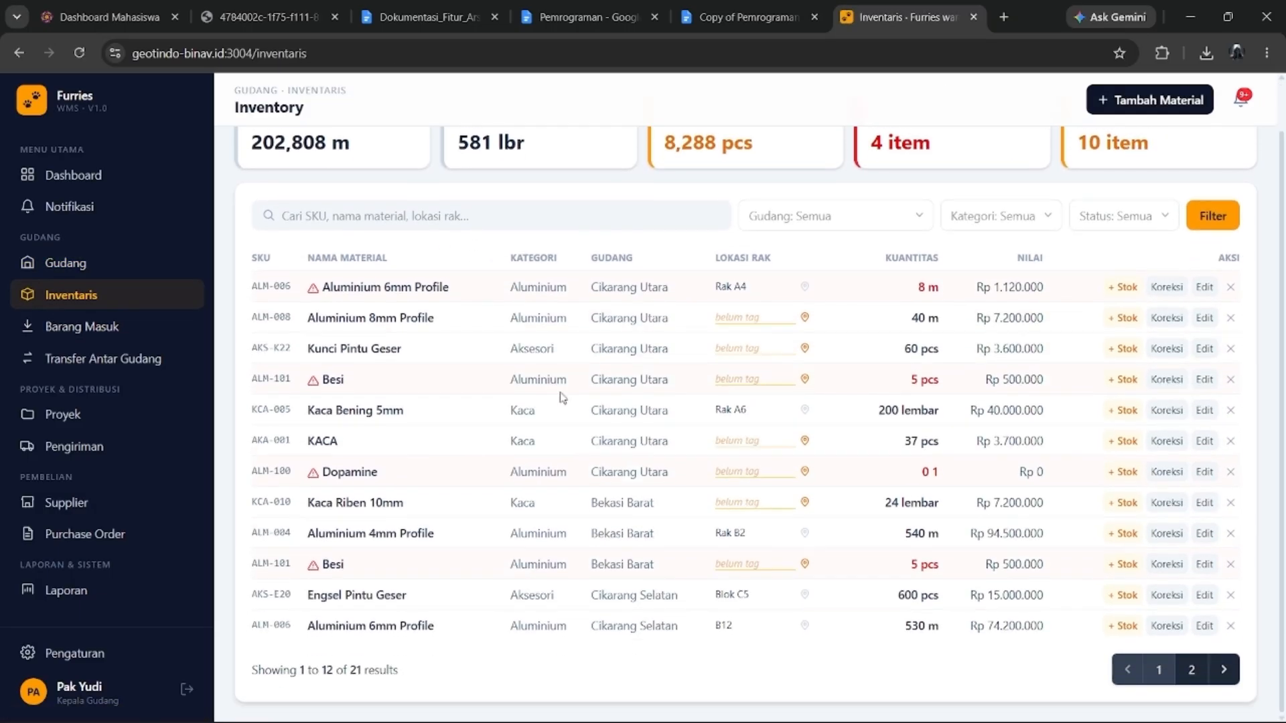
left_click(468, 217)
scroll(616, 318, "up", 1)
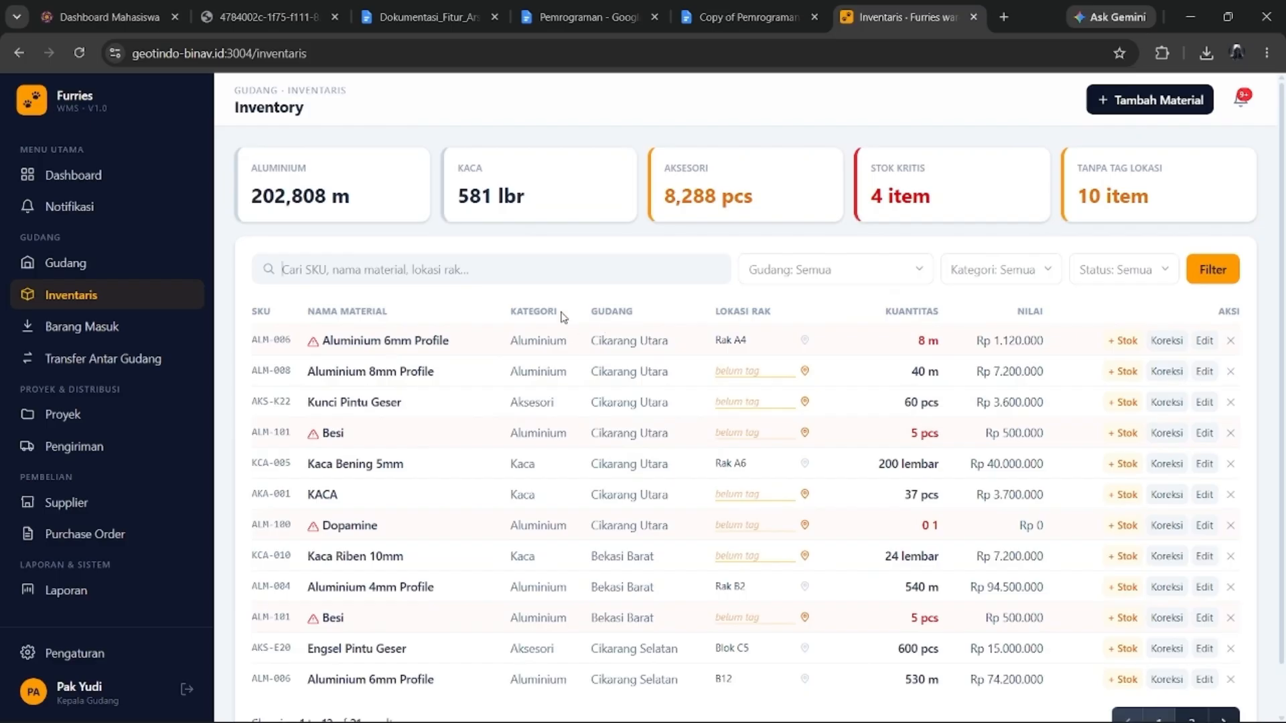
left_click(526, 275)
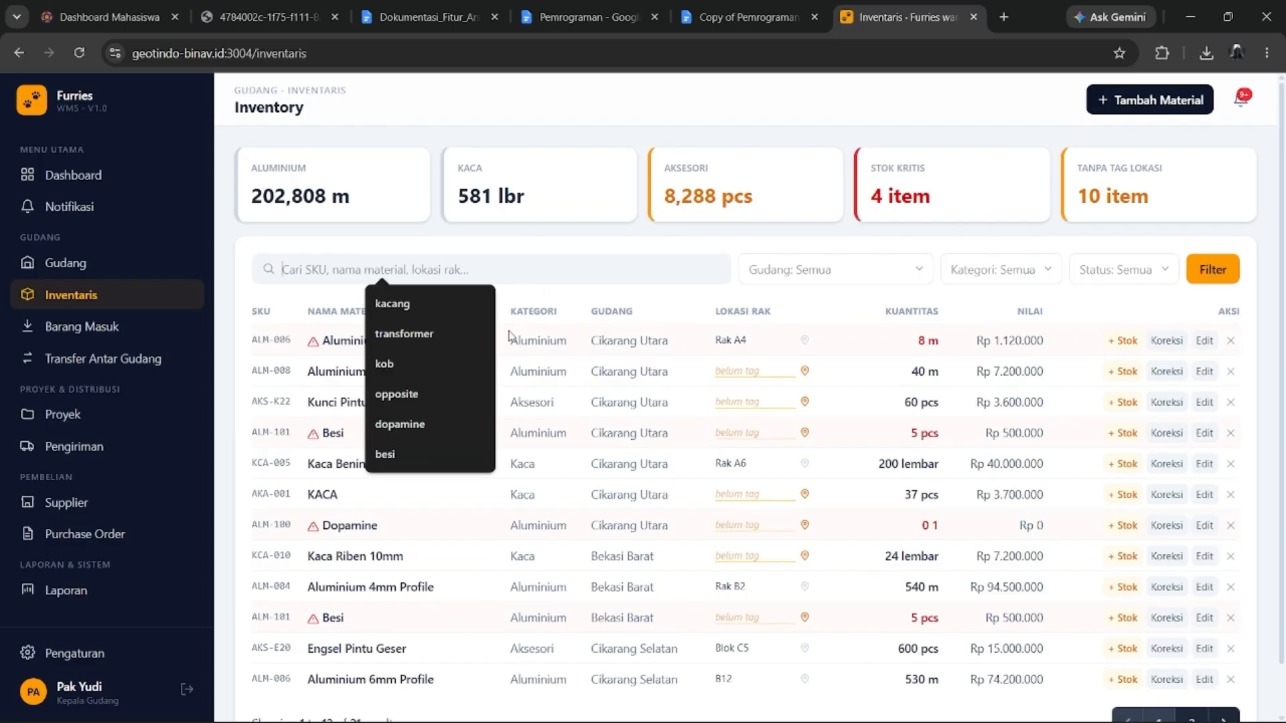
type("PAIN")
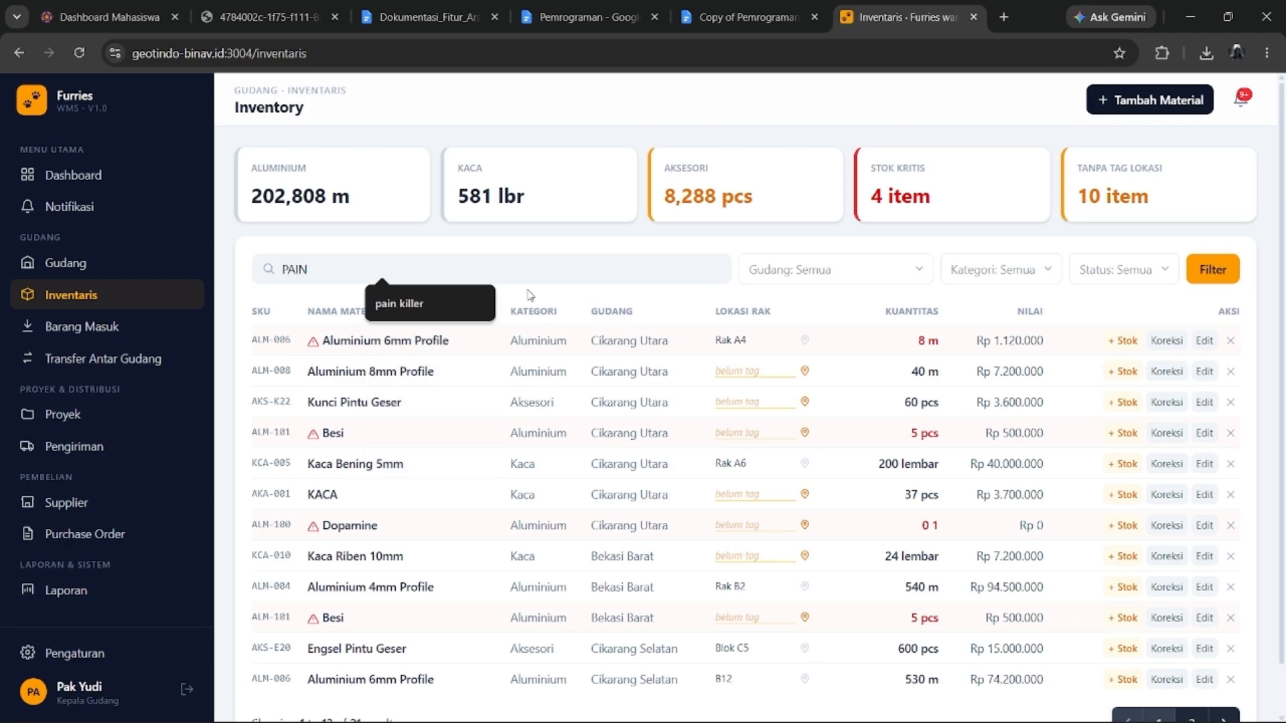
left_click(412, 313)
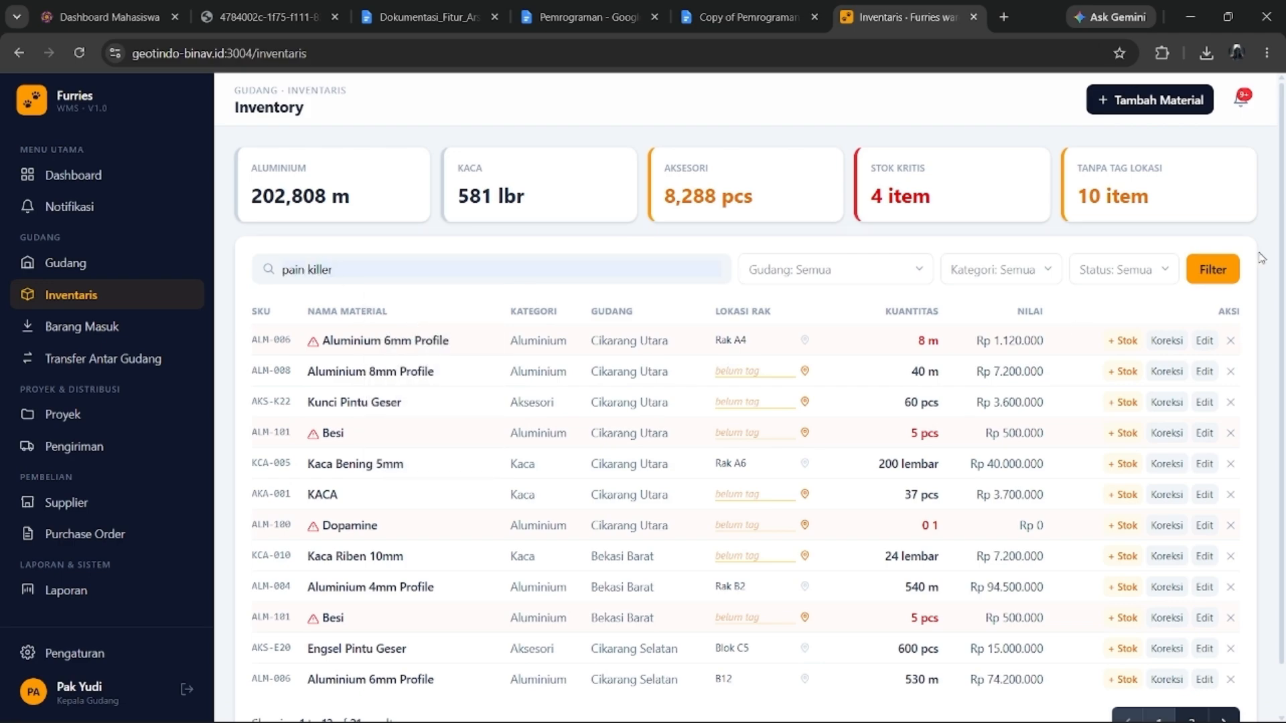
left_click(1213, 269)
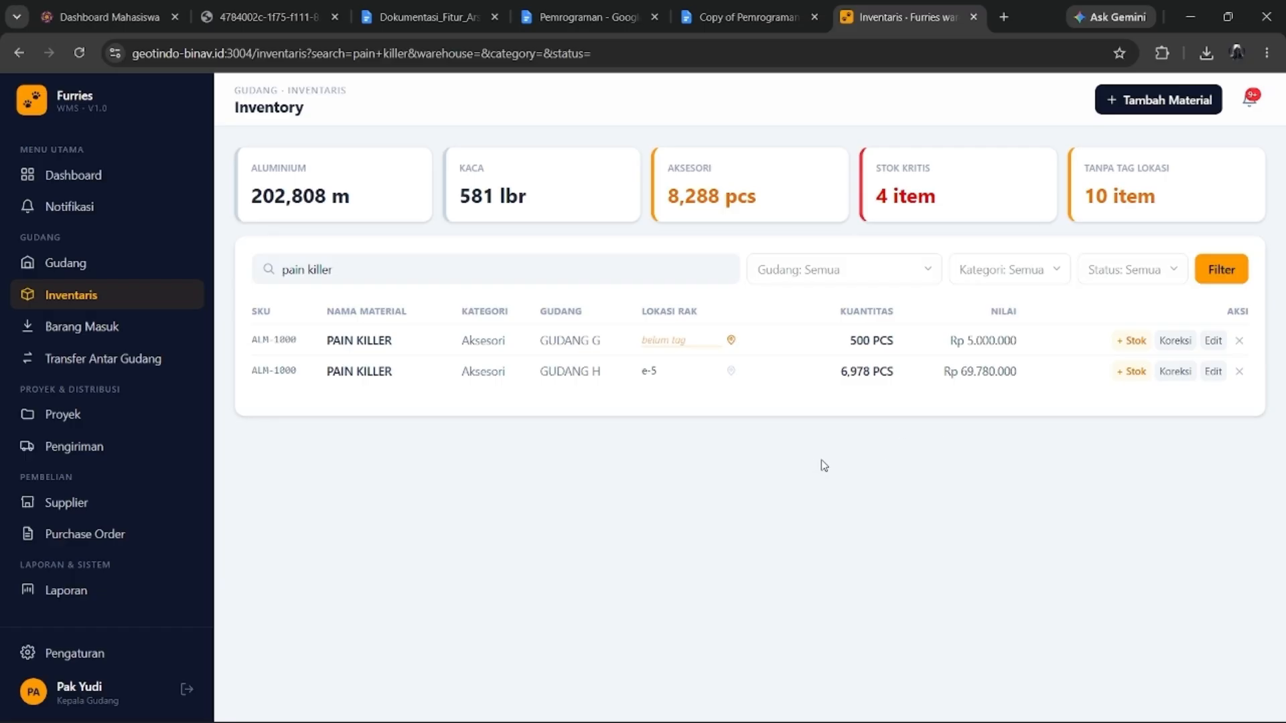
left_click(93, 327)
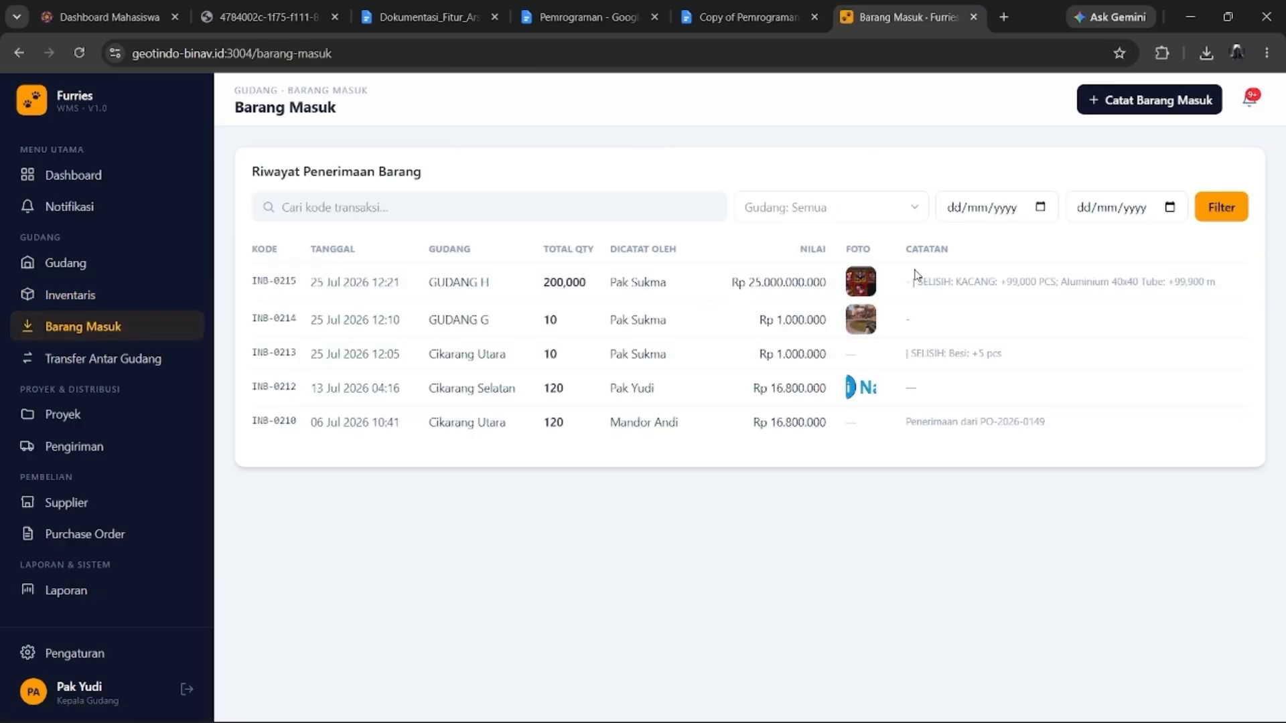
Preview the photo on receipt INB-0215, then look over the inter-warehouse transfer page.
left_click(861, 281)
left_click(704, 577)
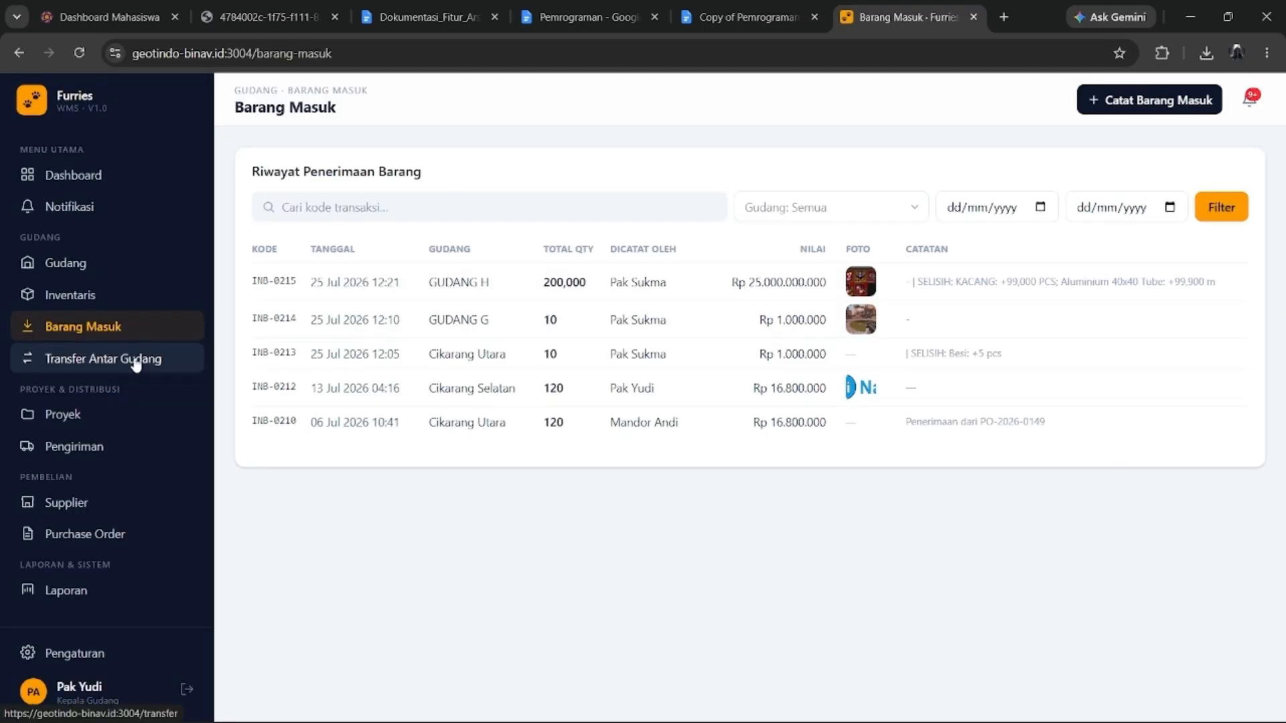
left_click(132, 362)
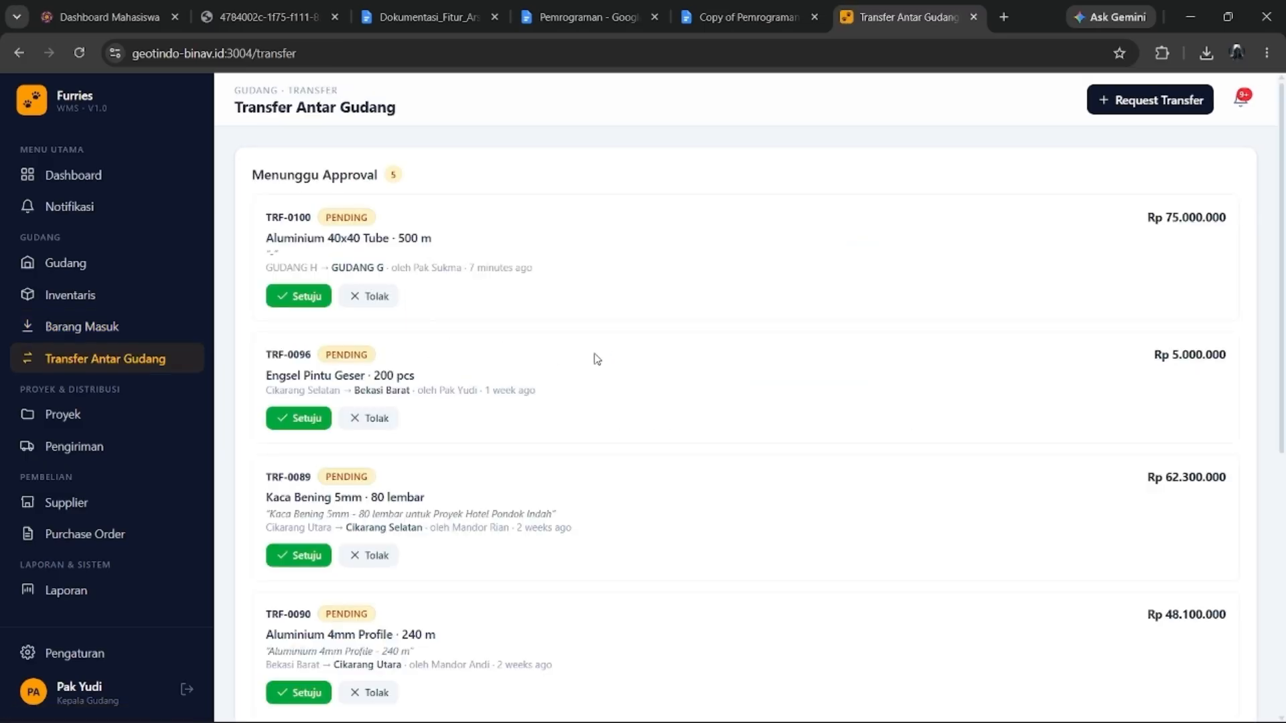
scroll(399, 297, "down", 5)
scroll(400, 297, "down", 2)
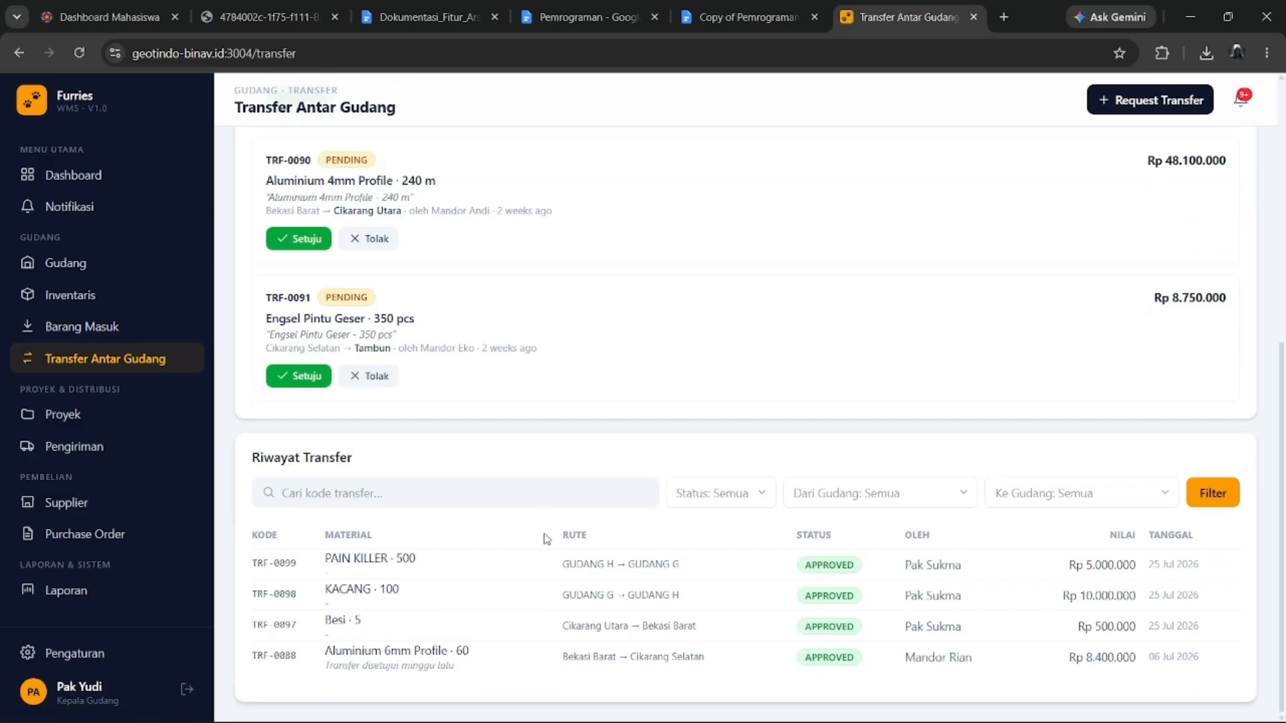
scroll(527, 509, "up", 6)
scroll(469, 522, "down", 6)
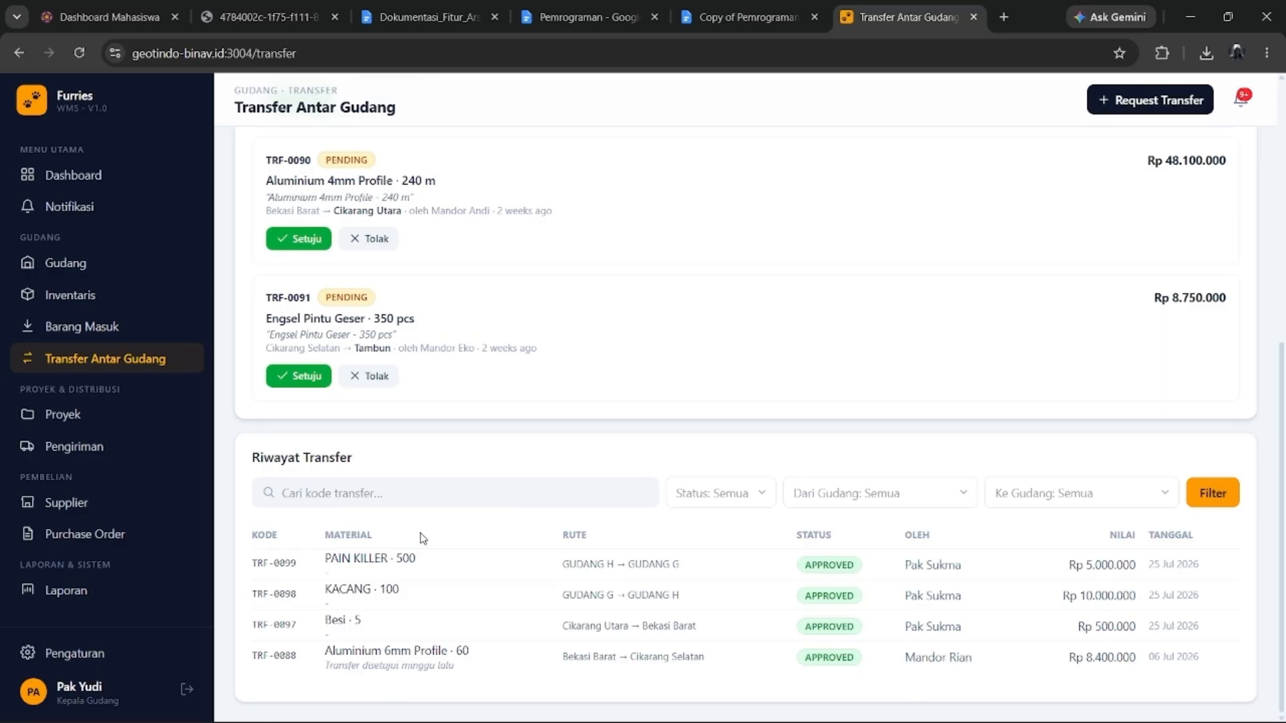
left_click_drag(422, 539, 502, 593)
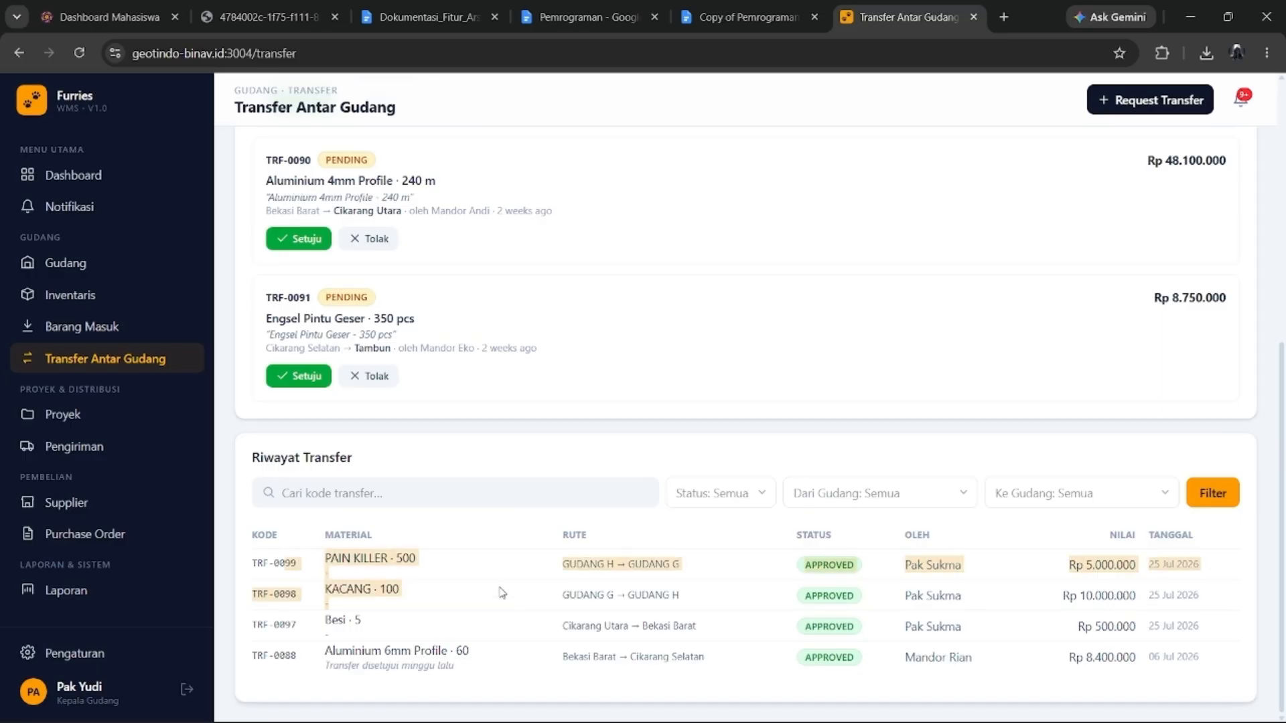
Browse the project, shipment, supplier and purchase order lists.
left_click(90, 420)
scroll(712, 430, "down", 1)
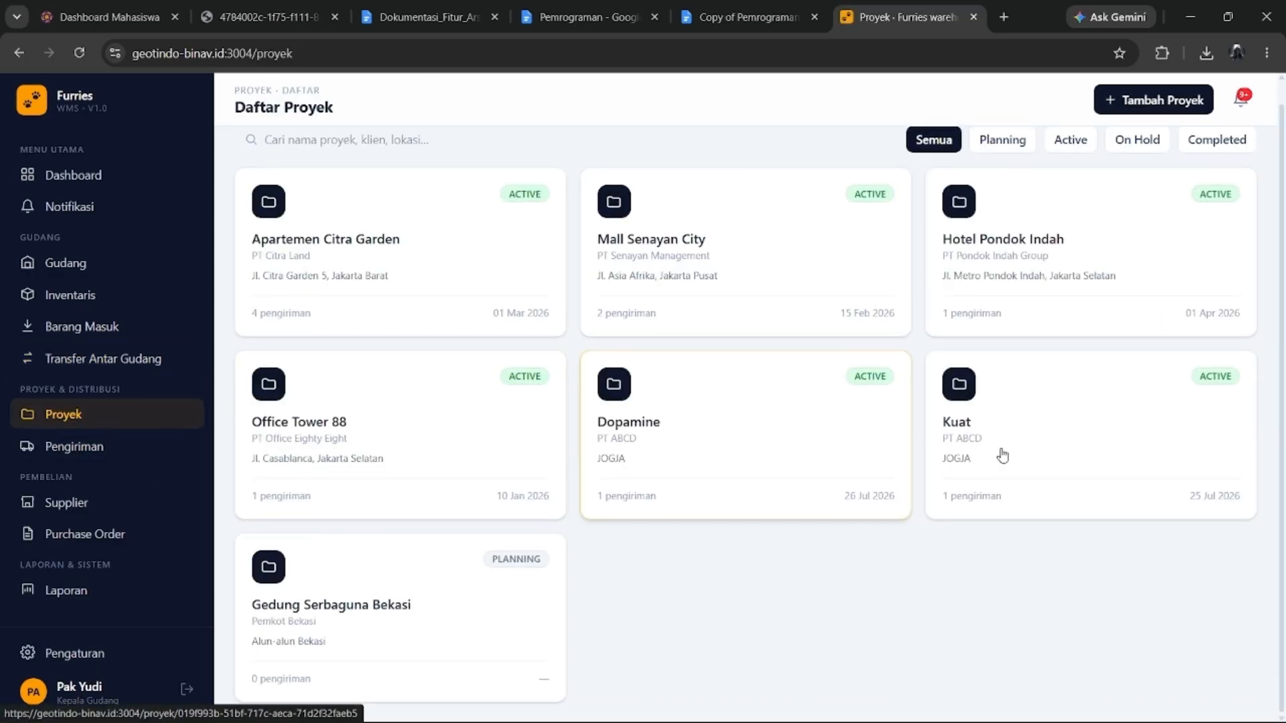
left_click(54, 446)
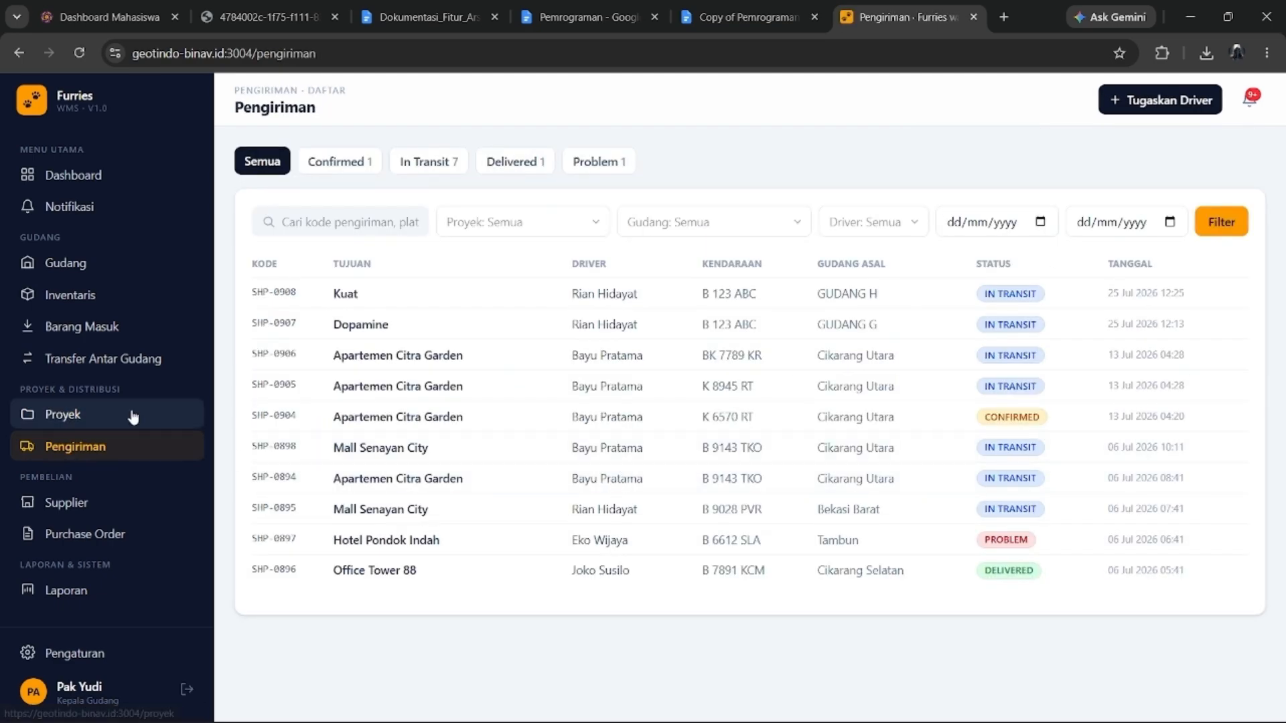
left_click(102, 504)
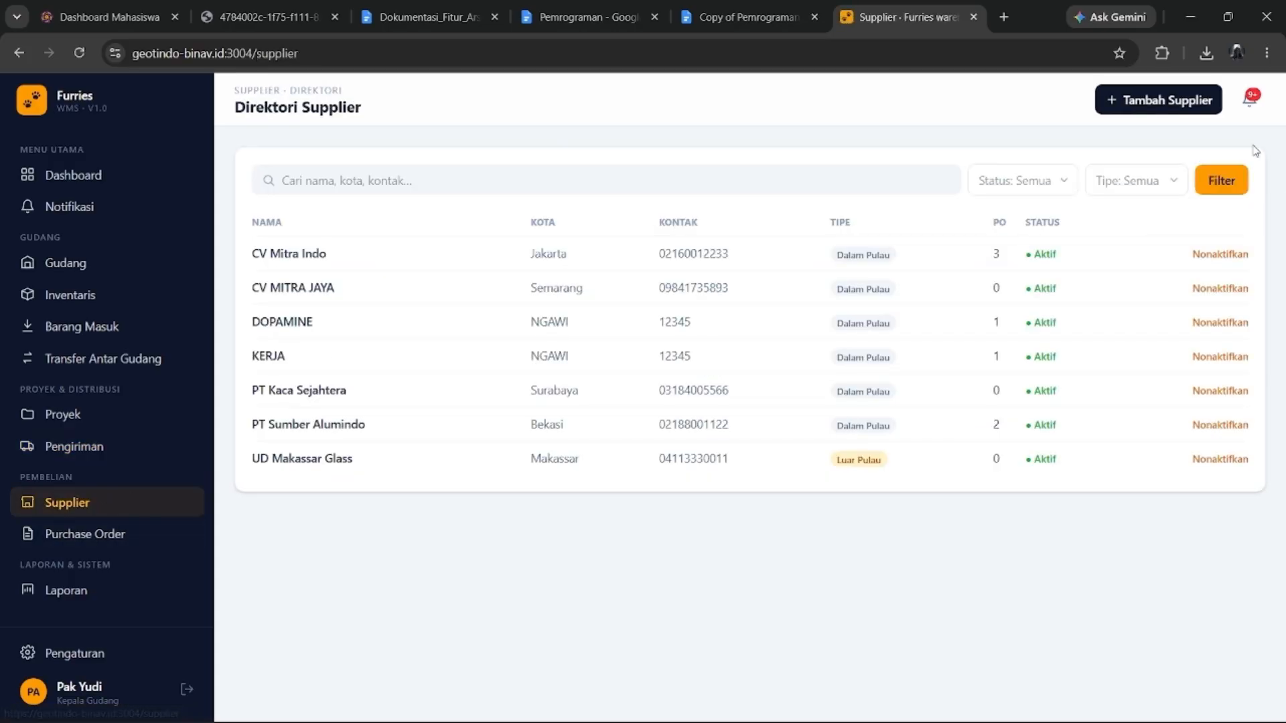
left_click(158, 531)
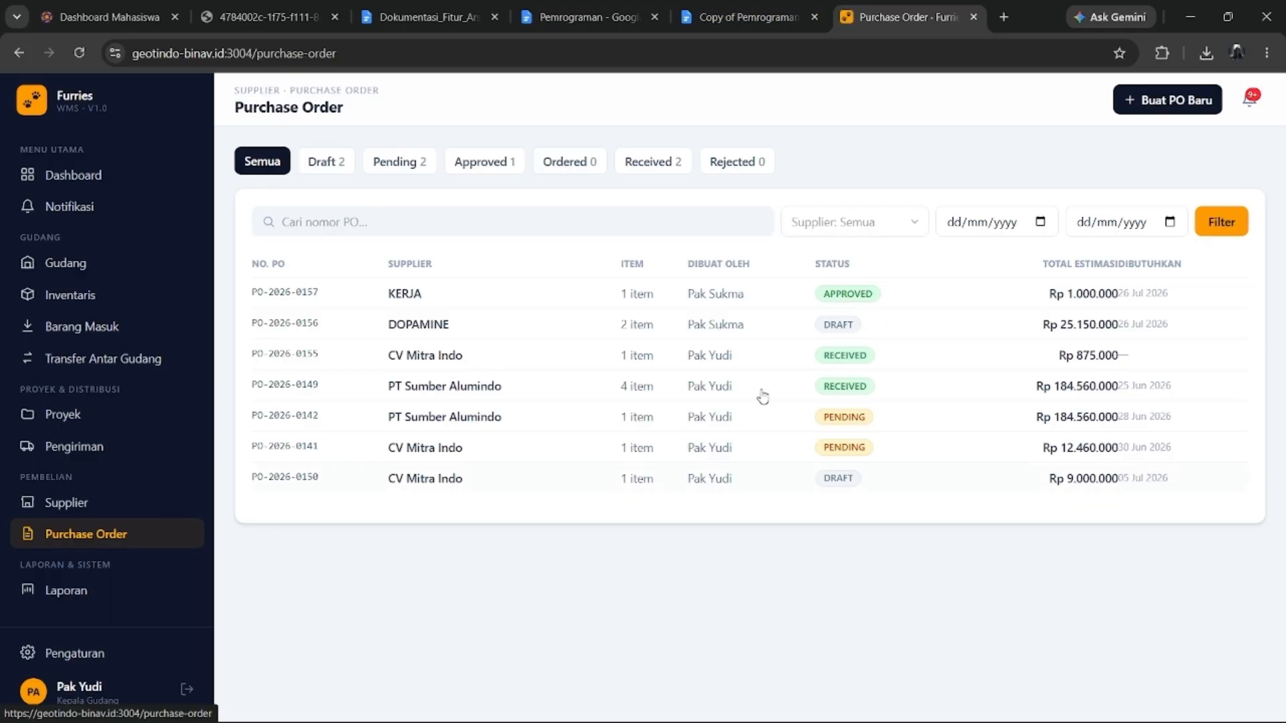
Look over the reports page, then finish on the account settings page.
left_click(36, 584)
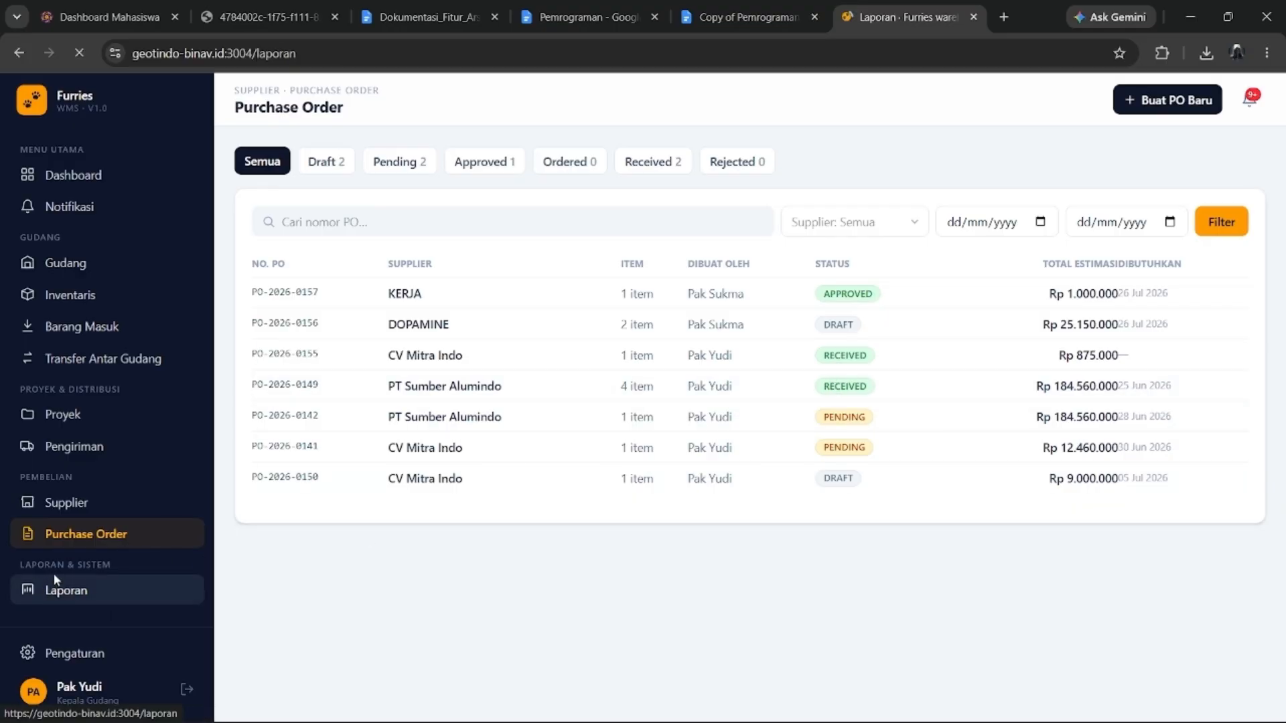
scroll(642, 382, "down", 2)
scroll(917, 595, "up", 3)
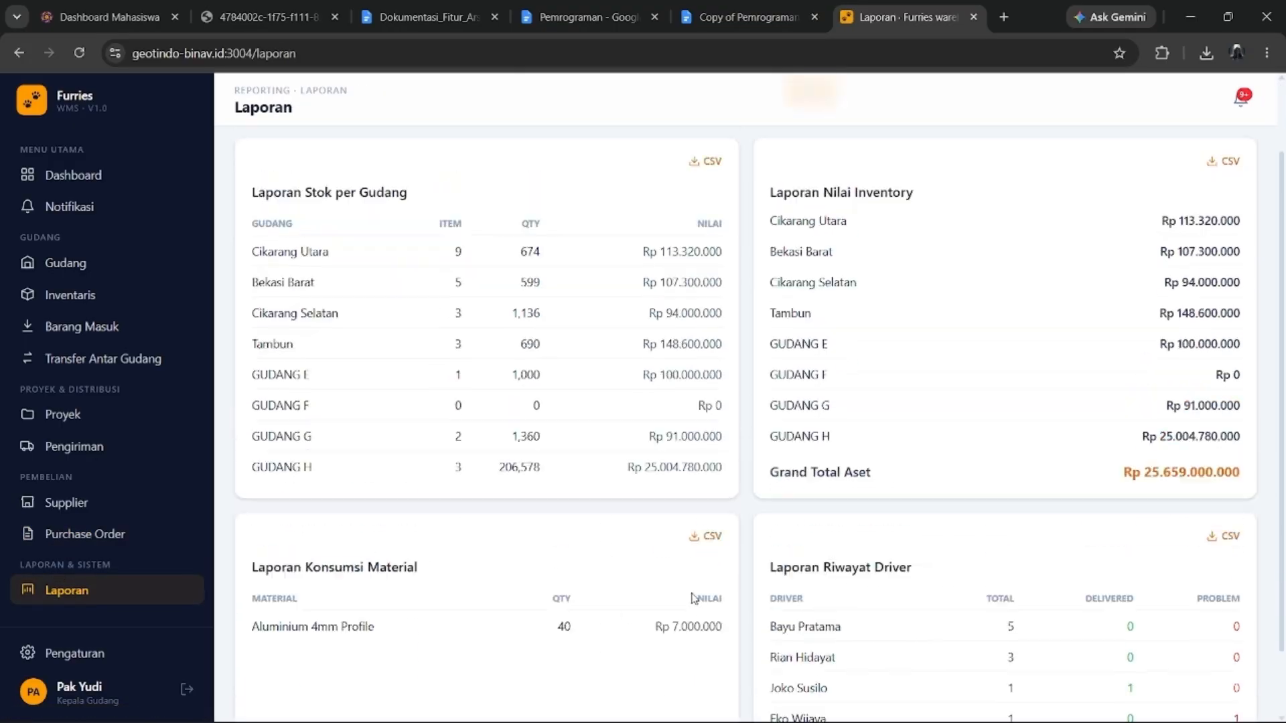
left_click(101, 661)
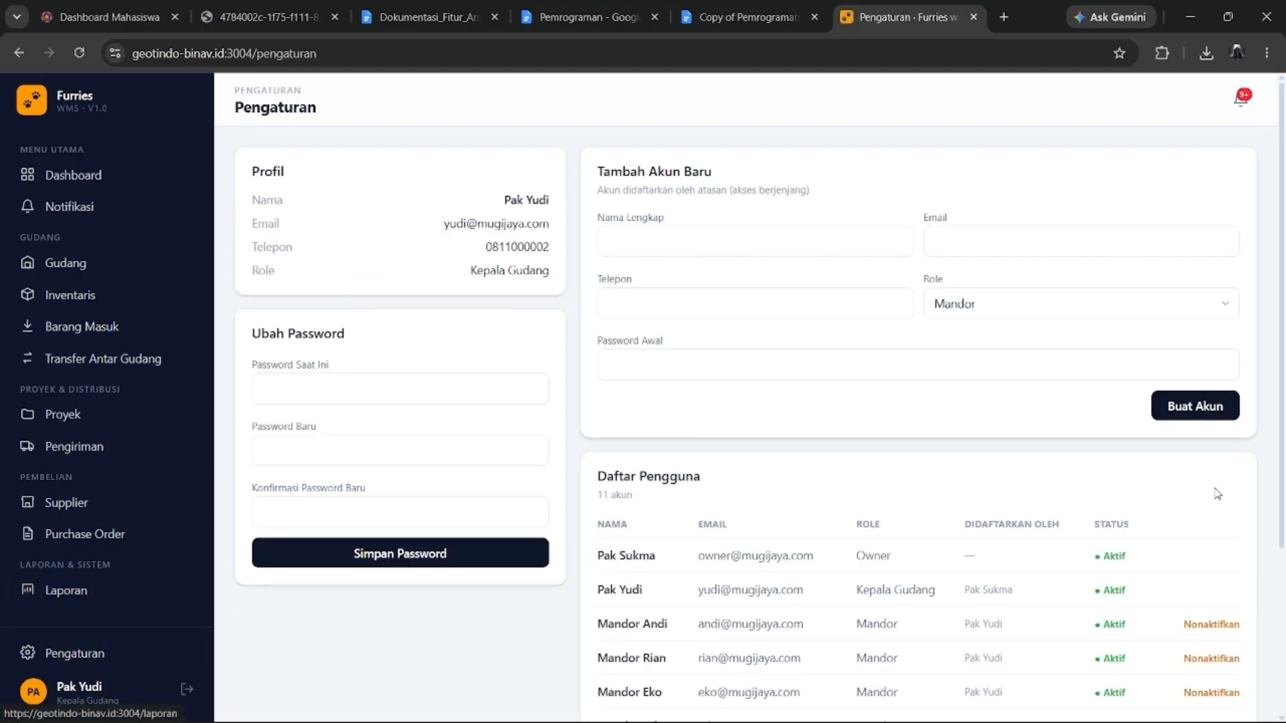
scroll(966, 531, "down", 3)
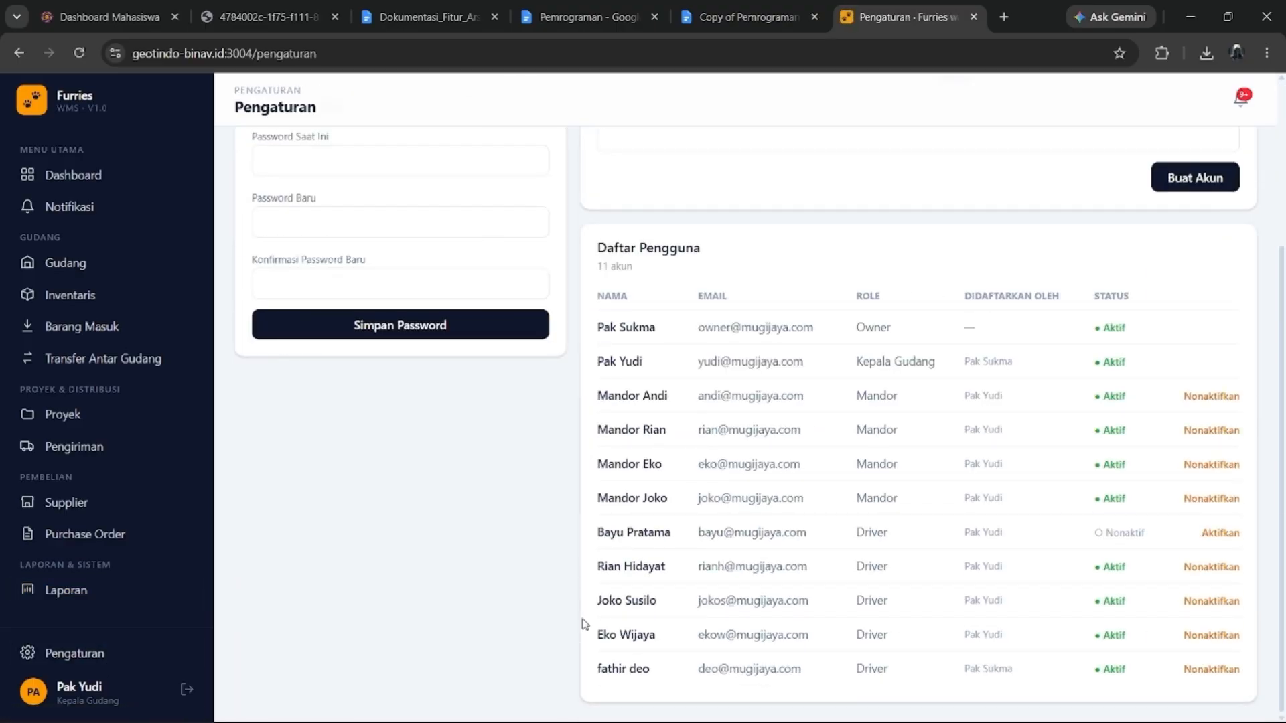
scroll(826, 369, "up", 3)
left_click(969, 308)
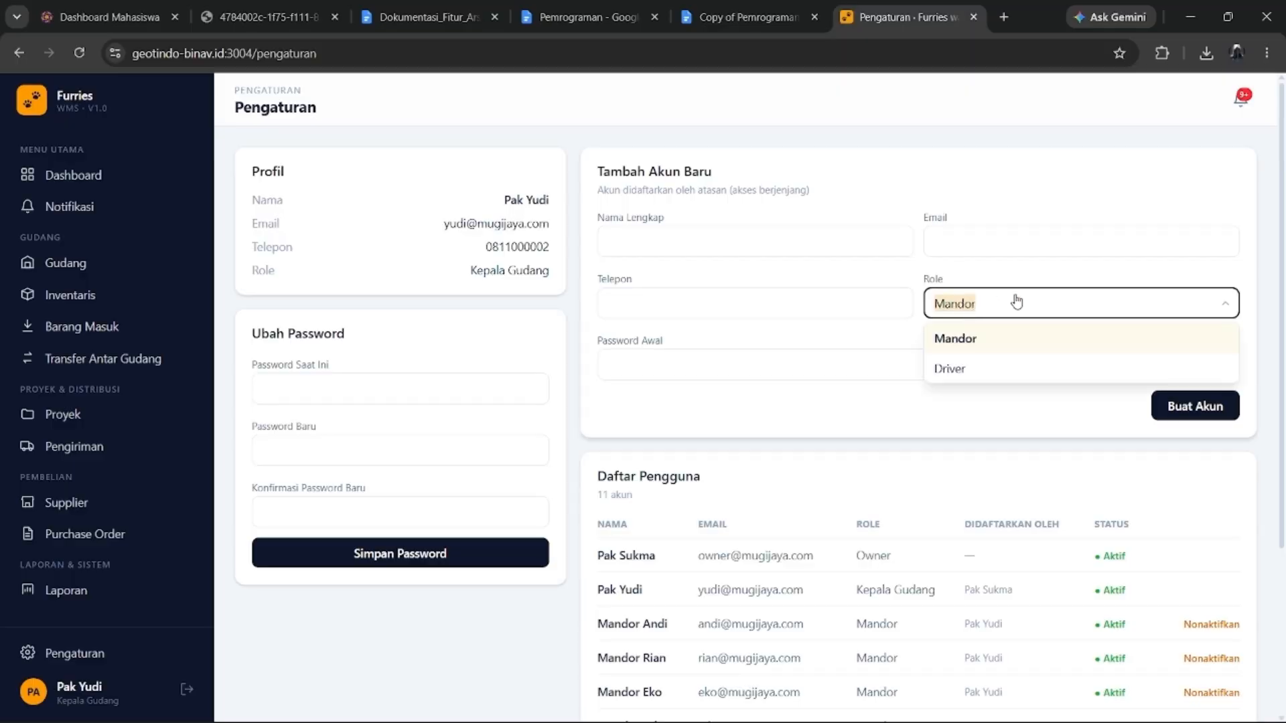
left_click(979, 428)
left_click(994, 319)
left_click(983, 408)
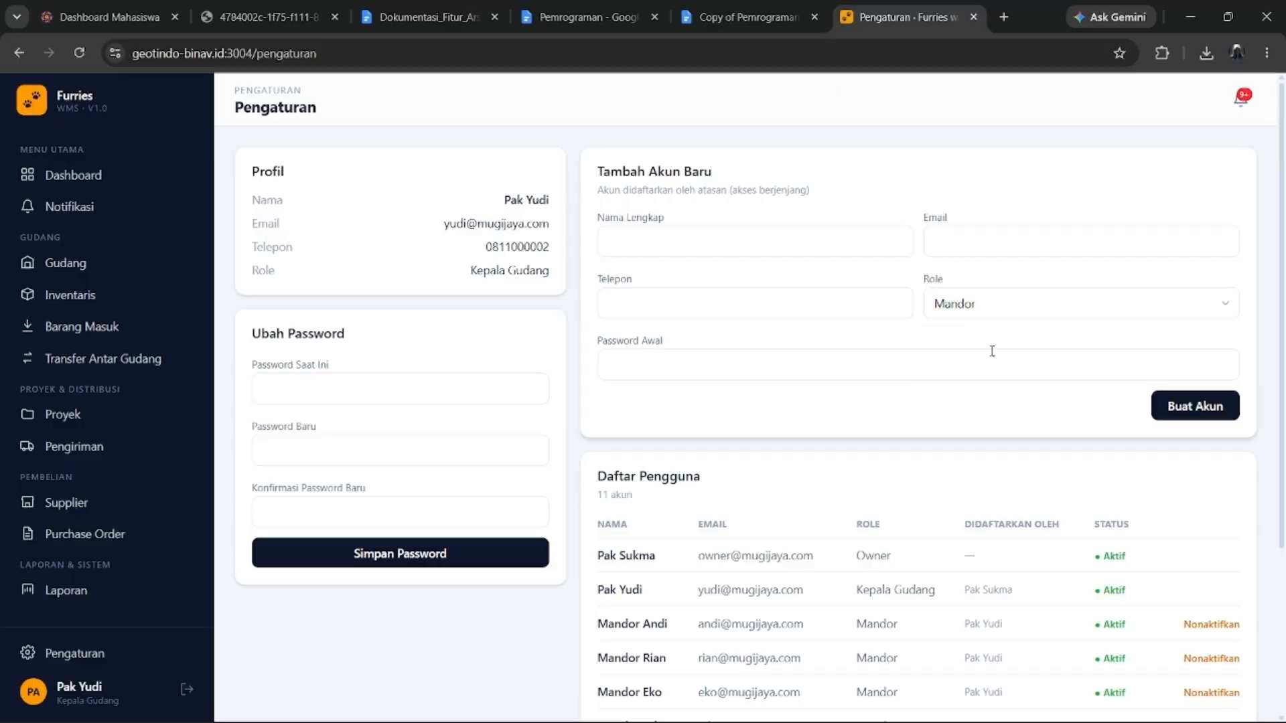
left_click(1001, 312)
left_click(993, 405)
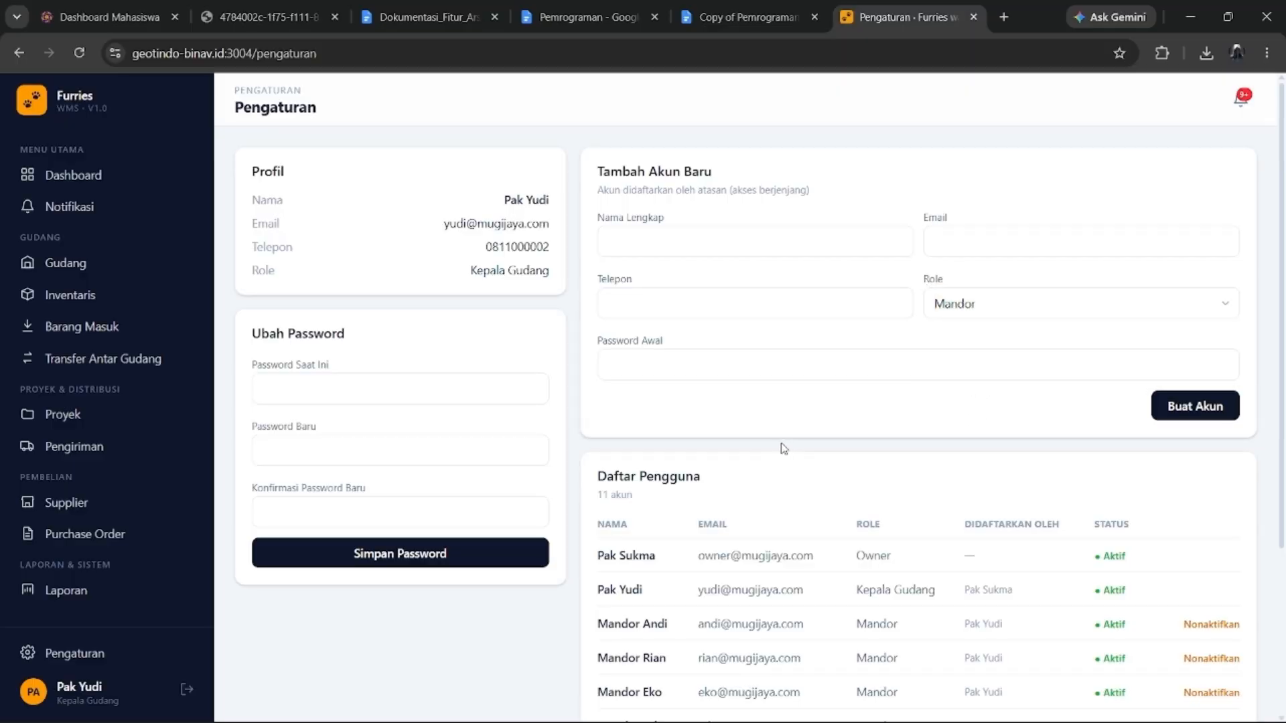
scroll(905, 499, "down", 3)
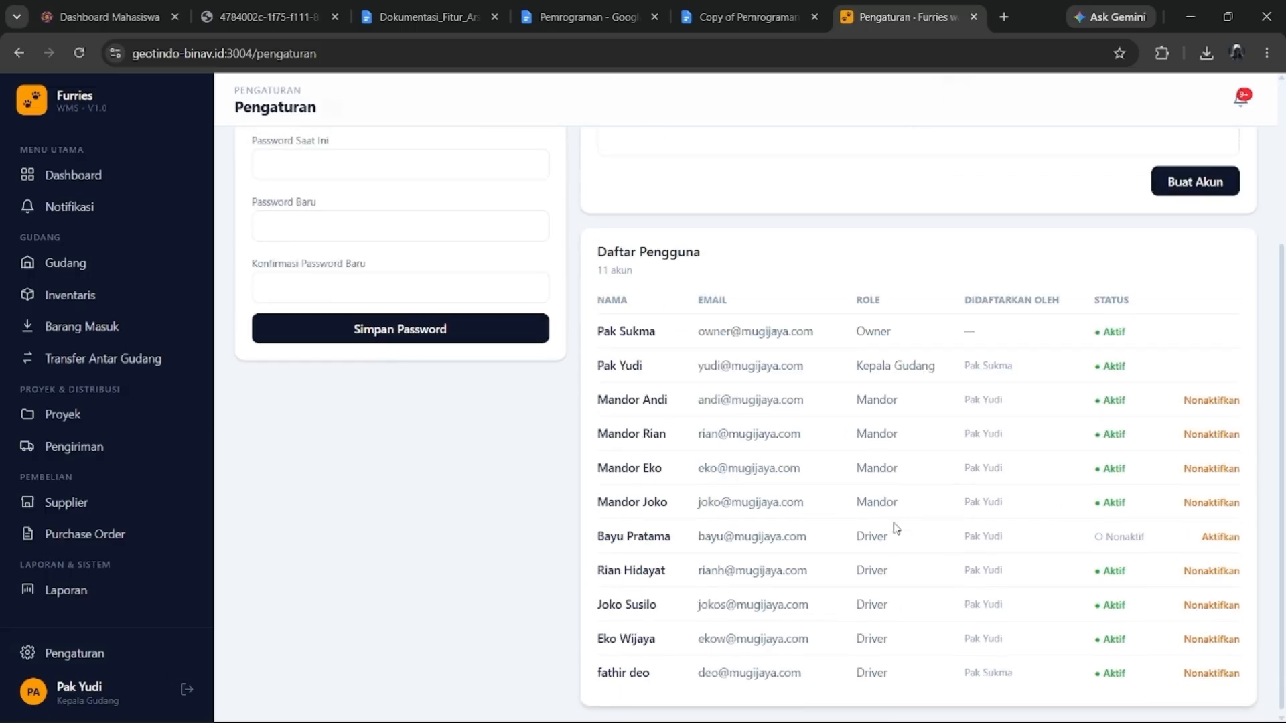
scroll(897, 528, "up", 3)
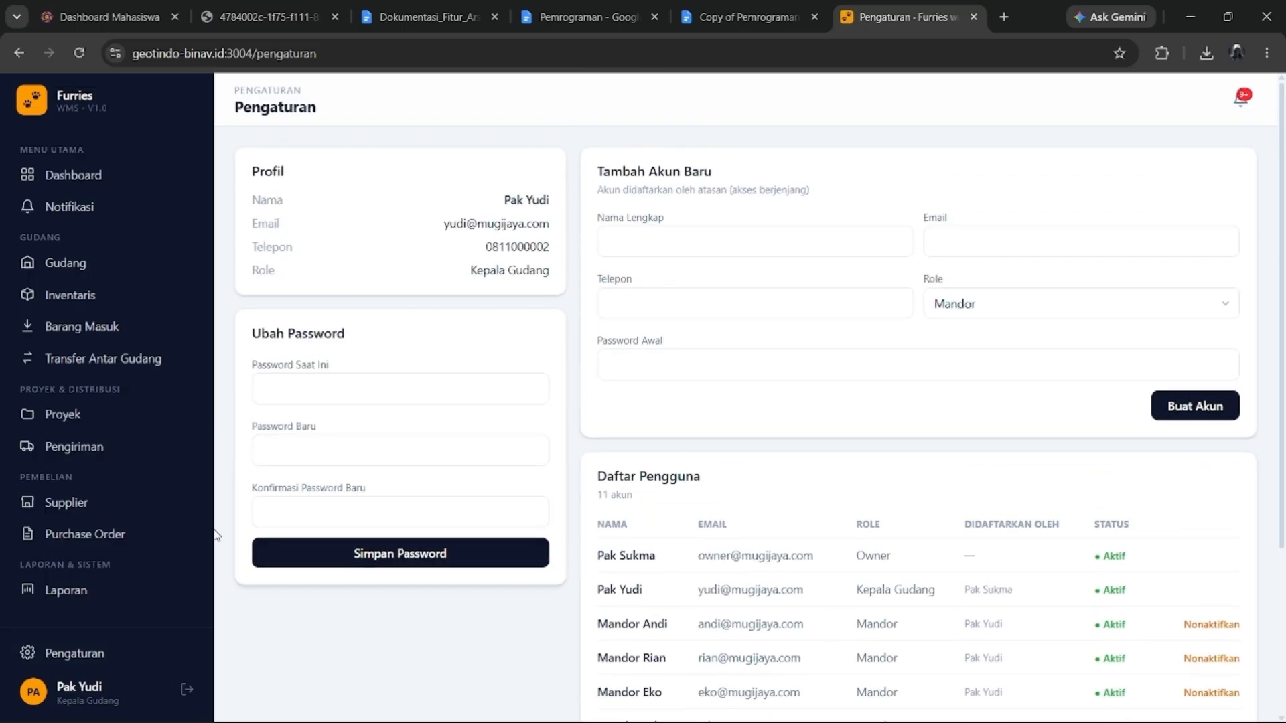
scroll(690, 564, "down", 3)
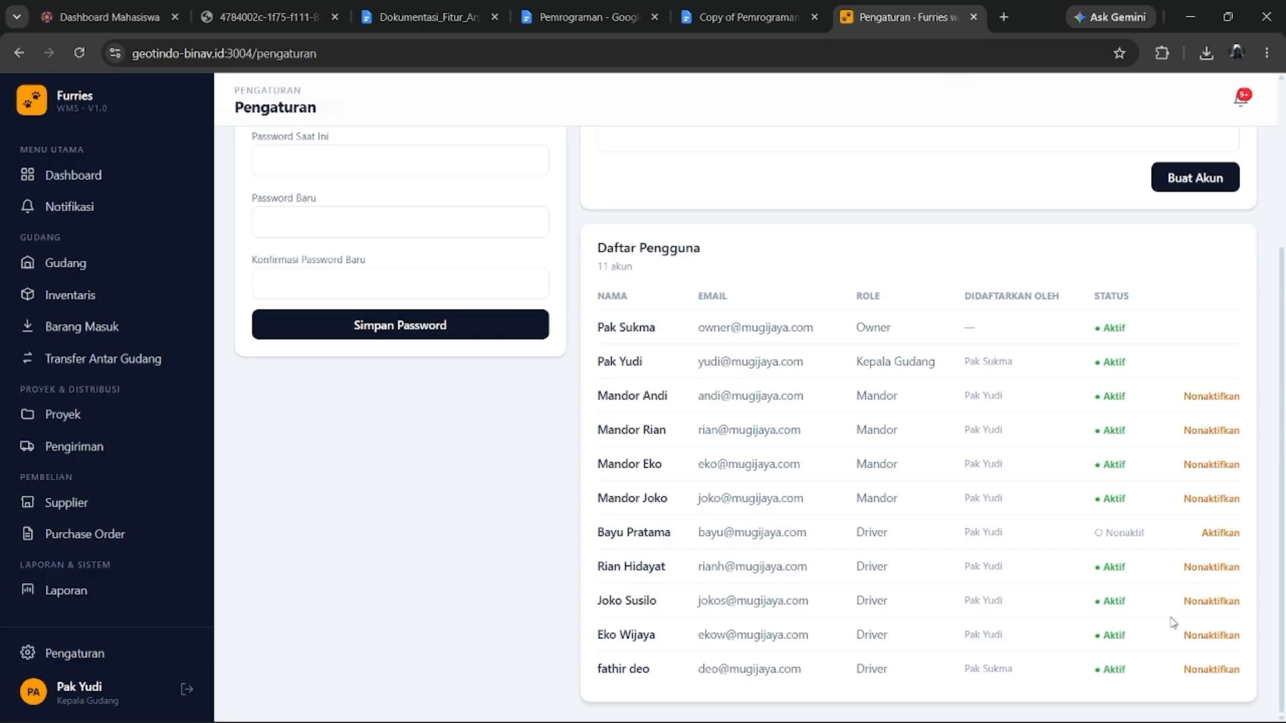
scroll(1062, 399, "up", 3)
scroll(825, 440, "down", 3)
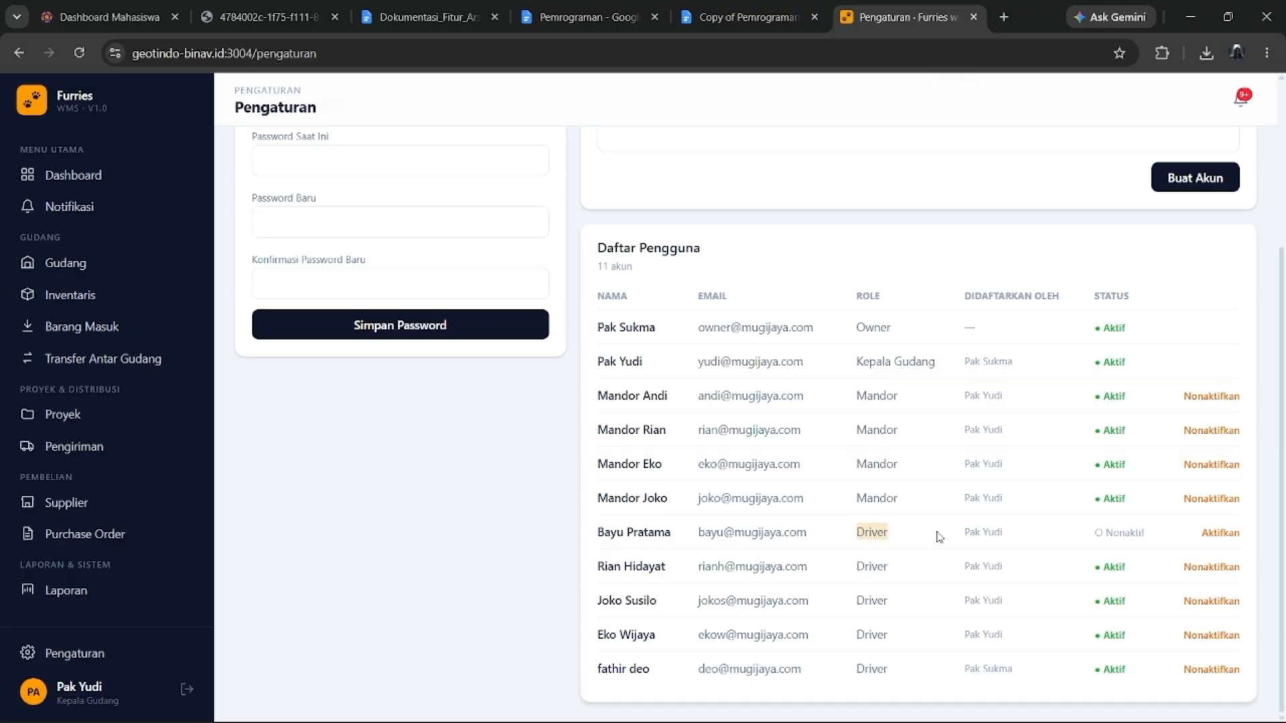
Scroll to the top of the Pengaturan page and log out of the head-of-warehouse account.
scroll(872, 532, "up", 4)
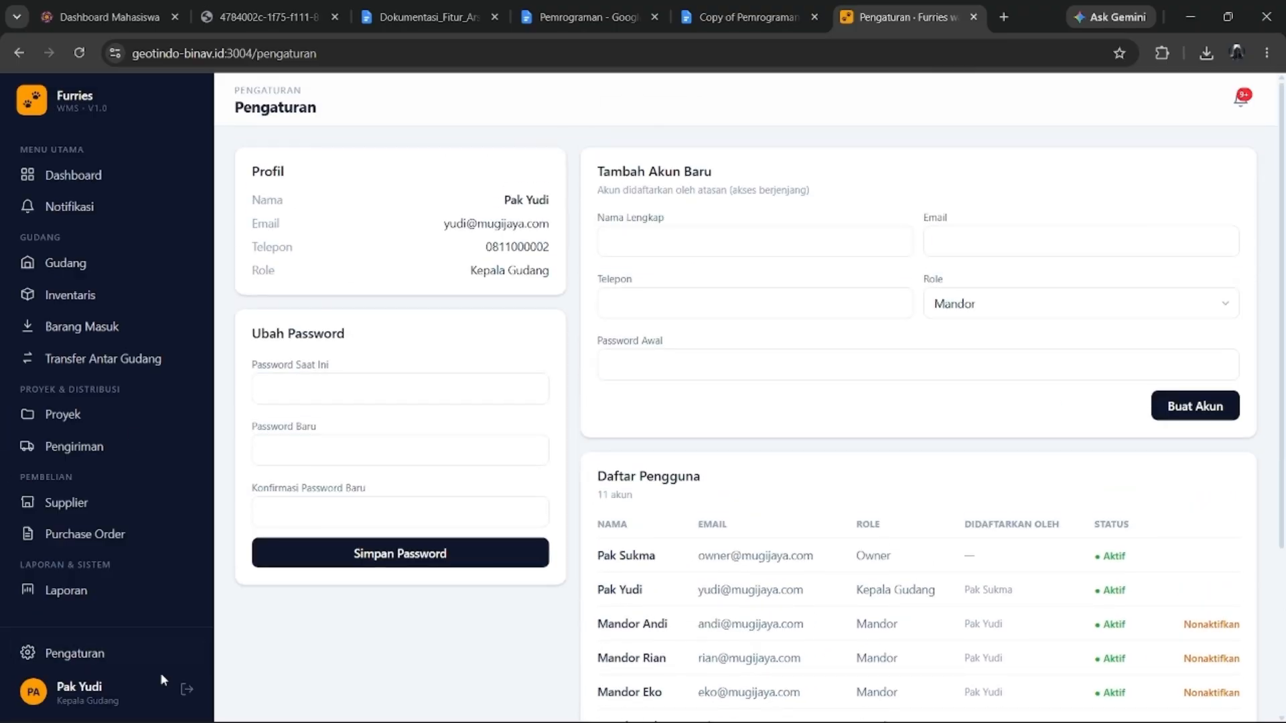
left_click(186, 689)
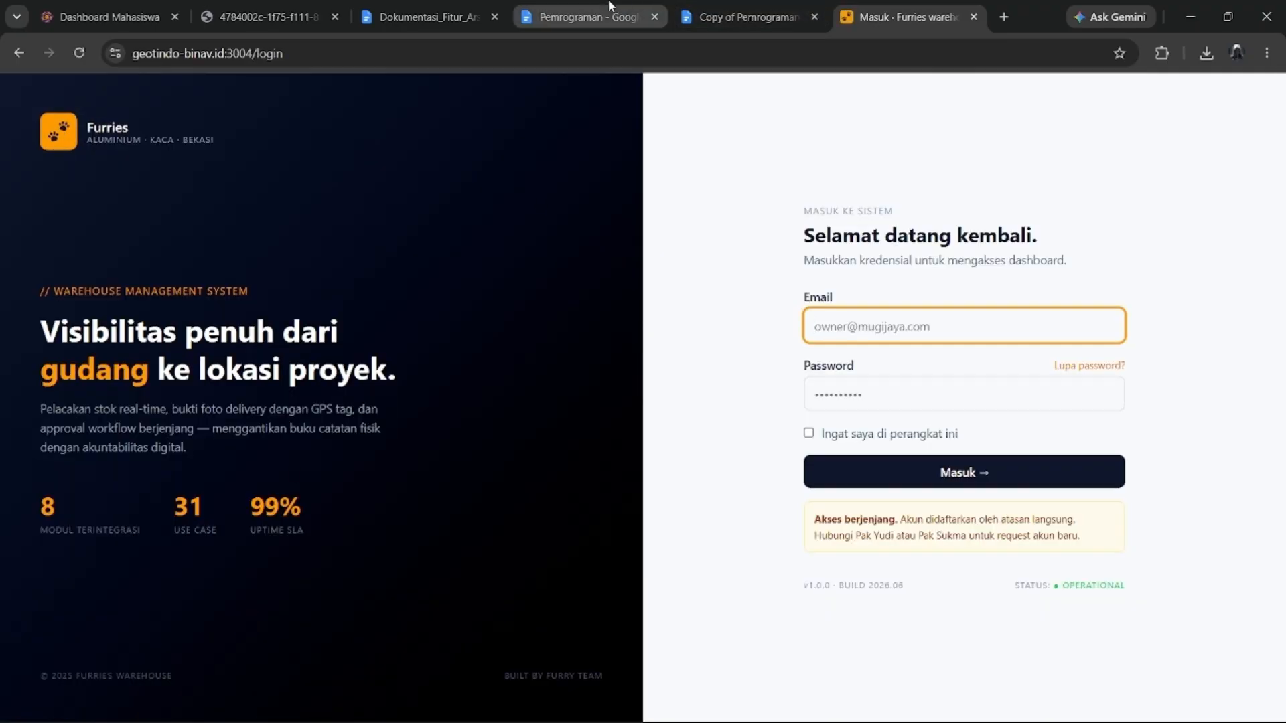
Sign in as the Mandor with credentials from the accounts document, declining Chrome's password save.
left_click(583, 16)
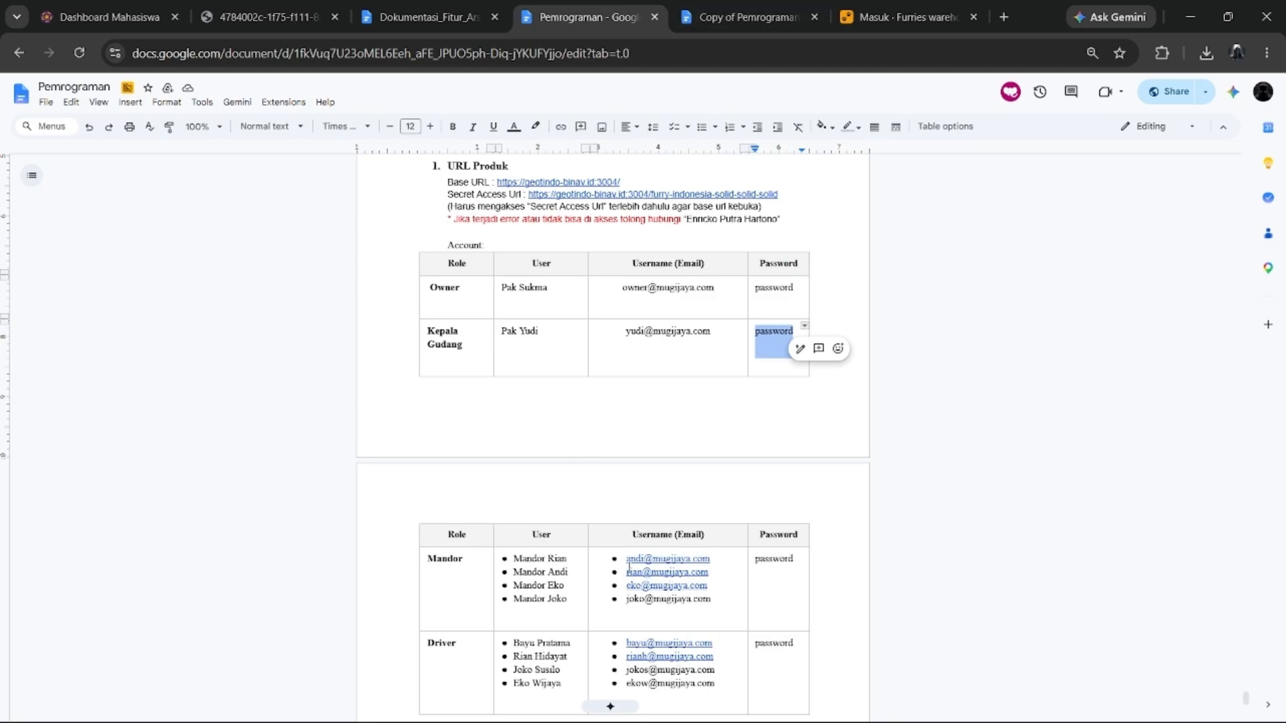
left_click(629, 560)
left_click_drag(626, 559, 710, 558)
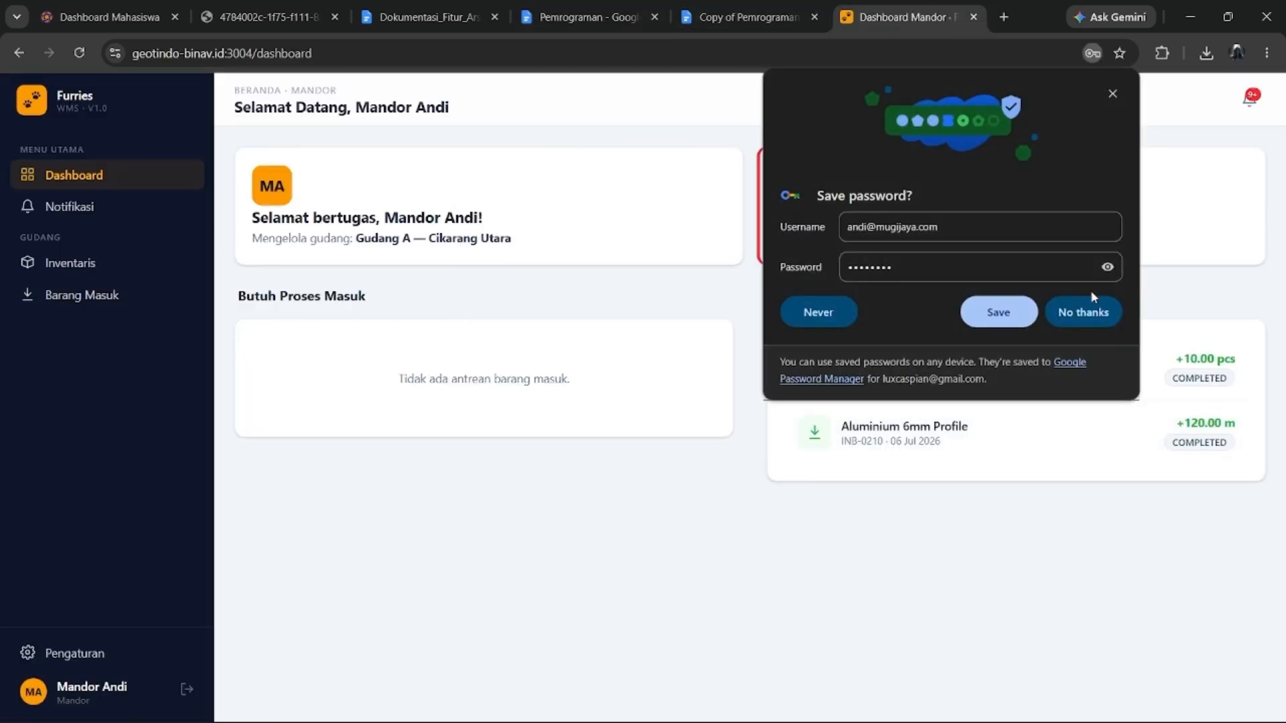
left_click(1088, 310)
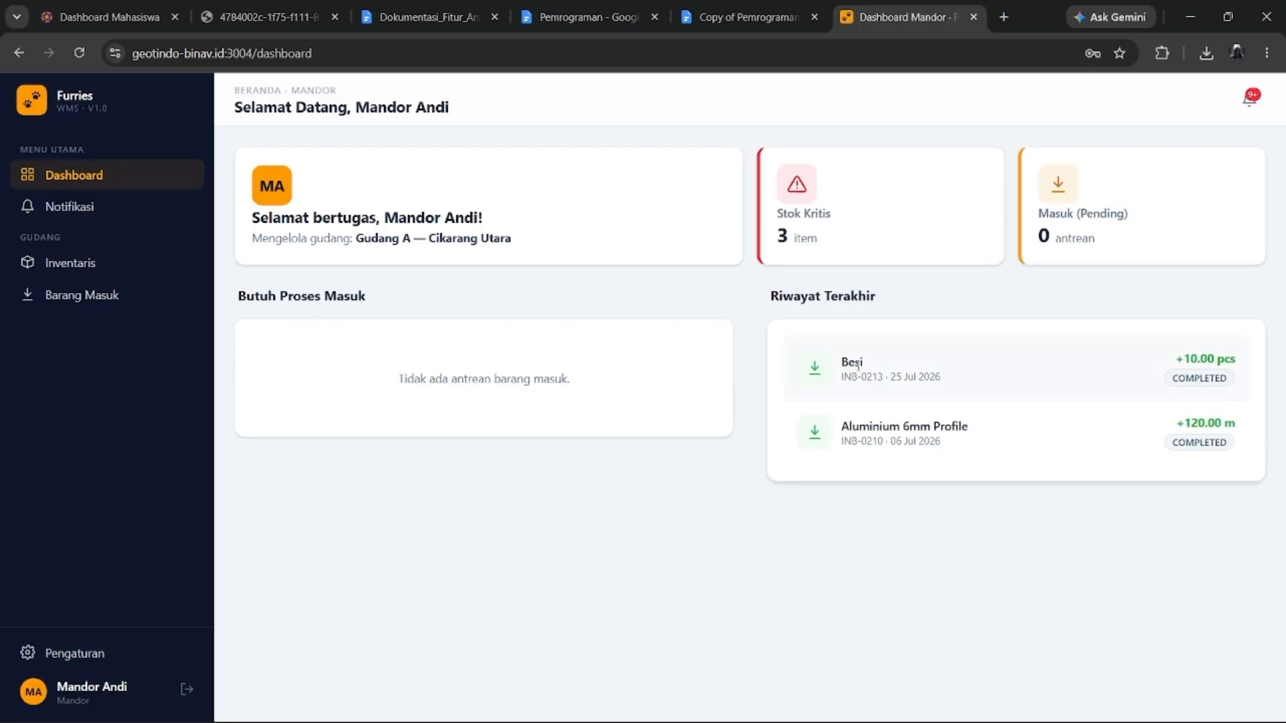
Browse the inventory stock list and incoming goods history, noting the Cikarang Utara warehouse.
left_click(98, 268)
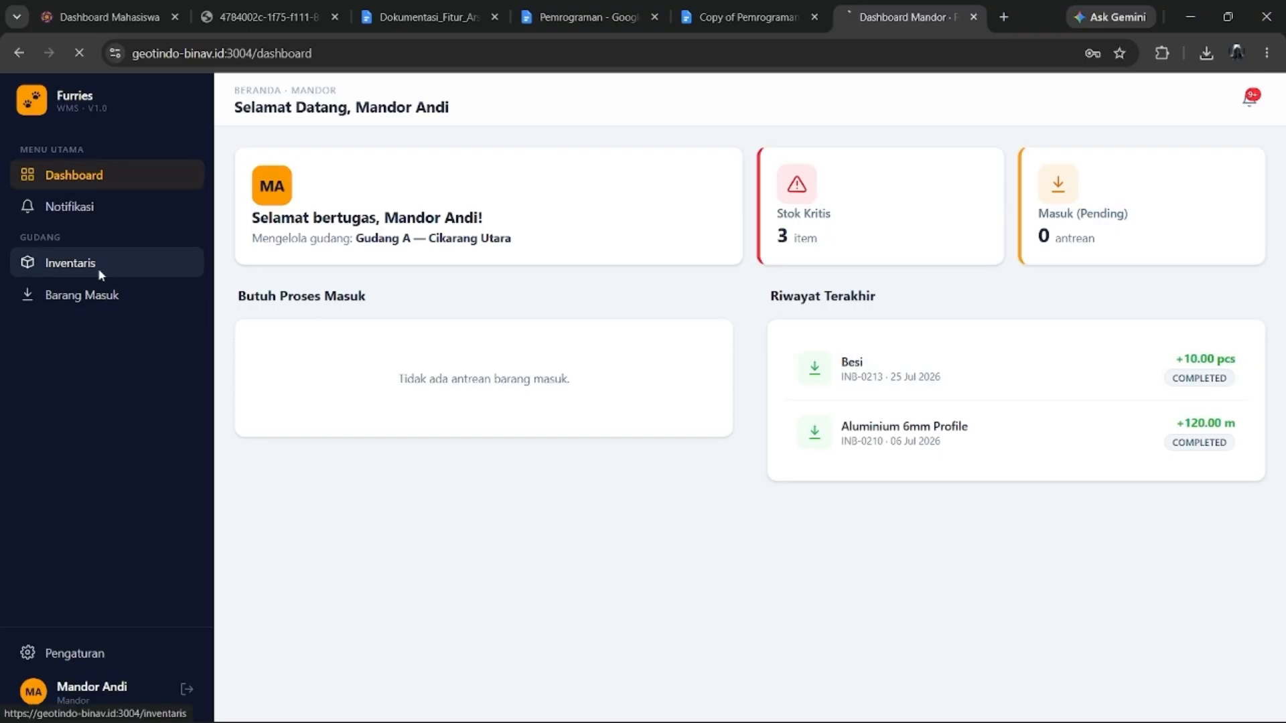
left_click(106, 298)
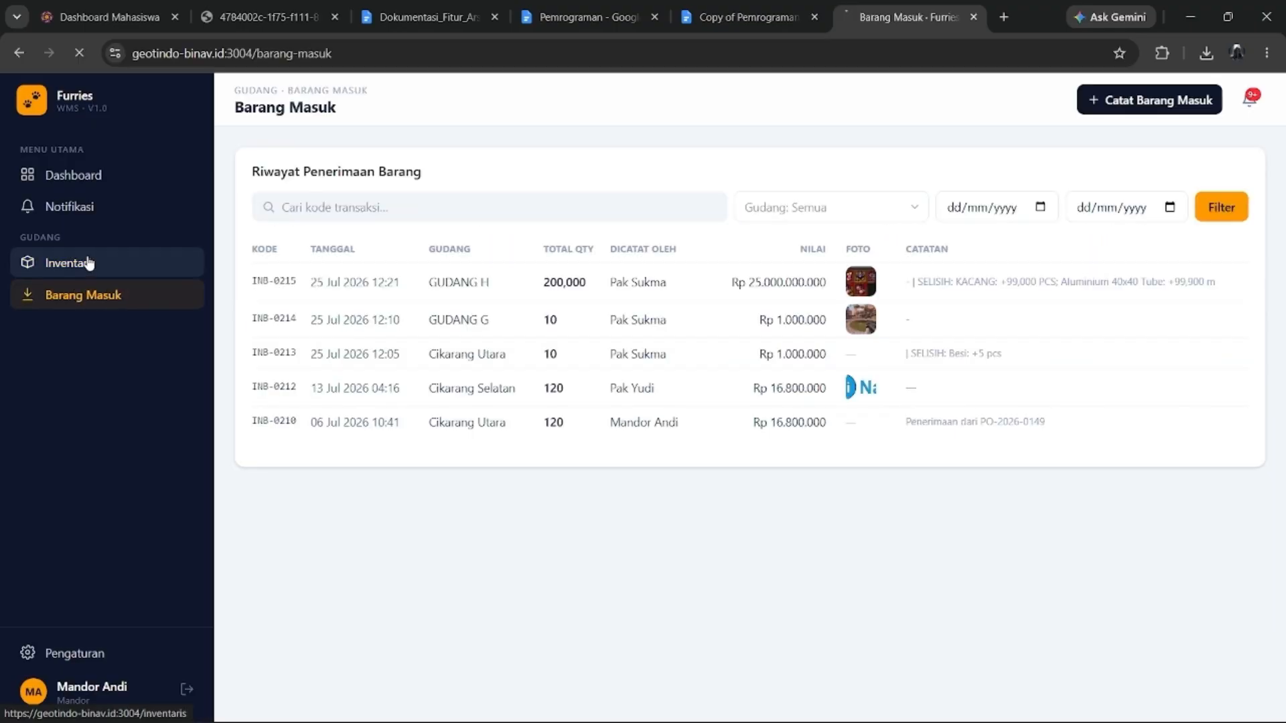
left_click(88, 263)
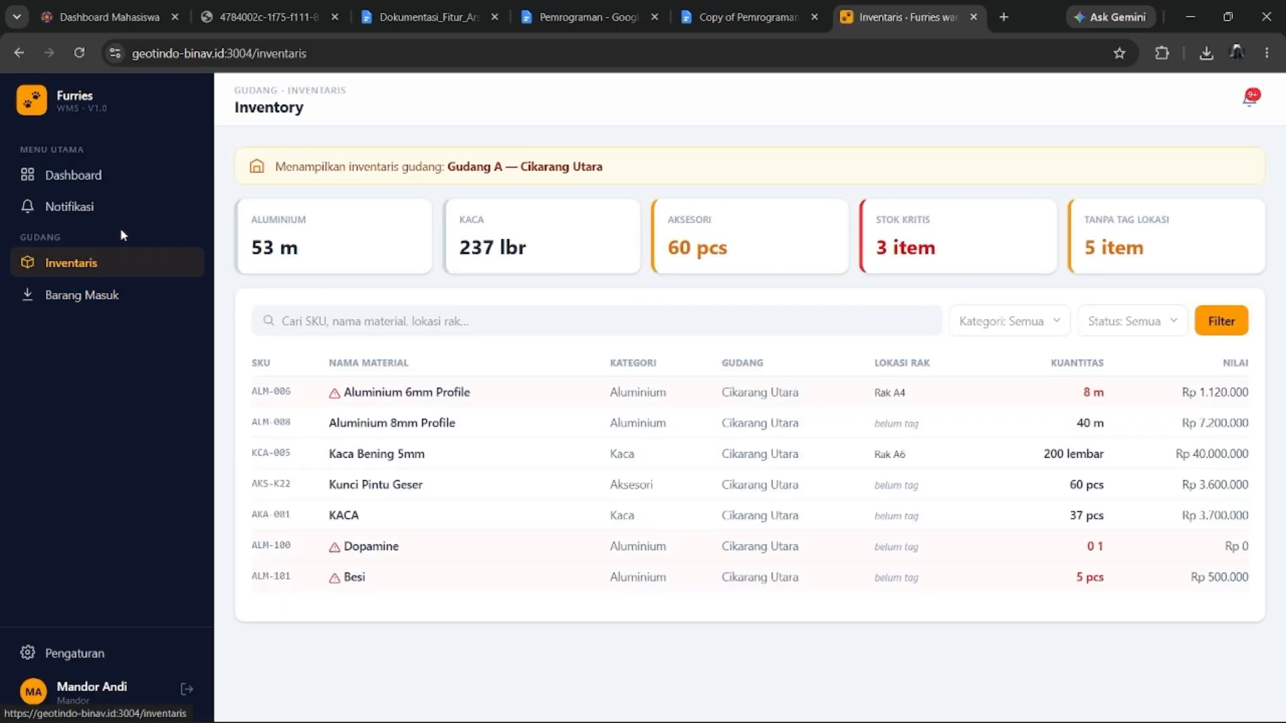
left_click(556, 317)
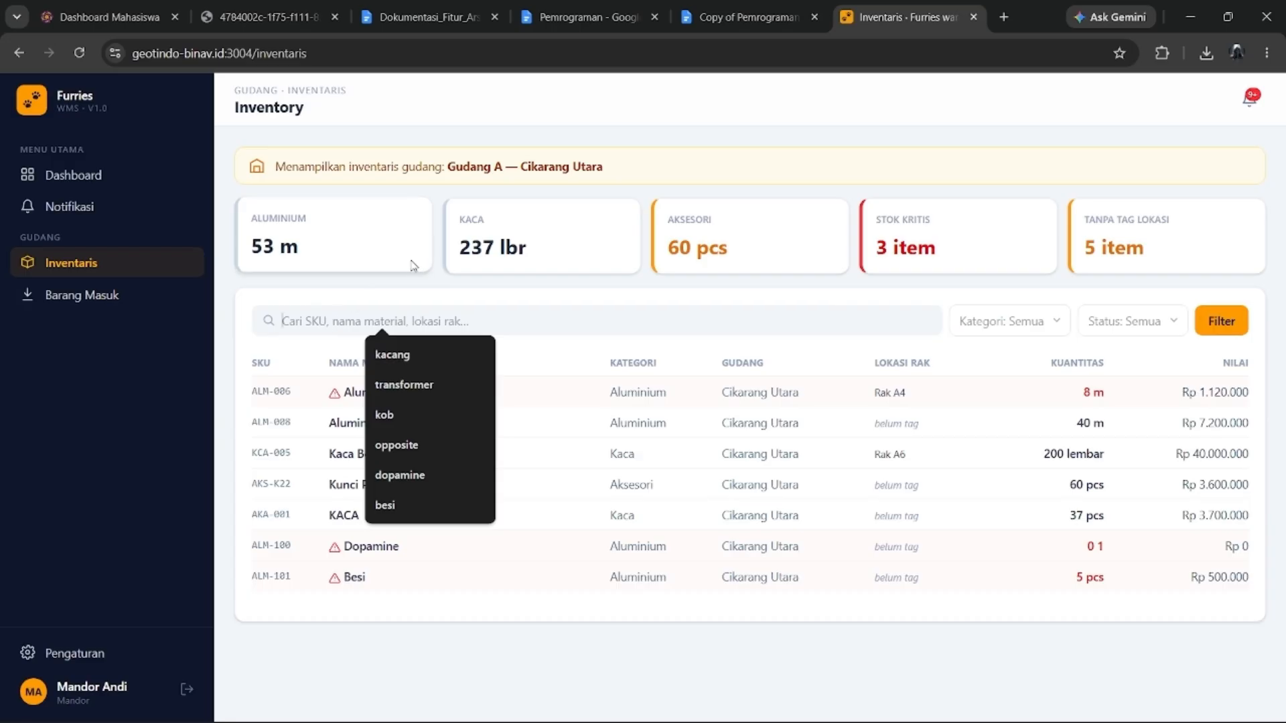
left_click(361, 181)
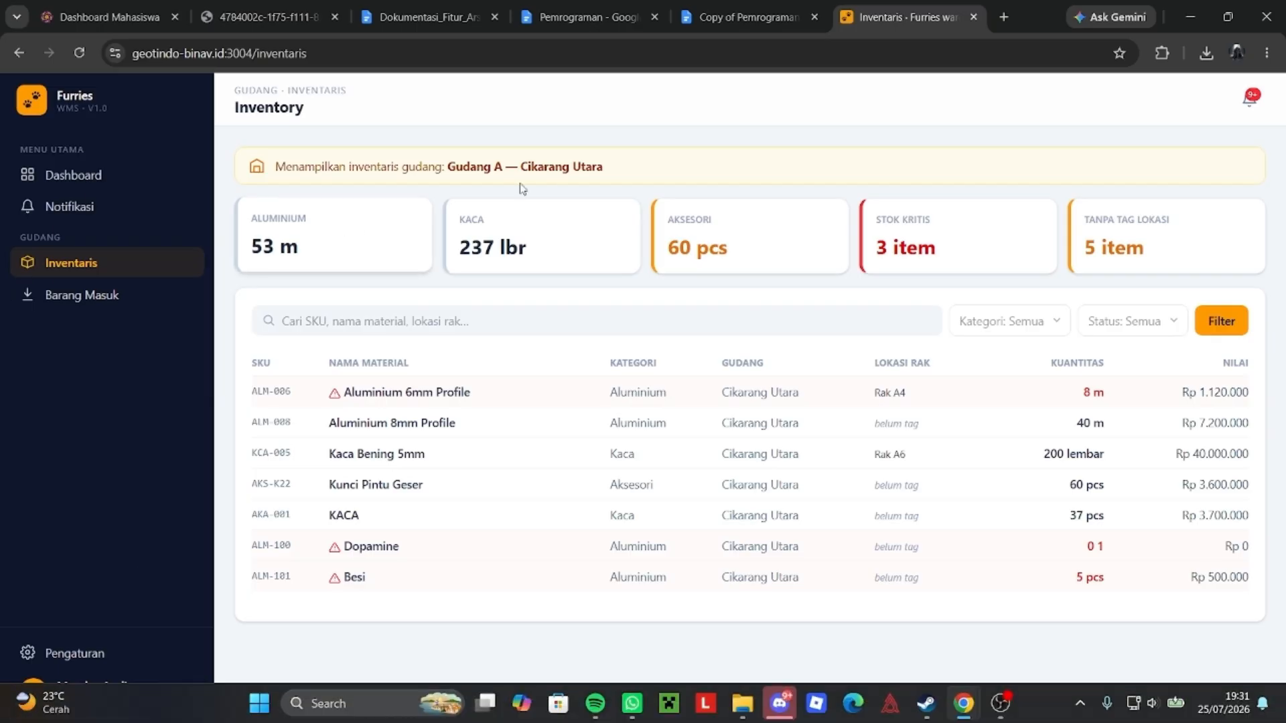
left_click_drag(525, 168, 602, 168)
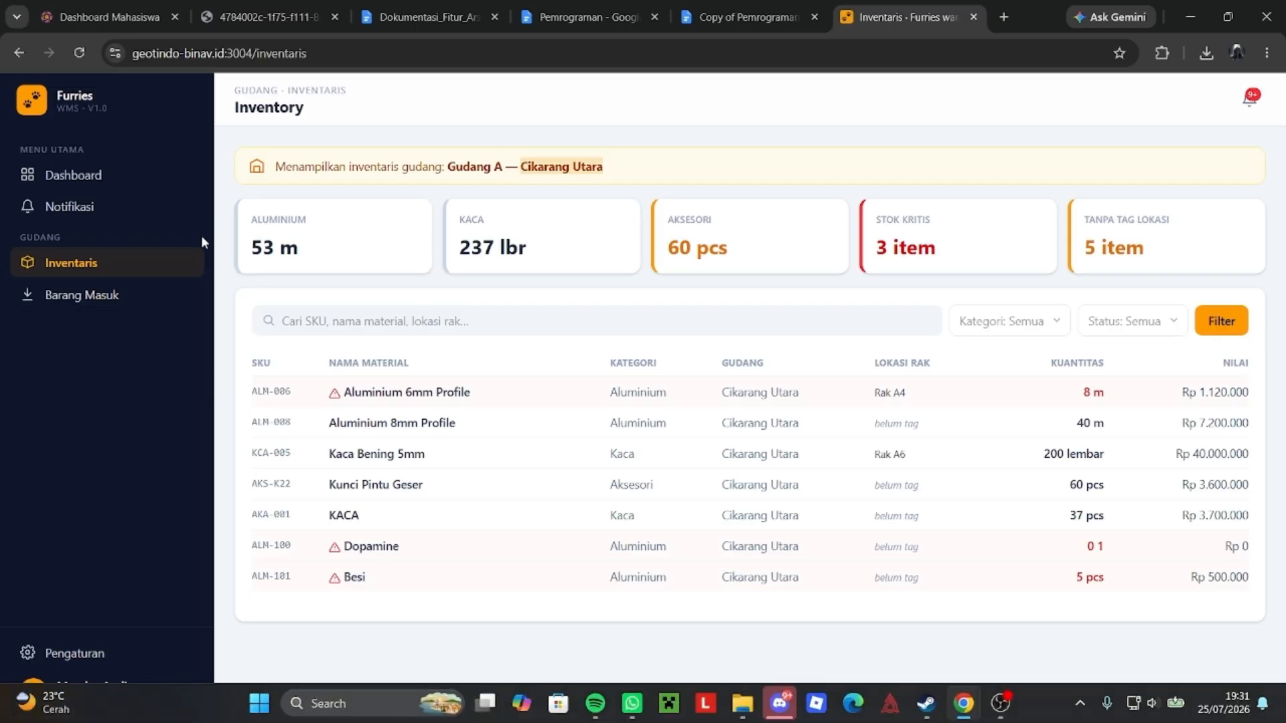
Check the incoming goods history, highlighting the 200,000 quantity in the first row.
left_click(108, 296)
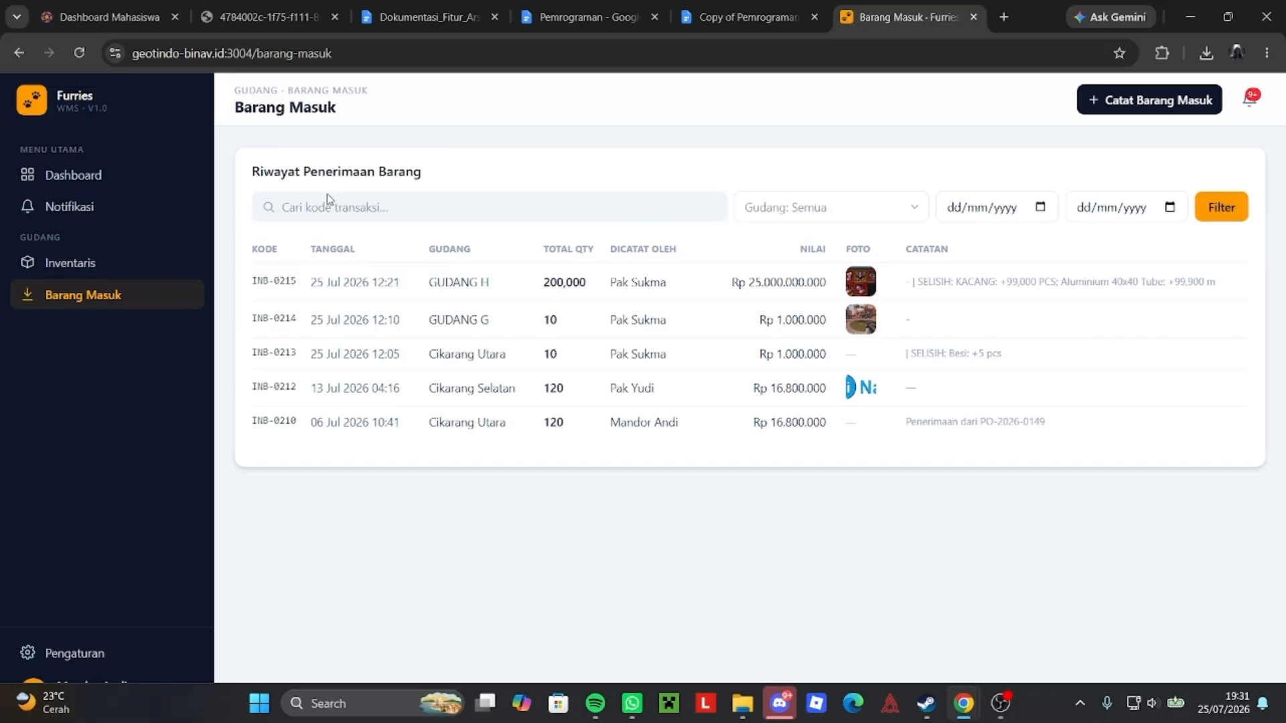
left_click_drag(543, 284, 630, 288)
left_click(525, 393)
Open the Catat Barang Masuk form, then visit inventory, settings and the Mandor dashboard.
left_click(1156, 110)
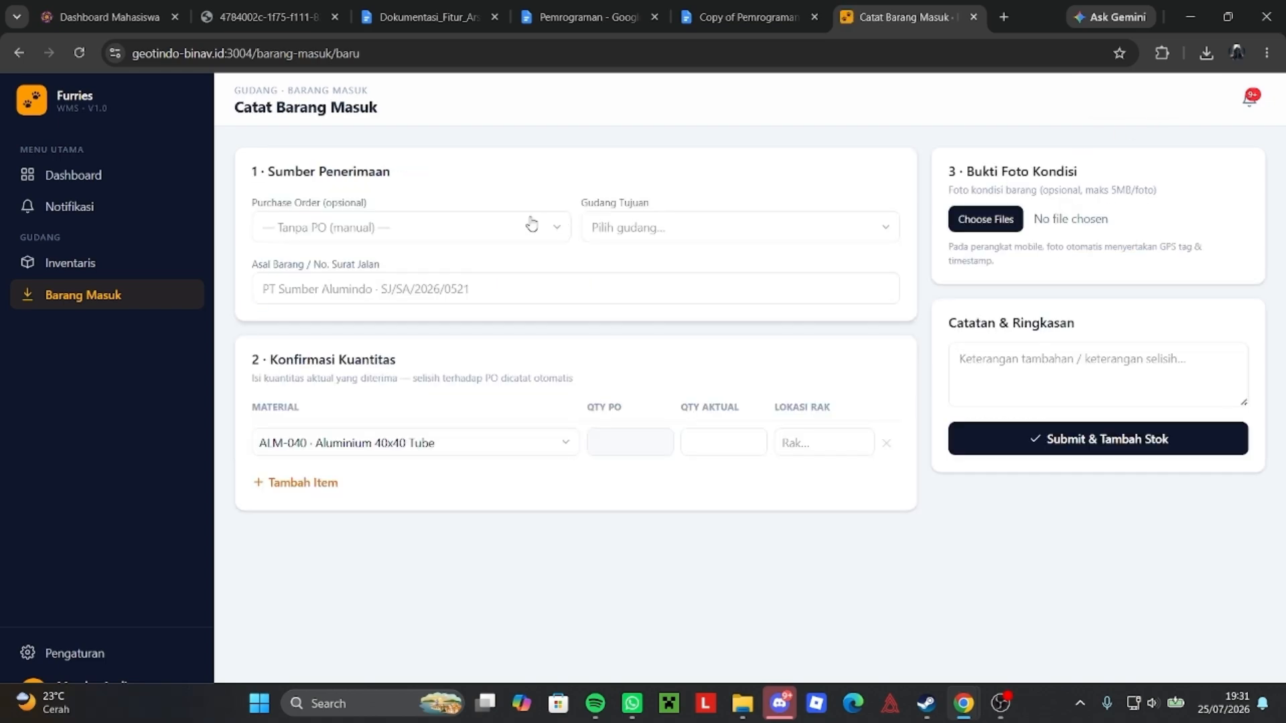
left_click(173, 265)
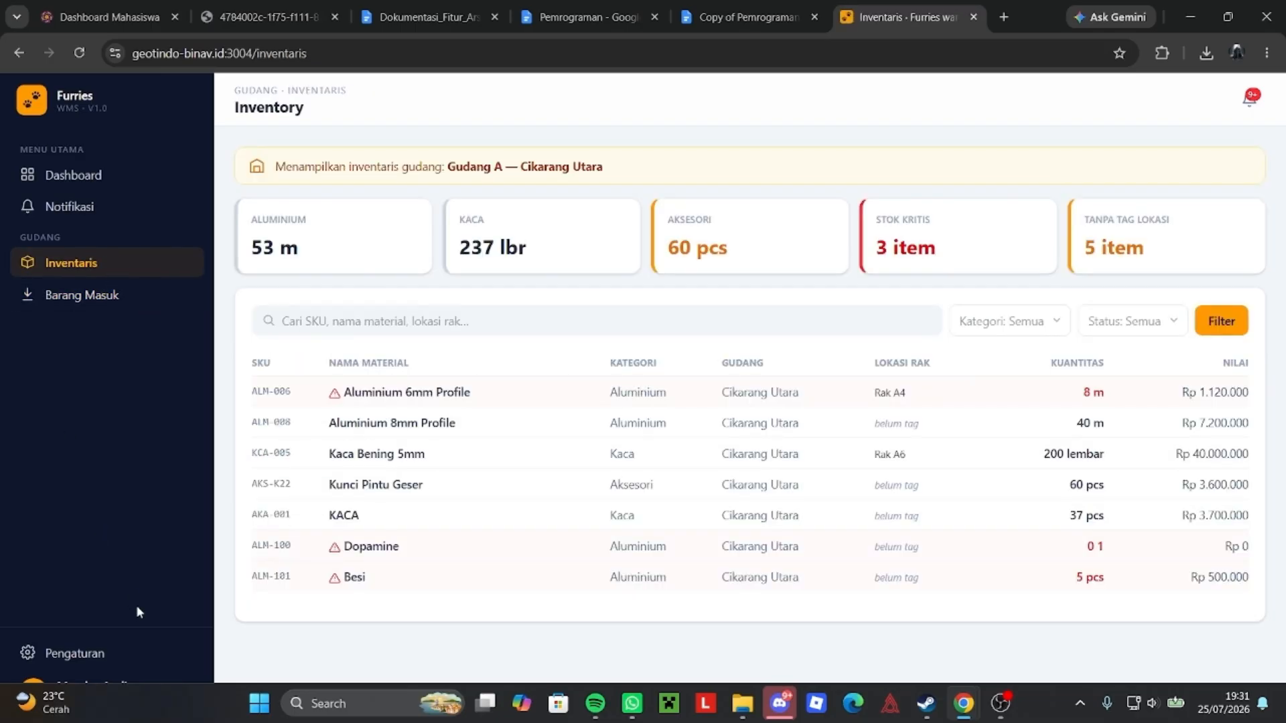
left_click(90, 653)
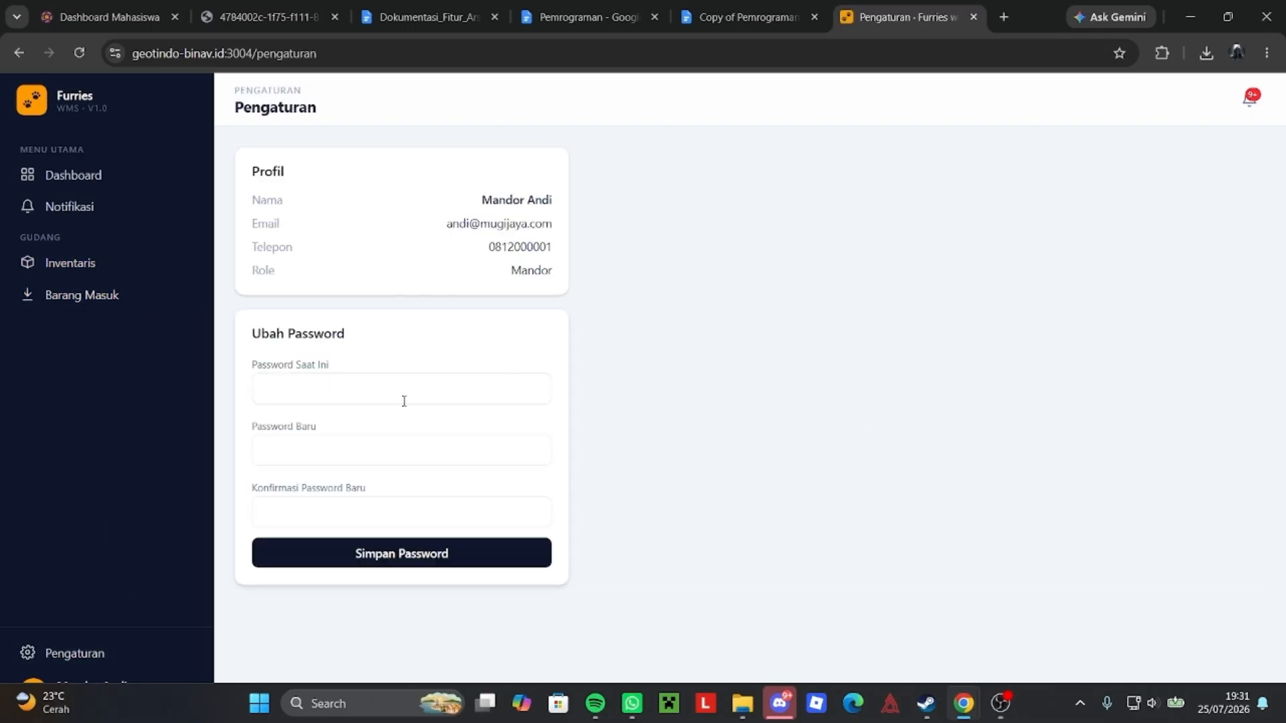
left_click(97, 175)
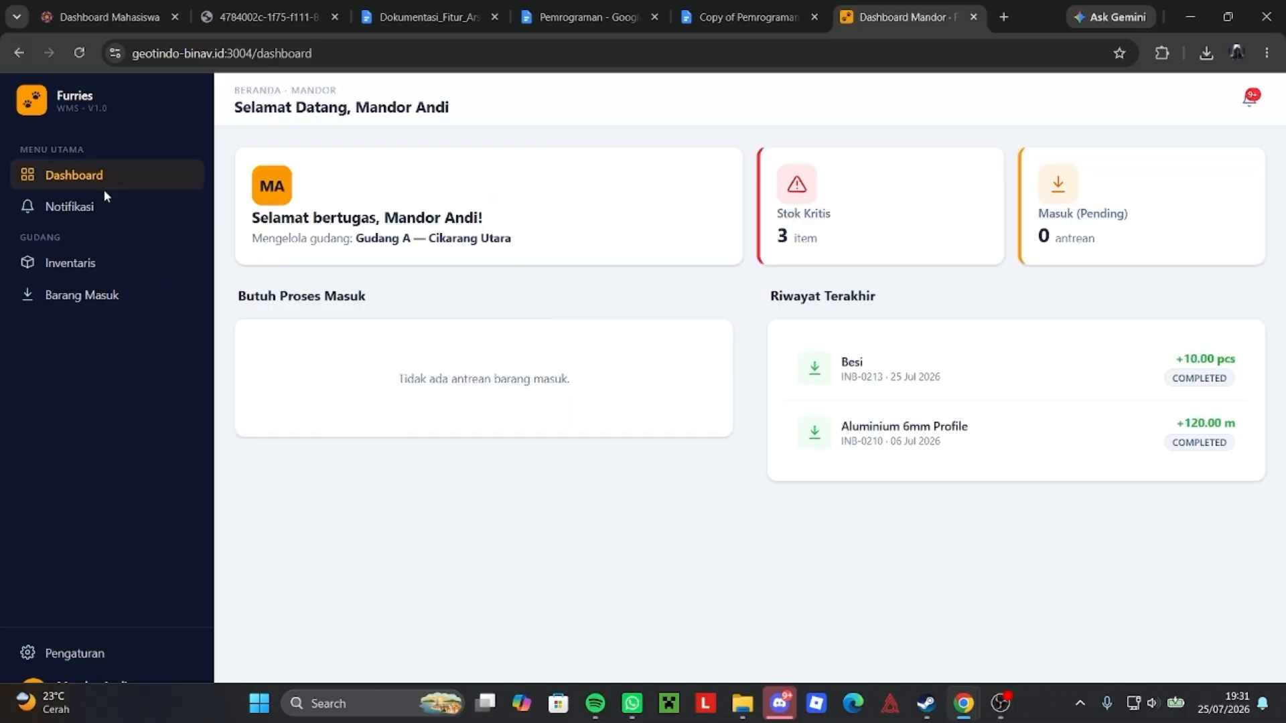
Scroll through the Mandor's notifications, then log out of the Mandor account.
left_click(109, 201)
scroll(642, 309, "down", 5)
scroll(769, 313, "down", 3)
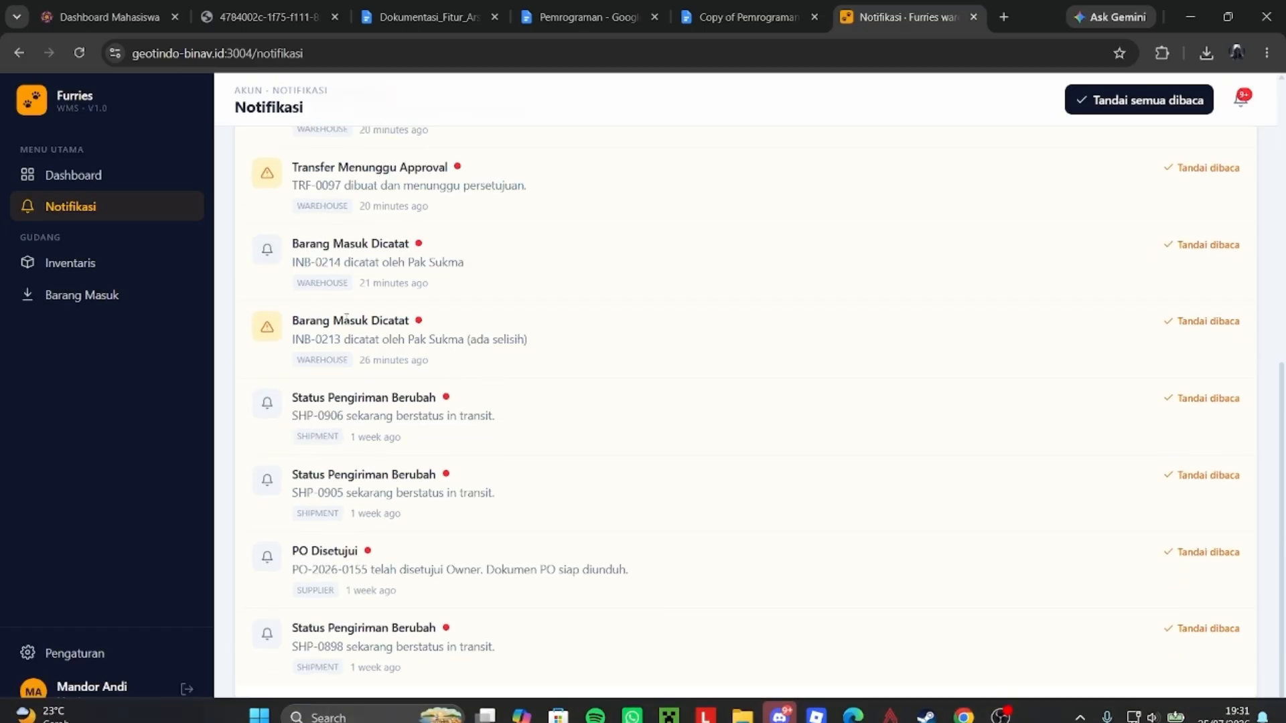
scroll(467, 643, "up", 8)
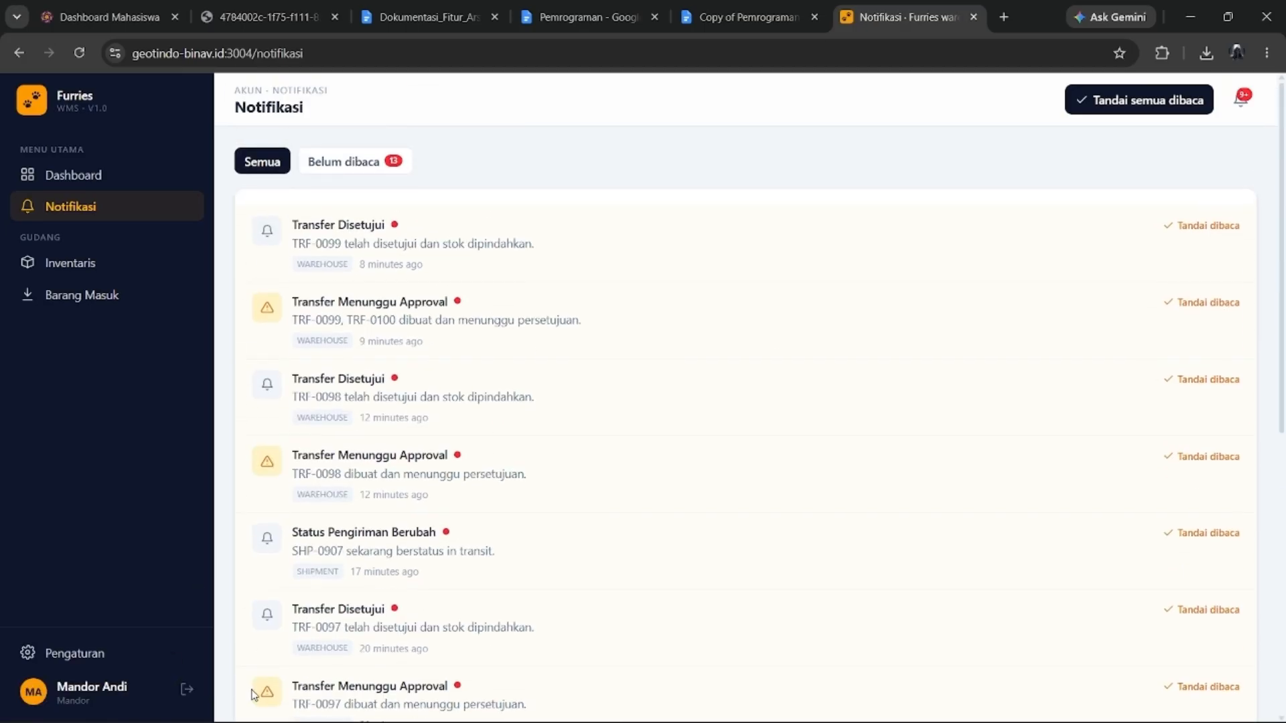
left_click(187, 690)
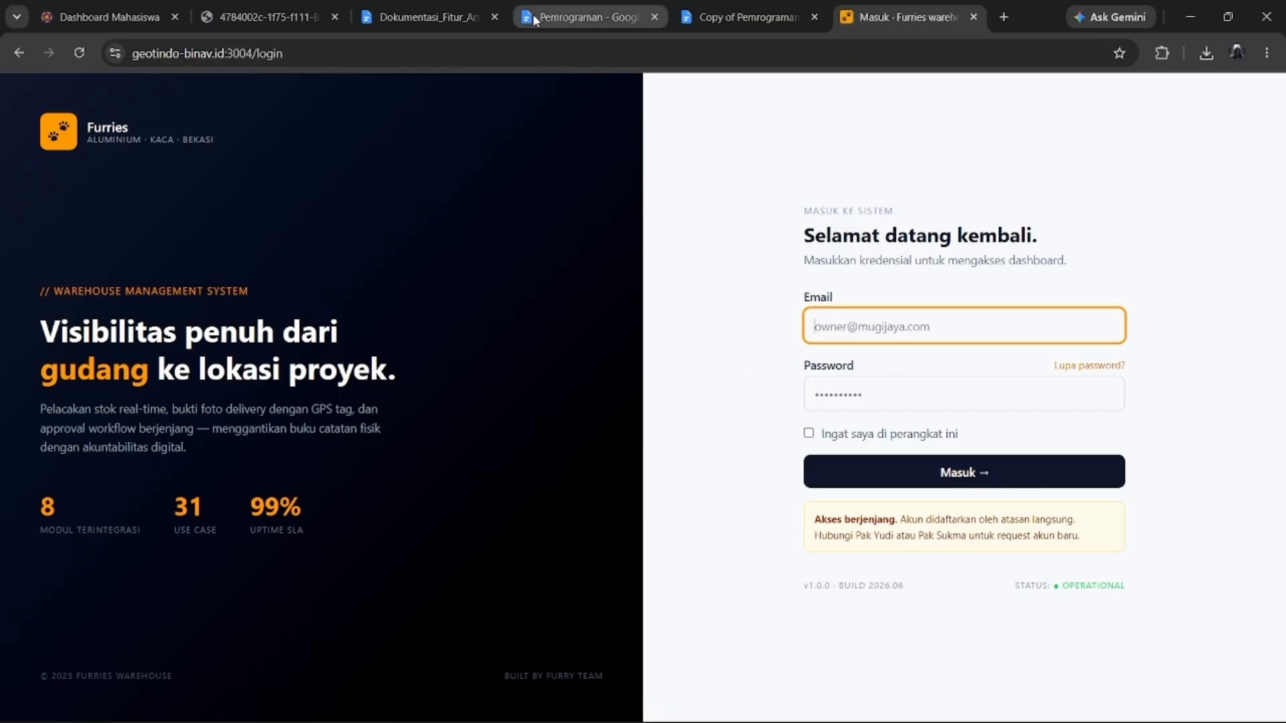
Copy the driver account's email from the accounts document into the login email field.
left_click(582, 17)
scroll(534, 450, "down", 4)
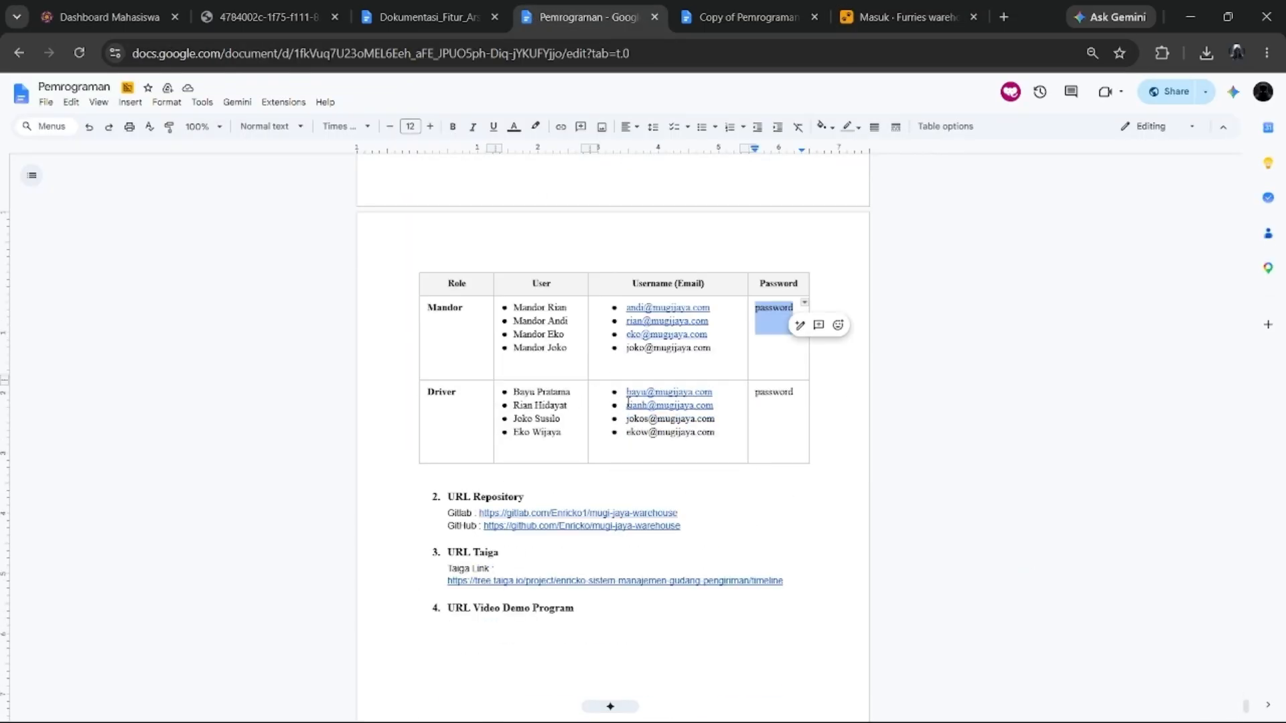
left_click_drag(626, 405, 713, 405)
key("ctrl+c")
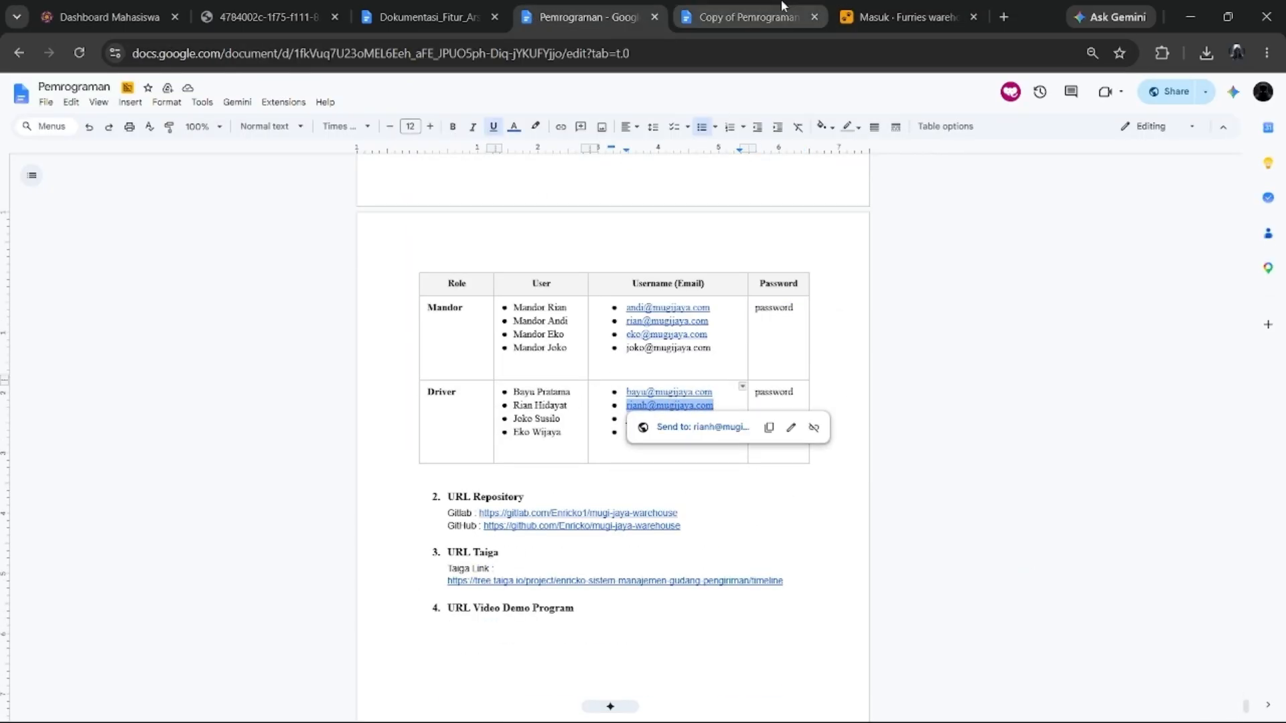
left_click(781, 14)
left_click(901, 17)
left_click(852, 316)
key("ctrl+v")
Copy the driver's password into the login password field and sign in as the driver.
left_click(626, 21)
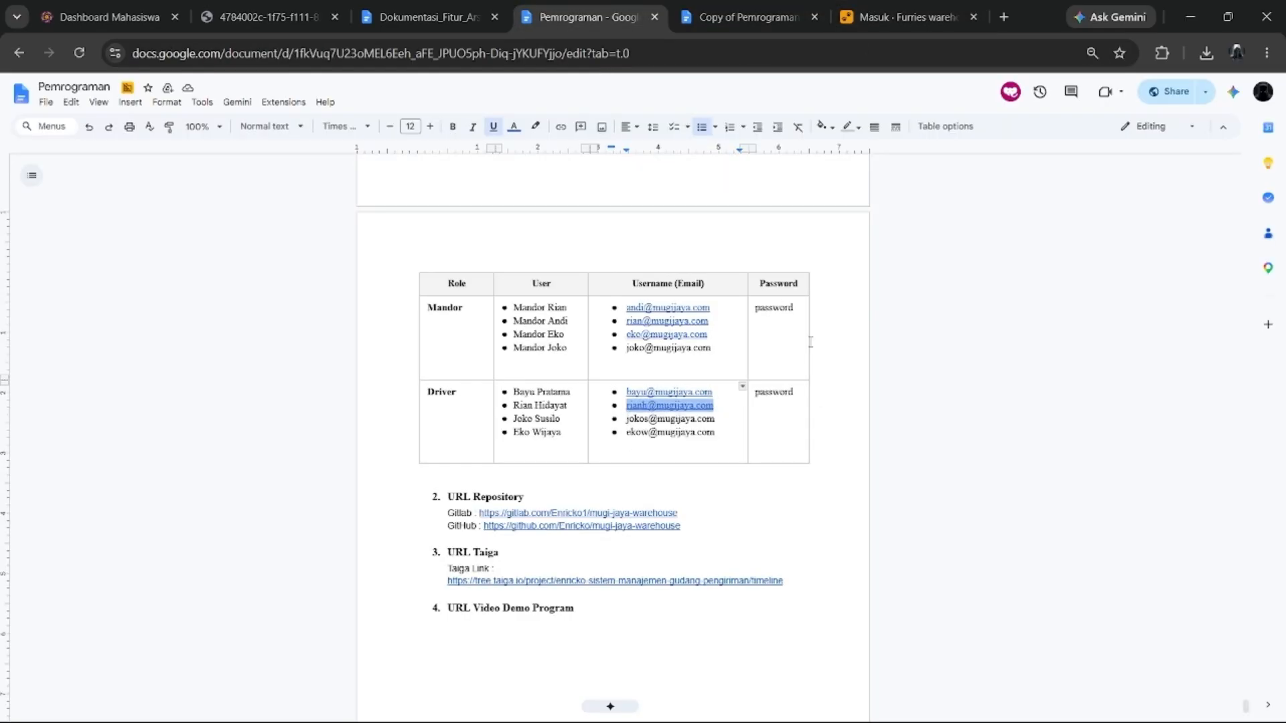
double_click(770, 392)
key("ctrl+c")
left_click(901, 17)
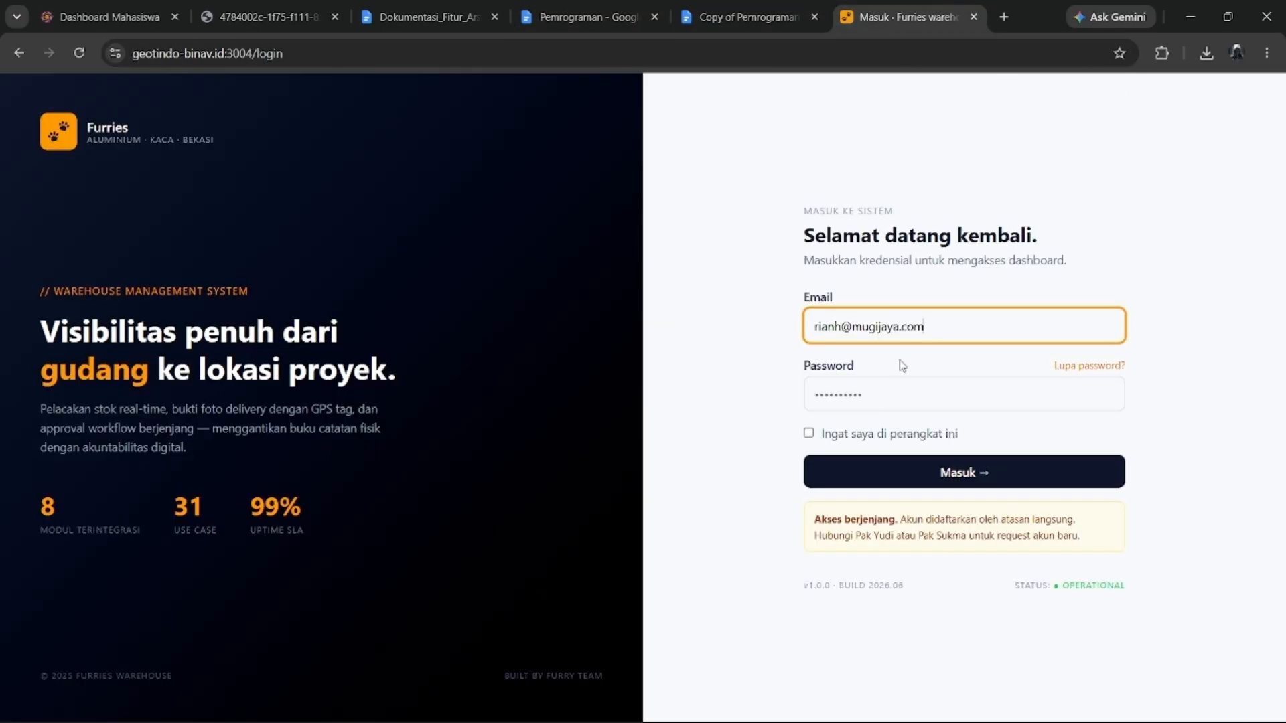
left_click(905, 402)
key("ctrl+v")
left_click(904, 463)
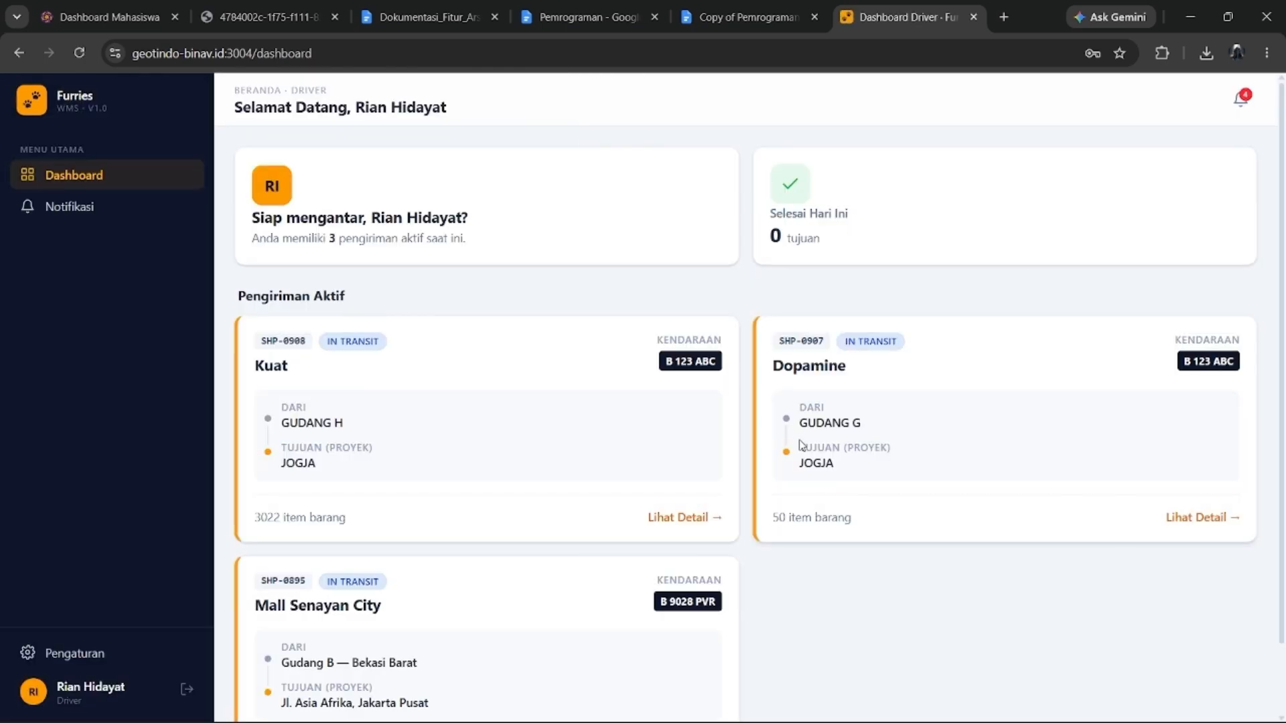
Review the three Pengiriman Aktif cards and open shipment SHP-0895 to Mall Senayan City.
scroll(365, 373, "down", 2)
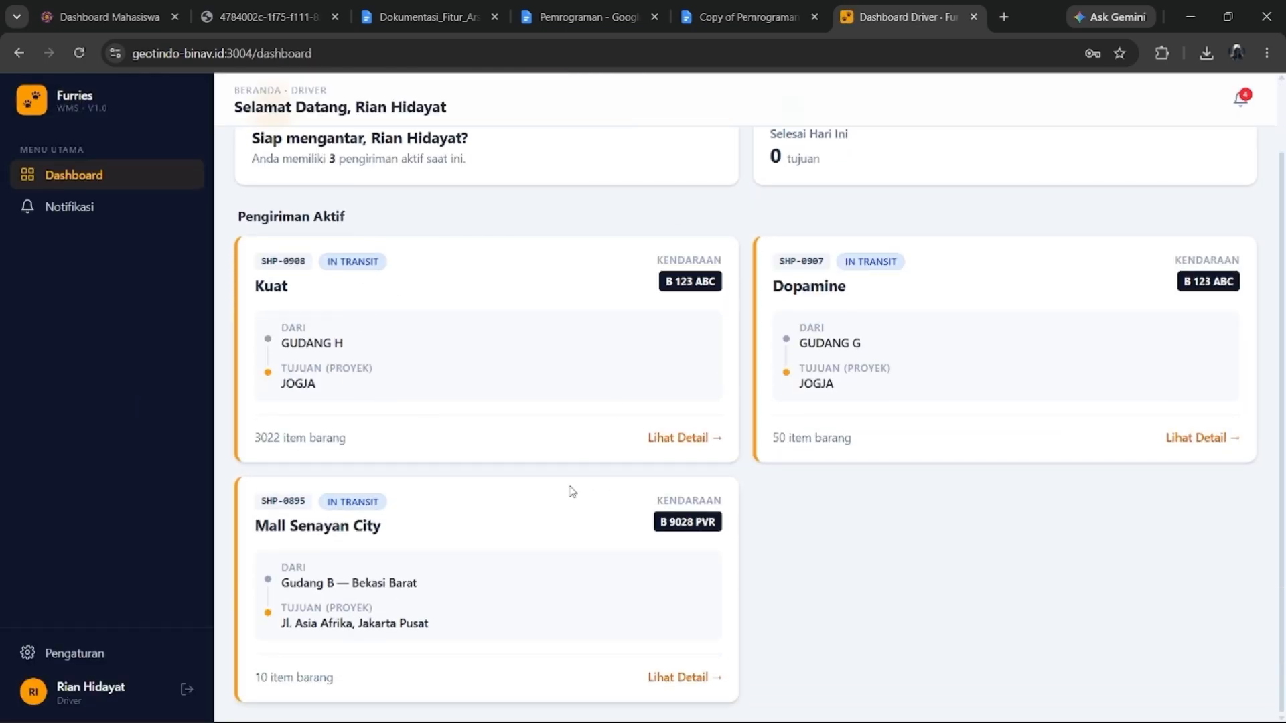
scroll(569, 566, "up", 1)
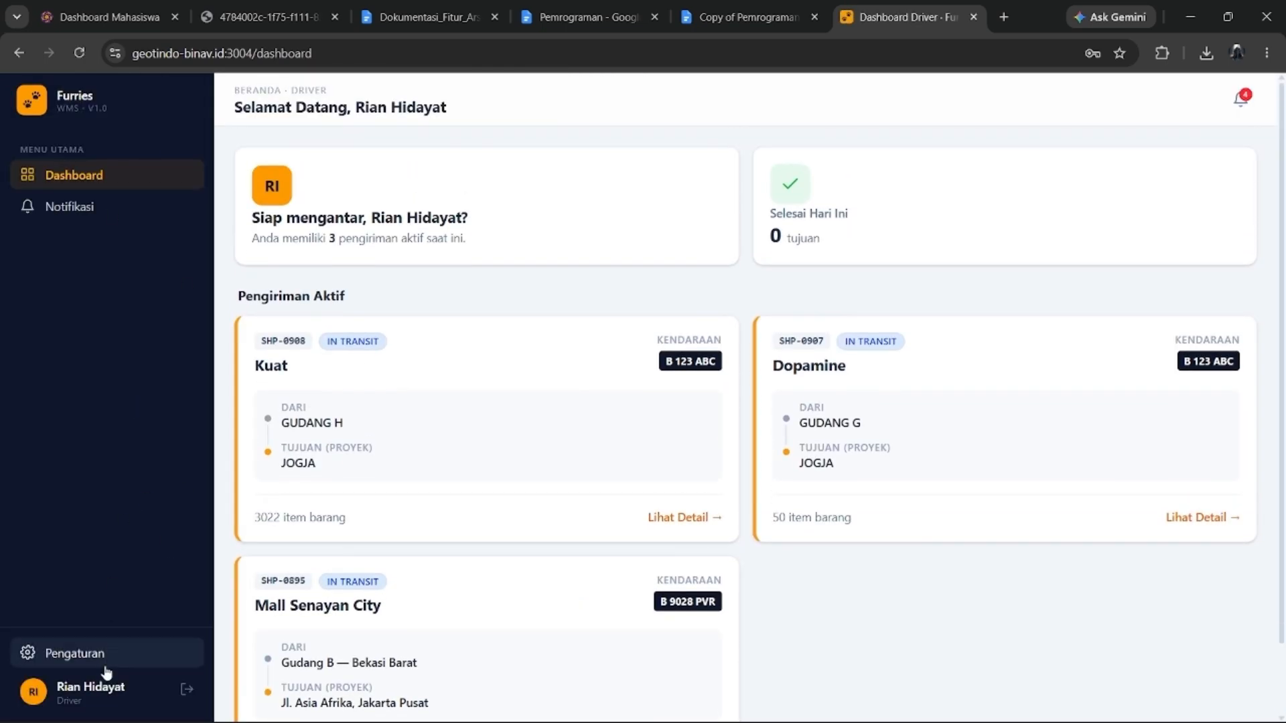
scroll(536, 268, "down", 1)
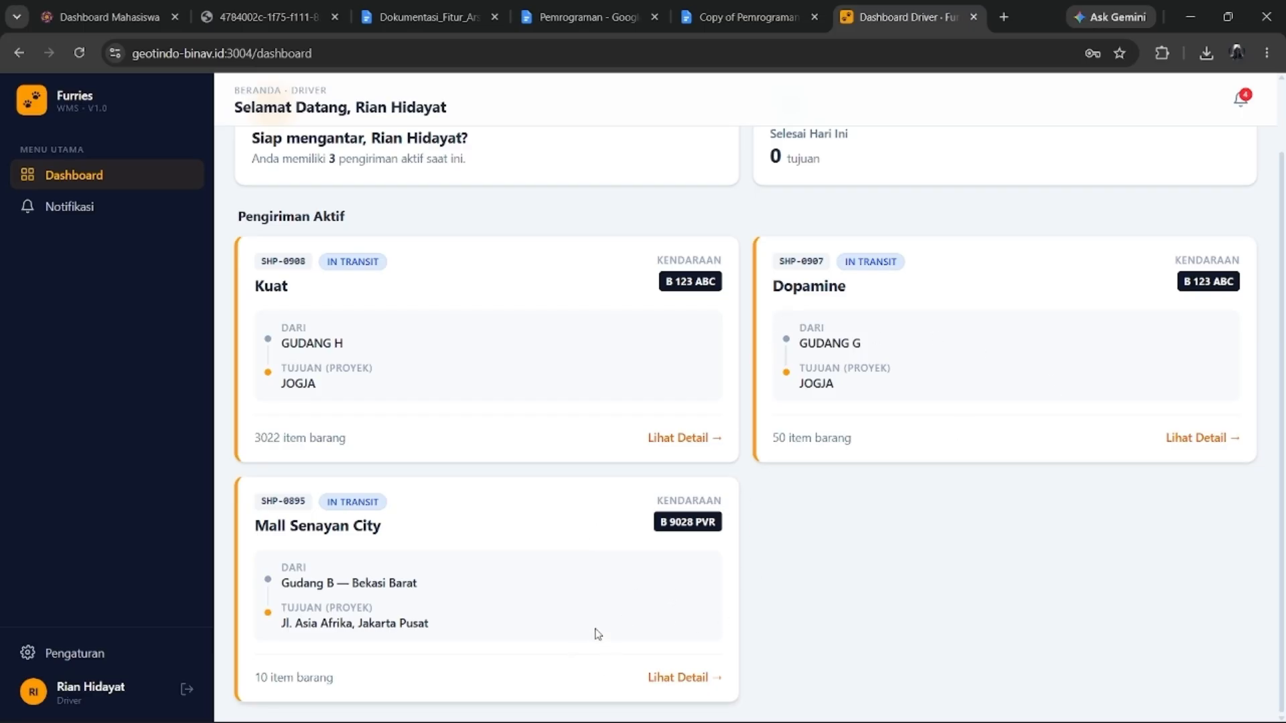
scroll(695, 583, "up", 2)
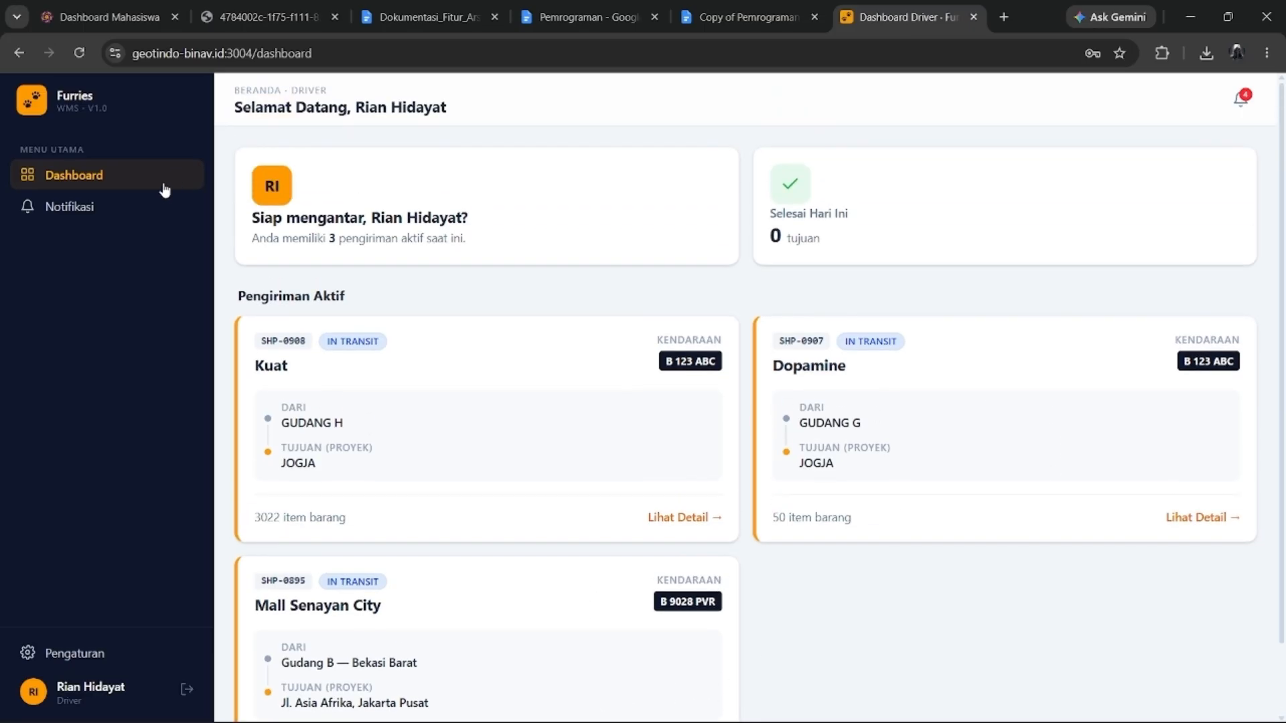
scroll(691, 612, "down", 2)
scroll(676, 627, "up", 2)
scroll(676, 628, "down", 2)
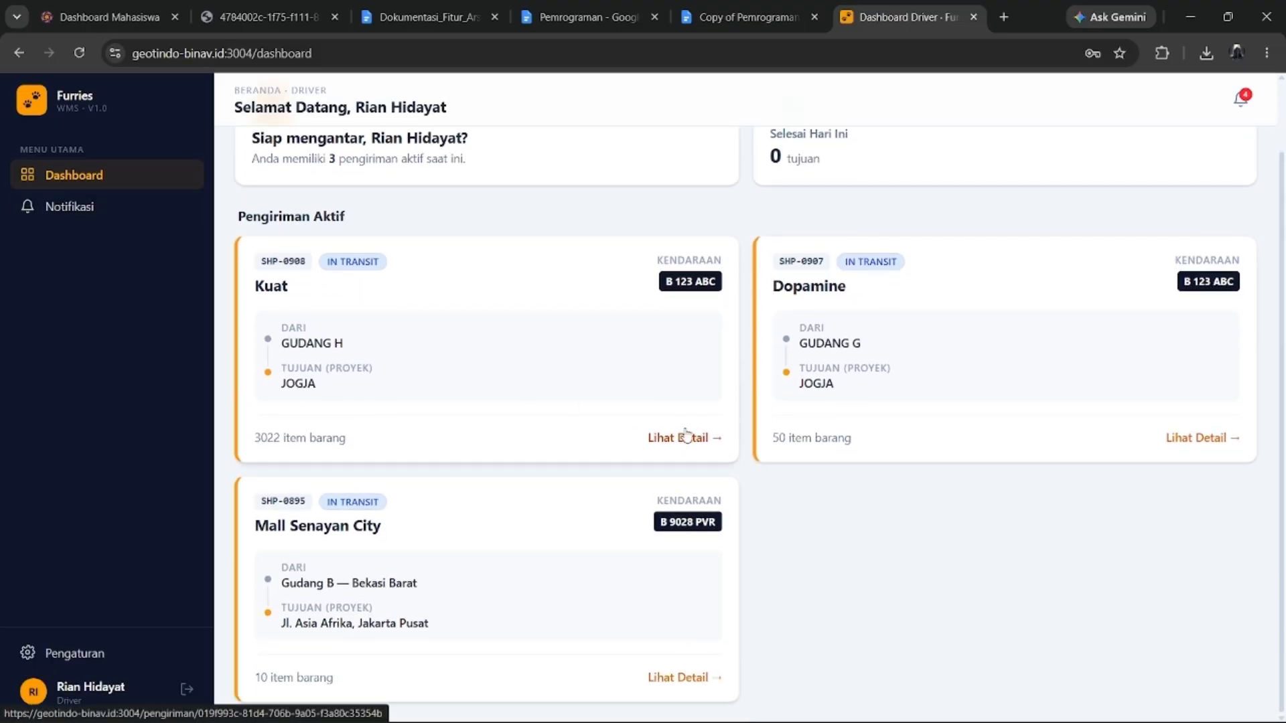
scroll(655, 431, "up", 2)
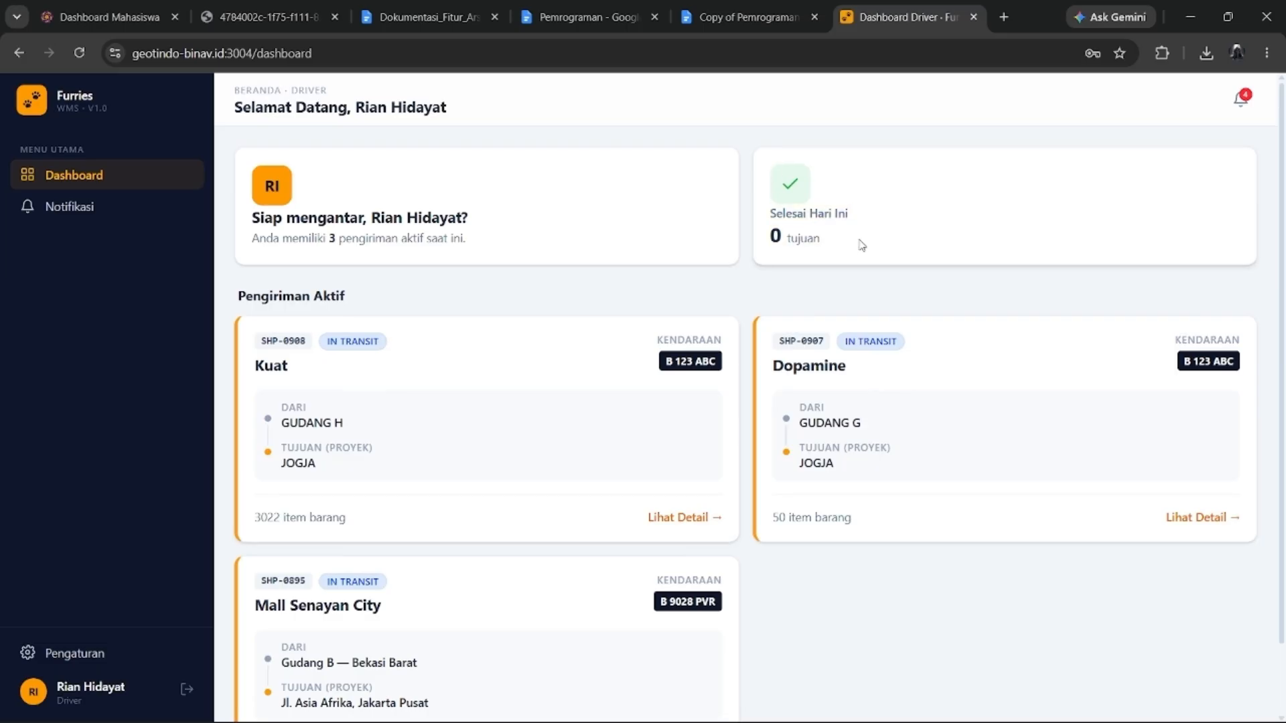
scroll(855, 244, "down", 2)
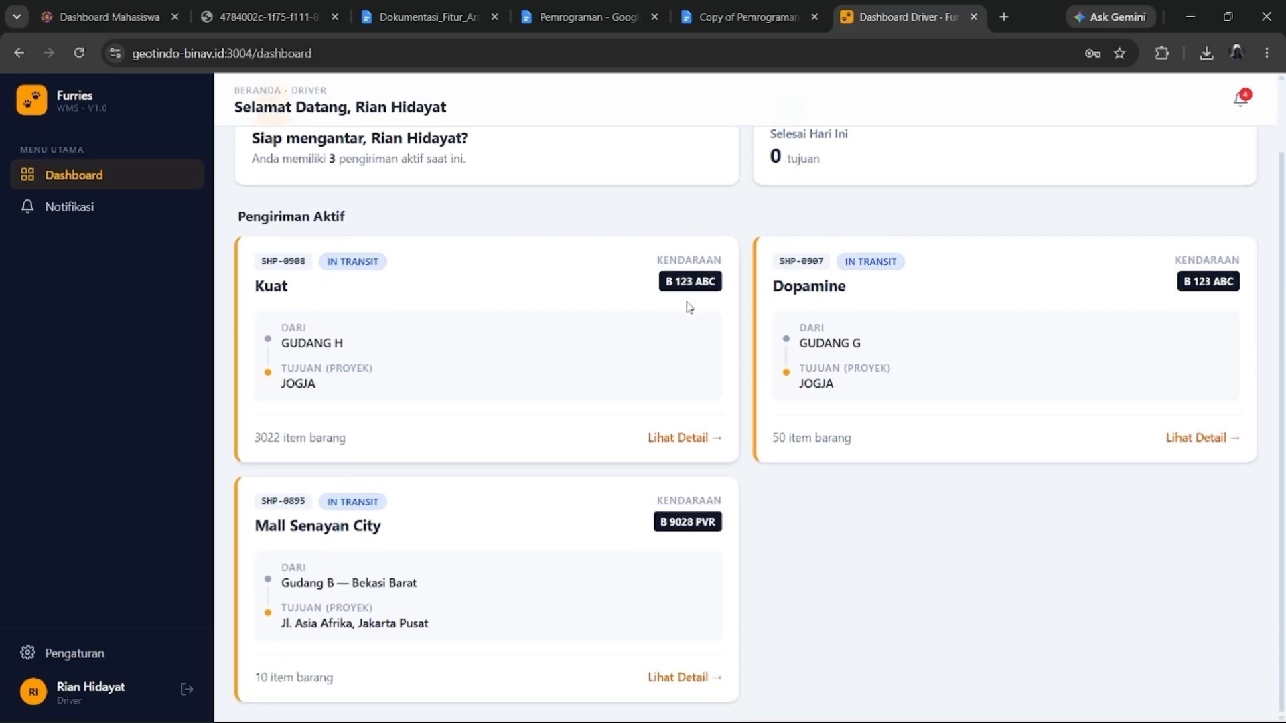
left_click(680, 686)
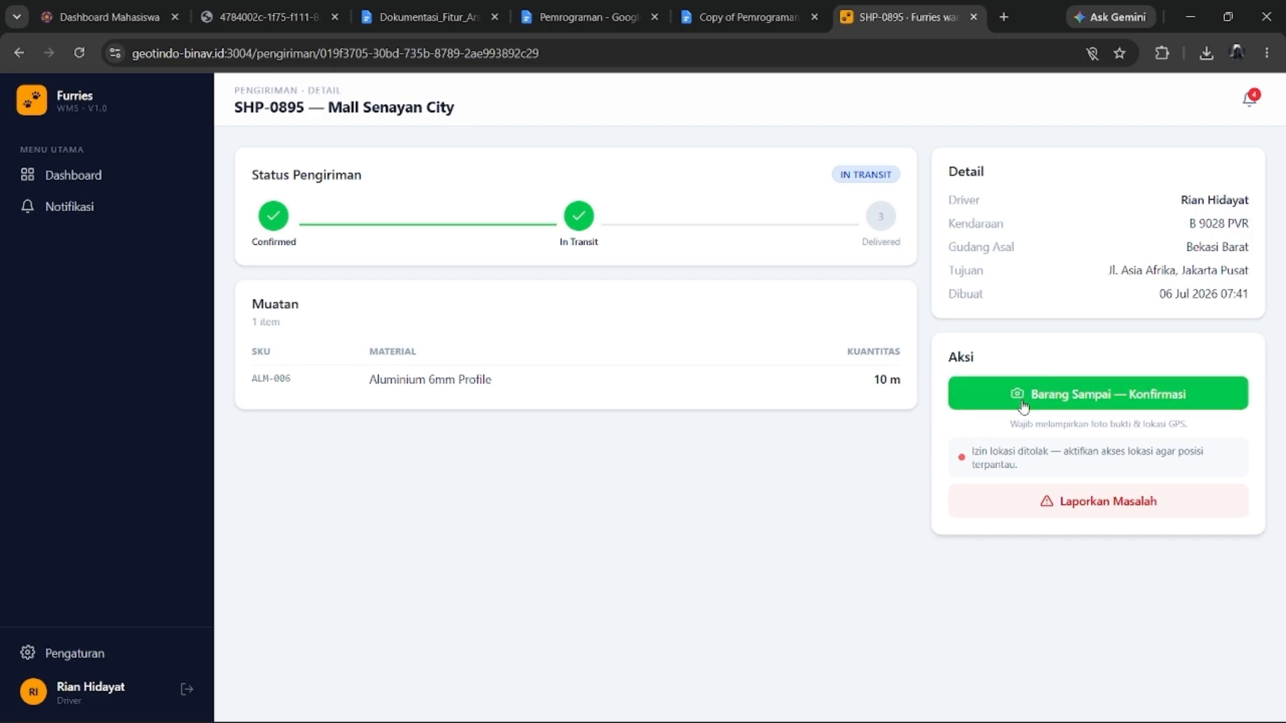
Confirm SHP-0895 arrived, attach a screenshot as proof photo, and mark it Delivered.
left_click(1046, 402)
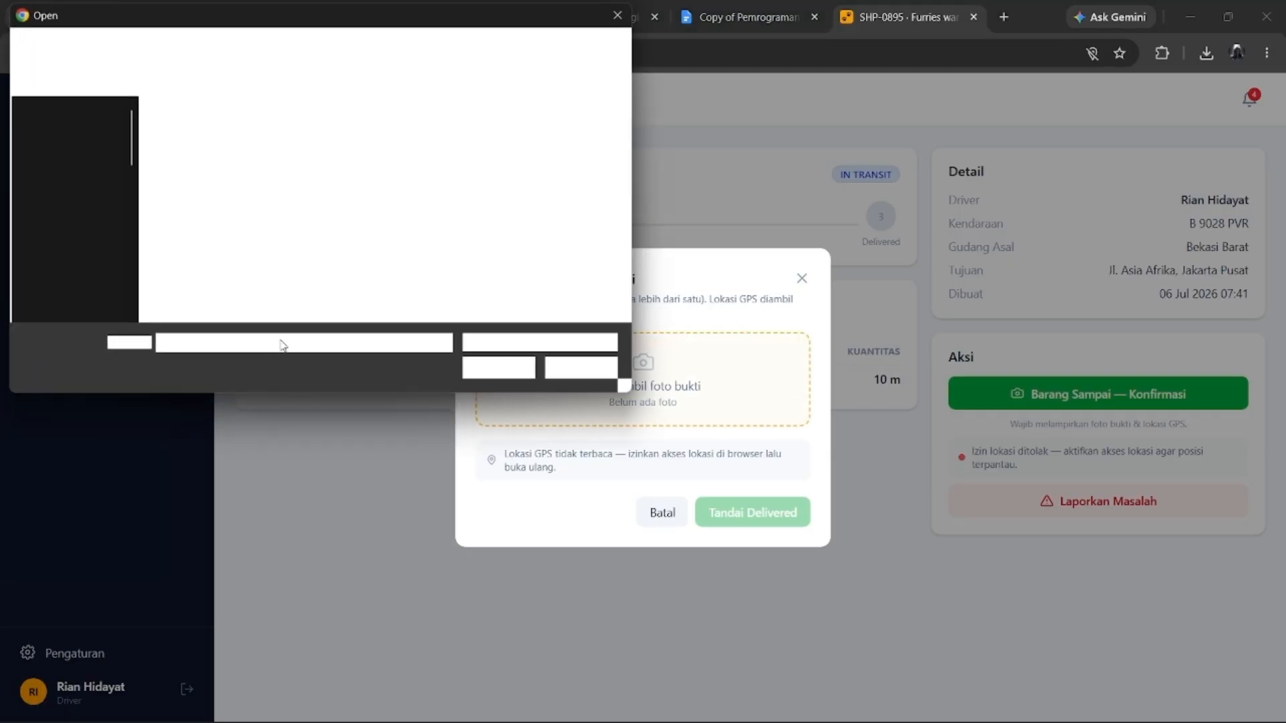
scroll(605, 253, "down", 5)
scroll(607, 254, "up", 3)
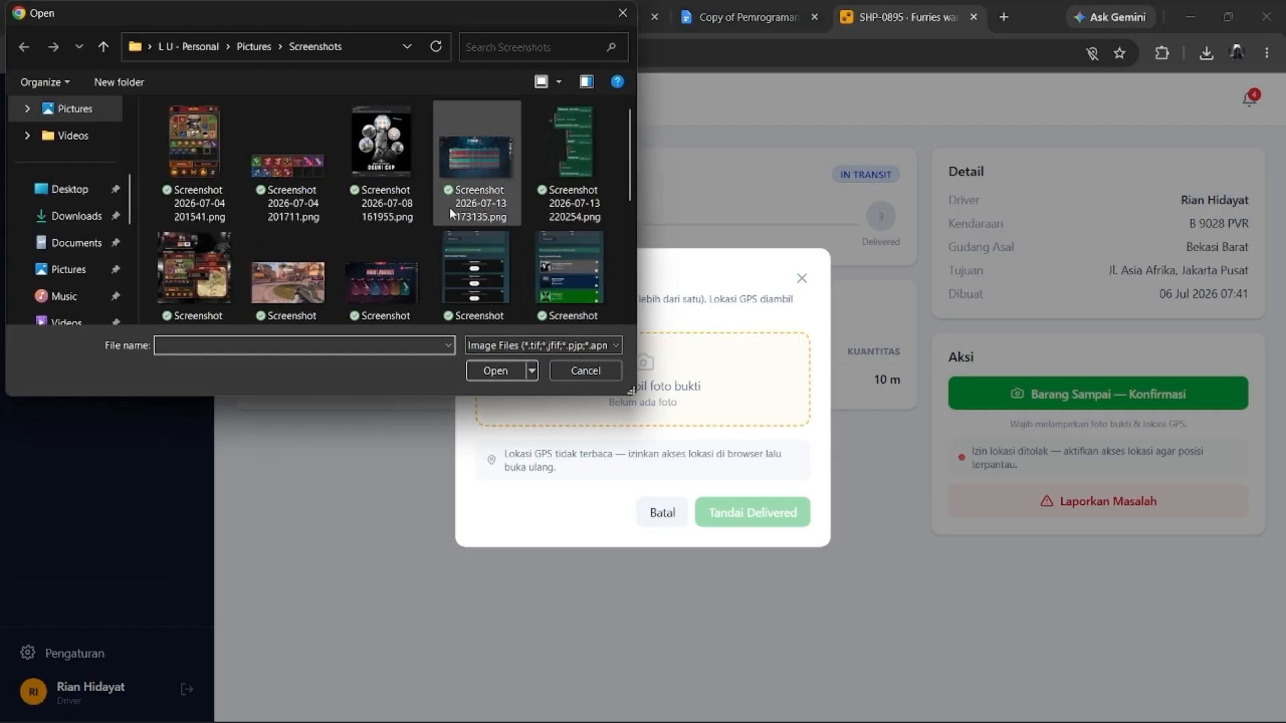
left_click(383, 255)
left_click(495, 371)
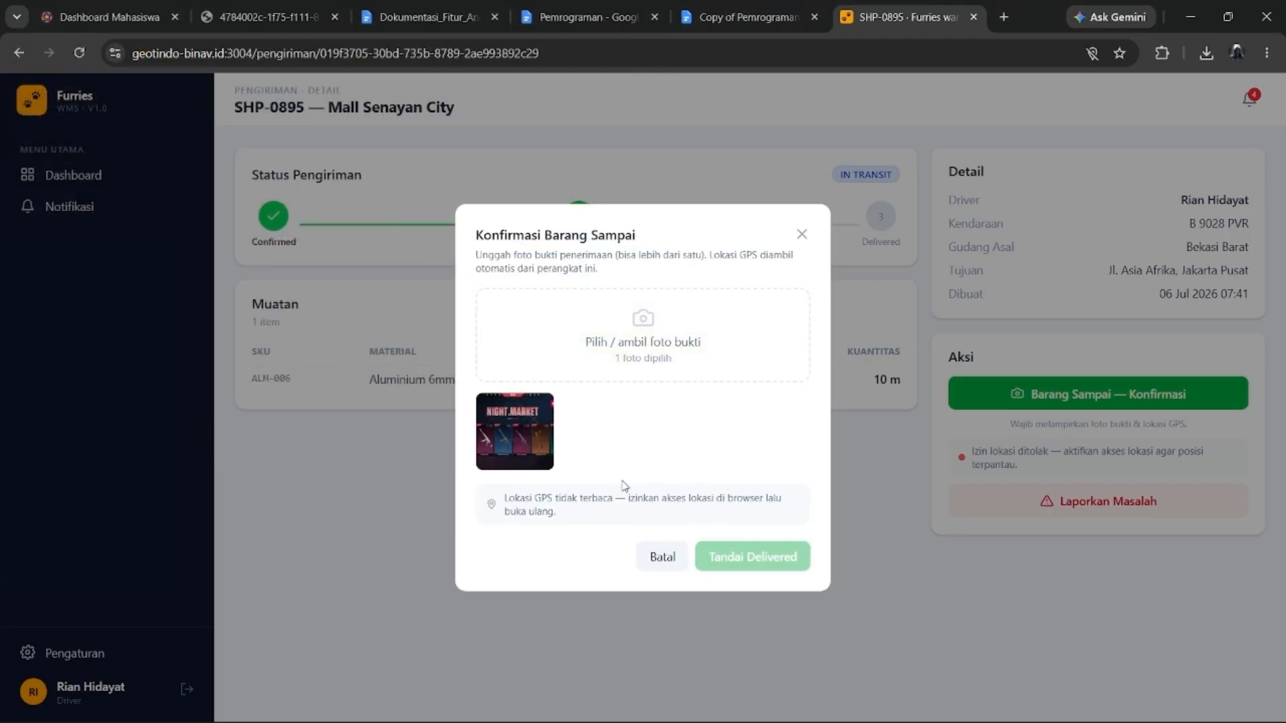
left_click(726, 558)
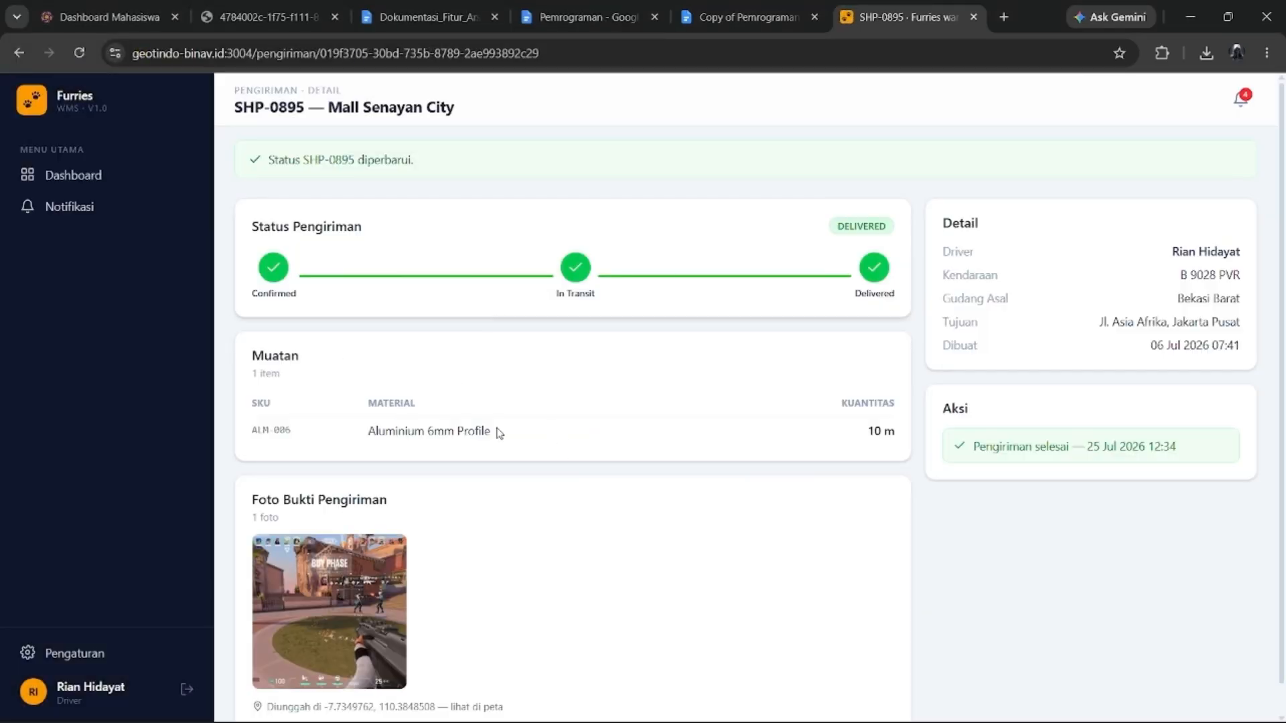
Scroll the delivered SHP-0895 detail page to check its proof-of-delivery photo.
scroll(469, 462, "down", 1)
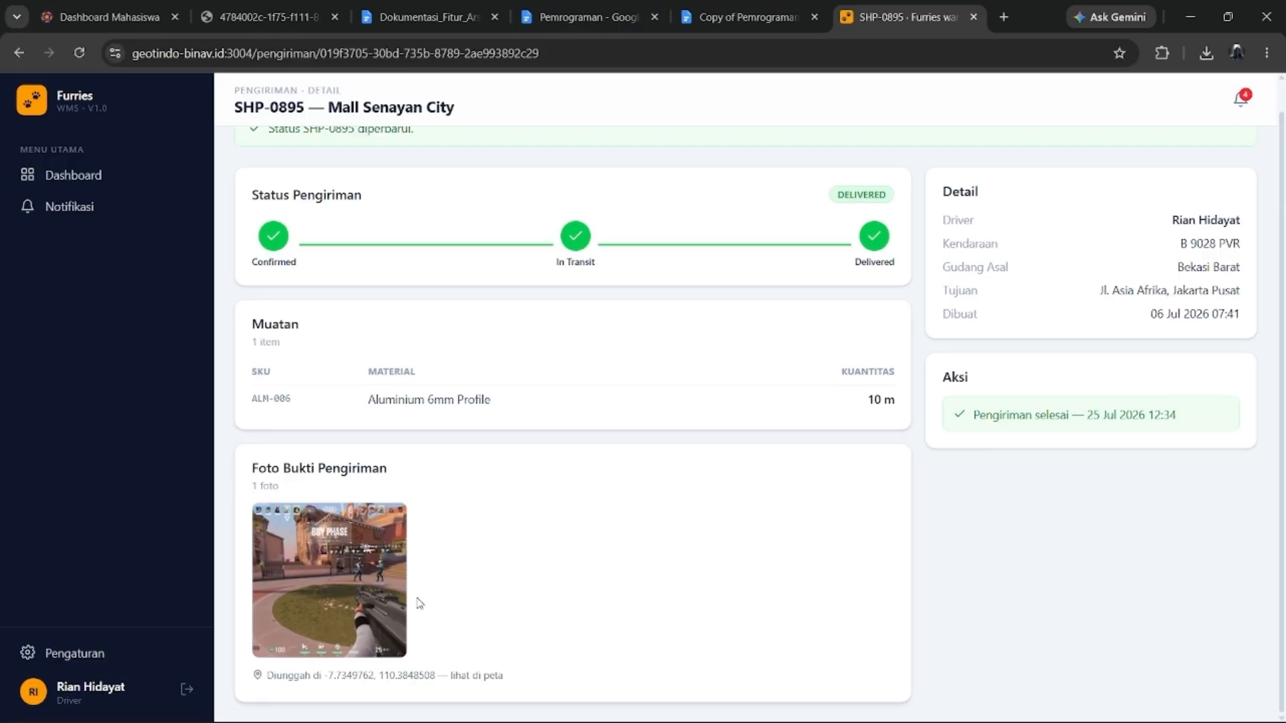
scroll(410, 593, "up", 1)
scroll(469, 569, "down", 1)
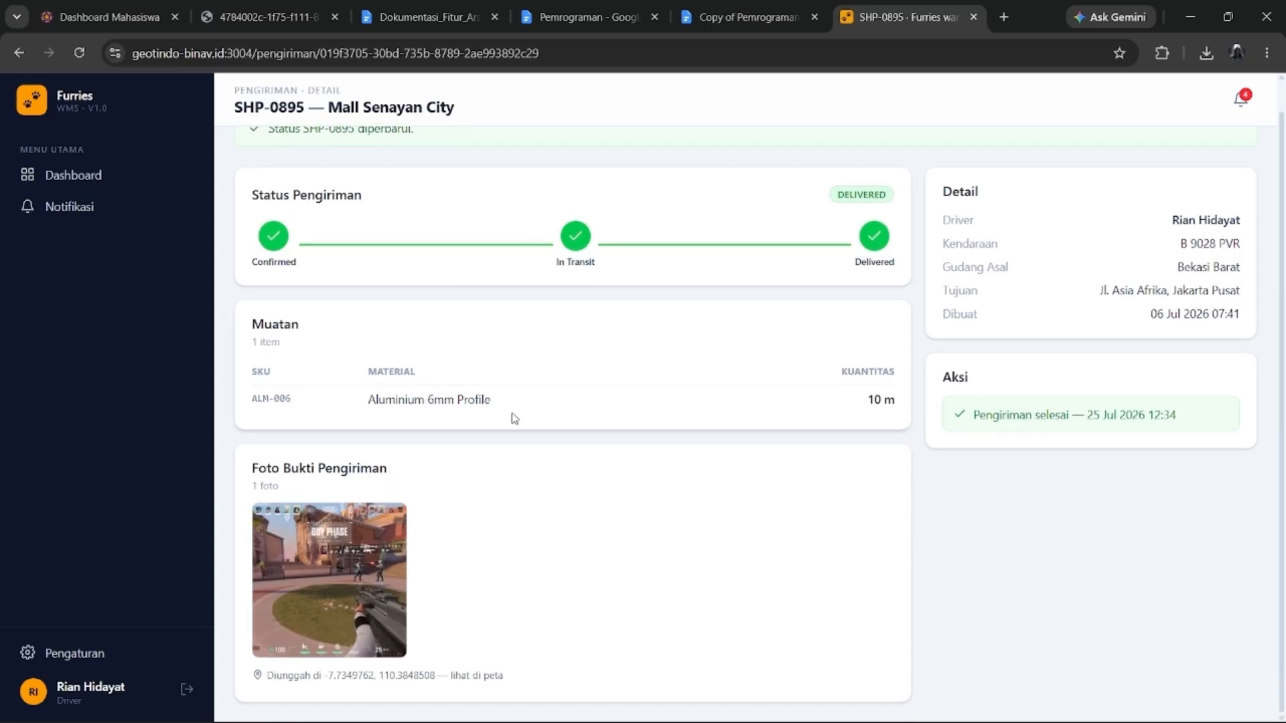
scroll(462, 459, "up", 1)
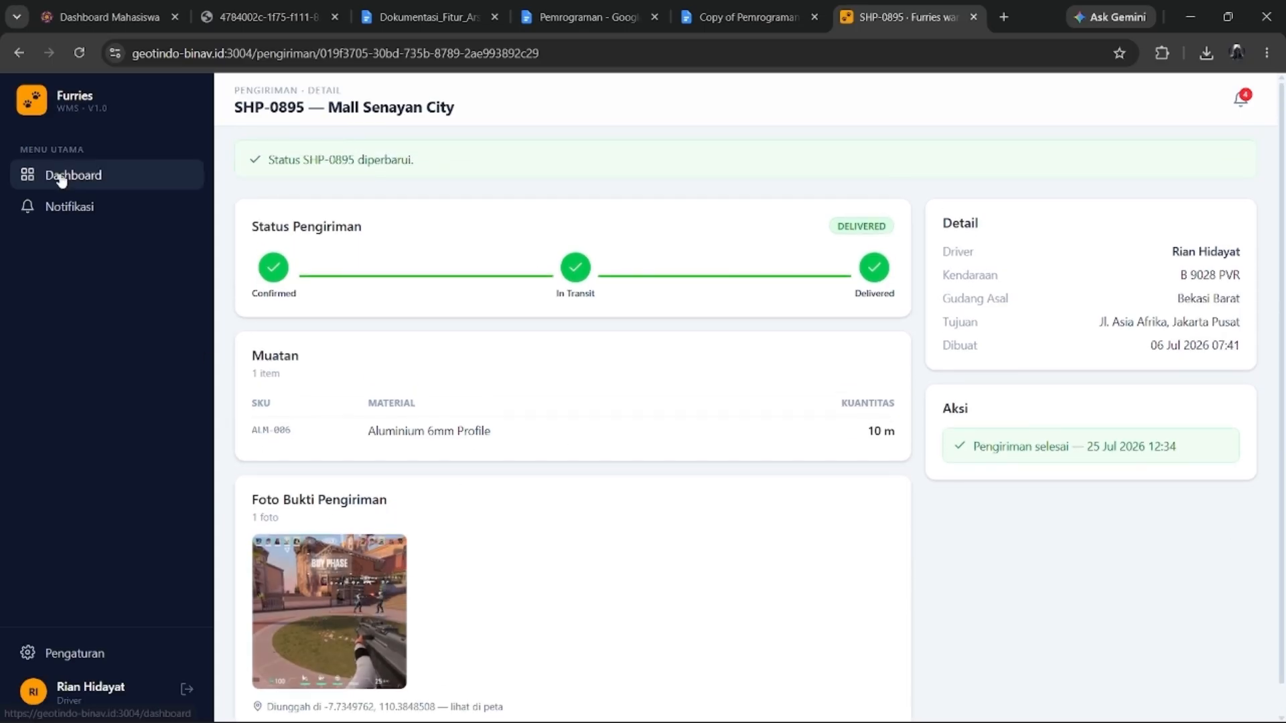
Return to the driver dashboard and highlight the 1 completed-today and 2 active shipment counts.
left_click(63, 208)
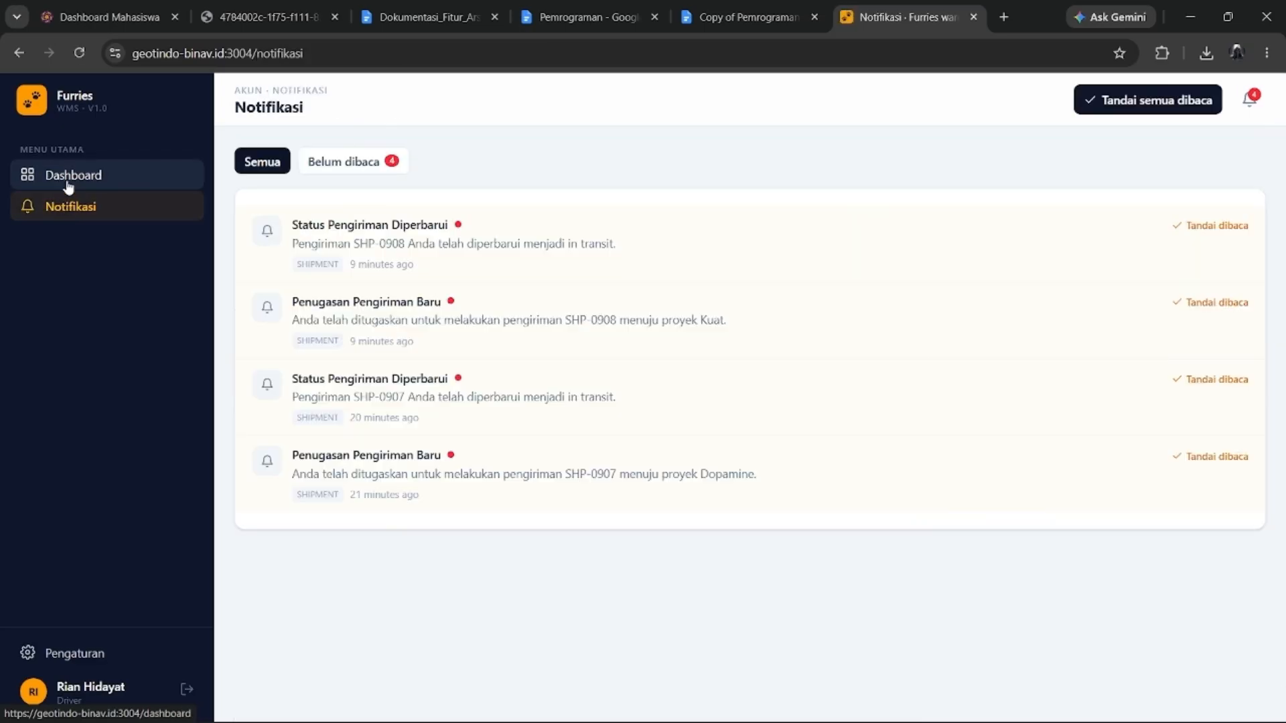
left_click(65, 182)
left_click_drag(803, 230, 774, 189)
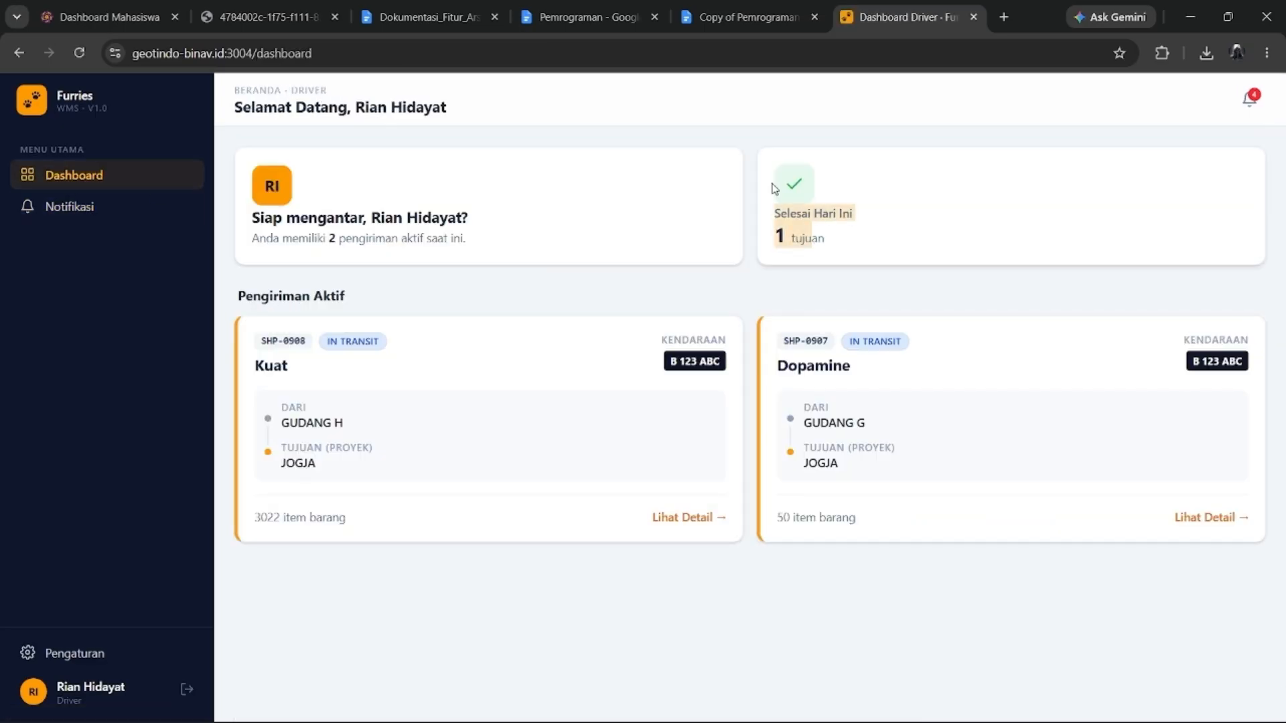
left_click(846, 249)
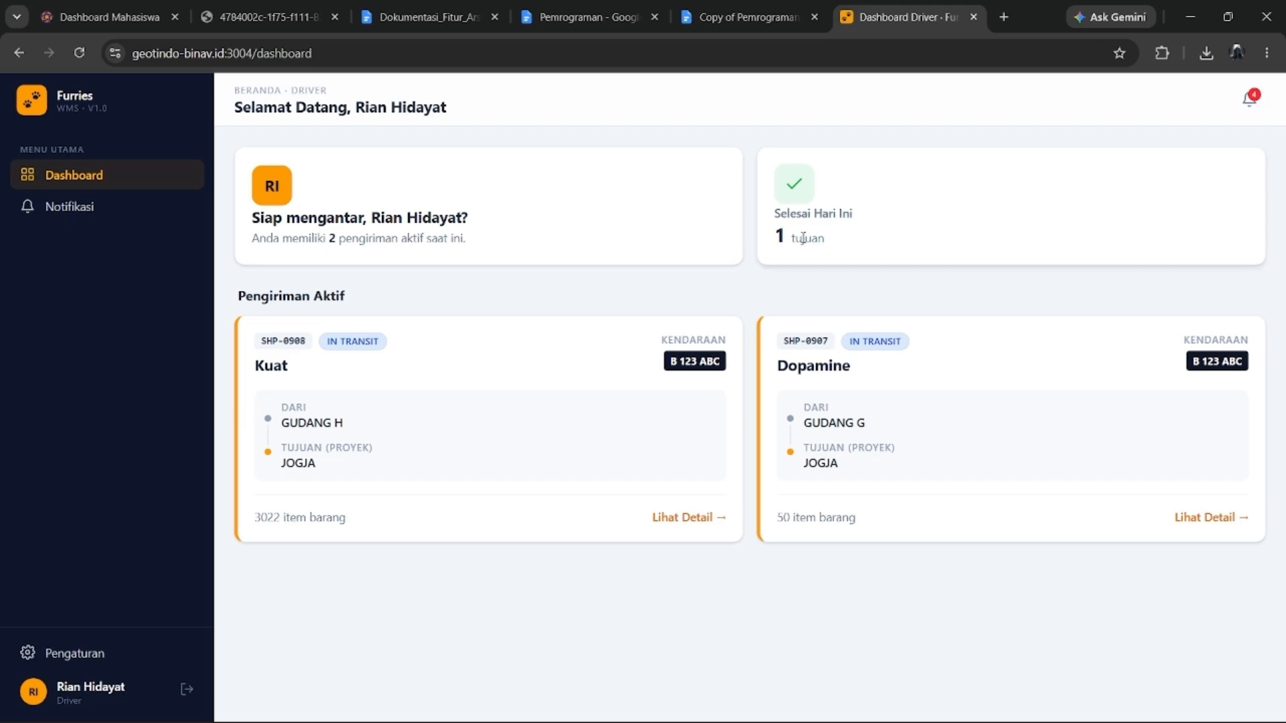
left_click_drag(842, 246, 727, 202)
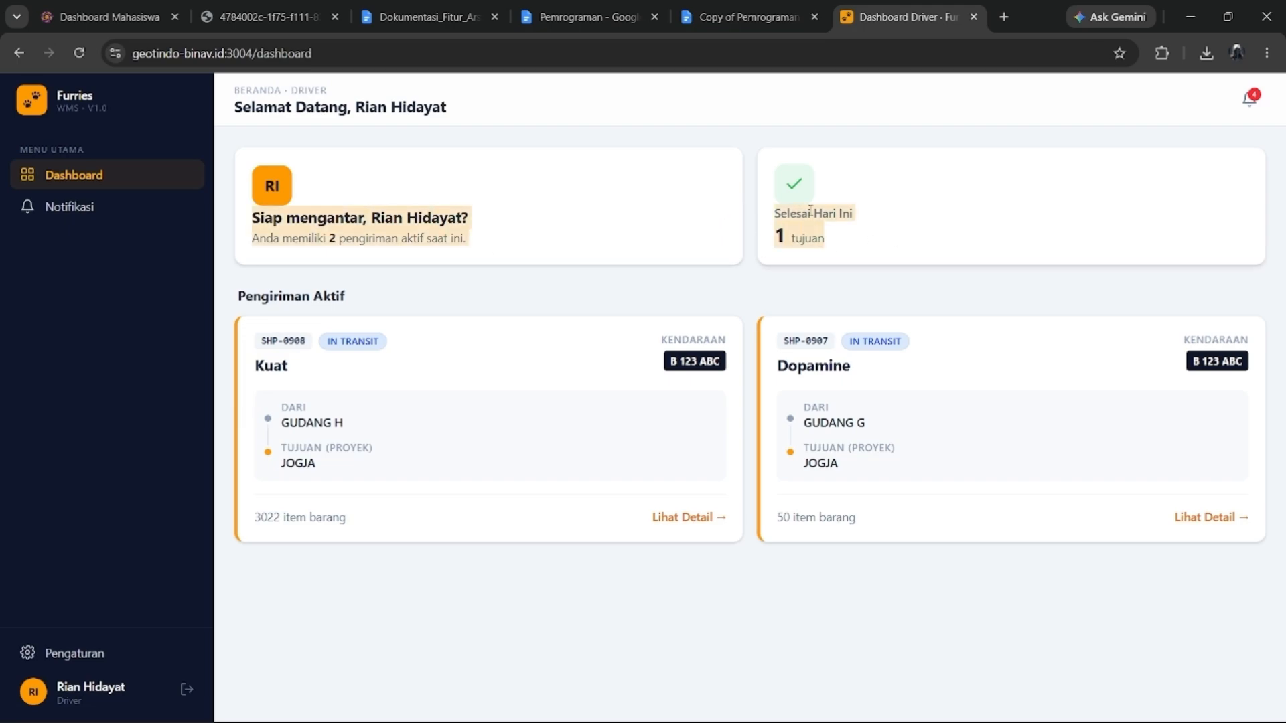
left_click(865, 214)
left_click_drag(847, 253, 780, 191)
left_click(856, 239)
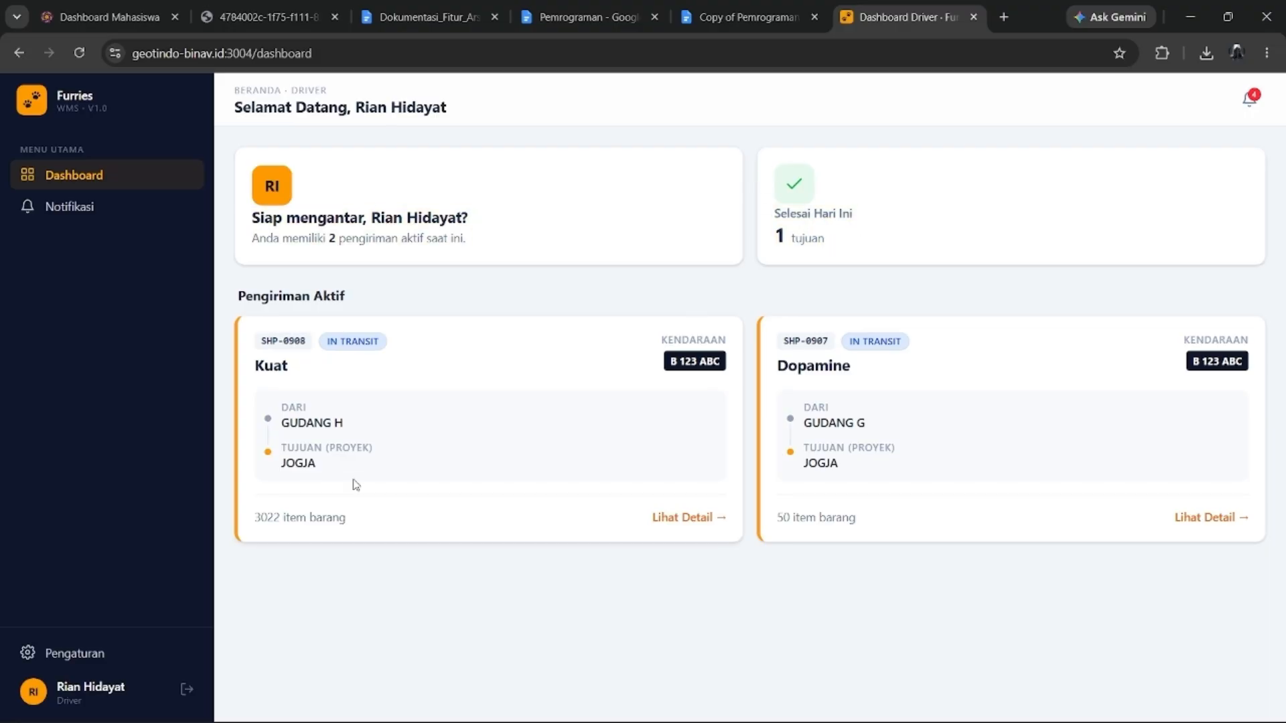
Open the notification list and read through the second, third and fourth messages.
left_click(1250, 101)
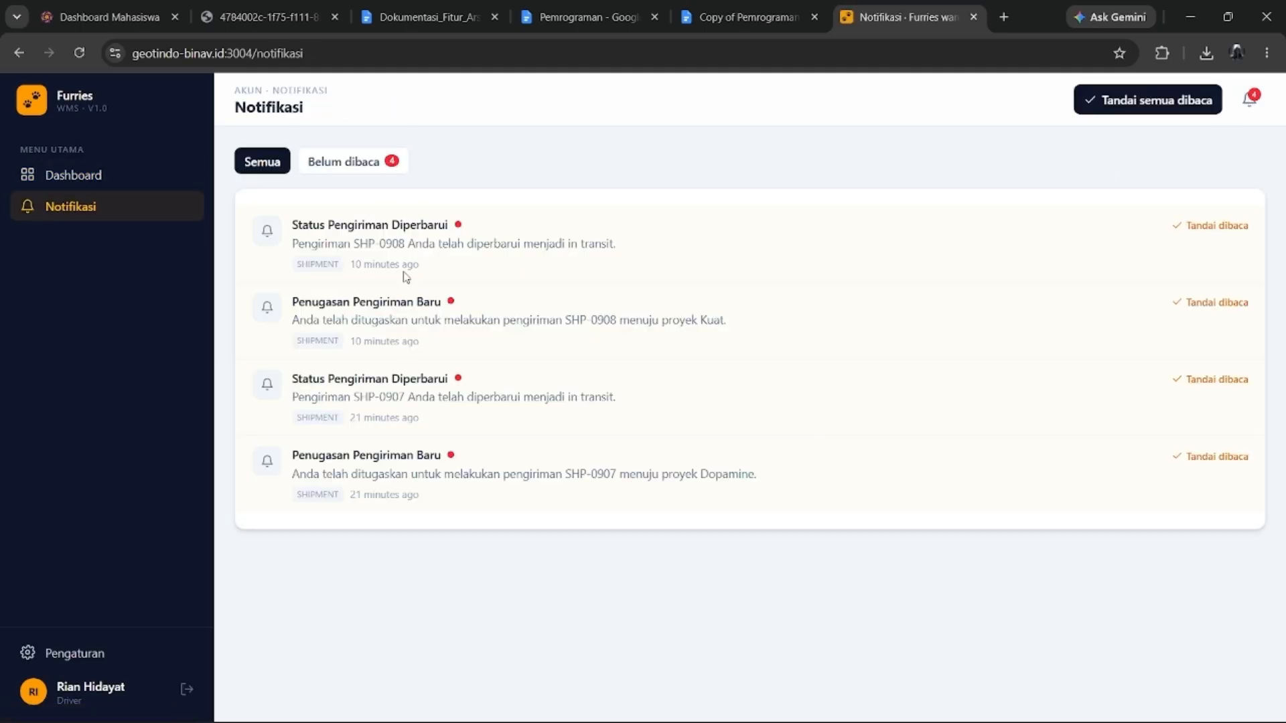
left_click_drag(387, 322, 514, 351)
left_click_drag(325, 396, 526, 431)
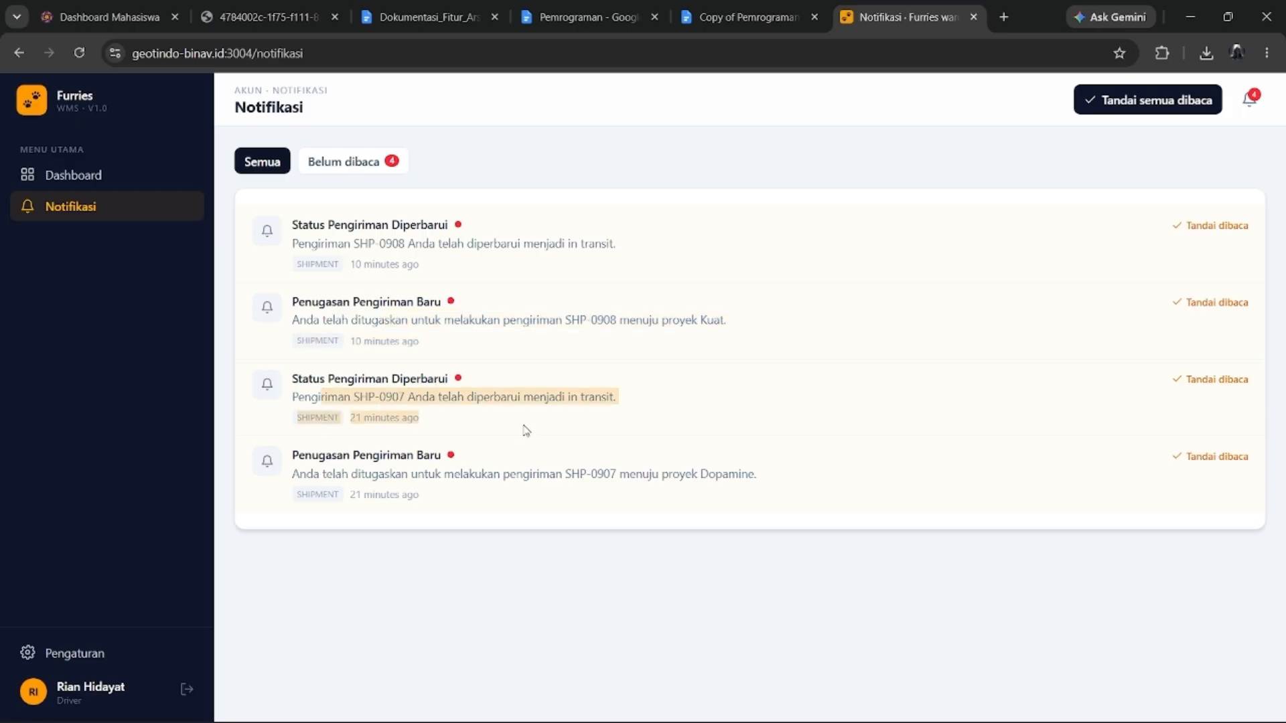
left_click_drag(335, 473, 758, 509)
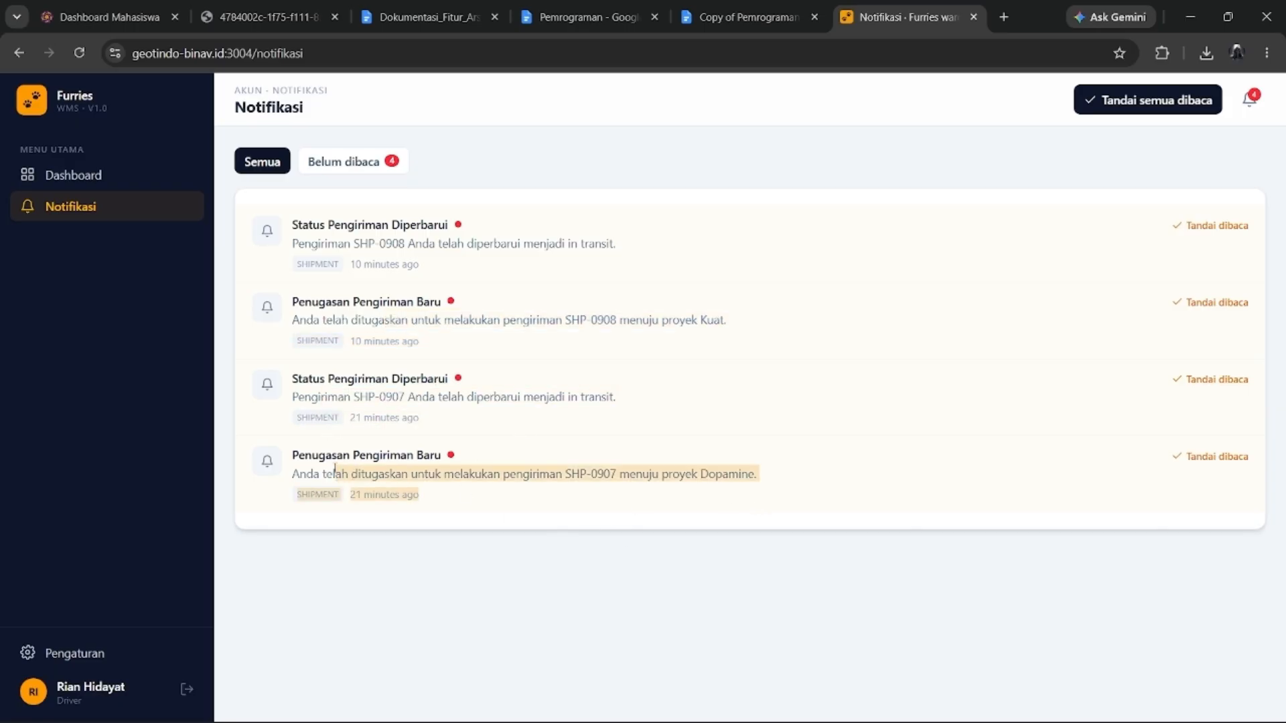
left_click(306, 474)
left_click_drag(299, 474, 646, 499)
left_click(454, 415)
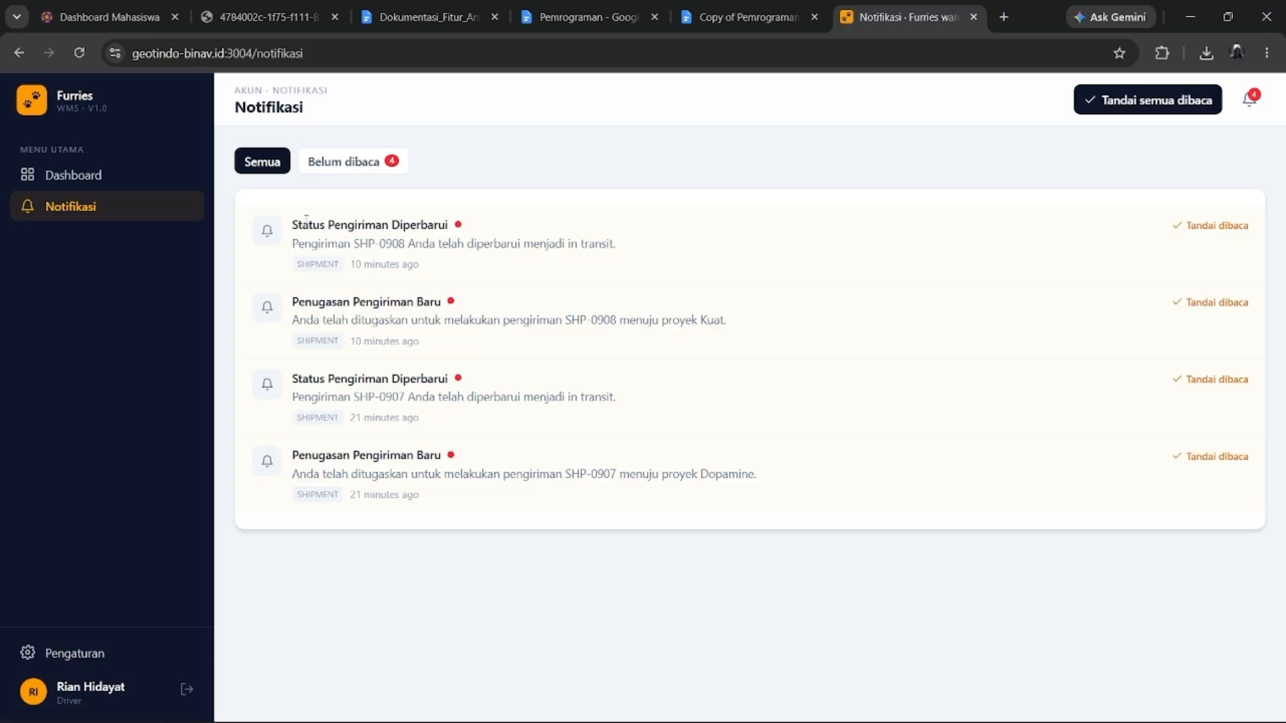
Review the first notification, mark all four as read, and go back to the dashboard.
left_click_drag(298, 245, 726, 259)
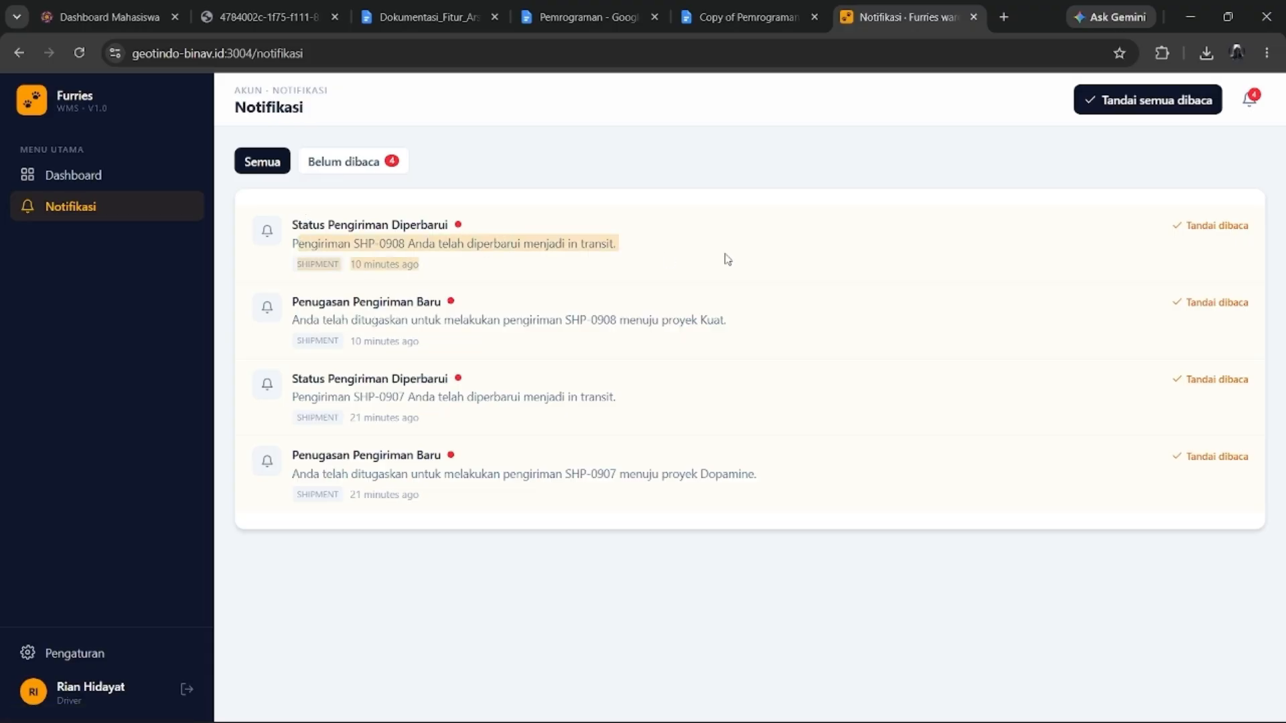
left_click(686, 299)
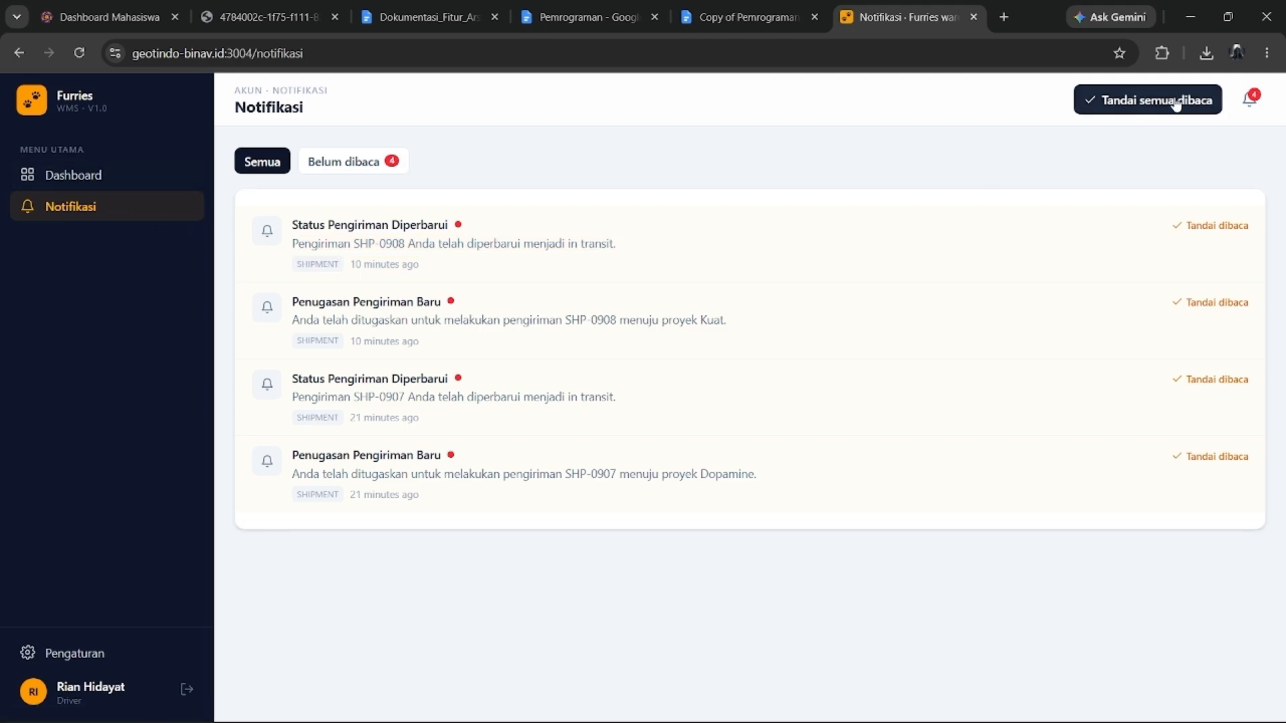
left_click(1119, 108)
left_click(92, 179)
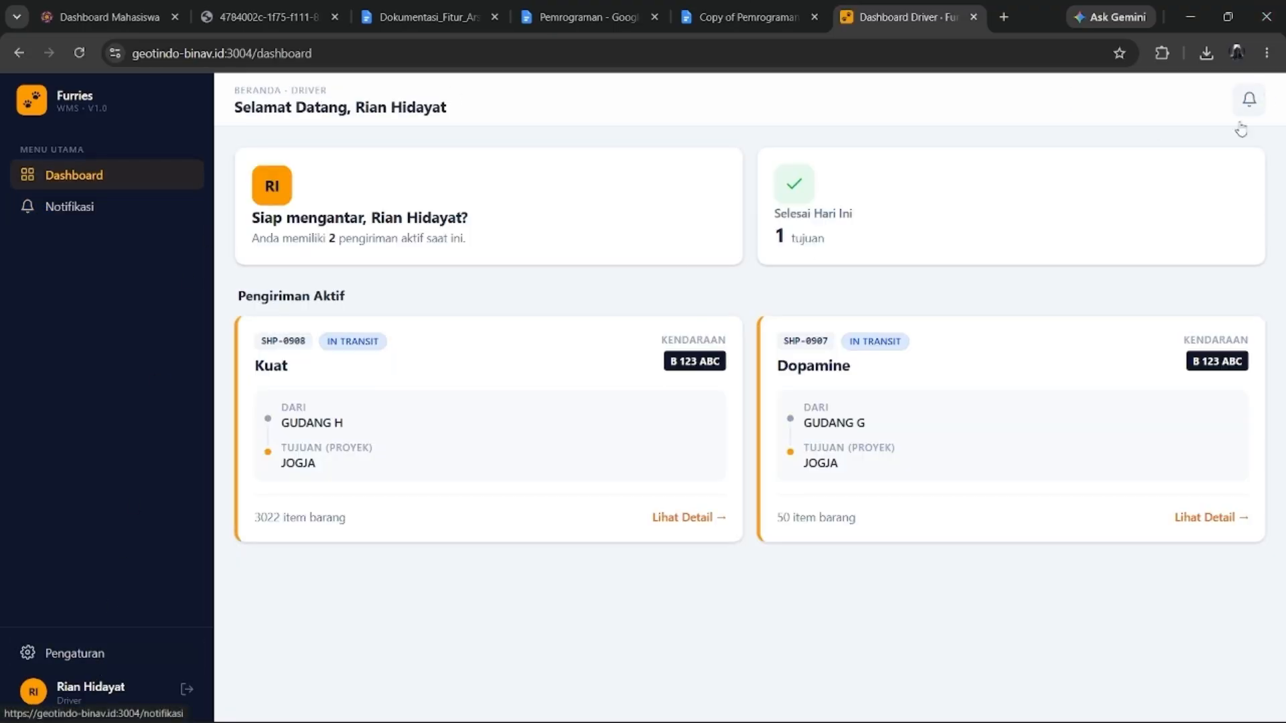
Sign out of the driver account from the Pengaturan settings page, returning to sign-in.
left_click(155, 654)
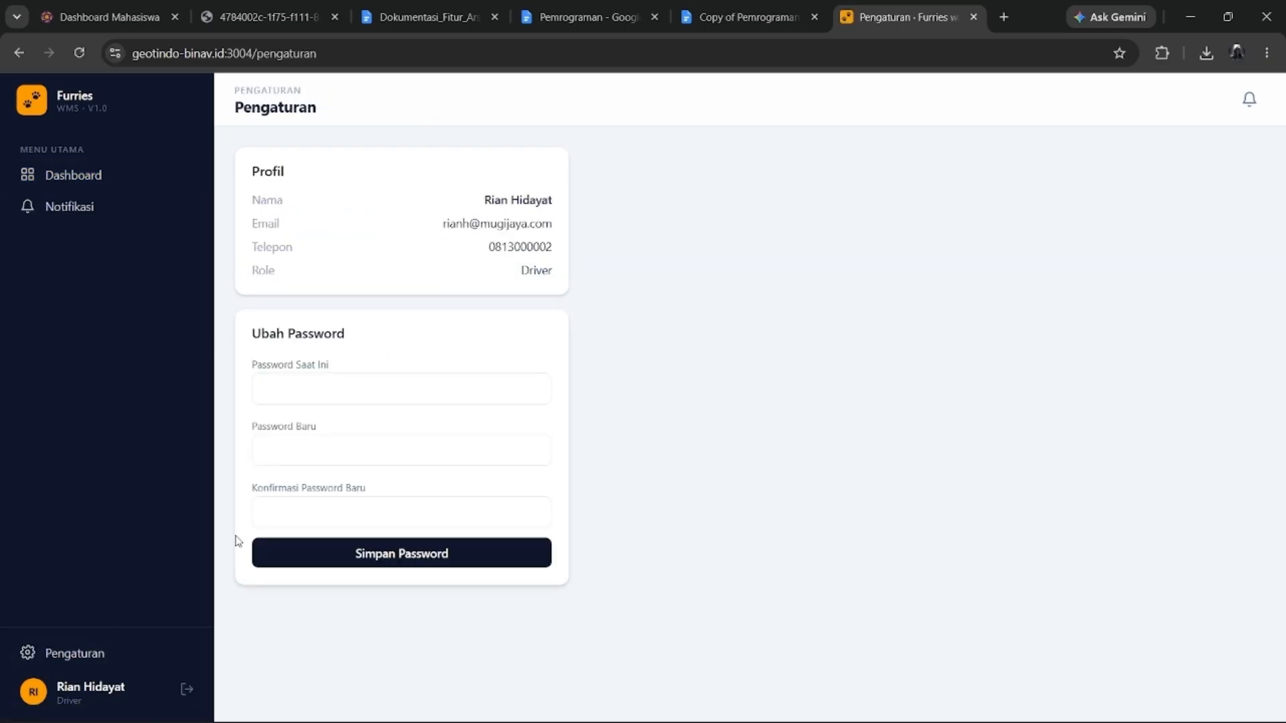
left_click(181, 692)
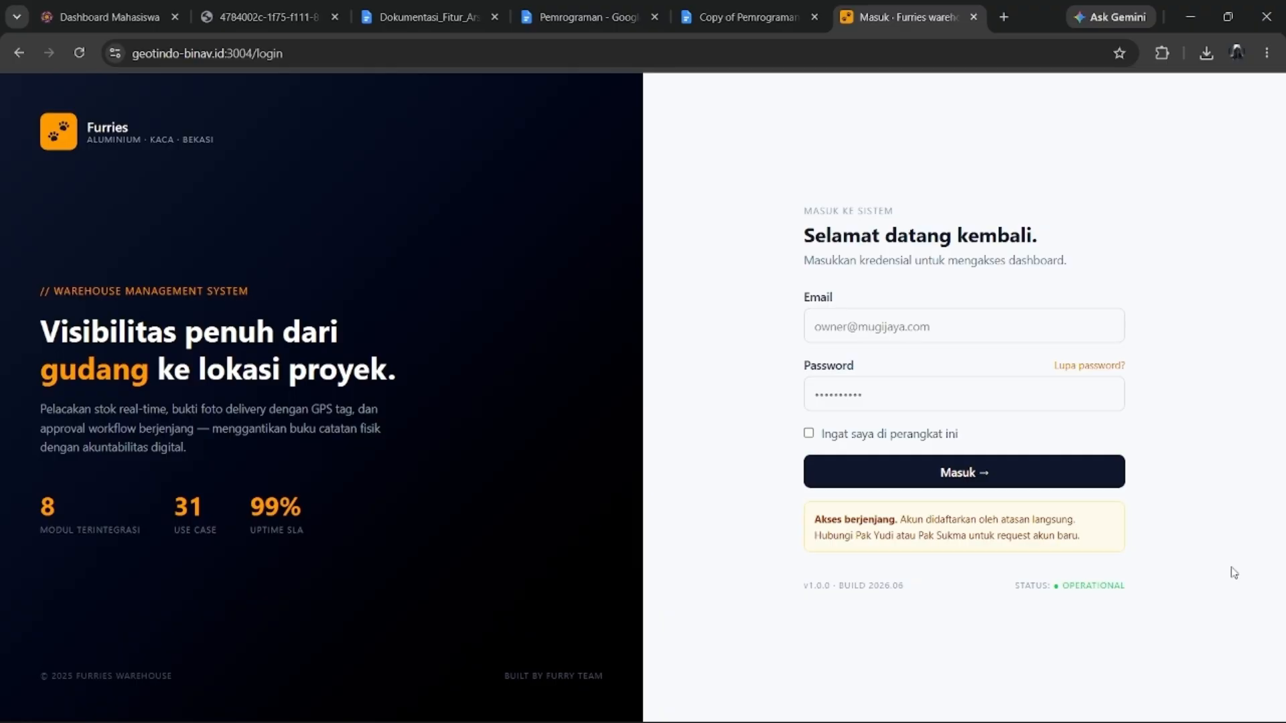